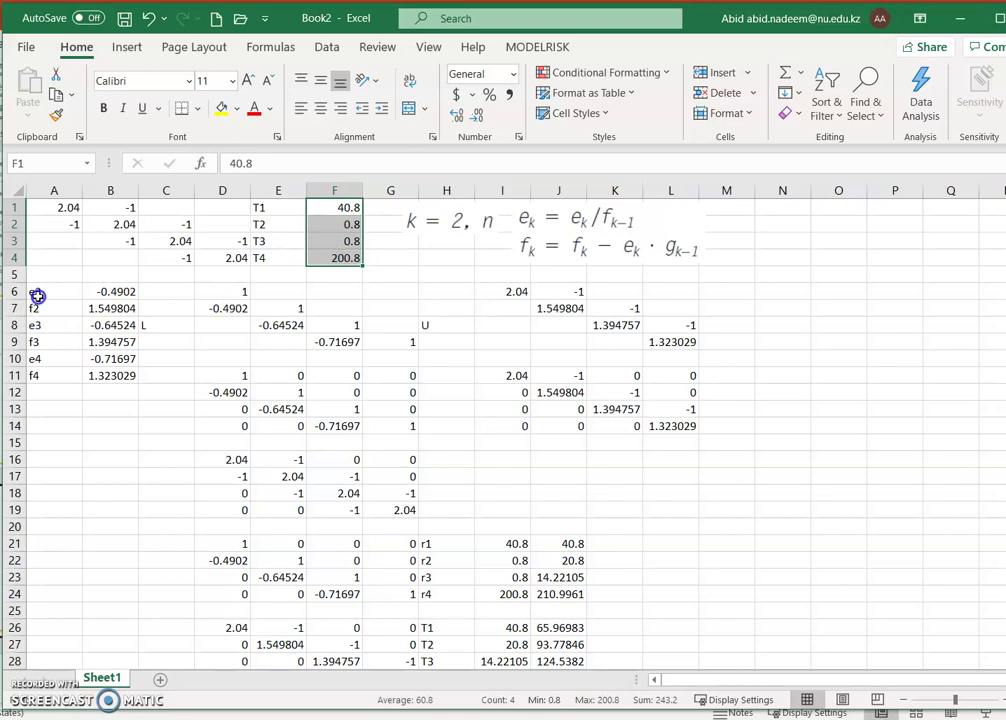
# Step: Create a copy of Sheet1 in the same workbook, placed before Sheet1, and open the copied sheet
pyautogui.click(95, 292)
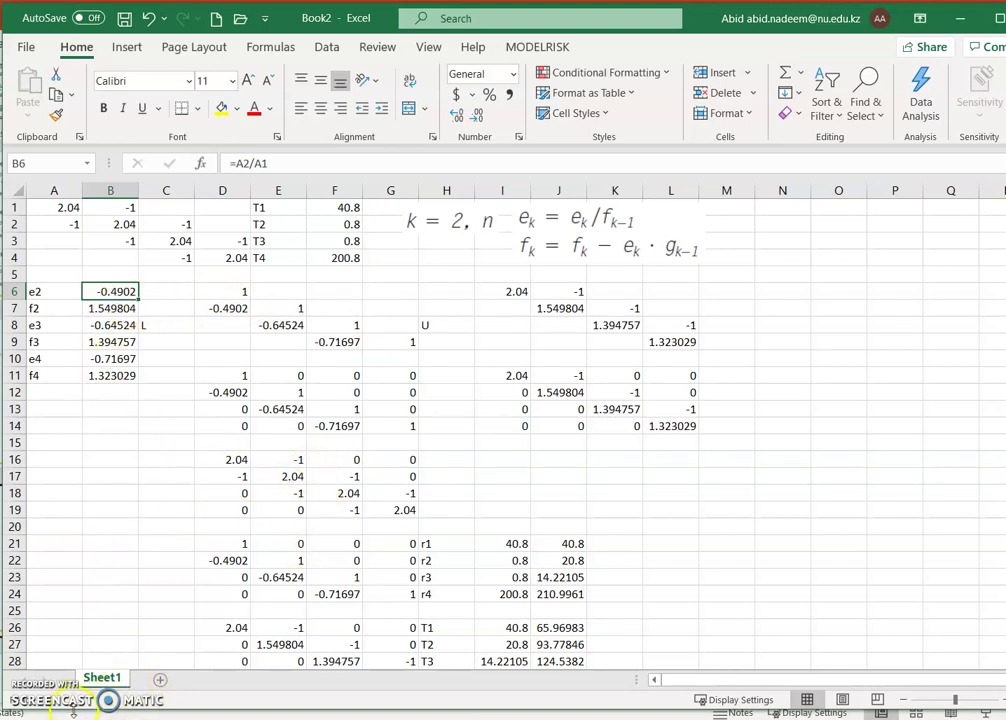
pyautogui.rightClick(104, 681)
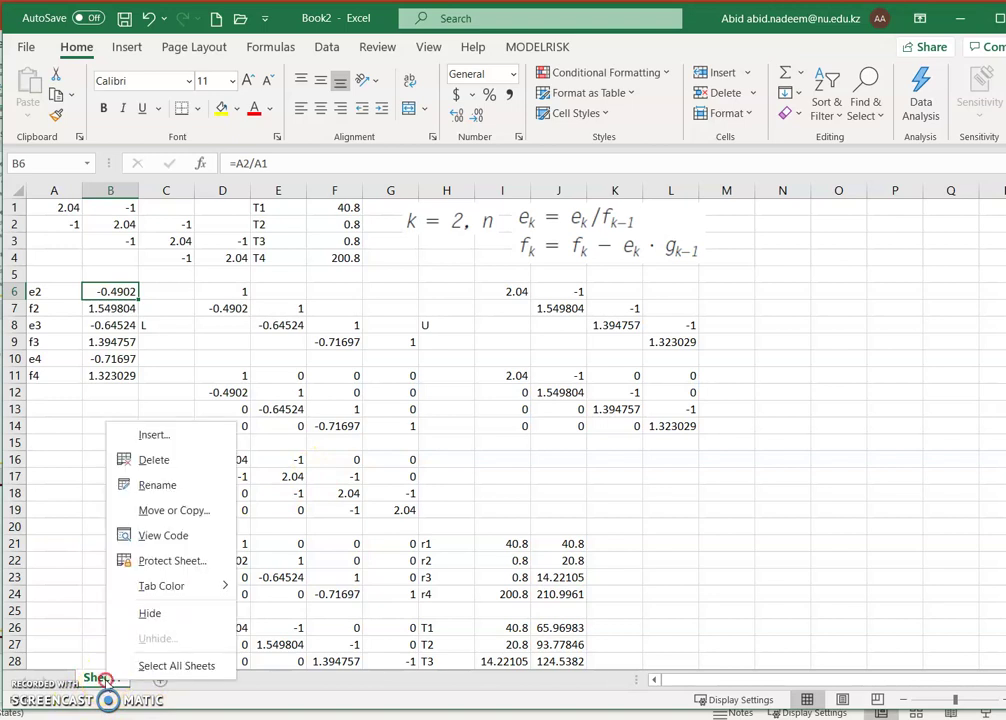
pyautogui.click(164, 510)
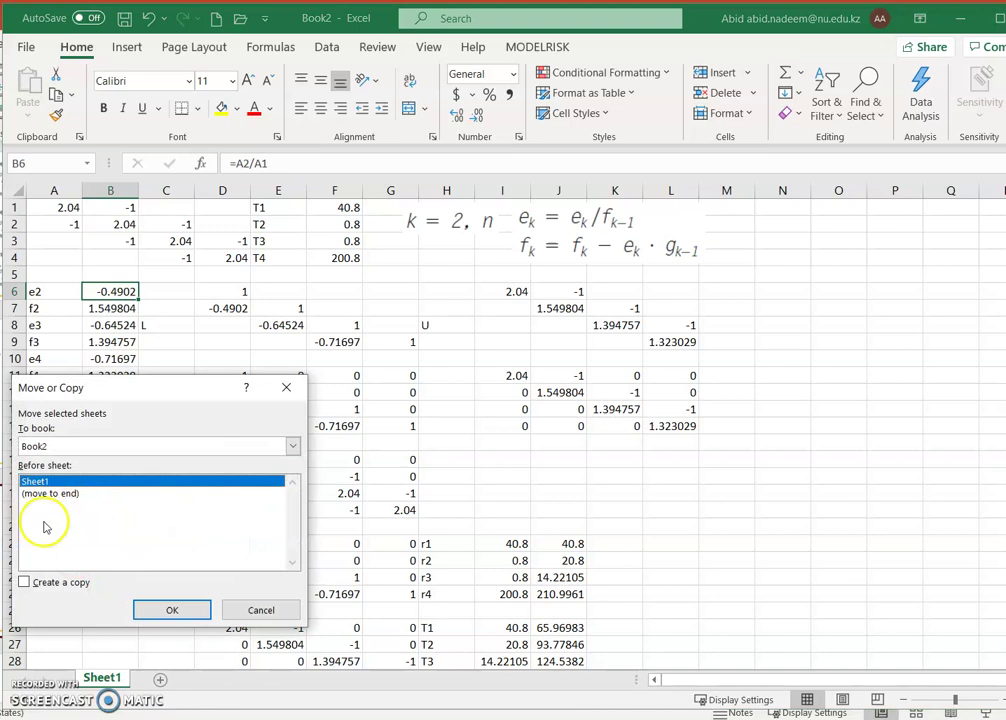
pyautogui.click(24, 581)
pyautogui.click(140, 609)
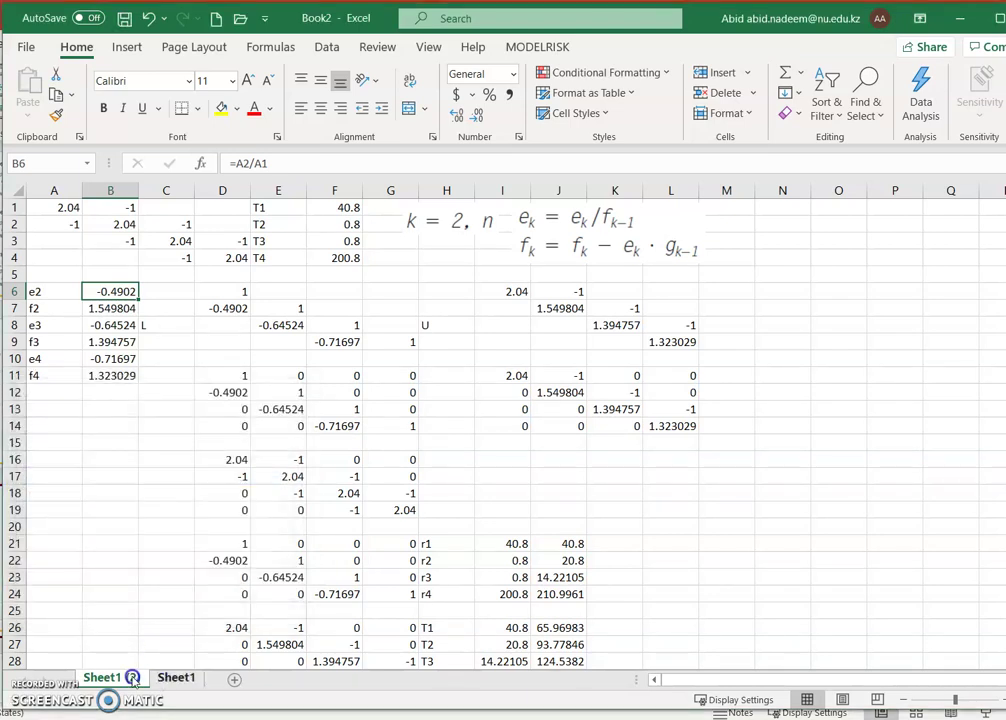
pyautogui.click(168, 679)
pyautogui.click(130, 680)
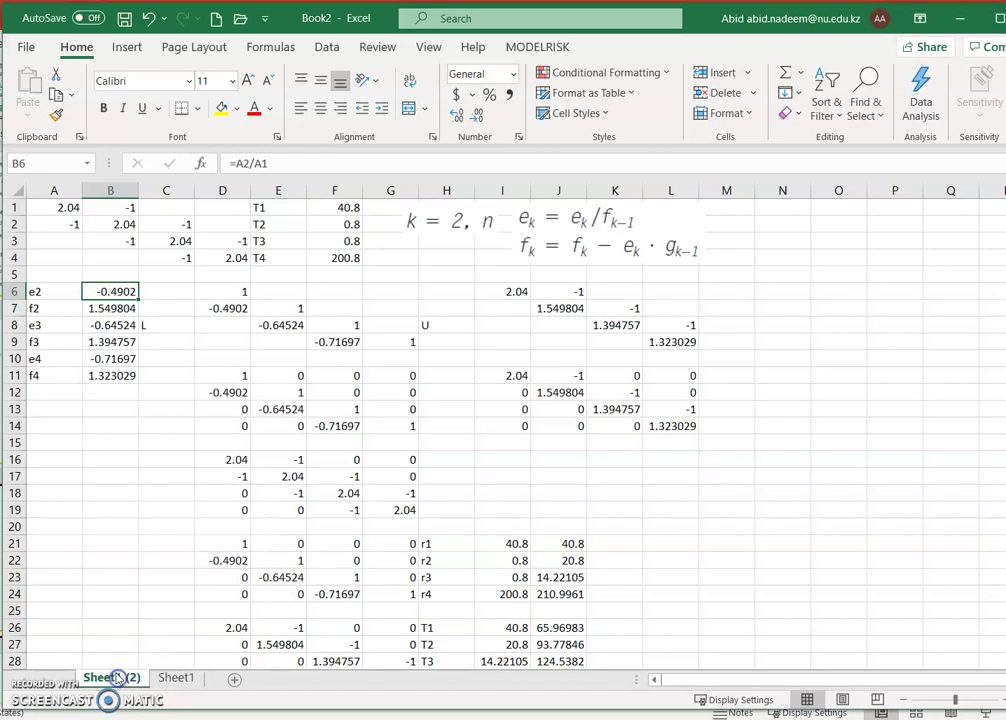
pyautogui.moveTo(113, 306); pyautogui.dragTo(458, 370)
pyautogui.click(101, 297)
pyautogui.moveTo(103, 299); pyautogui.dragTo(610, 400)
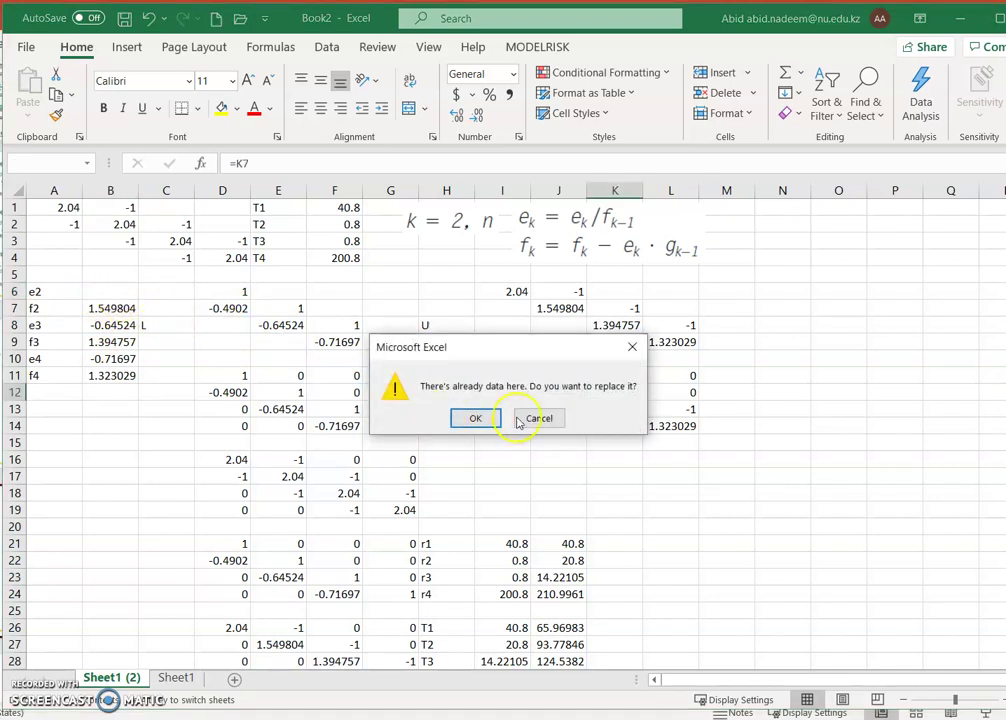
pyautogui.click(540, 418)
# Step: Clear all calculations on the copied sheet from cell B6 across to column M and down through the rows below
pyautogui.moveTo(126, 291); pyautogui.dragTo(707, 310)
pyautogui.scroll(7, 679, 296)
pyautogui.scroll(1, 679, 296)
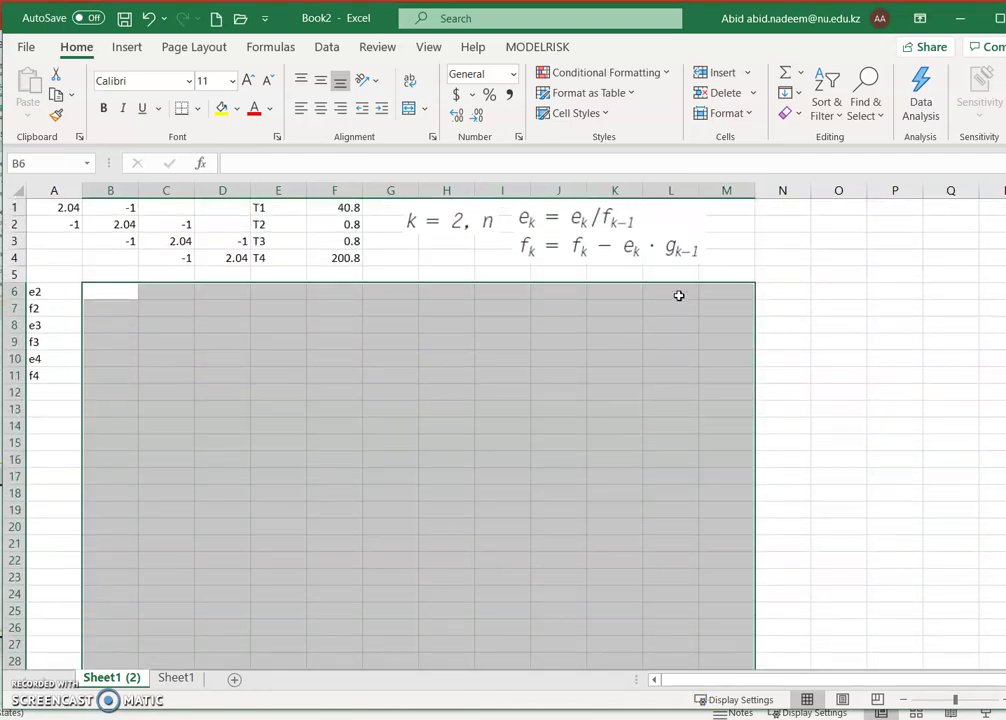
pyautogui.click(103, 293)
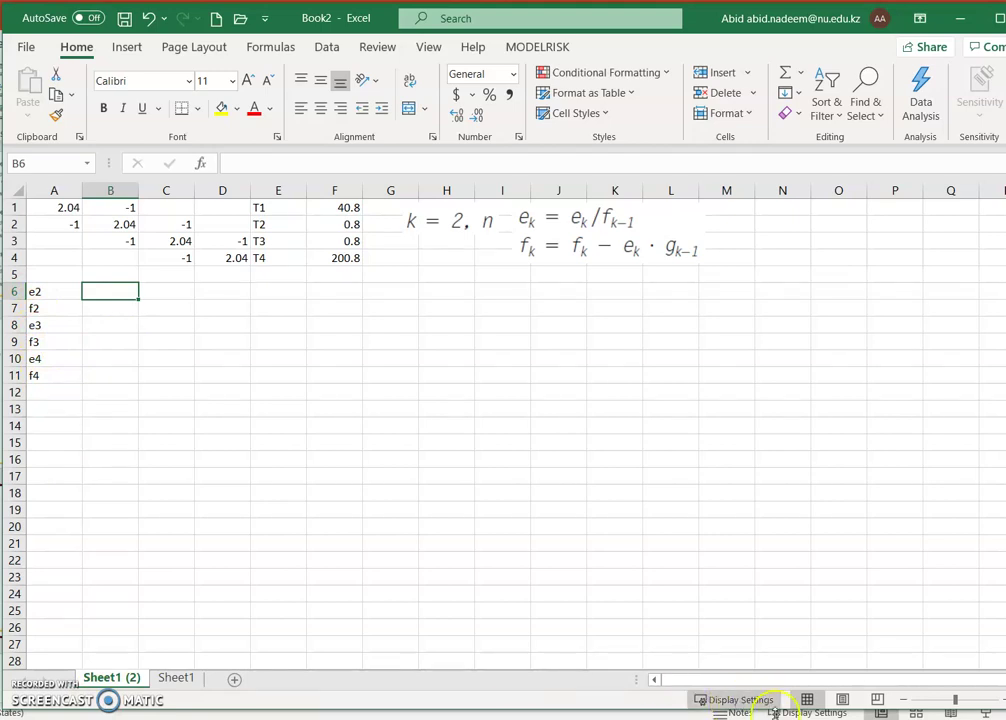
# Step: Review the Example 11.1 tridiagonal system on the PowerPoint slide, and return to Excel to examine the matrix in A1:D4 and the e/f labels
pyautogui.hotkey('alt', 'Tab')
pyautogui.scroll(1, 602, 505)
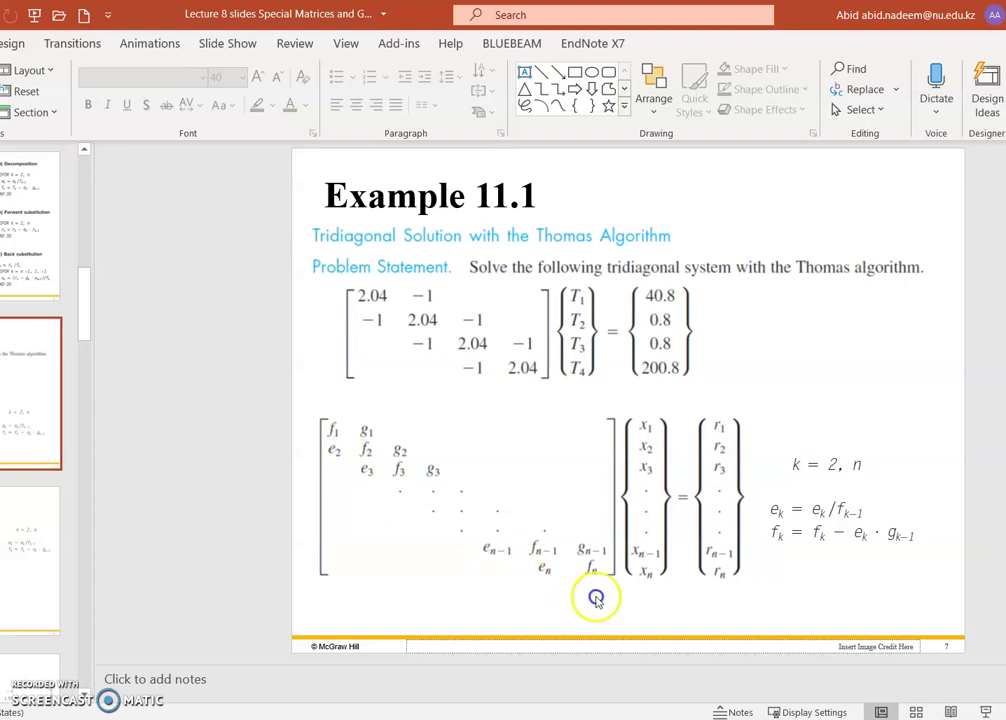
pyautogui.hotkey('alt', 'Tab')
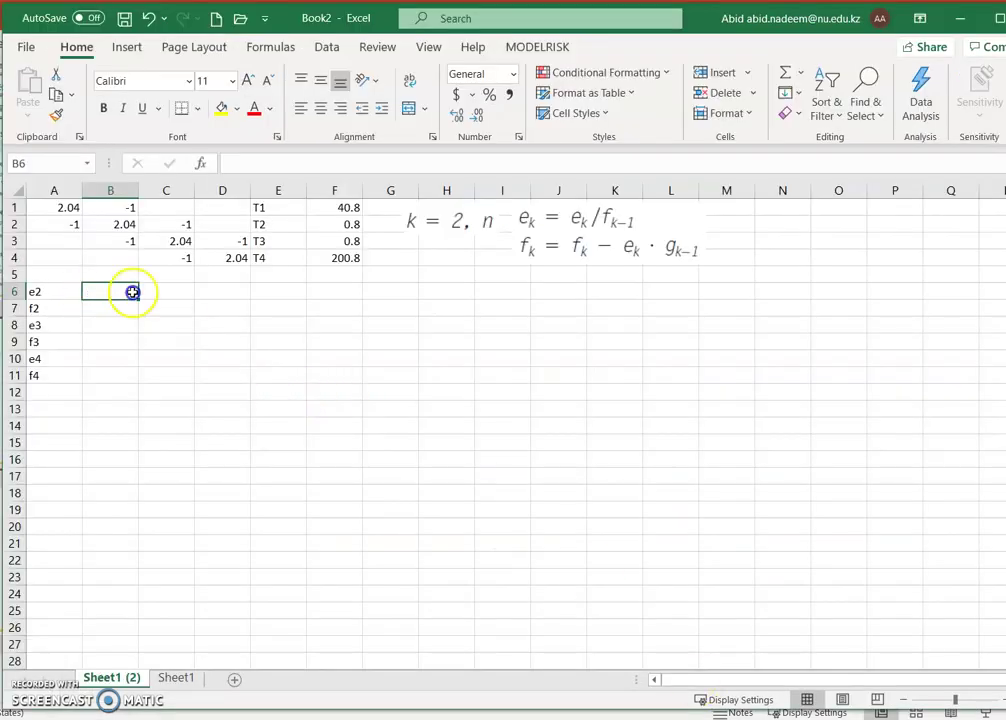
pyautogui.write('=')
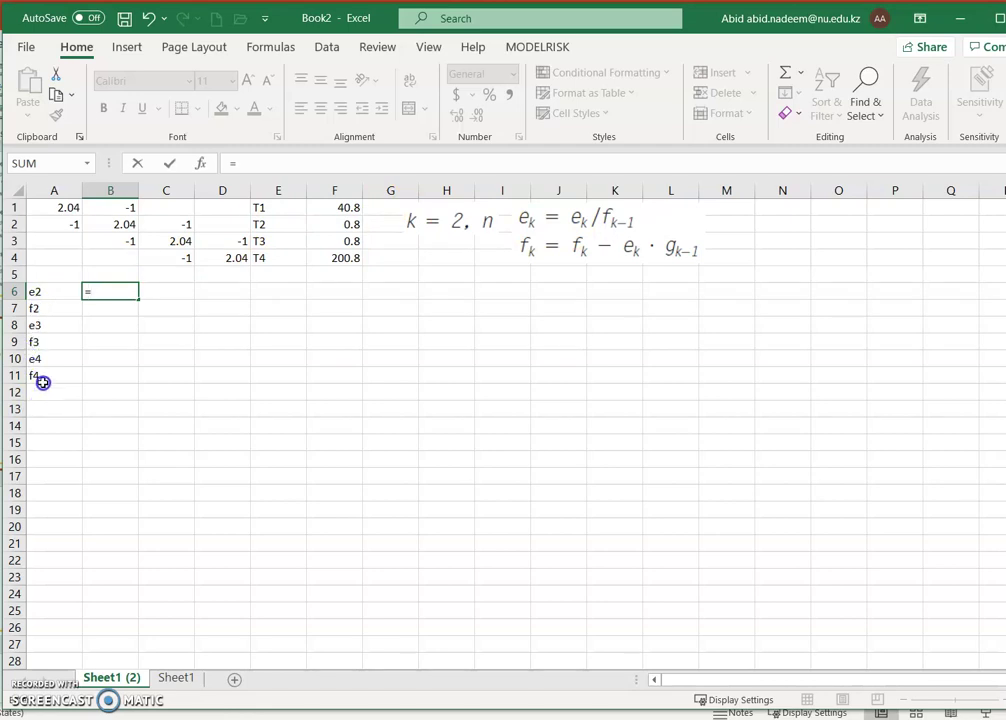
pyautogui.press('Escape')
pyautogui.moveTo(54, 204); pyautogui.dragTo(212, 253)
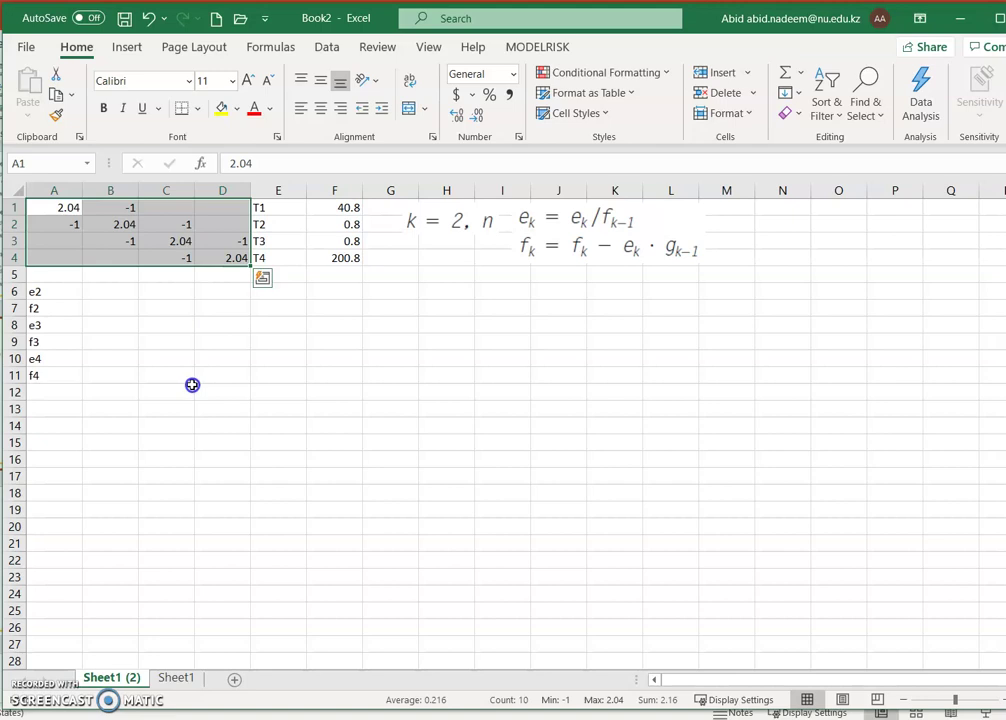
pyautogui.click(47, 296)
pyautogui.moveTo(47, 296); pyautogui.dragTo(55, 375)
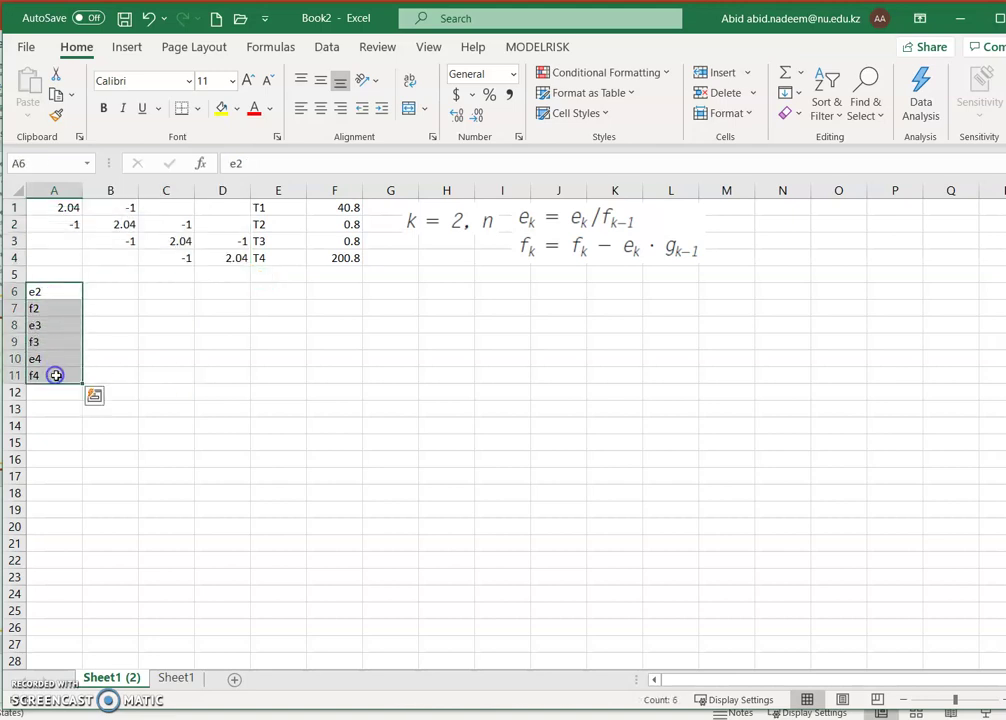
# Step: Calculate e2 in cell B6 with the formula =A2/A1
pyautogui.click(112, 292)
pyautogui.write('=')
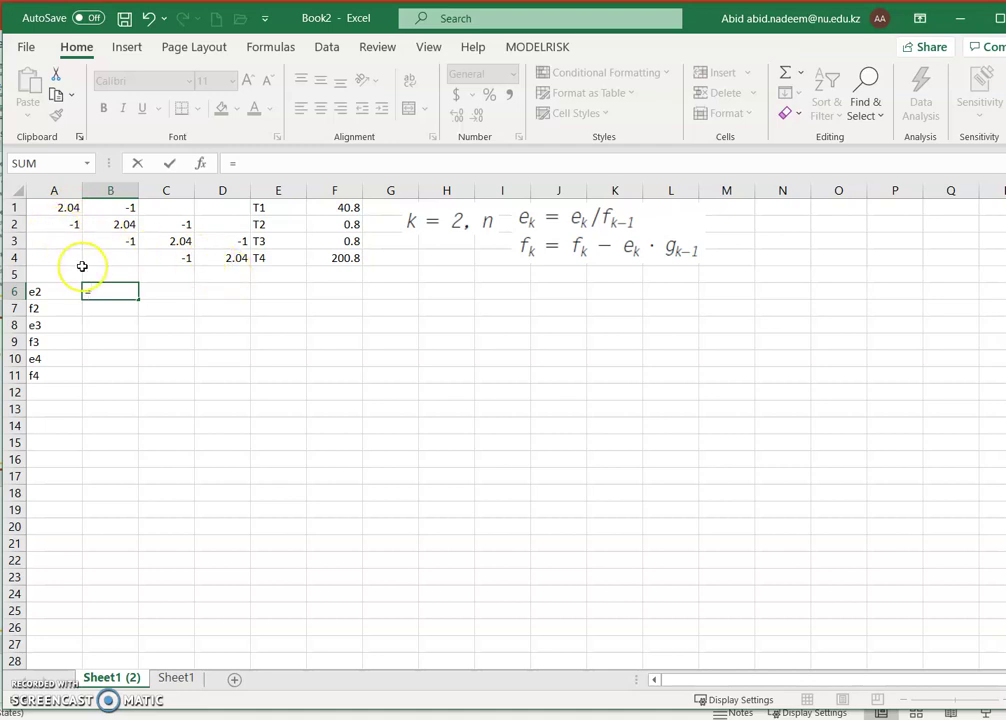
pyautogui.press('Up')
pyautogui.press('Up')
pyautogui.press('Up')
pyautogui.press('Up')
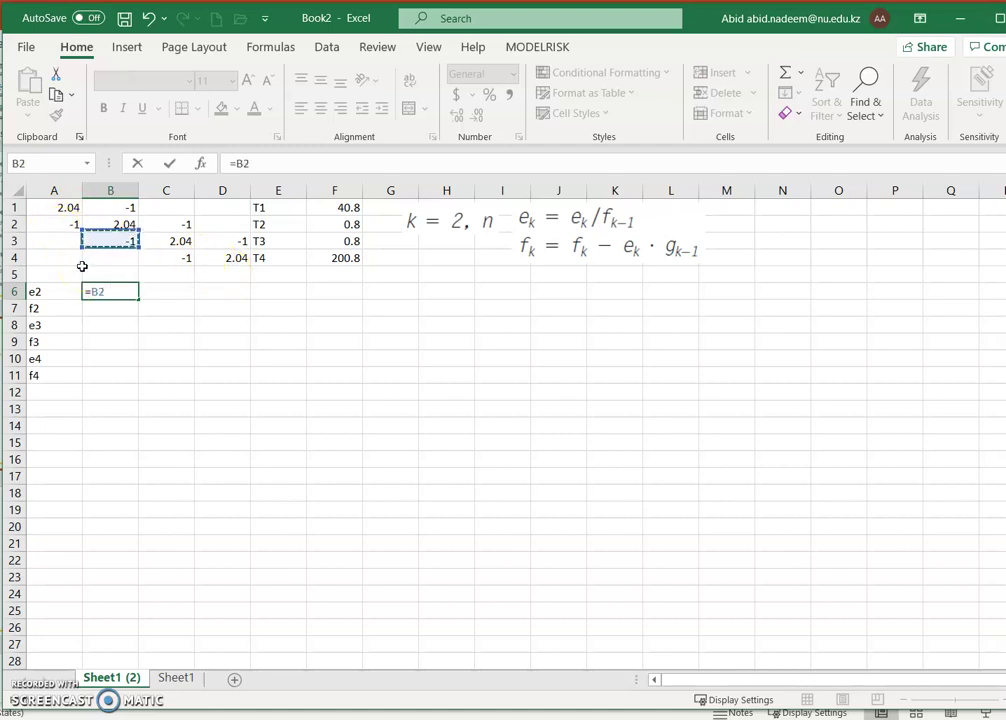
pyautogui.press('Left')
pyautogui.write('/')
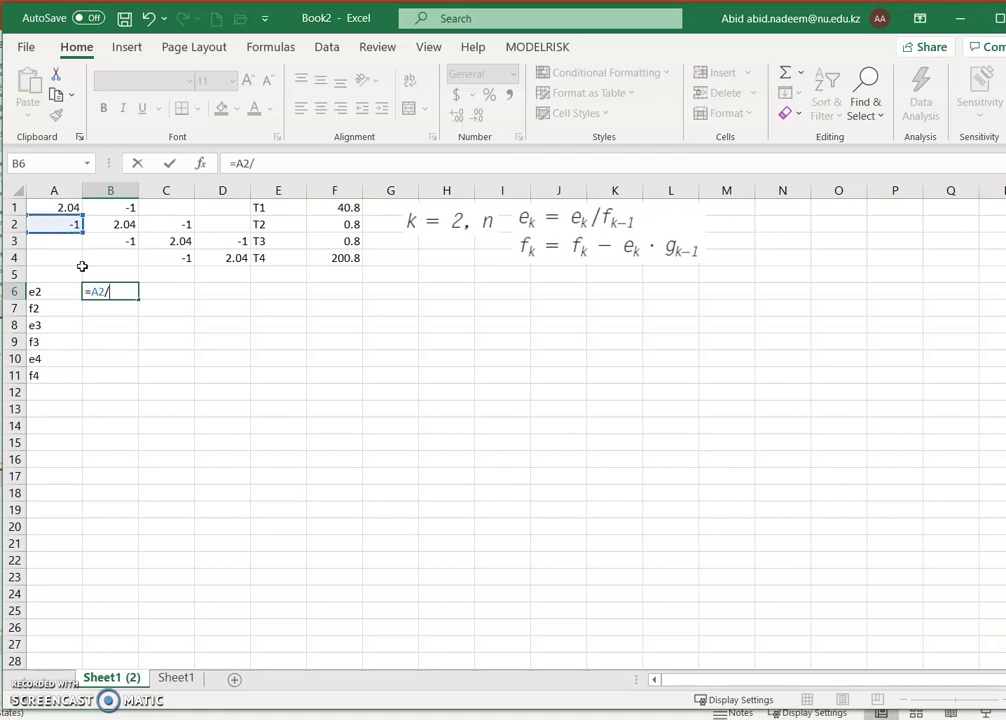
pyautogui.press('Up')
pyautogui.press('Up')
pyautogui.press('Up')
pyautogui.press('Up')
pyautogui.press('Up')
pyautogui.press('Left')
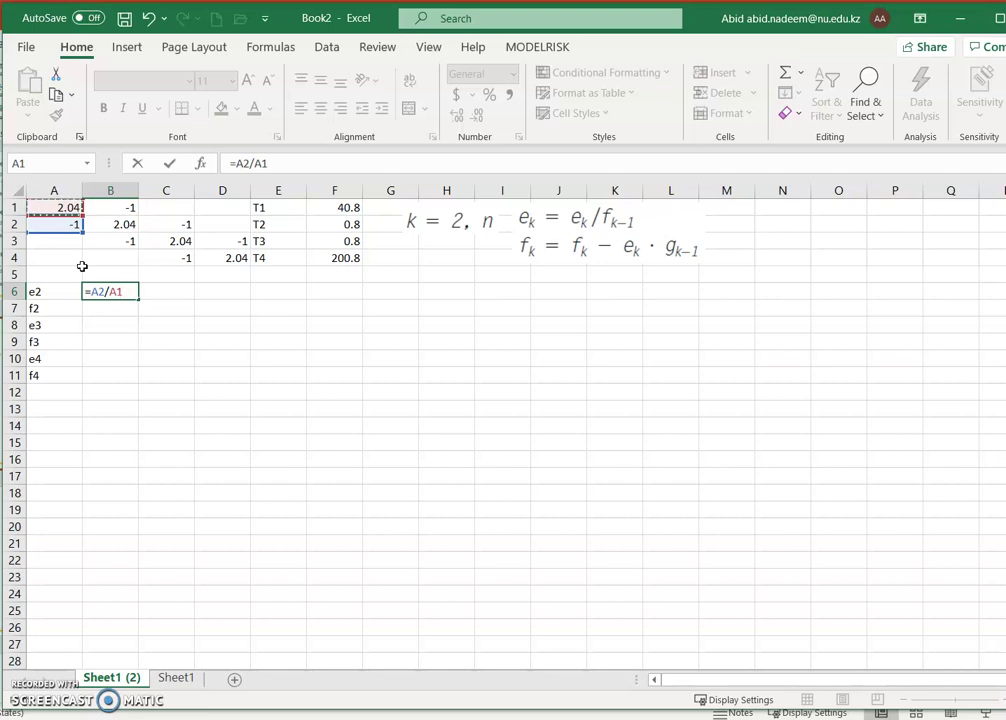
pyautogui.press('Return')
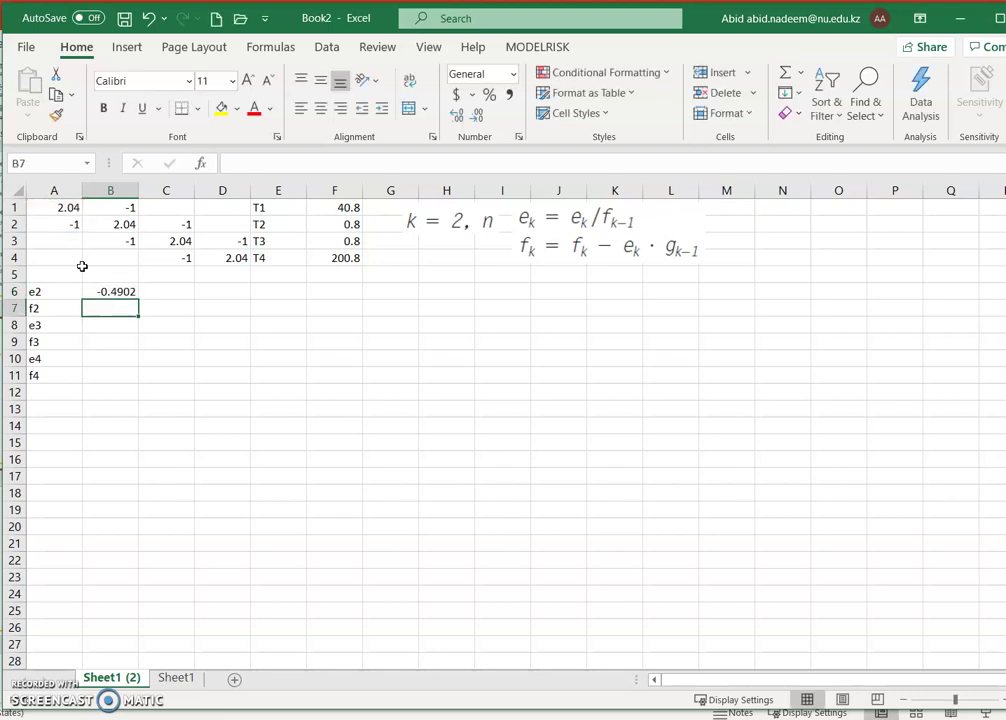
# Step: Enter the reference formula =B7 in cell B8 for e3
pyautogui.press('Down')
pyautogui.press('Down')
pyautogui.press('Up')
pyautogui.write('=')
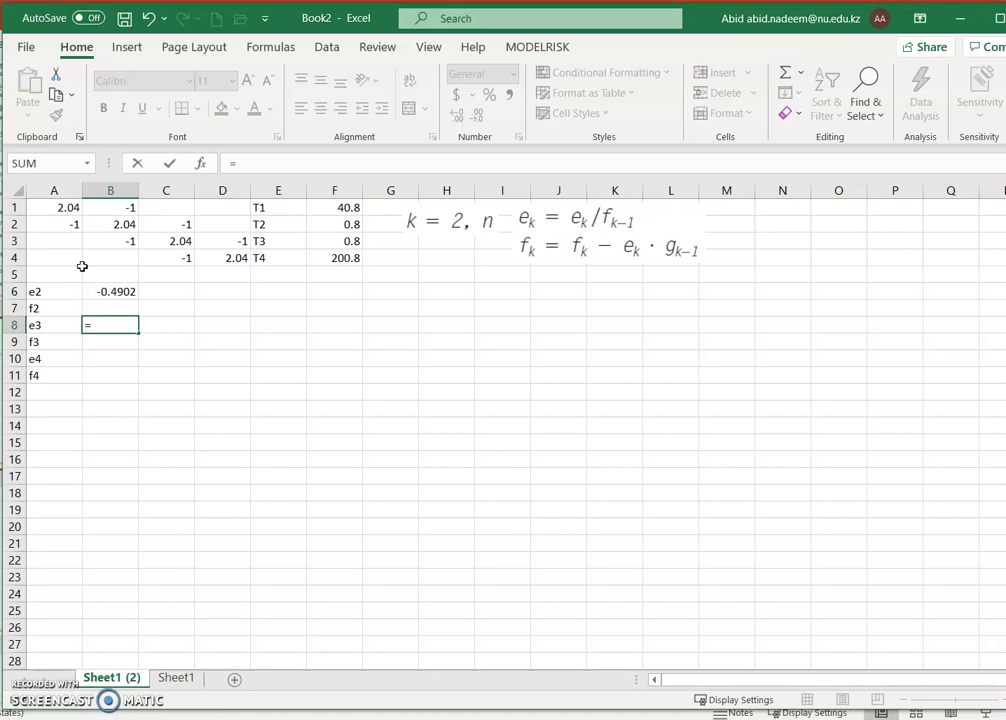
pyautogui.press('Up')
pyautogui.press('Up')
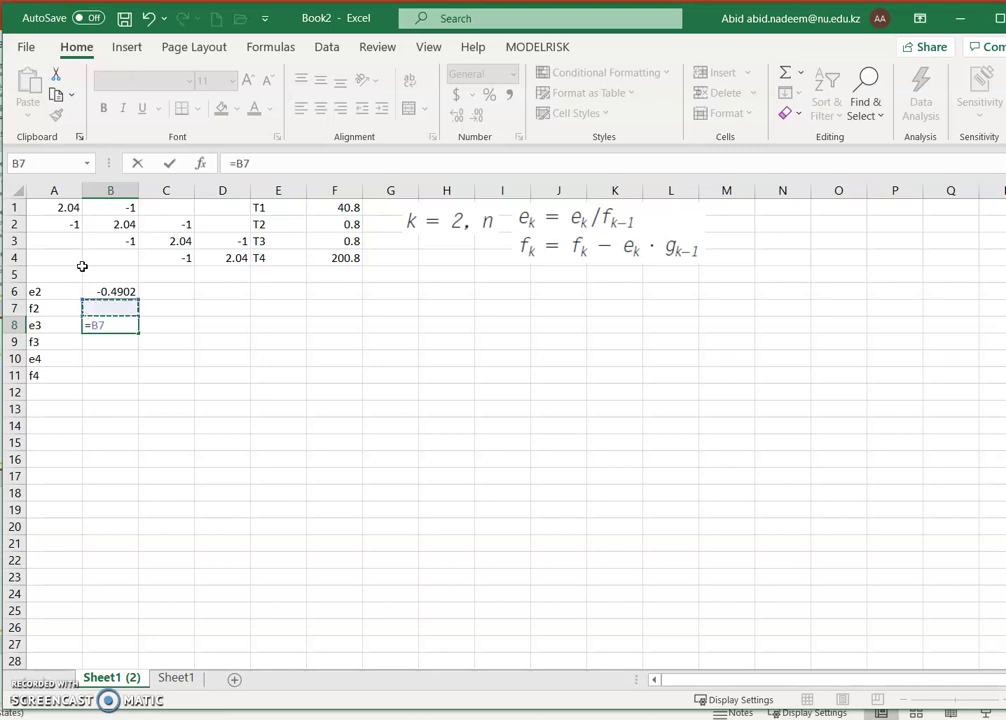
pyautogui.press('Down')
pyautogui.press('Down')
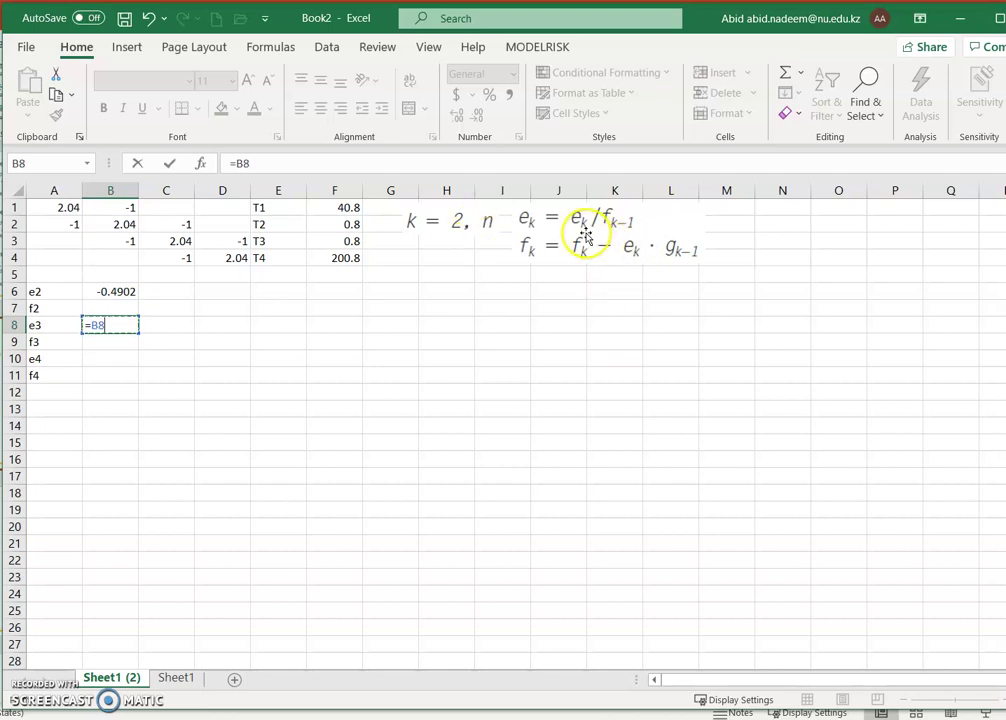
pyautogui.click(120, 243)
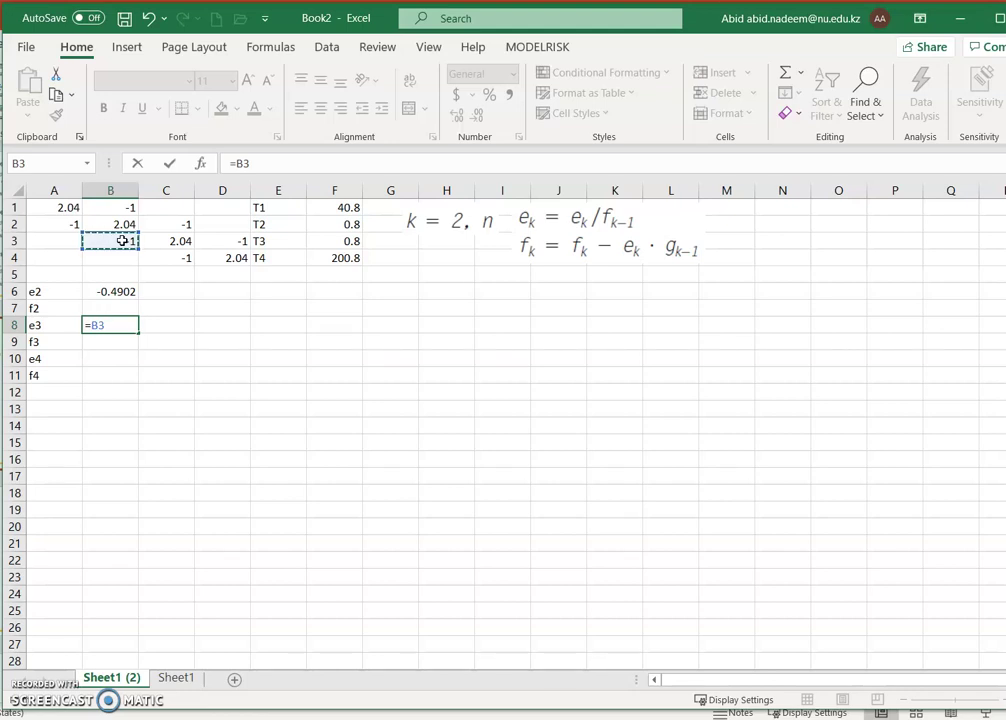
pyautogui.press('Up')
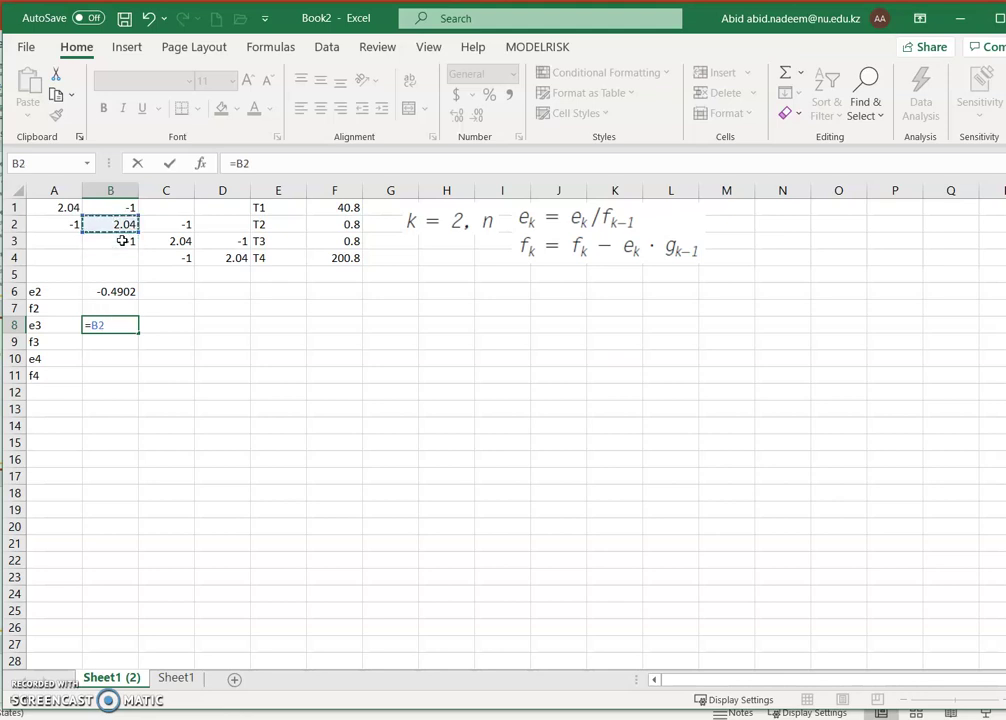
pyautogui.press('Down')
pyautogui.press('Down')
pyautogui.press('Down')
pyautogui.press('Down')
pyautogui.press('Down')
pyautogui.press('Down')
pyautogui.press('Up')
pyautogui.press('Up')
pyautogui.press('Down')
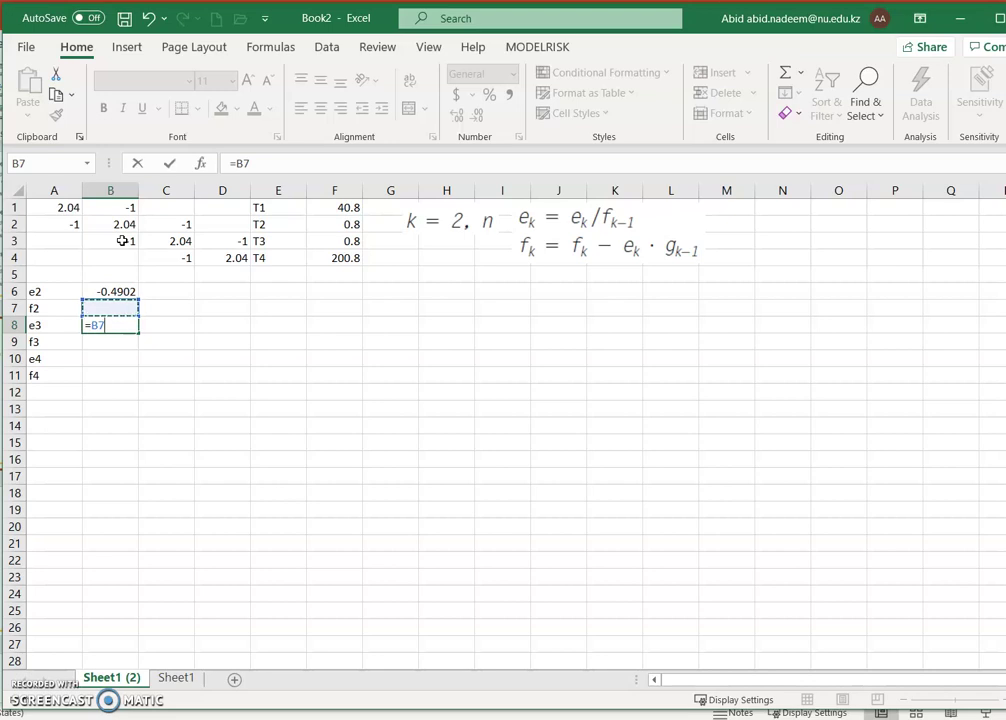
pyautogui.press('Return')
# Step: Calculate f2 in cell B7 with the formula =B2-B6*B1
pyautogui.press('Up')
pyautogui.press('Up')
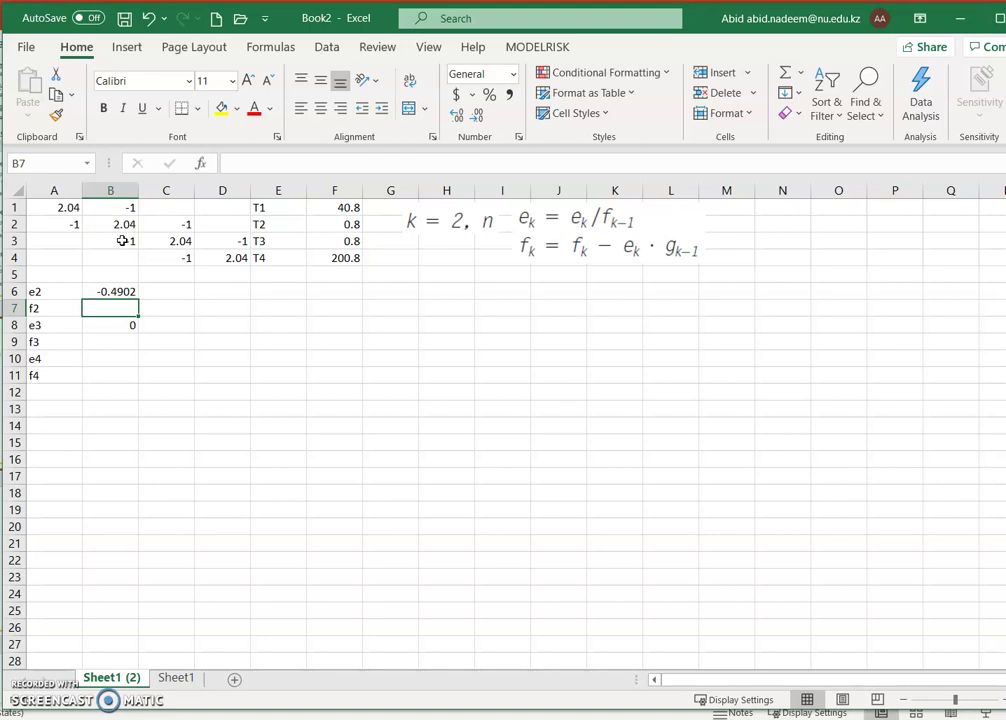
pyautogui.write('=')
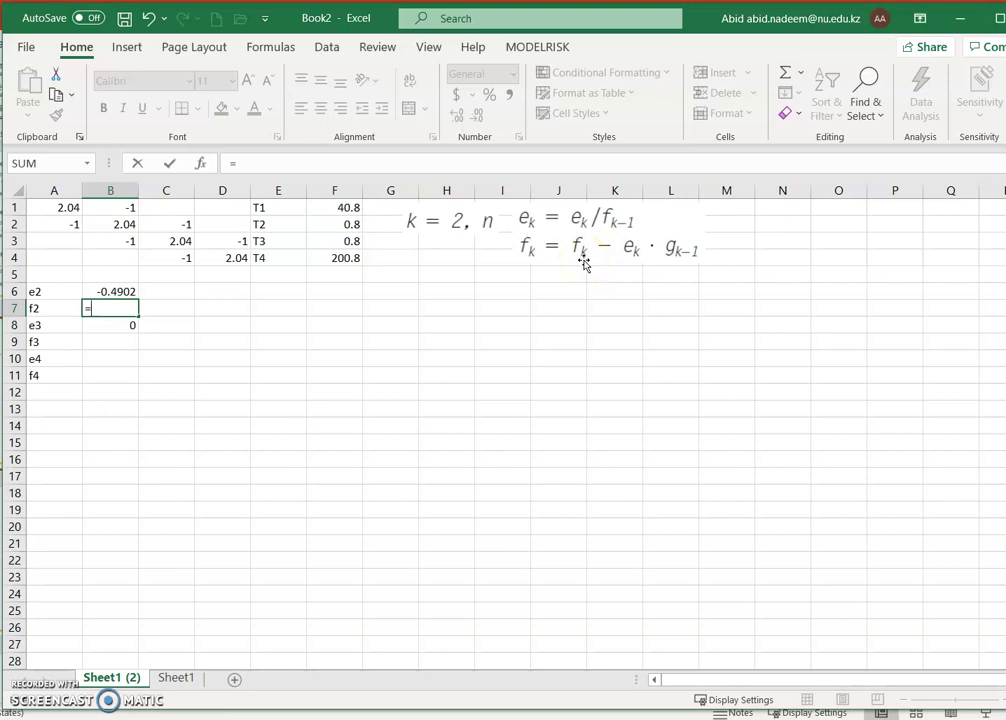
pyautogui.press('Up')
pyautogui.press('Up')
pyautogui.press('Up')
pyautogui.press('Up')
pyautogui.press('Up')
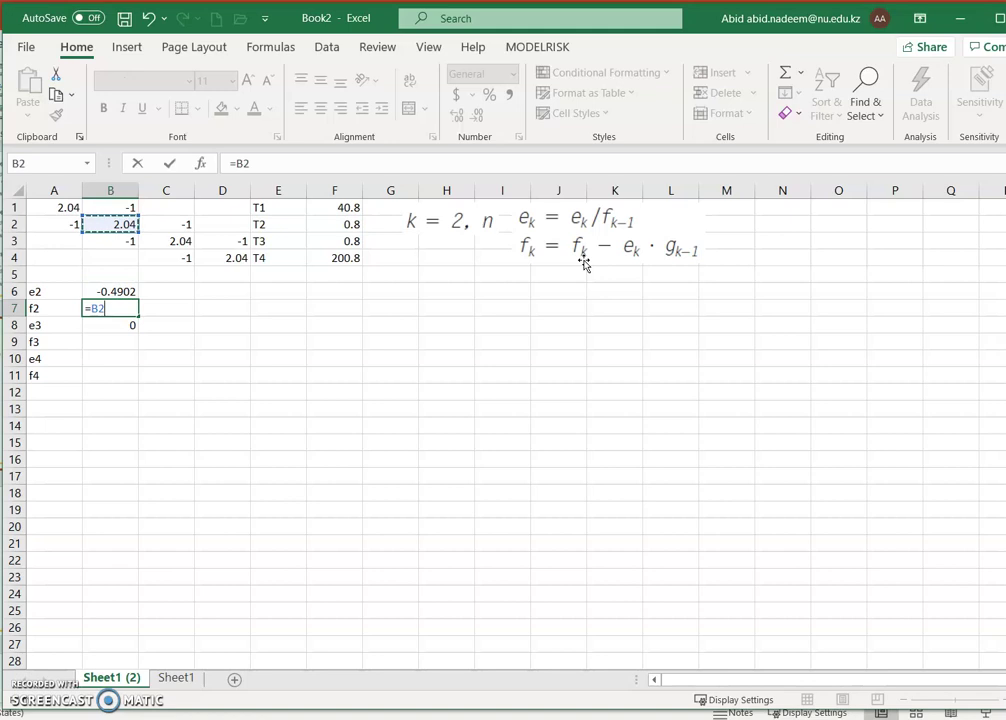
pyautogui.write('-')
pyautogui.press('Up')
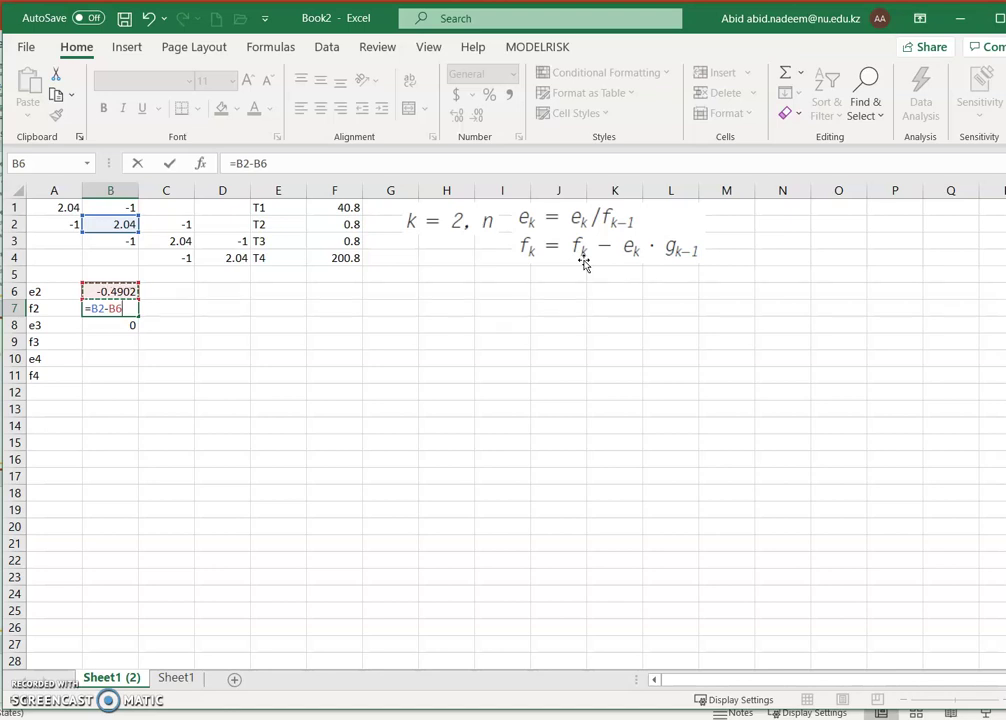
pyautogui.write('*')
pyautogui.press('Up')
pyautogui.press('Up')
pyautogui.press('Up')
pyautogui.press('Up')
pyautogui.press('Up')
pyautogui.press('Up')
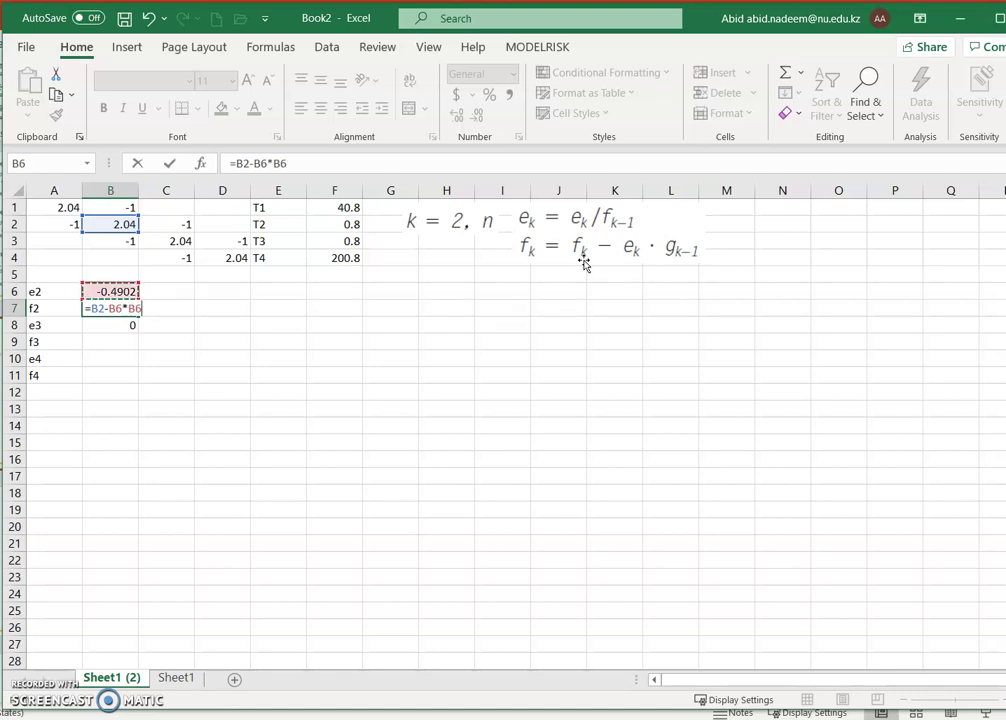
pyautogui.press('Return')
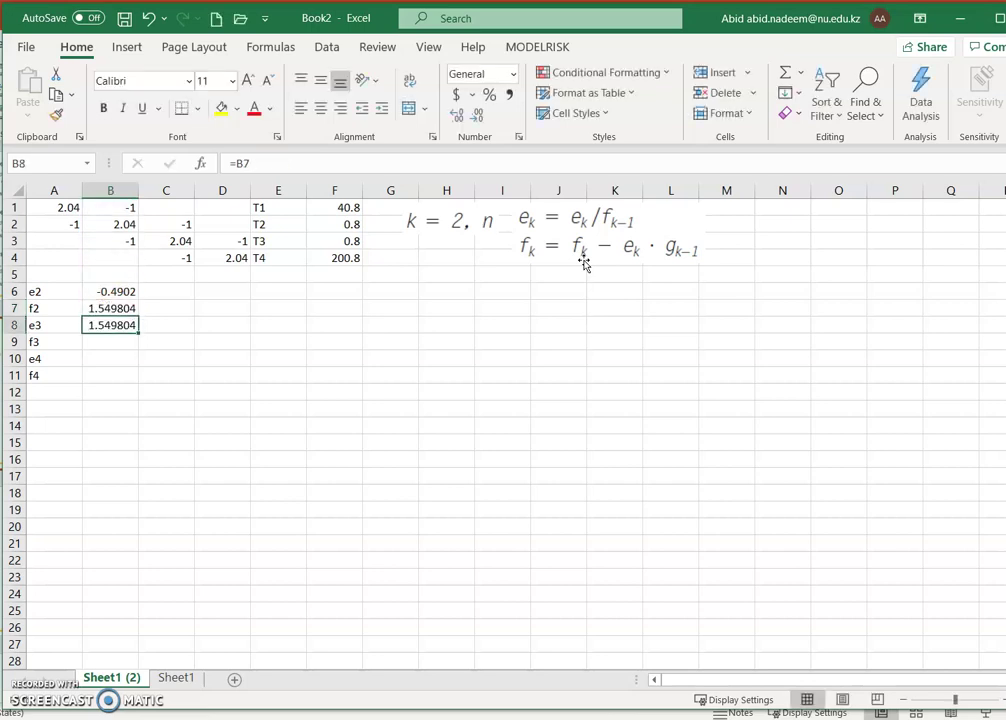
# Step: Calculate e3 in cell B8 with the formula =B3/B7, replacing the cell's existing formula
pyautogui.press('Down')
pyautogui.press('Up')
pyautogui.write('=')
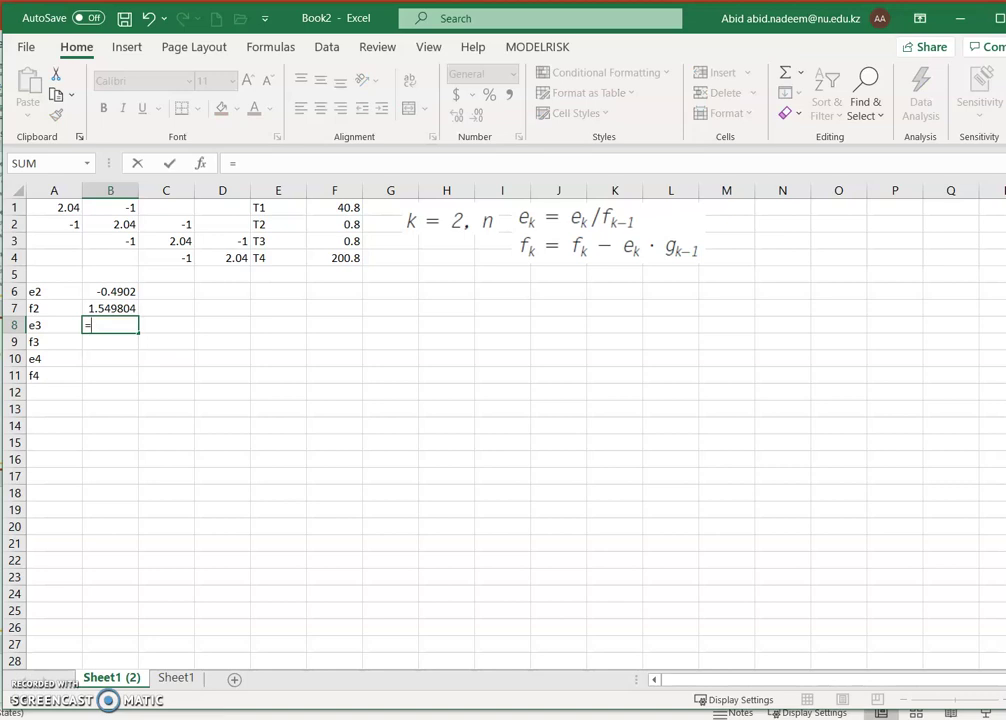
pyautogui.press('Up')
pyautogui.press('Up')
pyautogui.press('Up')
pyautogui.press('Up')
pyautogui.press('Up')
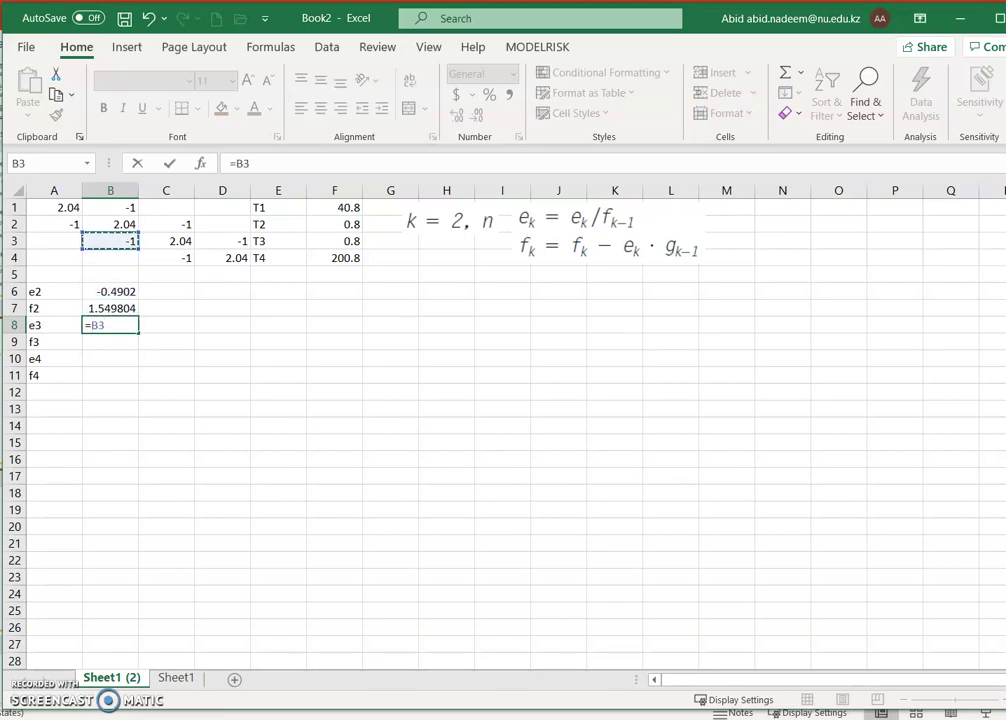
pyautogui.write('/')
pyautogui.press('Up')
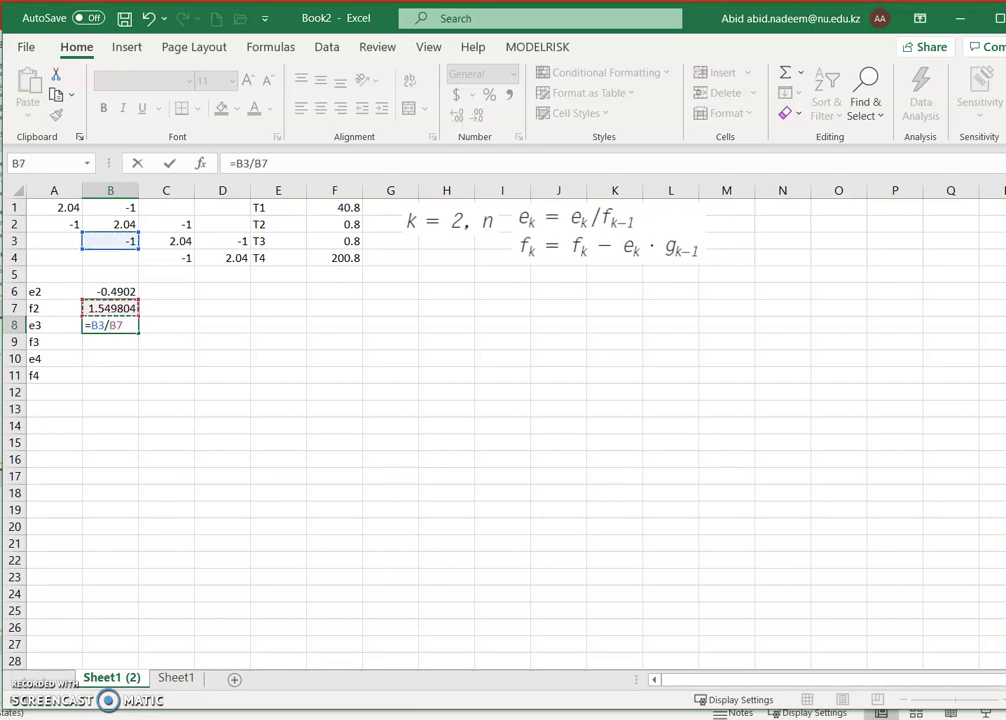
pyautogui.press('Return')
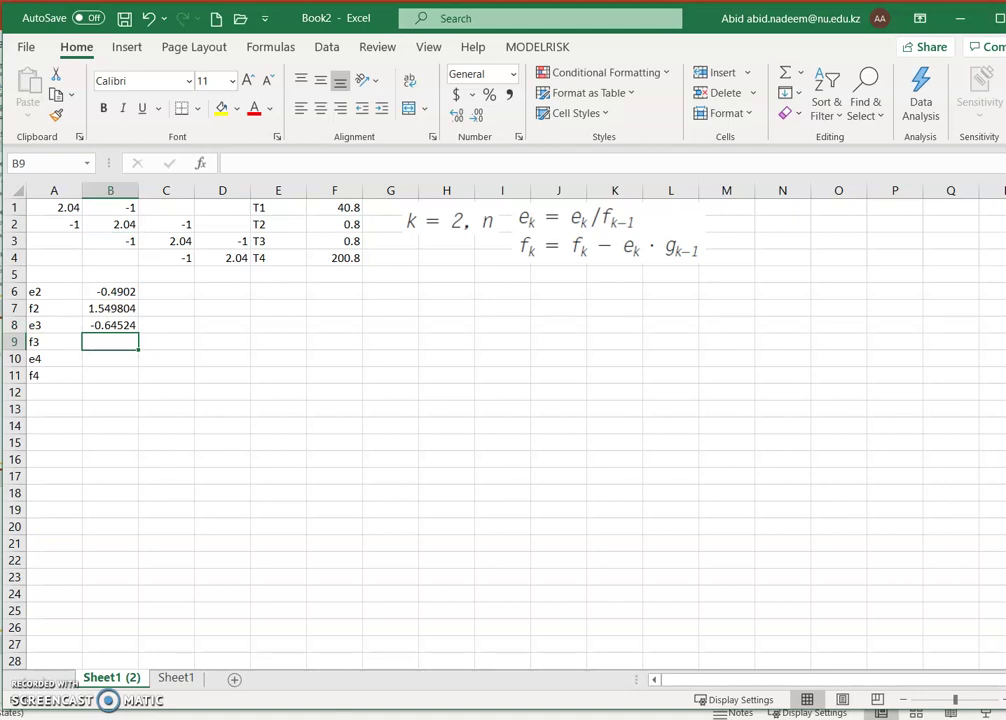
pyautogui.click(110, 325)
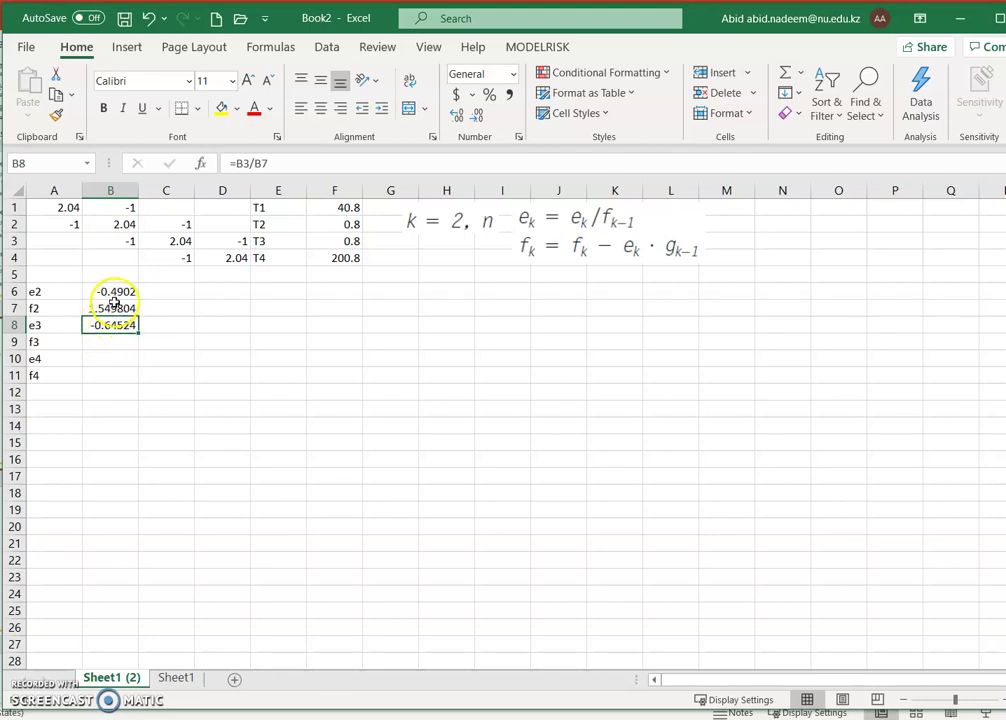
# Step: Calculate f3 in cell B9 with the formula =C3-B8*C2
pyautogui.click(125, 347)
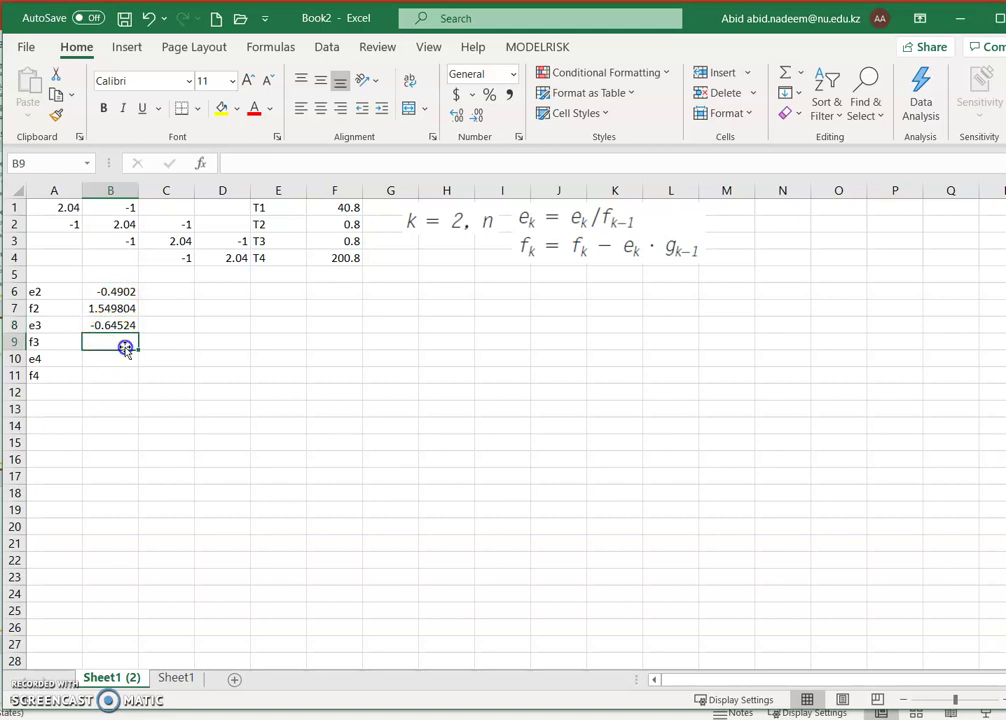
pyautogui.write('=')
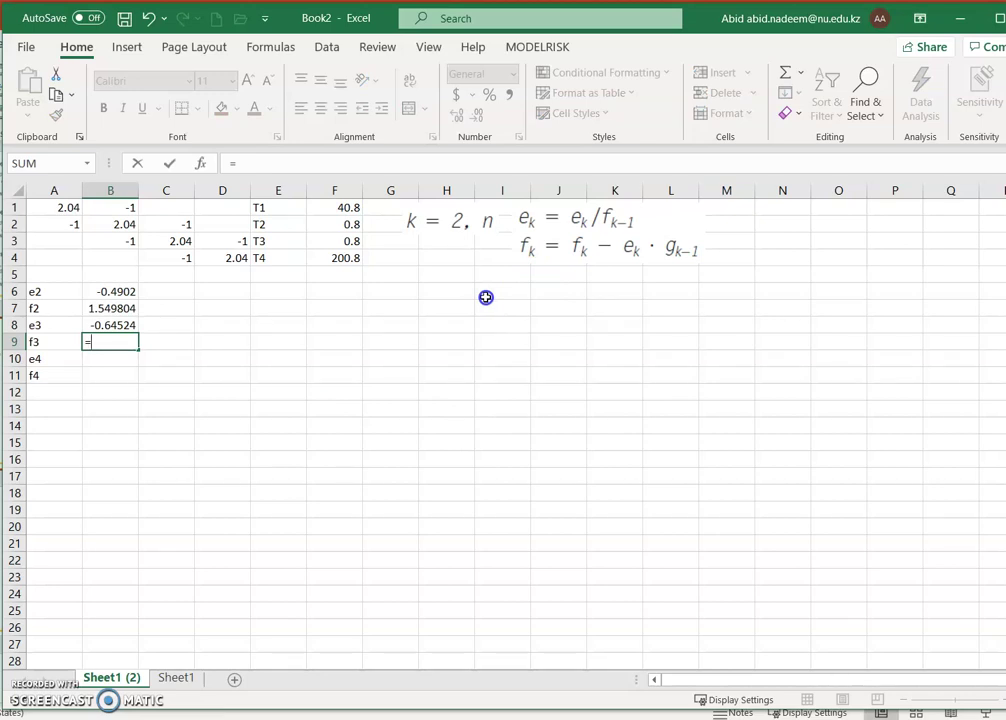
pyautogui.press('Up')
pyautogui.press('Up')
pyautogui.press('Up')
pyautogui.press('Up')
pyautogui.press('Up')
pyautogui.press('Up')
pyautogui.press('Right')
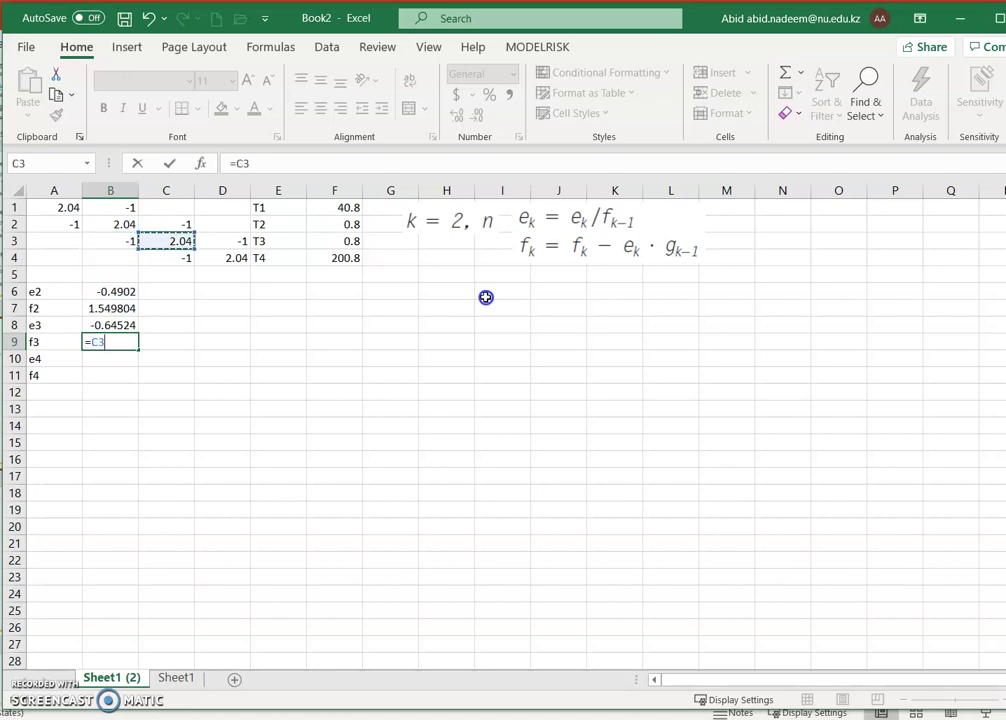
pyautogui.write('-')
pyautogui.press('Up')
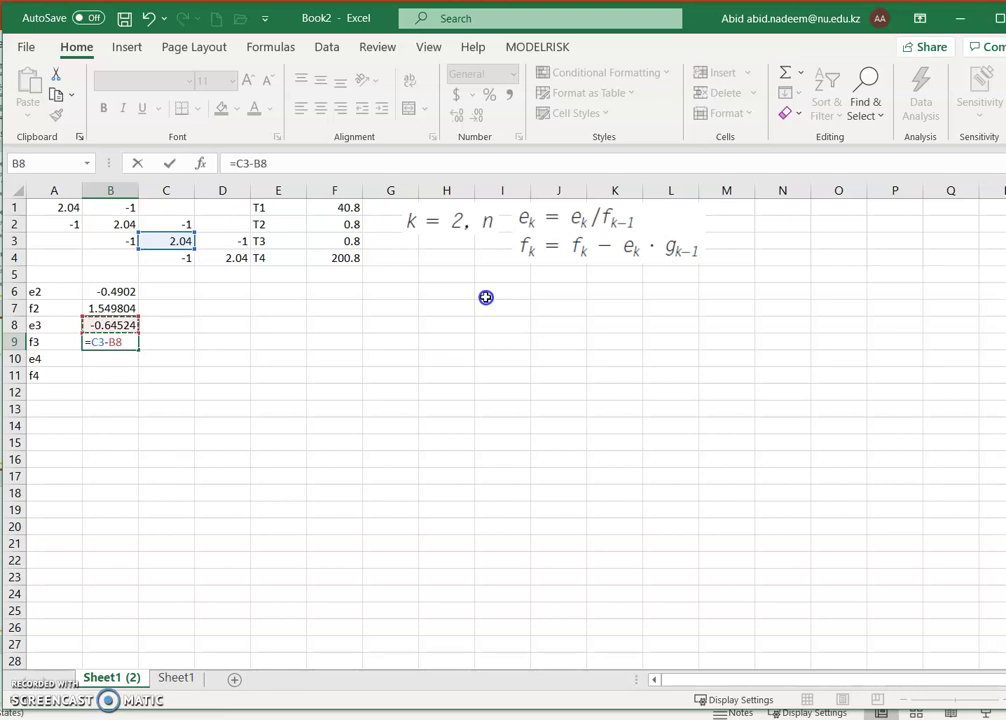
pyautogui.write('*')
pyautogui.press('Up')
pyautogui.press('Up')
pyautogui.press('Up')
pyautogui.press('Up')
pyautogui.press('Up')
pyautogui.press('Up')
pyautogui.press('Up')
pyautogui.press('Right')
pyautogui.press('Return')
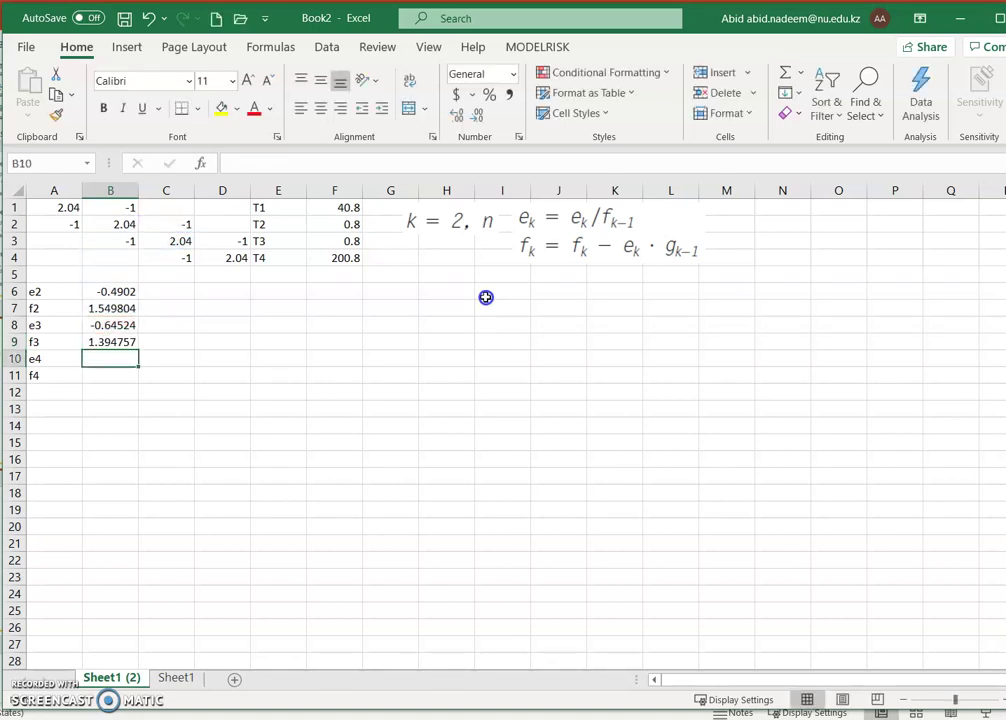
# Step: Calculate e4 in cell B10 with the formula =C4/B9
pyautogui.write('=')
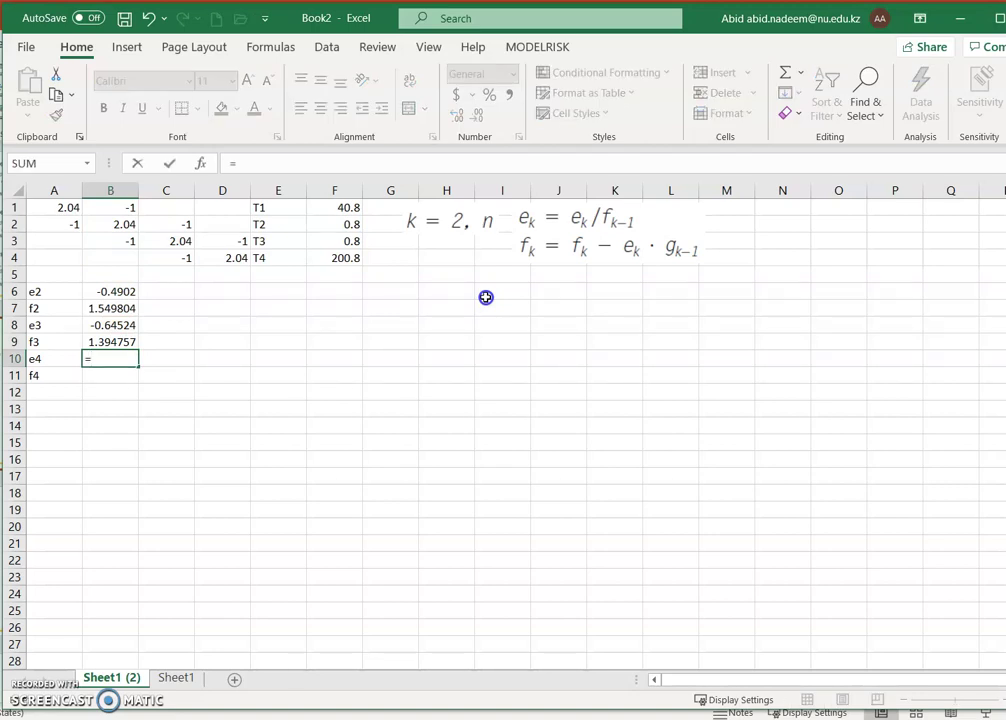
pyautogui.press('Up')
pyautogui.press('Up')
pyautogui.press('Up')
pyautogui.press('Up')
pyautogui.press('Up')
pyautogui.press('Up')
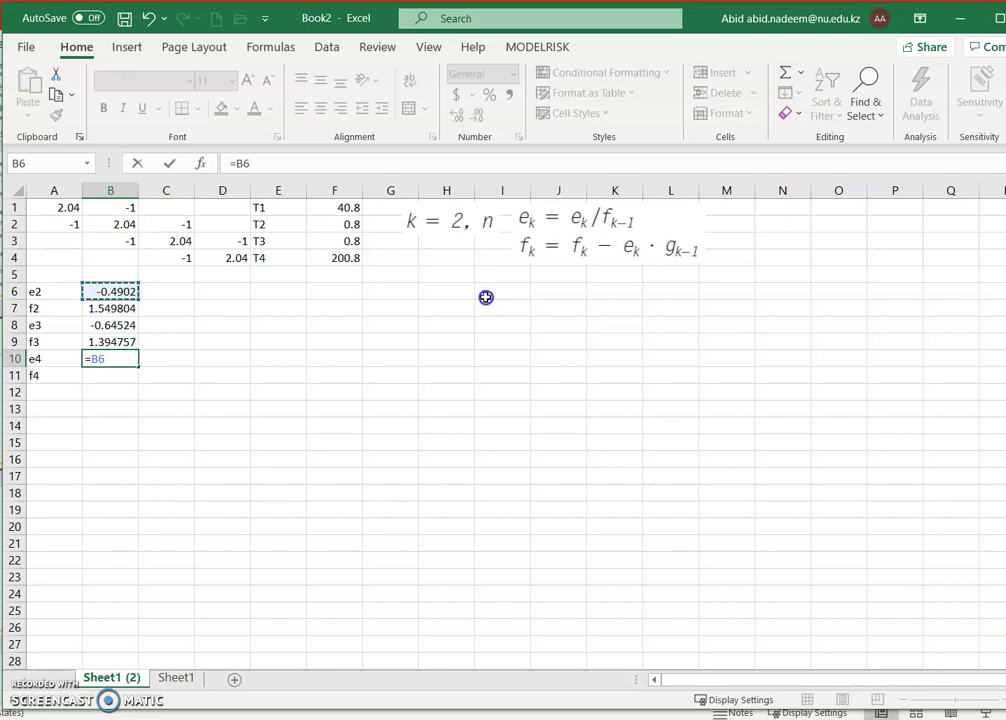
pyautogui.press('Right')
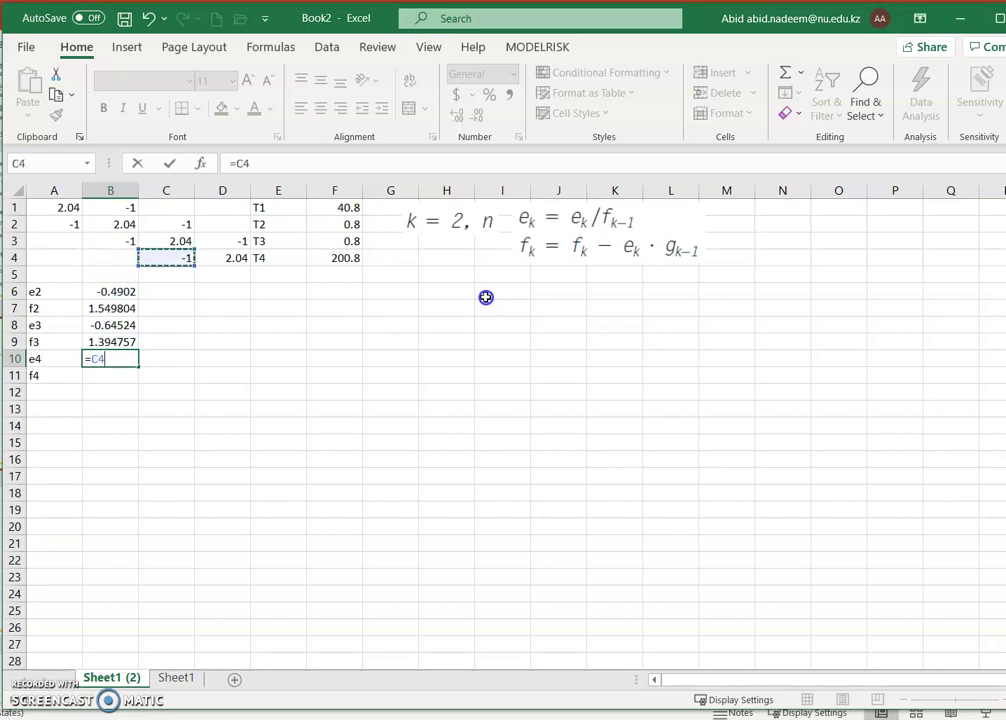
pyautogui.write('/')
pyautogui.press('Up')
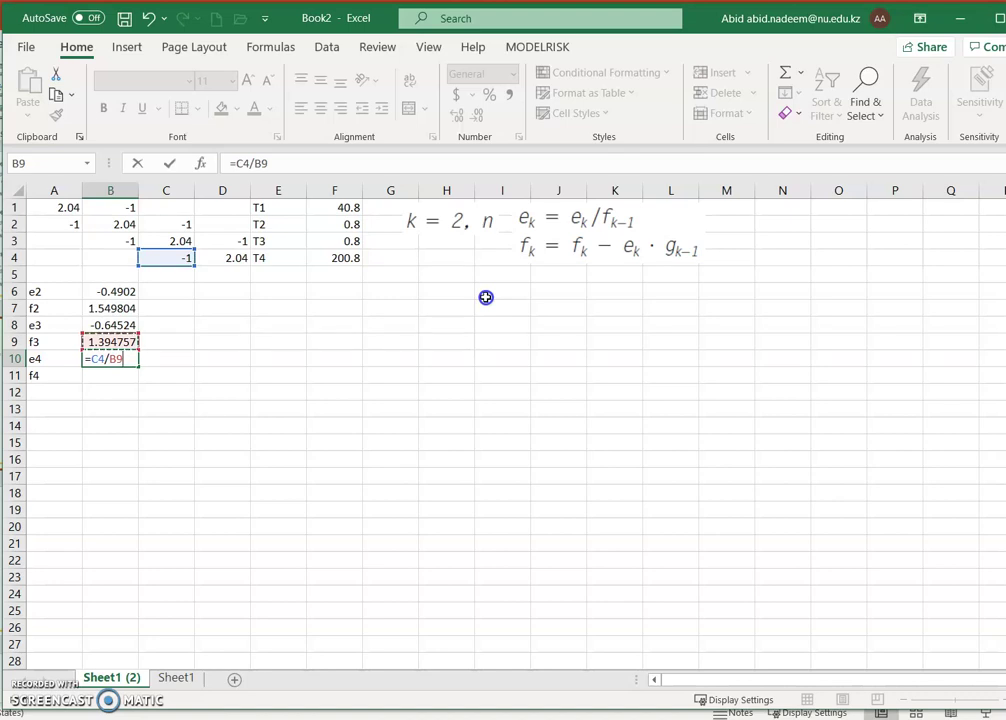
pyautogui.press('Up')
pyautogui.press('Up')
pyautogui.press('Up')
pyautogui.press('Up')
pyautogui.press('Up')
pyautogui.press('Up')
pyautogui.press('Up')
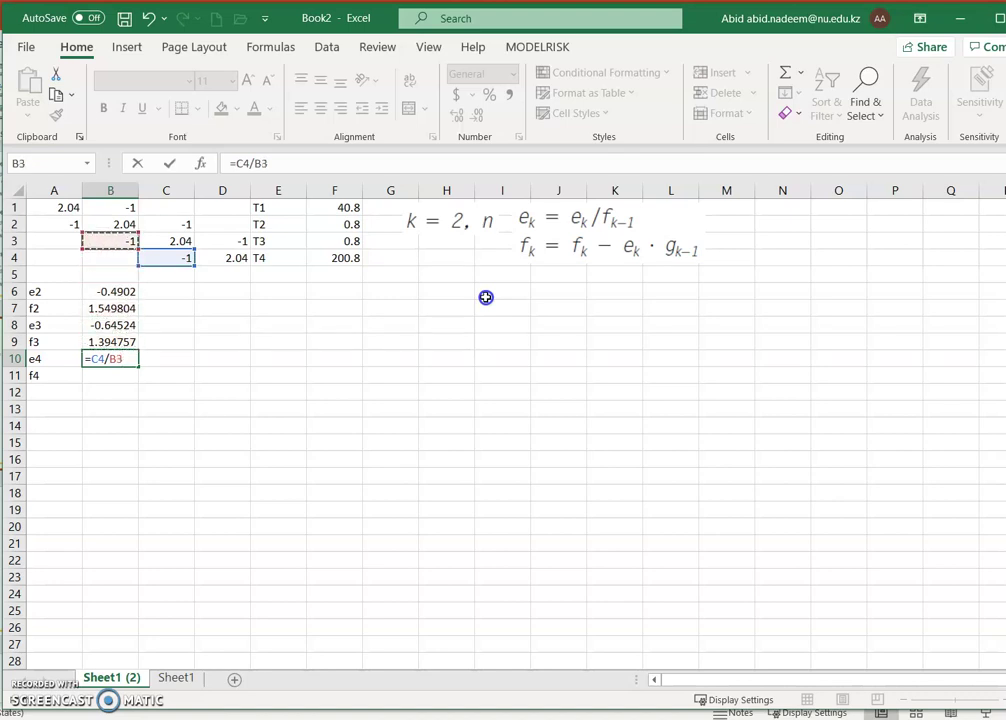
pyautogui.press('Down')
pyautogui.press('Right')
pyautogui.press('Left')
pyautogui.press('Down')
pyautogui.press('Down')
pyautogui.press('Down')
pyautogui.press('Down')
pyautogui.press('Down')
pyautogui.press('Down')
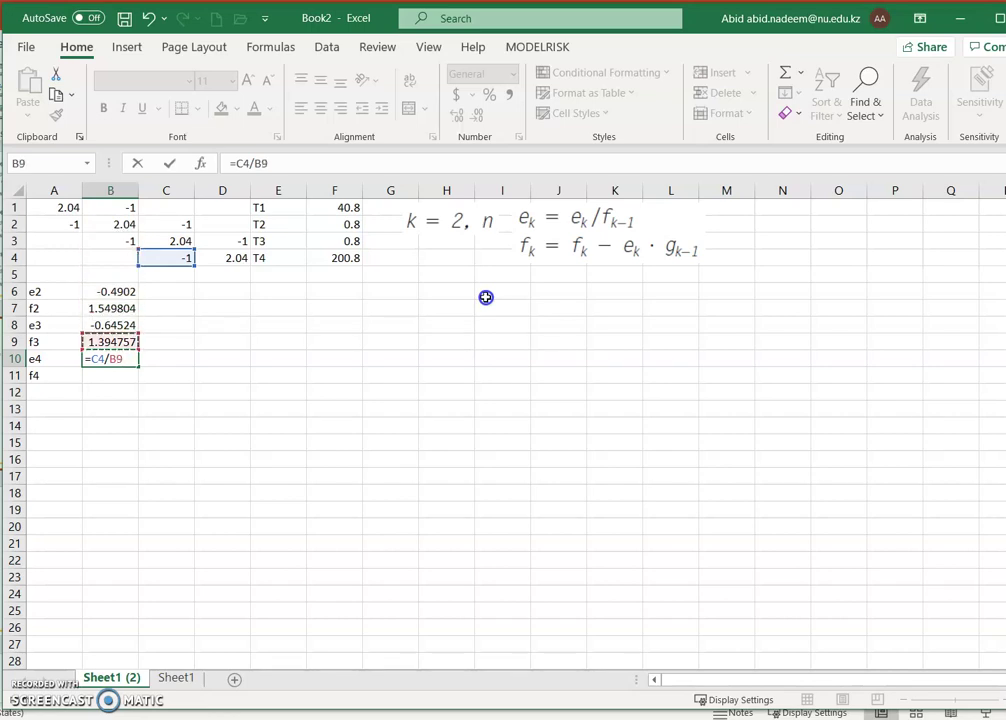
pyautogui.press('Return')
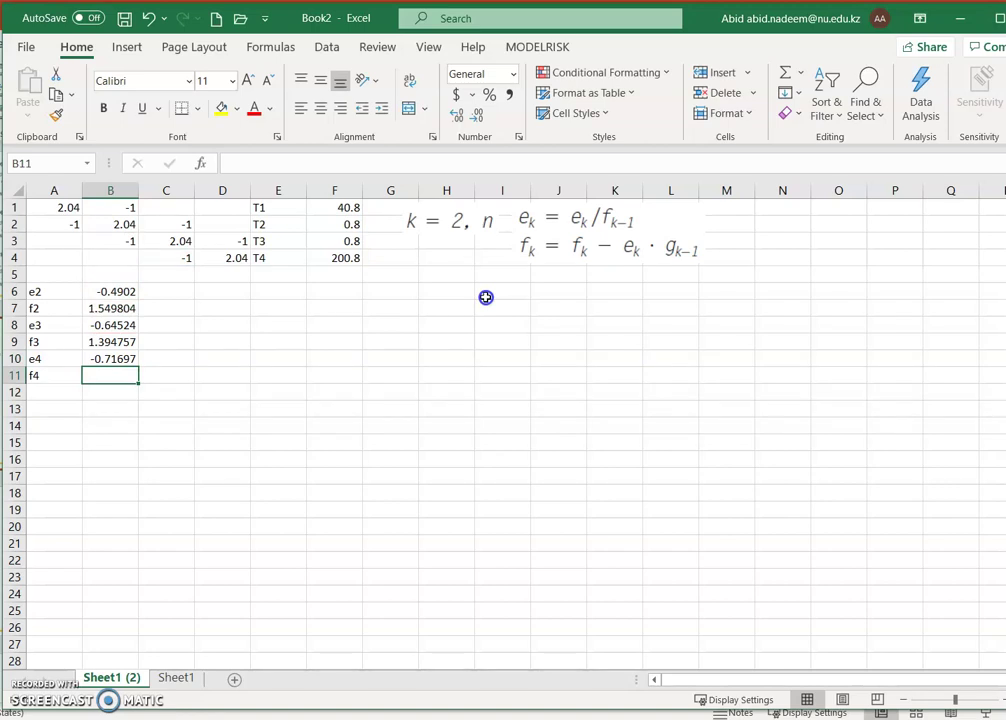
# Step: Calculate f4 in cell B11 with the formula =D4-B10*D3
pyautogui.write('=')
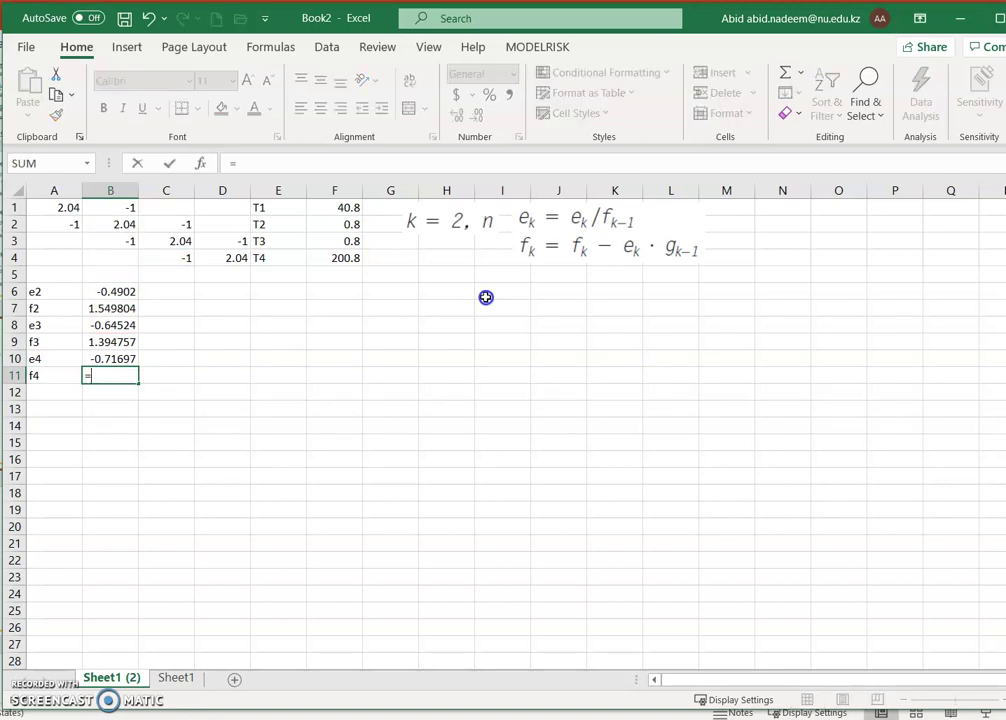
pyautogui.press('Up')
pyautogui.press('Up')
pyautogui.press('Up')
pyautogui.press('Up')
pyautogui.press('Up')
pyautogui.press('Up')
pyautogui.press('Up')
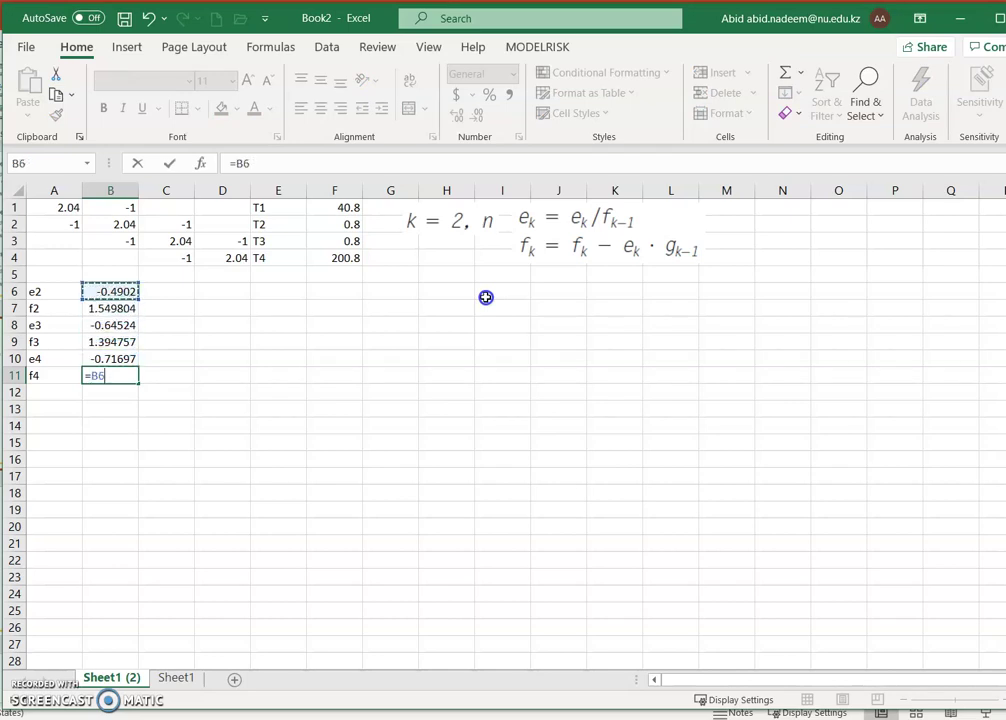
pyautogui.press('Right')
pyautogui.press('Right')
pyautogui.press('Right')
pyautogui.press('Left')
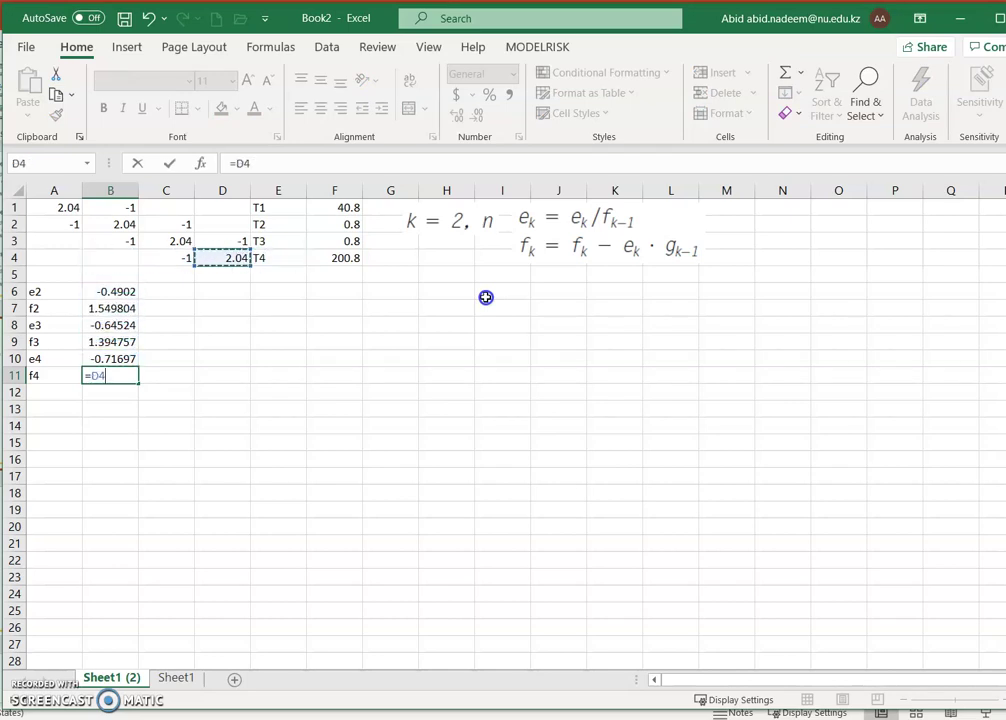
pyautogui.write('/')
pyautogui.press('BackSpace')
pyautogui.write('-')
pyautogui.press('Up')
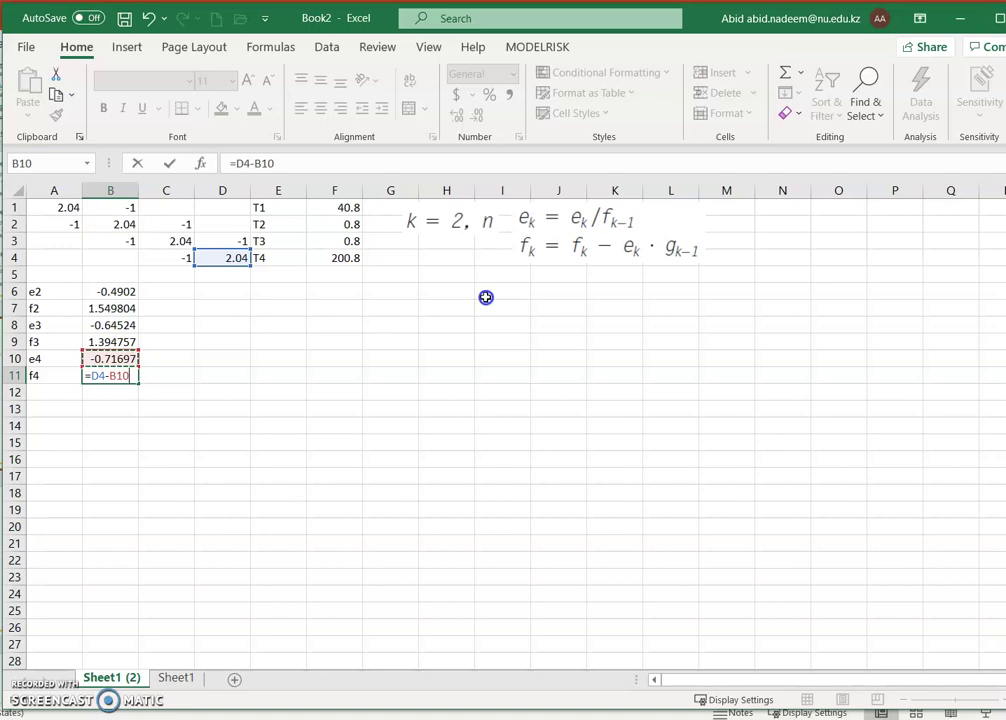
pyautogui.write('*')
pyautogui.press('Up')
pyautogui.press('Up')
pyautogui.press('Up')
pyautogui.press('Up')
pyautogui.press('Up')
pyautogui.press('Up')
pyautogui.press('Up')
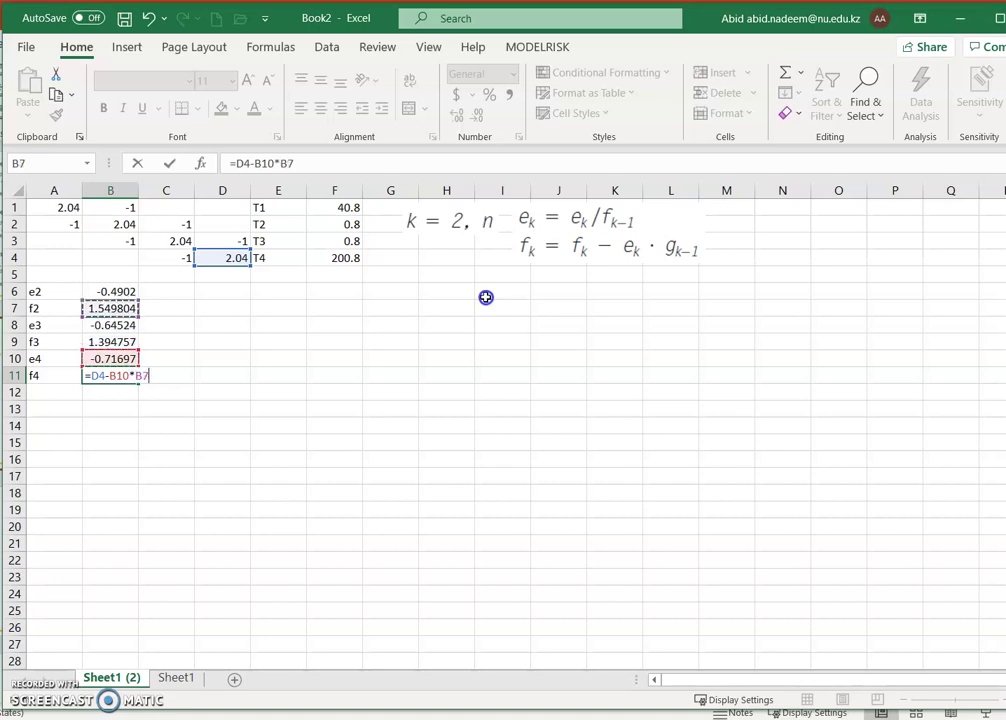
pyautogui.press('Up')
pyautogui.press('Right')
pyautogui.press('Right')
pyautogui.press('Right')
pyautogui.press('Left')
pyautogui.press('Return')
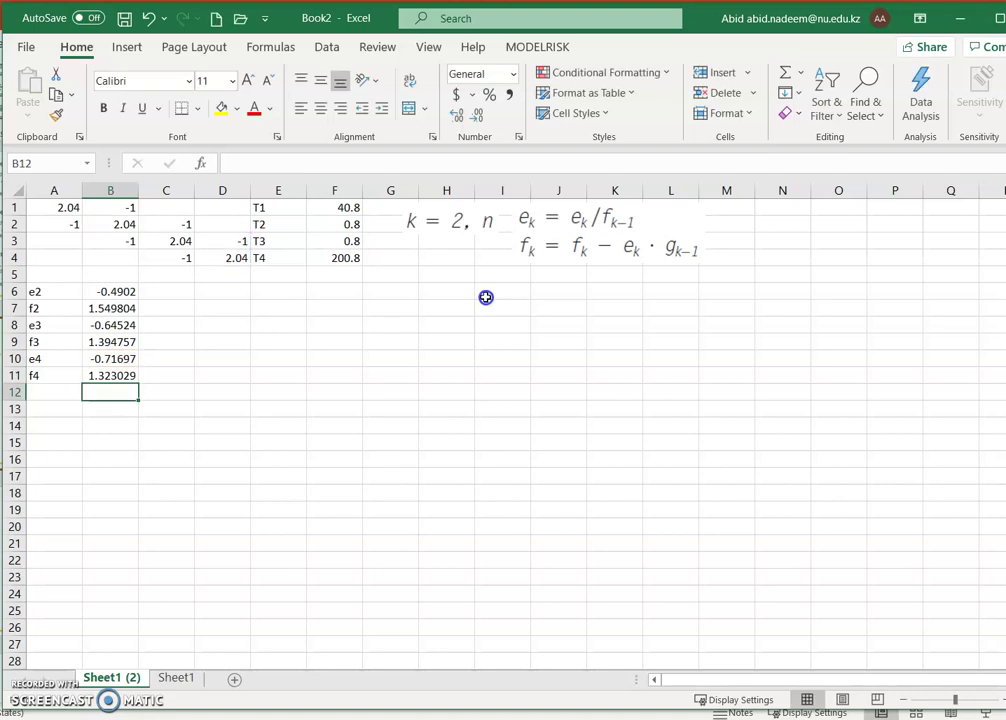
# Step: Enter the label L in cell C8 for the lower triangular matrix
pyautogui.press('Up')
pyautogui.press('Up')
pyautogui.press('Up')
pyautogui.press('Up')
pyautogui.press('Up')
pyautogui.press('Down')
pyautogui.press('Down')
pyautogui.press('Down')
pyautogui.press('Down')
pyautogui.press('Up')
pyautogui.press('Up')
pyautogui.press('Up')
pyautogui.press('Up')
pyautogui.press('Up')
pyautogui.press('Down')
pyautogui.press('Down')
pyautogui.press('Right')
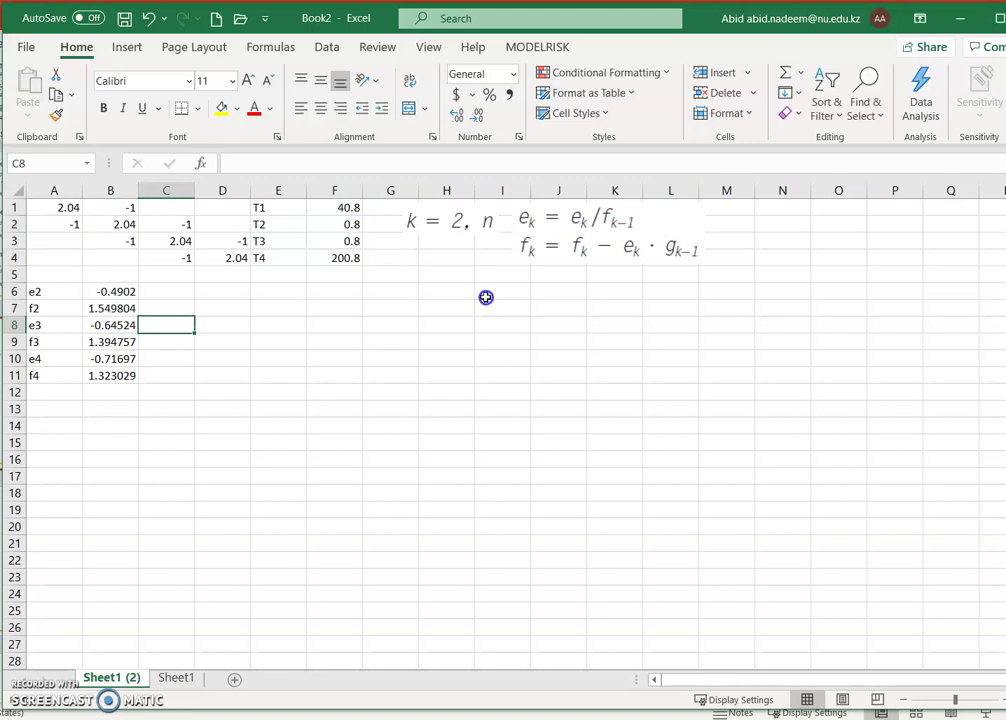
pyautogui.write('L')
# Step: Fill the diagonal of the L matrix with 1 in cells D6, E7, F8 and G9
pyautogui.press('Right')
pyautogui.press('Up')
pyautogui.press('Up')
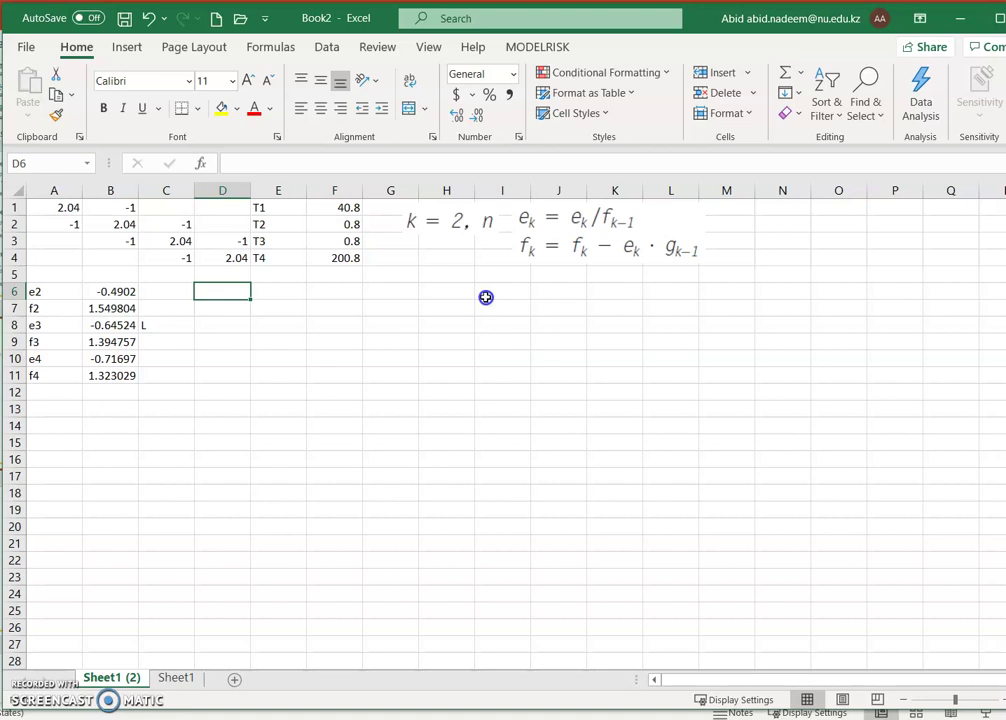
pyautogui.write('1')
pyautogui.press('Down')
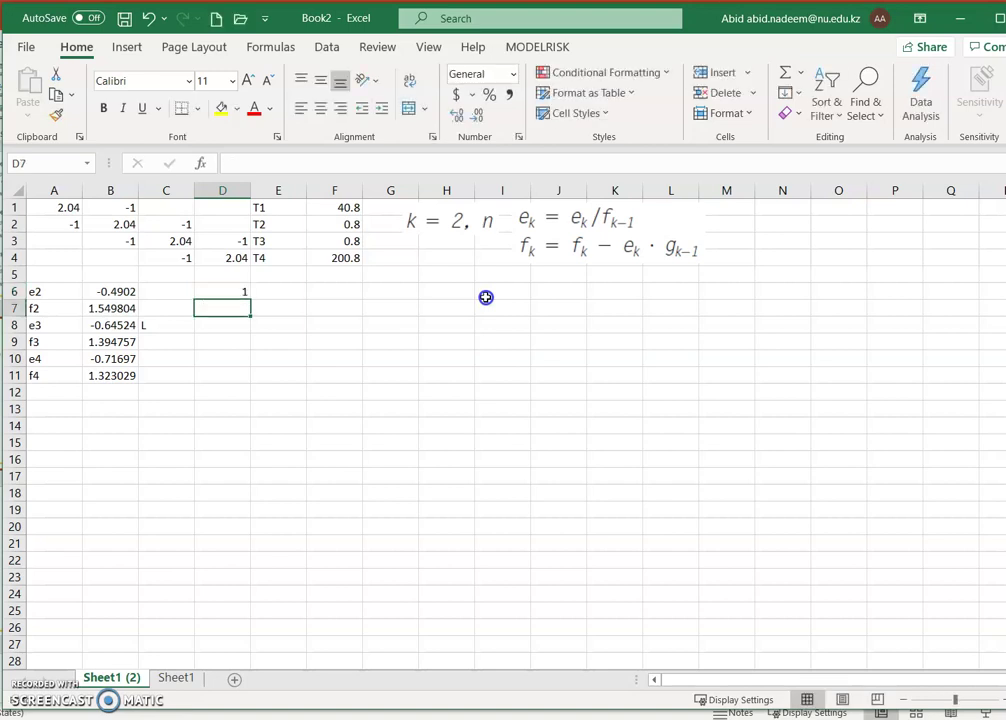
pyautogui.press('Right')
pyautogui.write('1')
pyautogui.press('Down')
pyautogui.press('Right')
pyautogui.write('1')
pyautogui.press('Down')
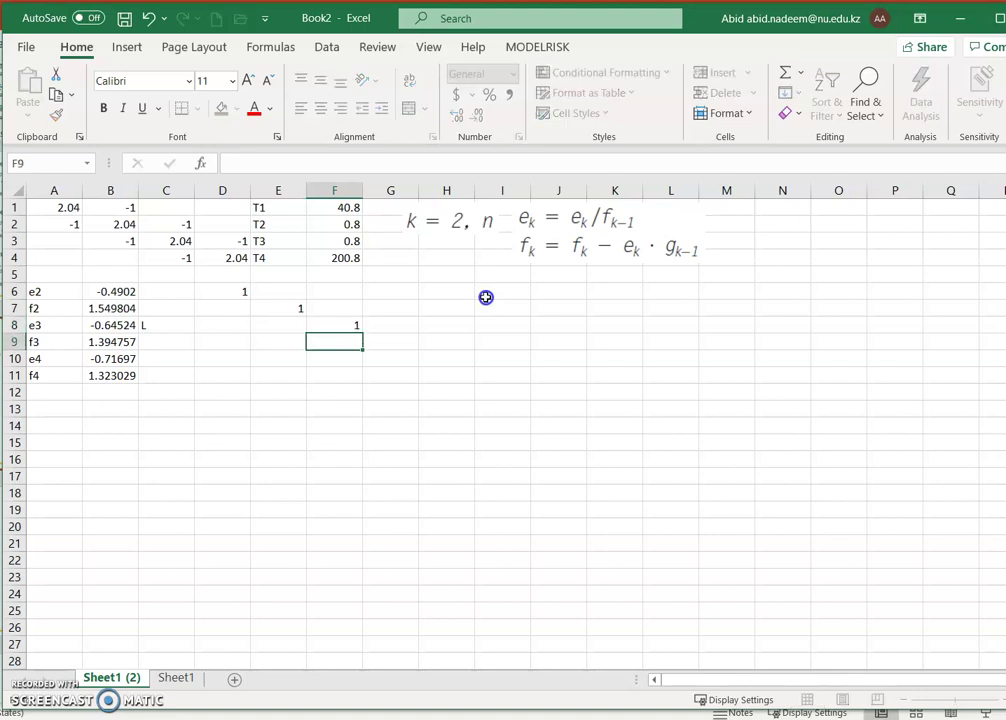
pyautogui.press('Right')
pyautogui.write('1')
pyautogui.press('Down')
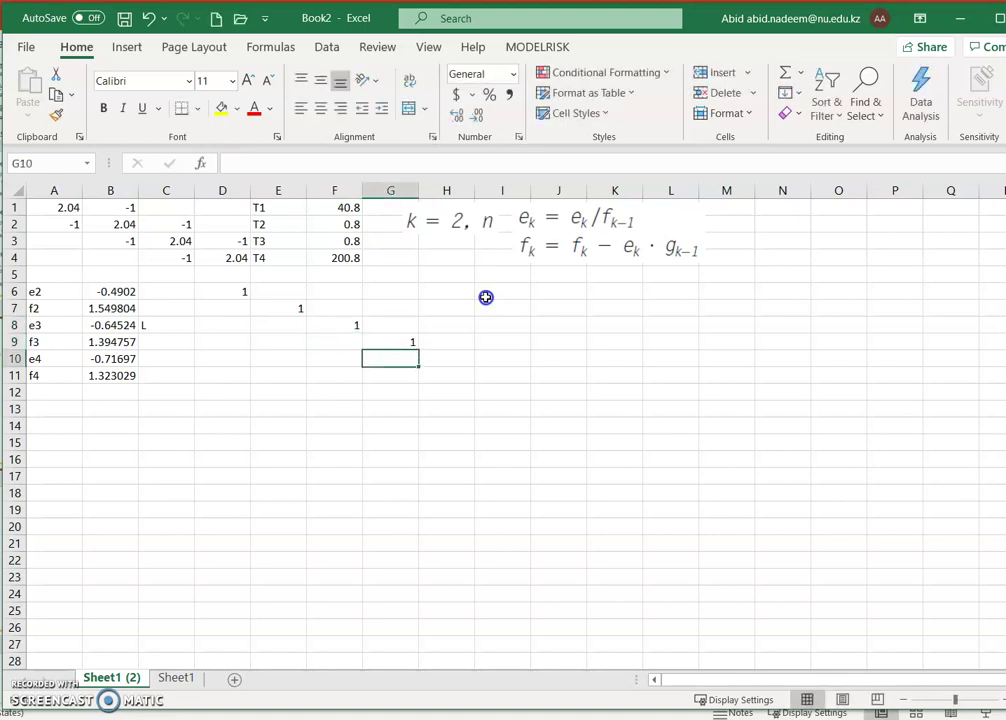
# Step: Link the L matrix entry in cell D7 to e2 with the formula =B6
pyautogui.press('Up')
pyautogui.press('Up')
pyautogui.press('Up')
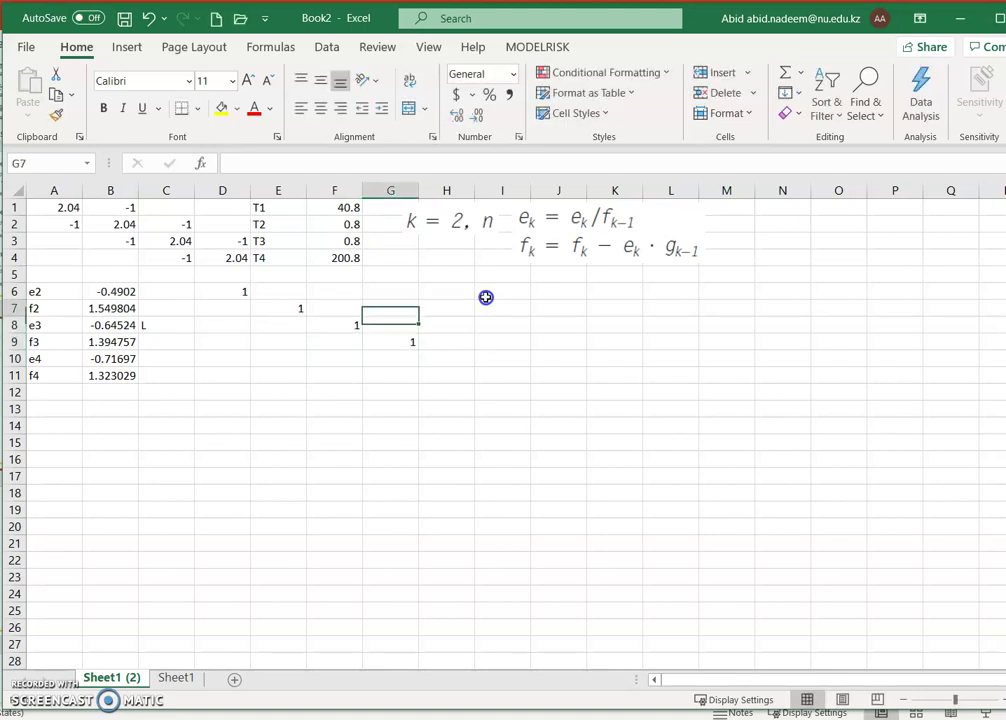
pyautogui.press('Left')
pyautogui.press('Left')
pyautogui.press('Left')
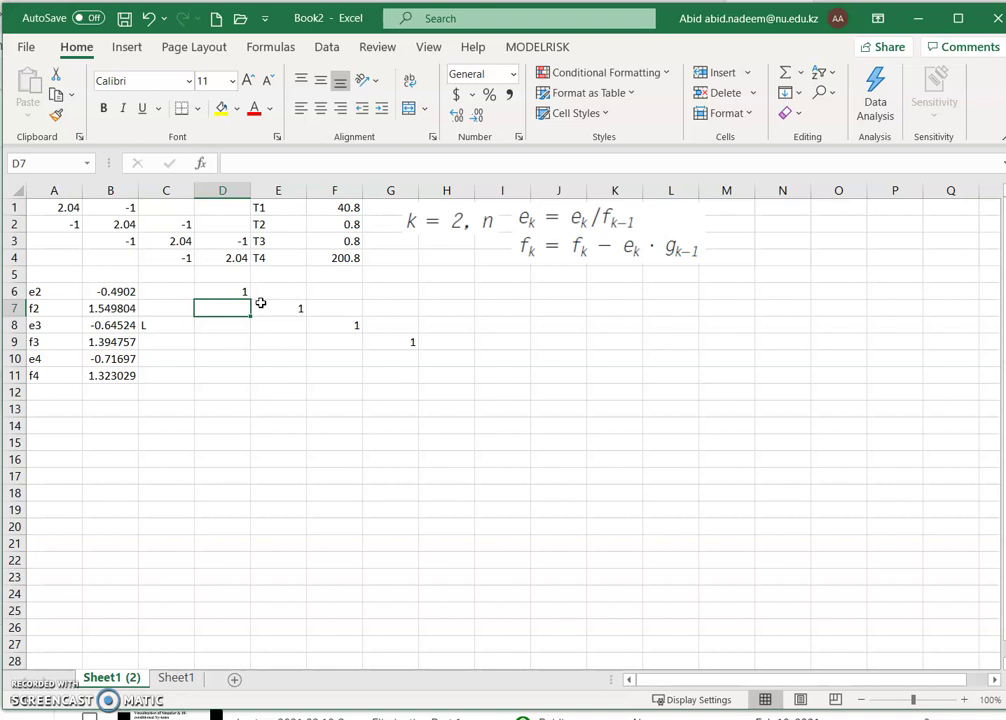
pyautogui.write('=')
pyautogui.press('Left')
pyautogui.press('Left')
pyautogui.press('Up')
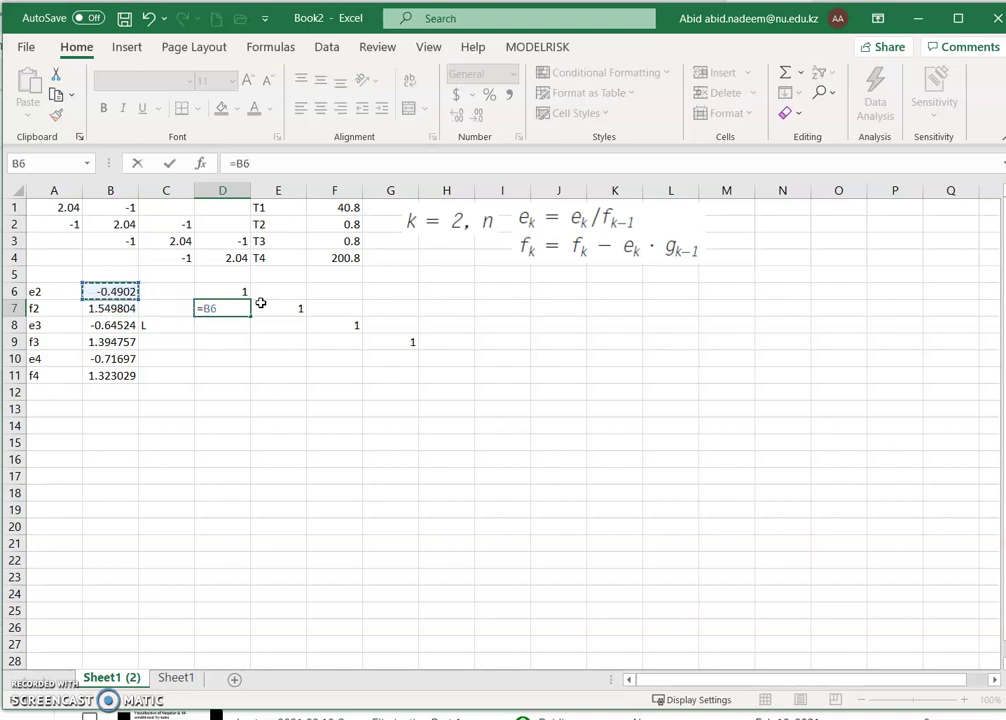
pyautogui.press('Return')
# Step: Link the L matrix entry in cell E8 to e3 with the formula =B8
pyautogui.press('Right')
pyautogui.press('Right')
pyautogui.press('Left')
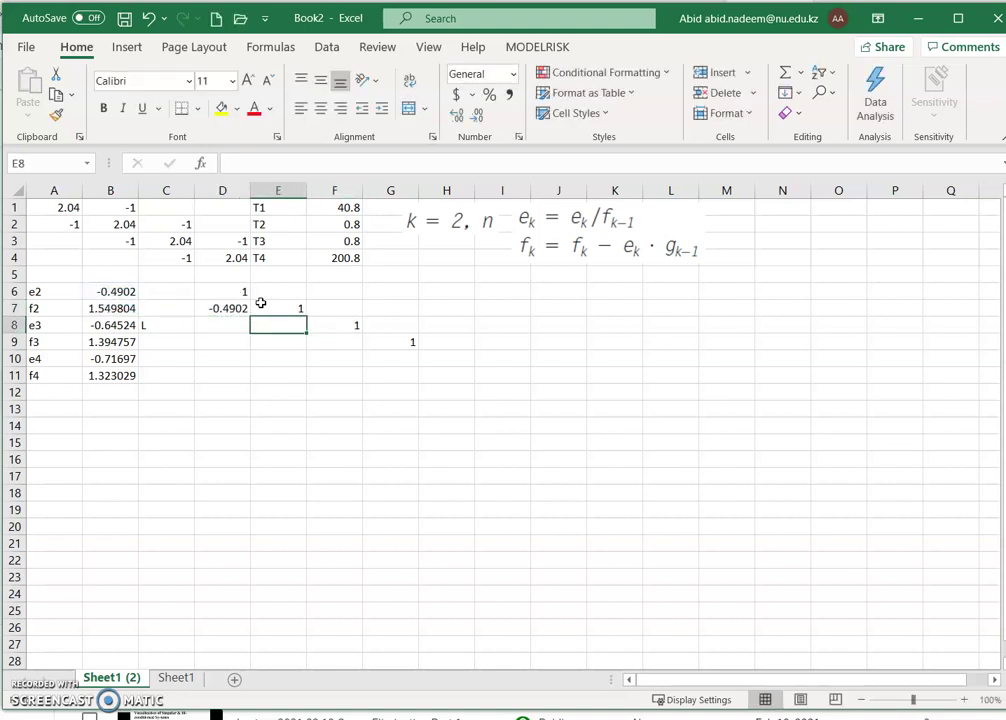
pyautogui.write('=')
pyautogui.press('Left')
pyautogui.press('Left')
pyautogui.press('Left')
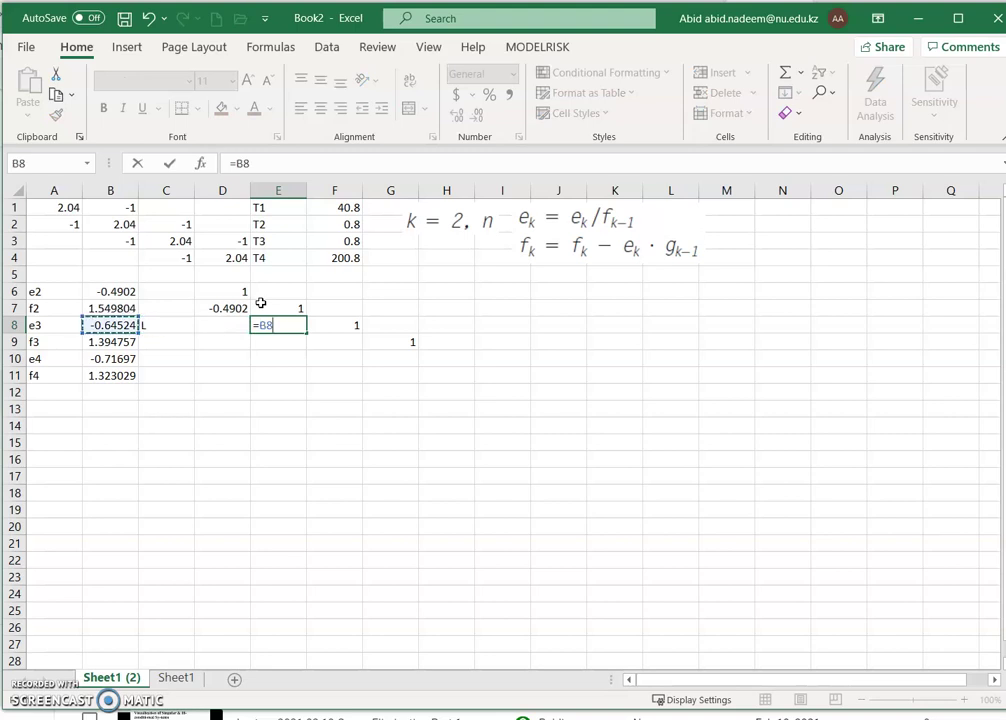
pyautogui.press('Return')
# Step: Link the L matrix entry in cell F9 to e4 with the formula =B10, removing any stray trailing equals sign
pyautogui.press('Right')
pyautogui.write('=')
pyautogui.press('Left')
pyautogui.press('Left')
pyautogui.press('Left')
pyautogui.press('Left')
pyautogui.press('Down')
pyautogui.write('=')
pyautogui.press('Return')
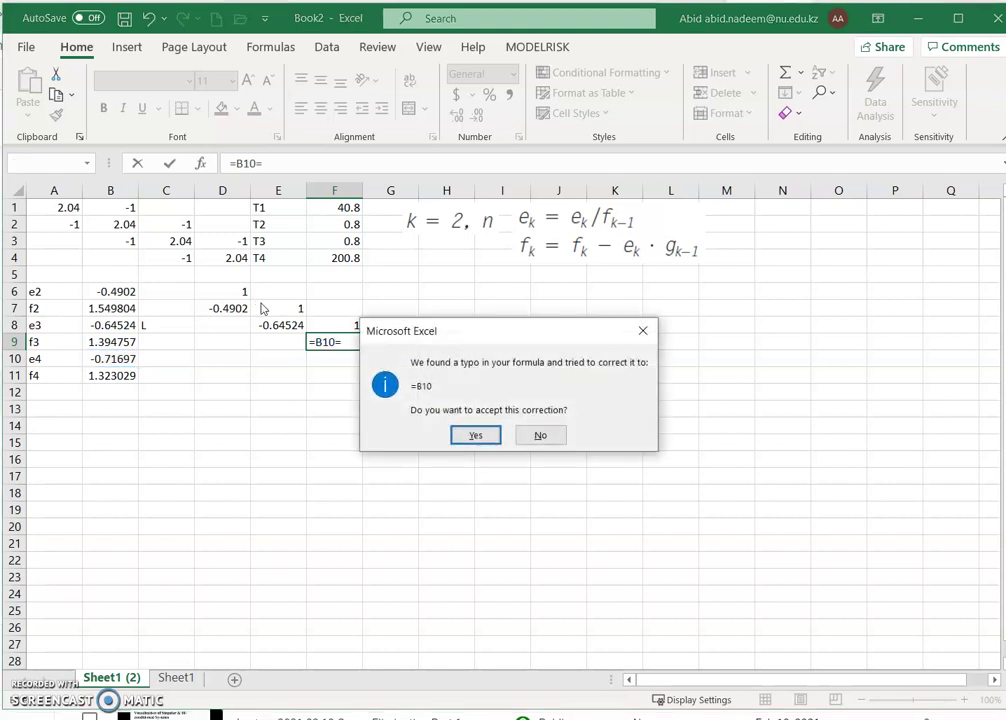
pyautogui.press('n')
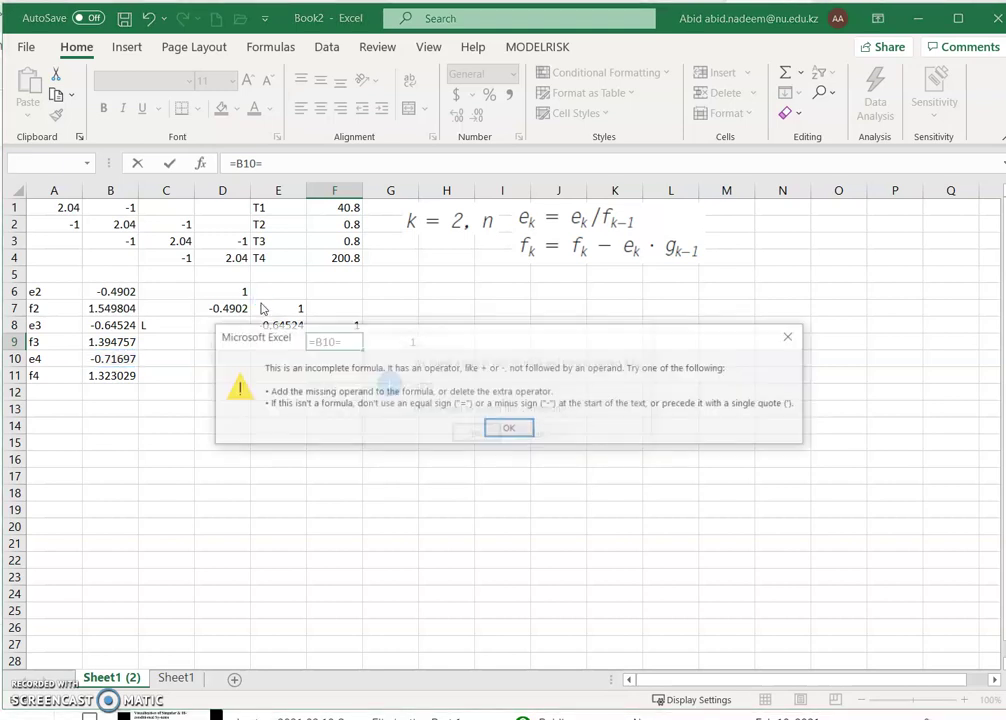
pyautogui.press('Return')
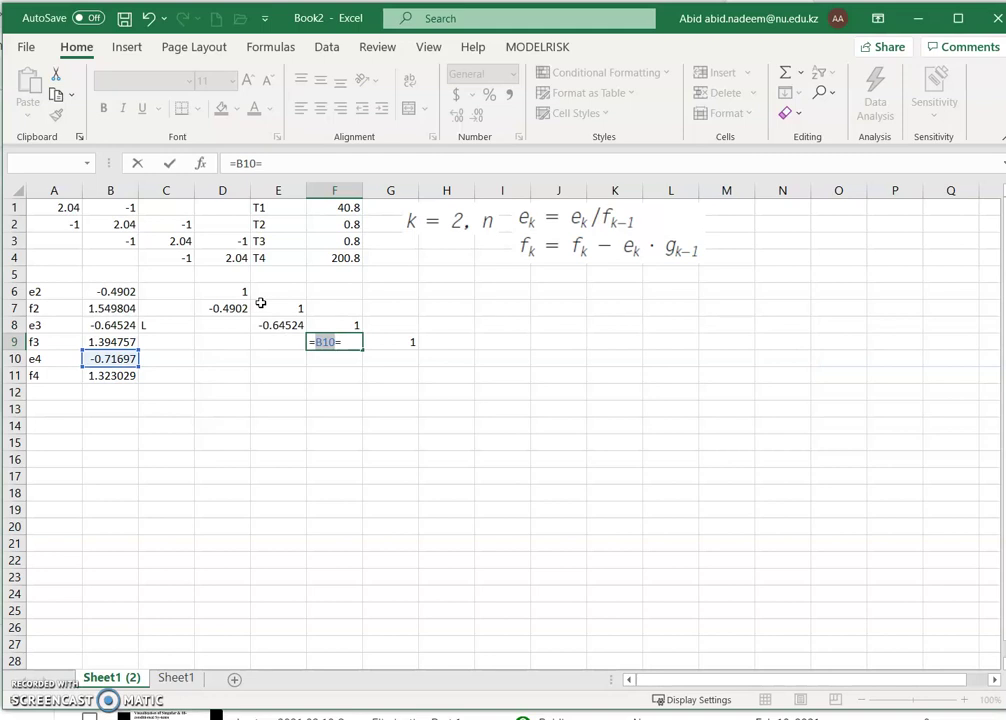
pyautogui.press('Right')
pyautogui.press('BackSpace')
pyautogui.press('Return')
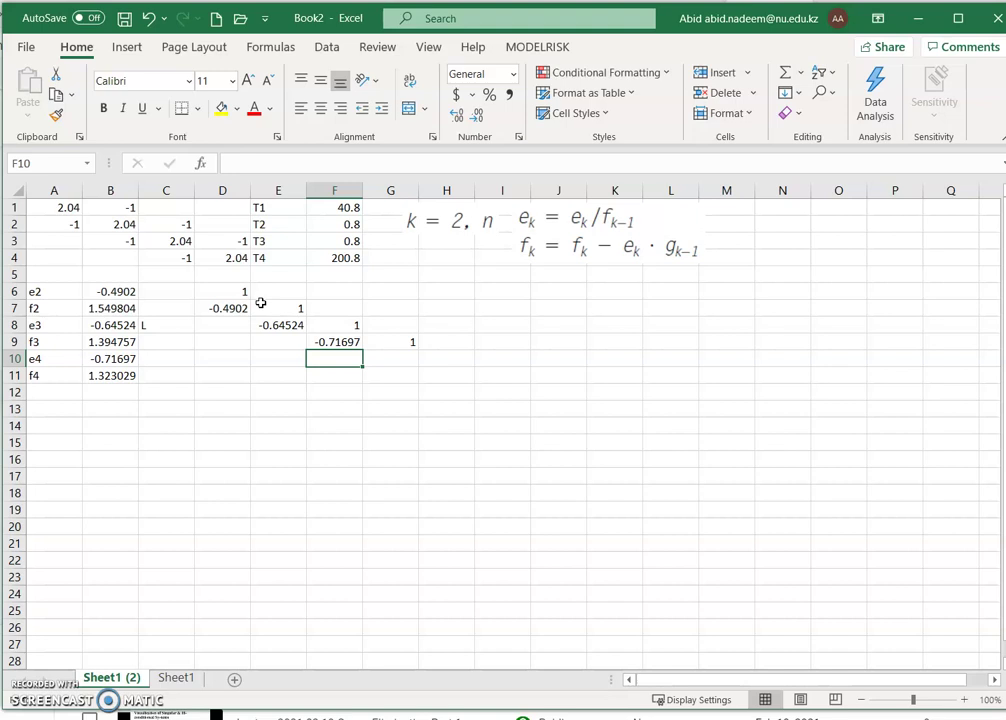
# Step: Label the upper triangular matrix by entering U in cell H8
pyautogui.press('Right')
pyautogui.press('Right')
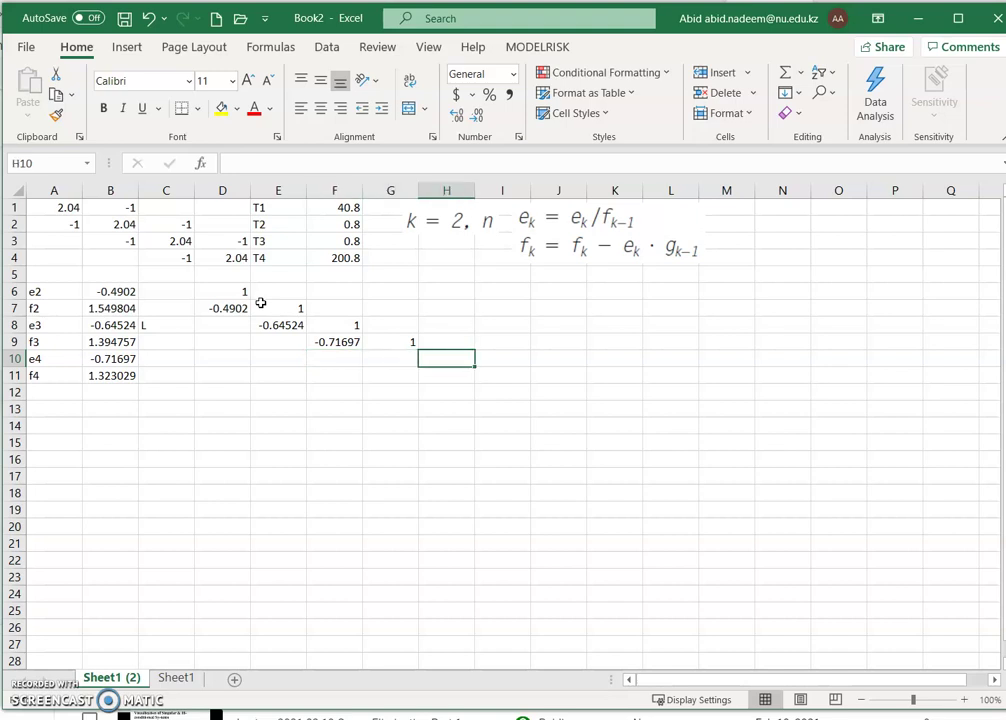
pyautogui.press('Up')
pyautogui.press('Up')
pyautogui.press('Up')
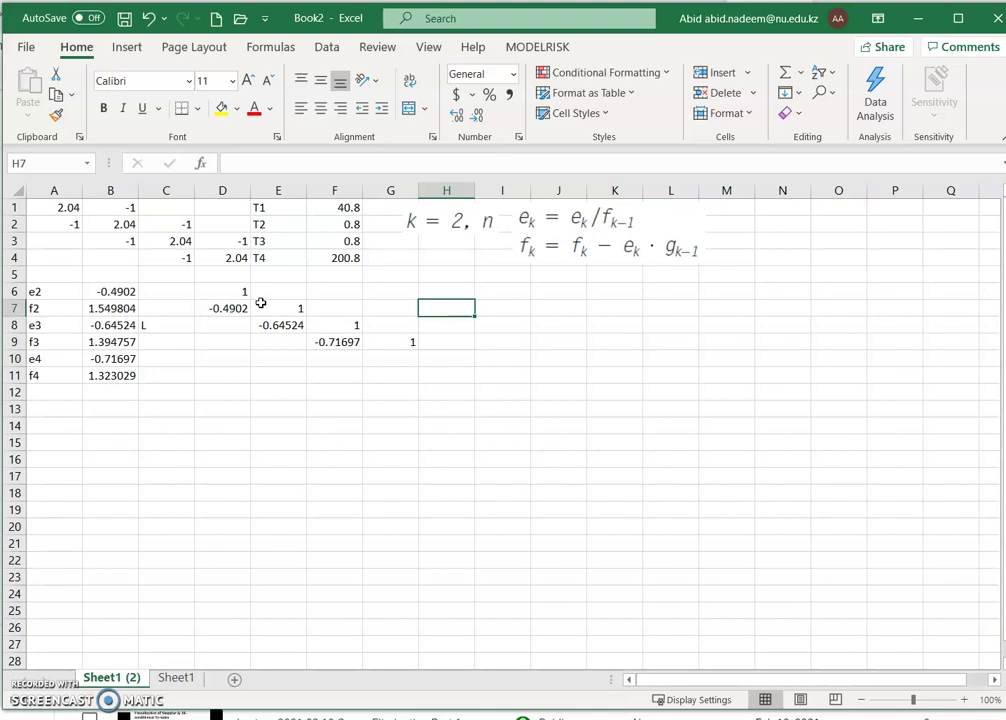
pyautogui.press('Down')
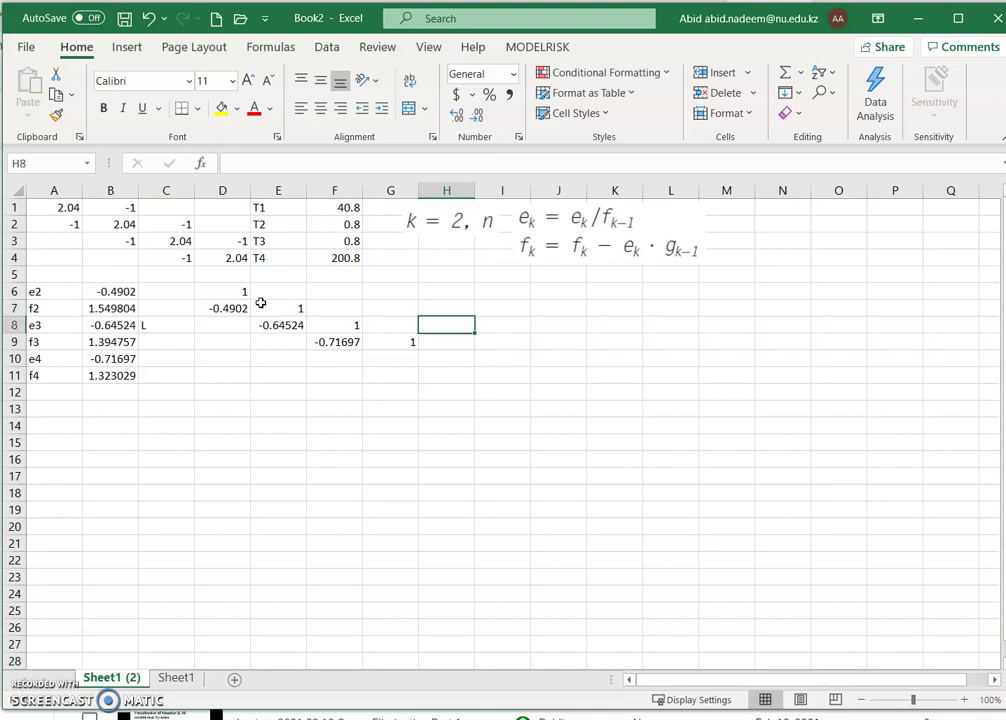
pyautogui.write('U')
pyautogui.press('Return')
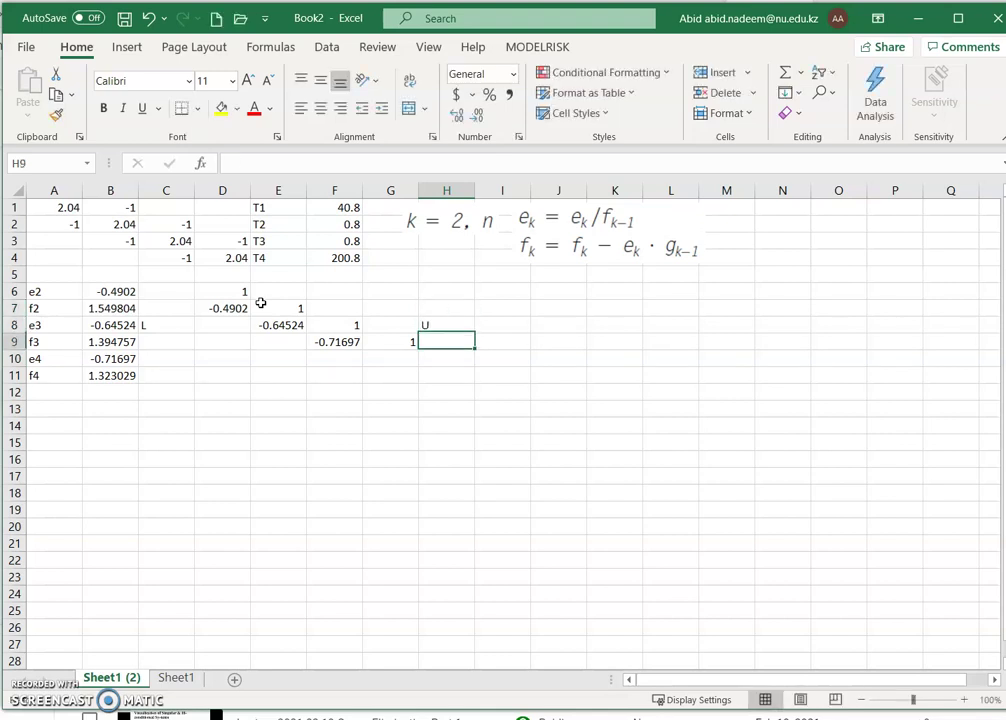
# Step: Link the first diagonal entry of the U matrix in cell I6 to the original matrix with =A1
pyautogui.press('Up')
pyautogui.press('Up')
pyautogui.press('Up')
pyautogui.press('Right')
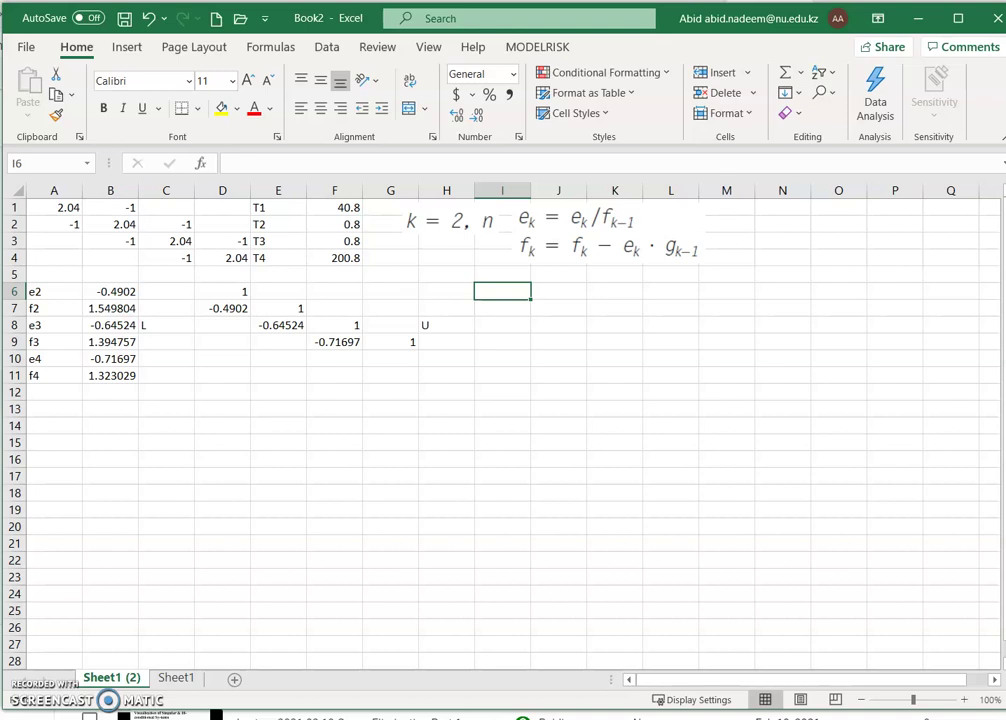
pyautogui.write('=')
pyautogui.press('Left')
pyautogui.press('Left')
pyautogui.press('Left')
pyautogui.press('Left')
pyautogui.press('Left')
pyautogui.press('Left')
pyautogui.press('Left')
pyautogui.press('Left')
pyautogui.press('Up')
pyautogui.press('Up')
pyautogui.press('Up')
pyautogui.press('Up')
pyautogui.press('Up')
pyautogui.press('Return')
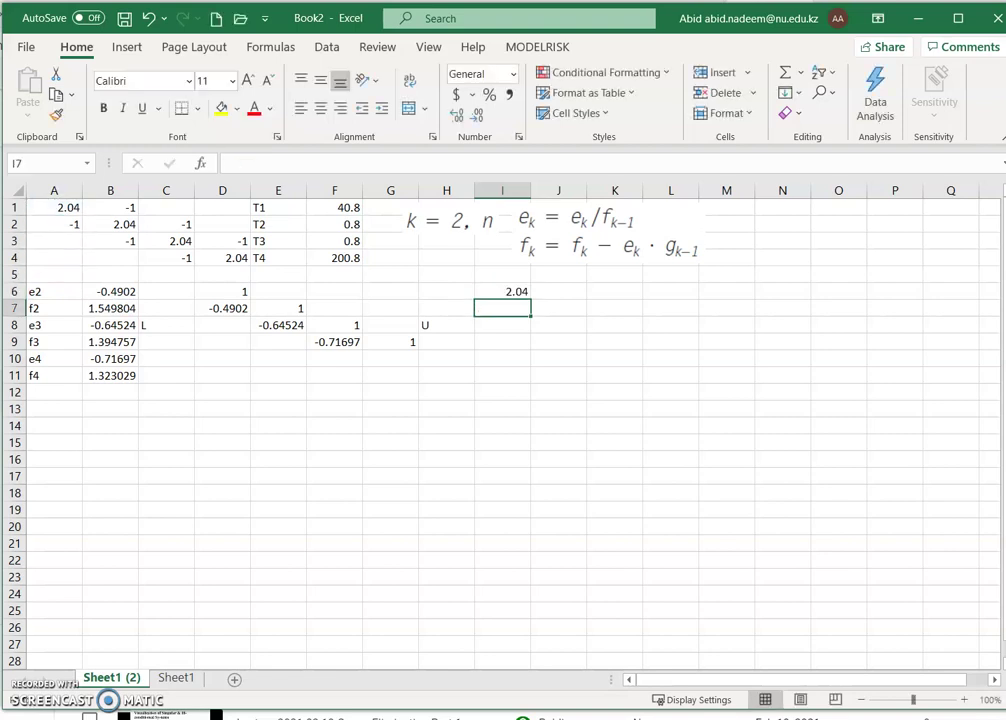
# Step: Link the U matrix diagonal entry in cell J7 to f2 with the formula =B7
pyautogui.click(558, 308)
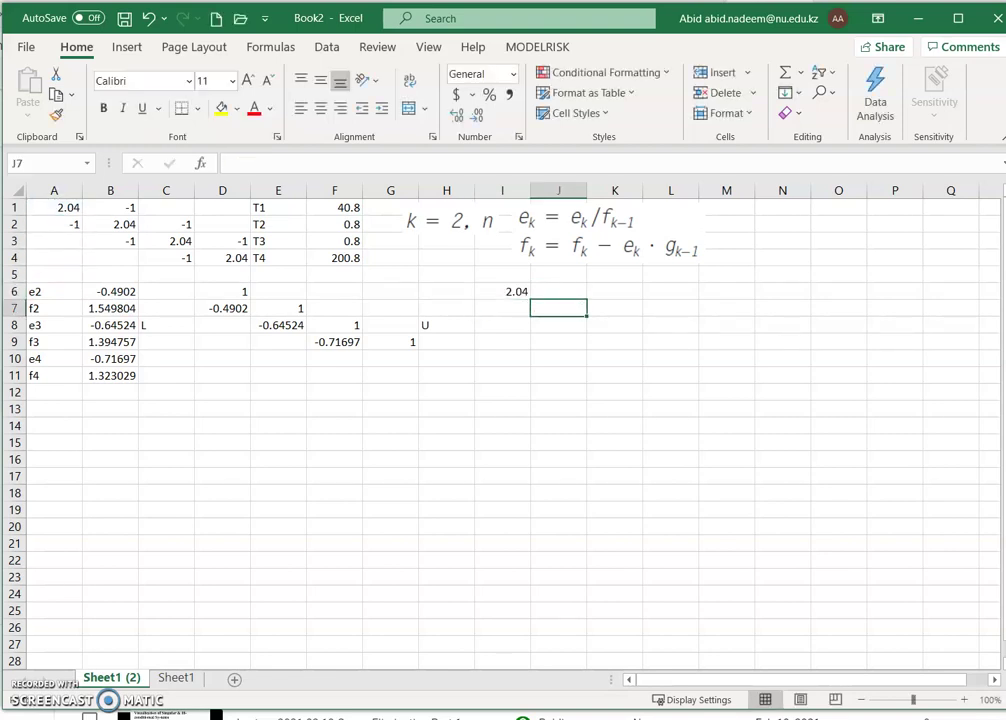
pyautogui.write('=')
pyautogui.press('Left')
pyautogui.press('Left')
pyautogui.press('Left')
pyautogui.press('Left')
pyautogui.press('Left')
pyautogui.press('Left')
pyautogui.press('Left')
pyautogui.press('Left')
pyautogui.press('Return')
# Step: Link the U matrix diagonal entry in cell K8 to f3 with =B9, removing any stray trailing equals sign
pyautogui.press('Up')
pyautogui.press('Right')
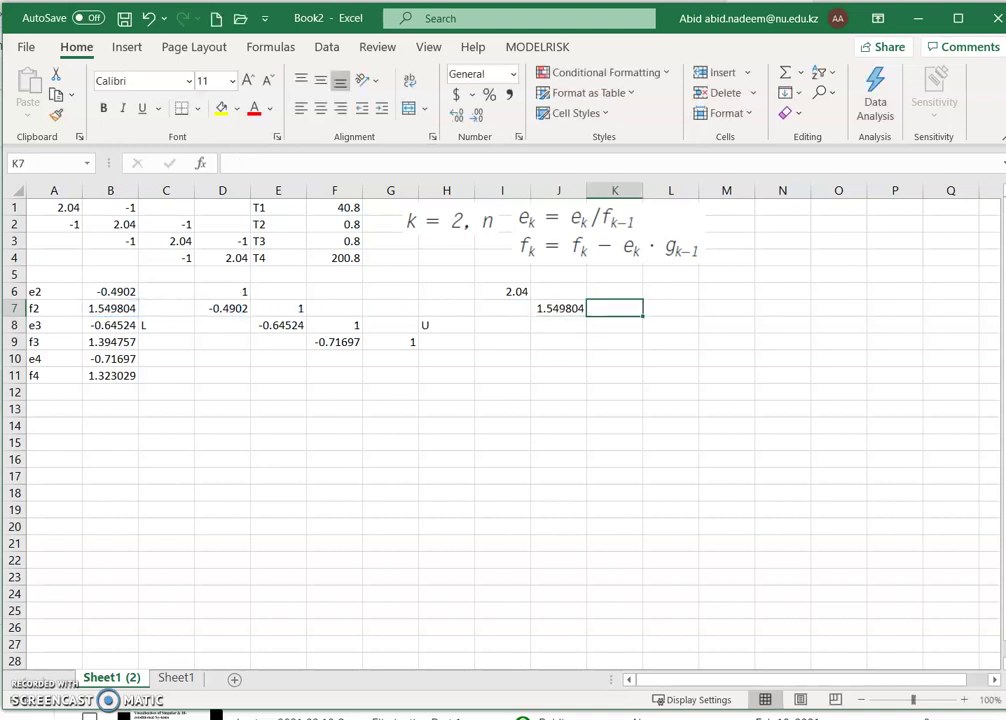
pyautogui.press('Down')
pyautogui.write('=')
pyautogui.press('Left')
pyautogui.press('Left')
pyautogui.press('Left')
pyautogui.press('Left')
pyautogui.press('Left')
pyautogui.press('Left')
pyautogui.press('Left')
pyautogui.press('Left')
pyautogui.press('Left')
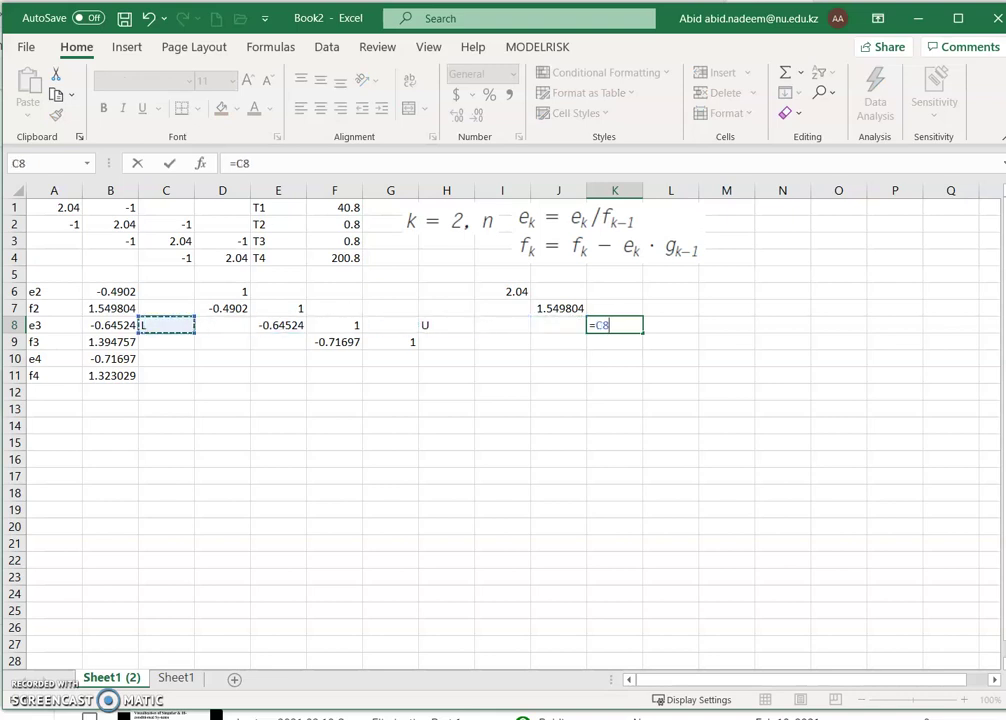
pyautogui.press('Down')
pyautogui.write('=')
pyautogui.press('Return')
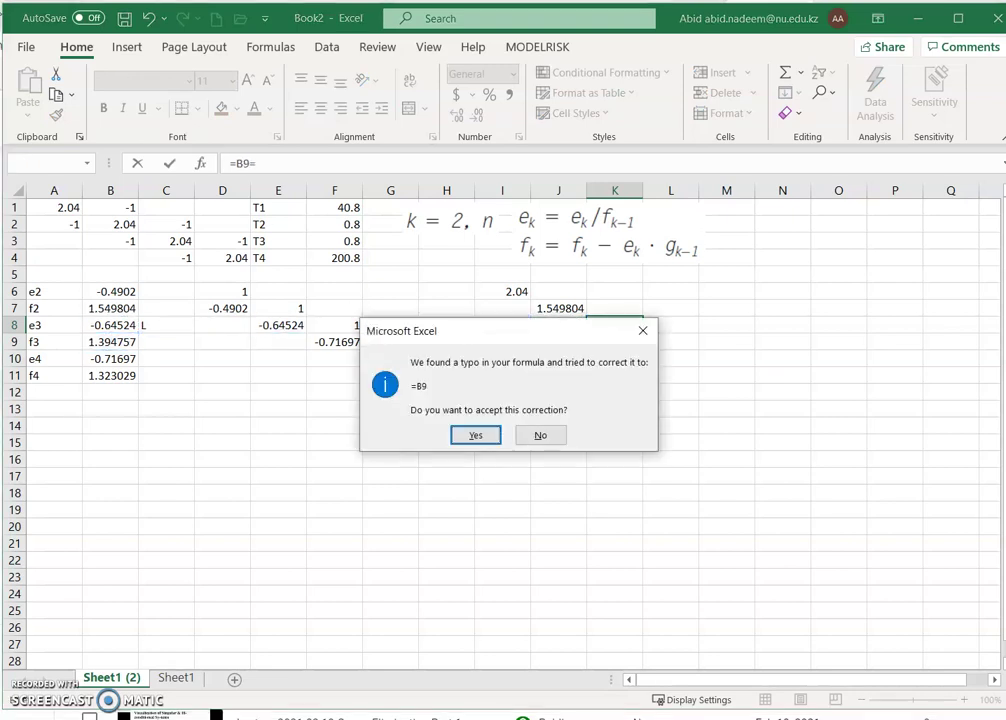
pyautogui.press('Return')
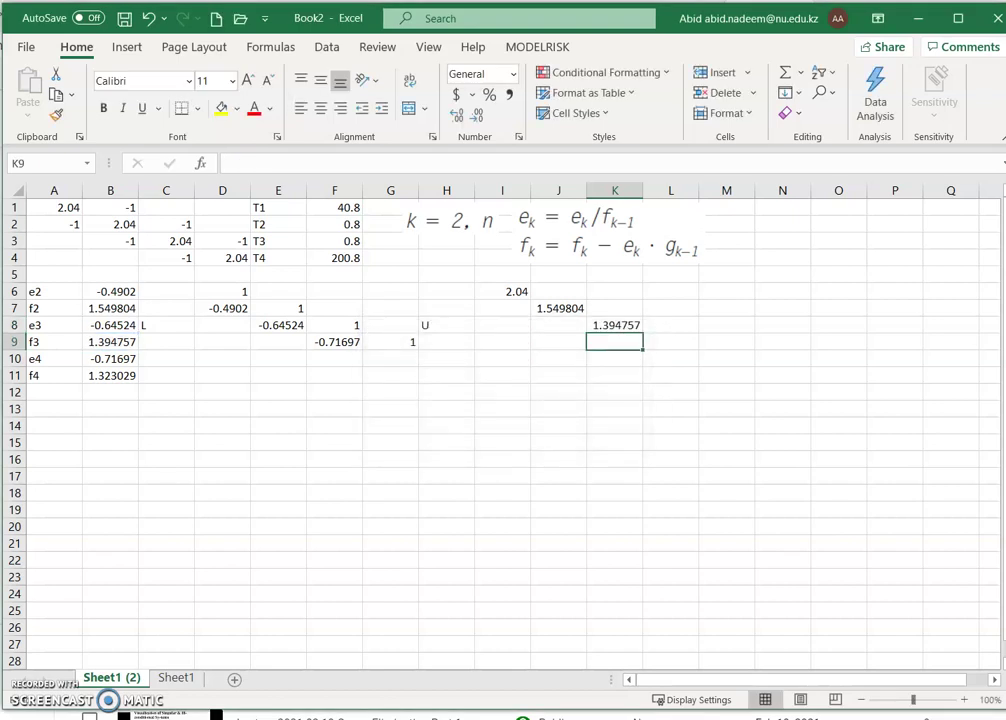
# Step: Link the U matrix diagonal entry in cell L9 to f4 with the formula =B11
pyautogui.press('Right')
pyautogui.write('=')
pyautogui.press('Left')
pyautogui.press('Left')
pyautogui.press('Left')
pyautogui.press('Left')
pyautogui.press('Left')
pyautogui.press('Left')
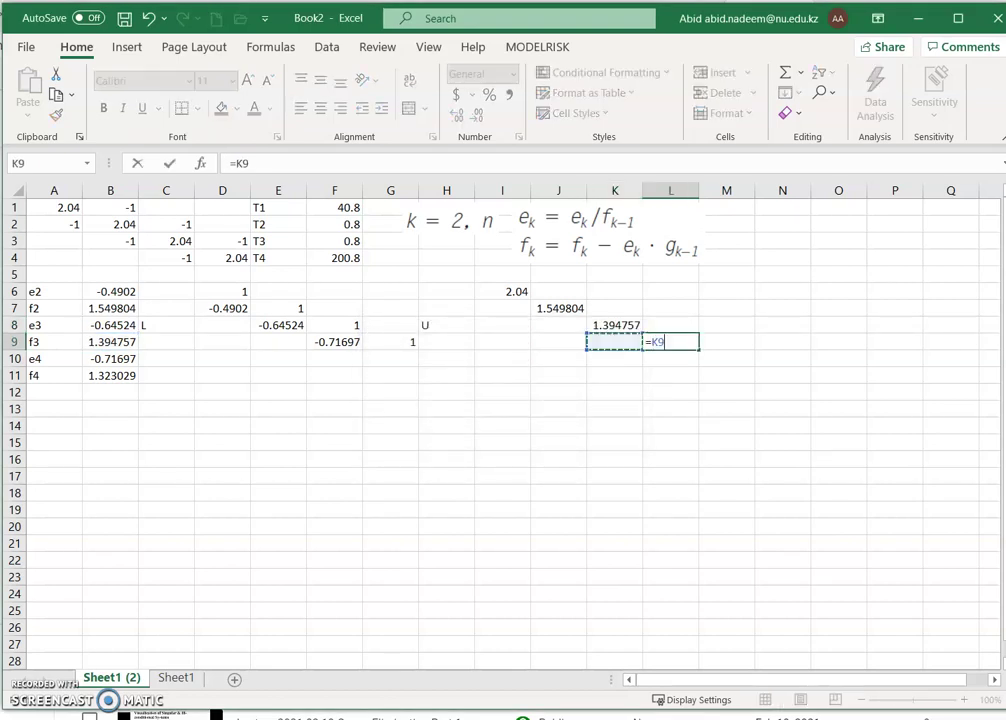
pyautogui.press('Left')
pyautogui.press('Left')
pyautogui.press('Left')
pyautogui.press('Down')
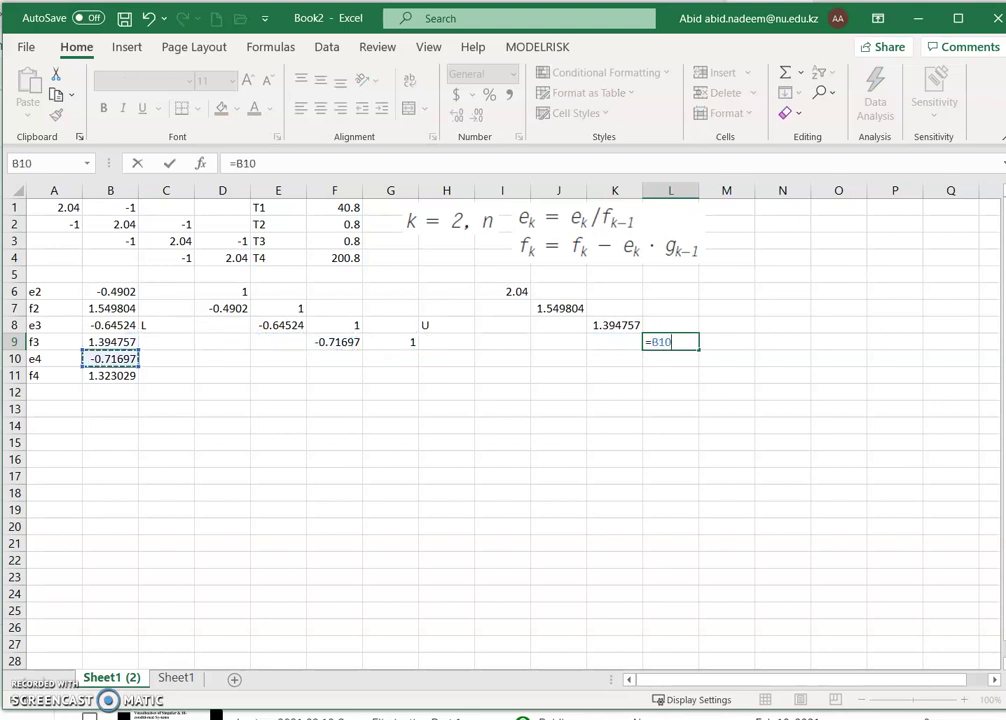
pyautogui.press('Down')
pyautogui.press('Return')
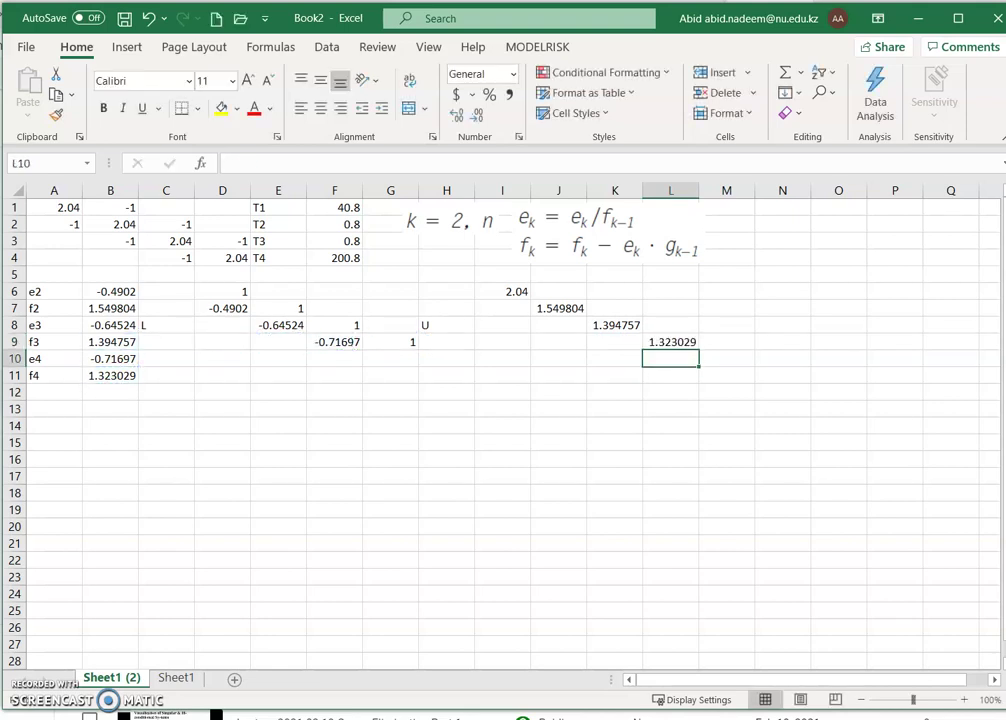
# Step: Link the U matrix superdiagonal entry in cell J6 to the original matrix with =B1
pyautogui.press('Up')
pyautogui.press('Up')
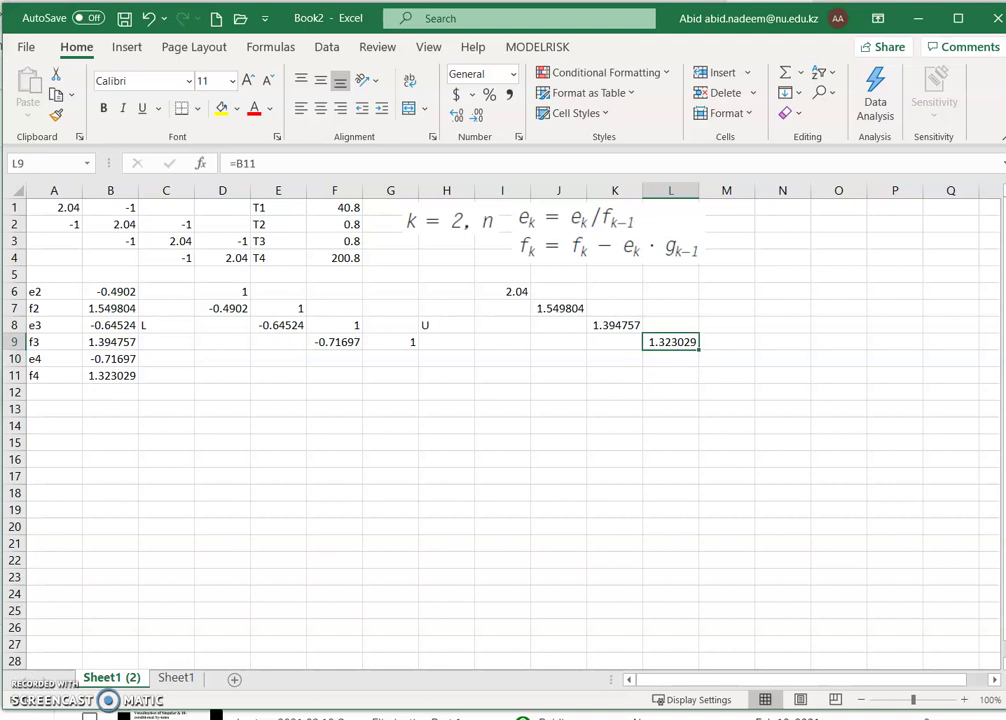
pyautogui.press('Left')
pyautogui.press('Left')
pyautogui.press('Up')
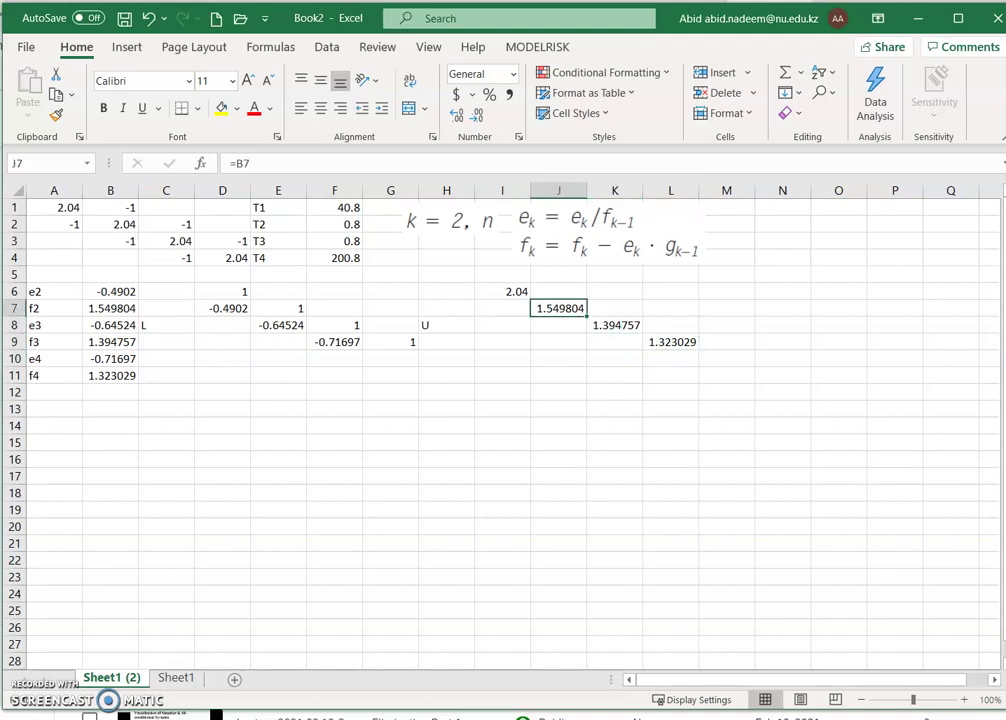
pyautogui.press('Up')
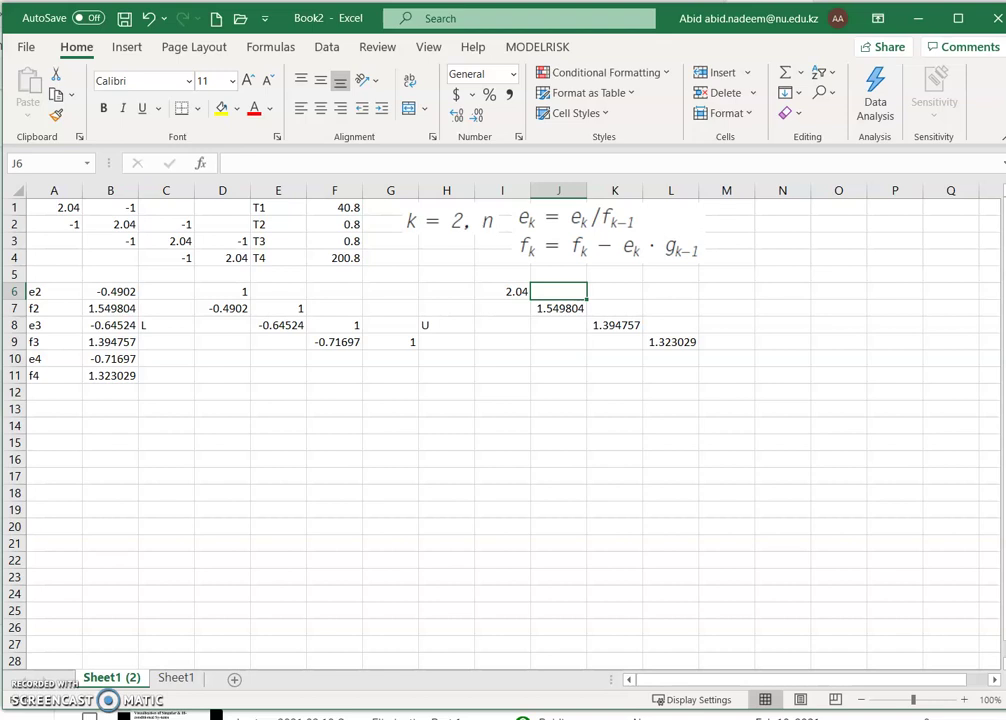
pyautogui.write('=')
pyautogui.press('Left')
pyautogui.press('Left')
pyautogui.press('Left')
pyautogui.press('Left')
pyautogui.press('Left')
pyautogui.press('Left')
pyautogui.press('Left')
pyautogui.press('Left')
pyautogui.press('Left')
pyautogui.press('Up')
pyautogui.press('Up')
pyautogui.press('Up')
pyautogui.press('Up')
pyautogui.press('Up')
pyautogui.press('Right')
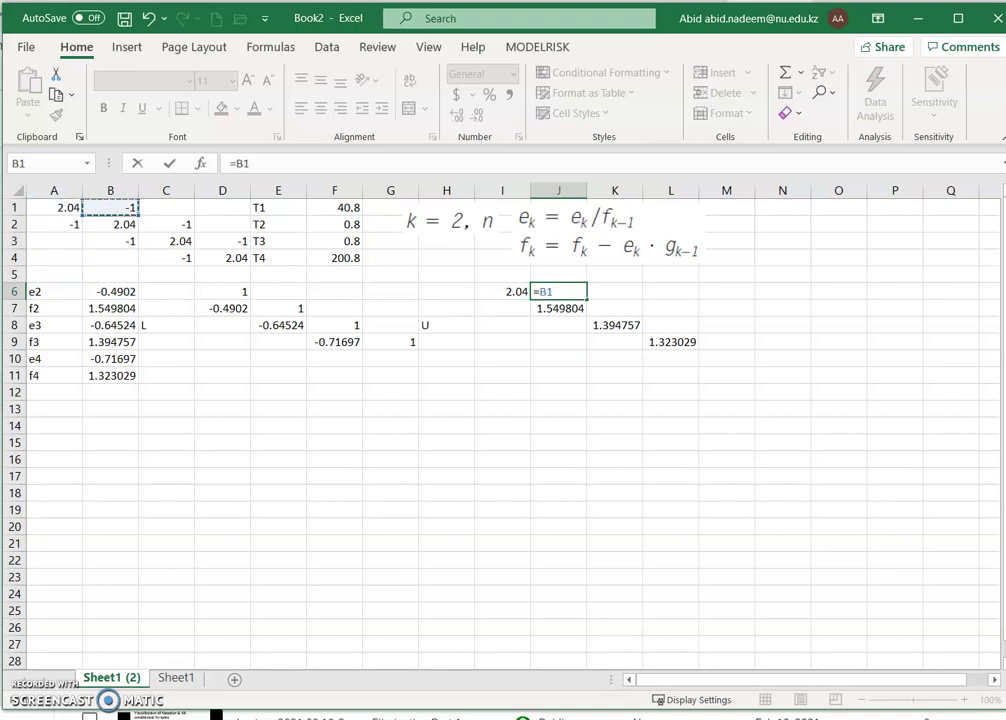
pyautogui.press('Return')
# Step: Link the U matrix superdiagonal entry in cell K7 to the original matrix with =C2
pyautogui.press('Up')
pyautogui.press('Right')
pyautogui.press('Down')
pyautogui.write('=')
pyautogui.press('Left')
pyautogui.press('Left')
pyautogui.press('Left')
pyautogui.press('Left')
pyautogui.press('Left')
pyautogui.press('Left')
pyautogui.press('Left')
pyautogui.press('Left')
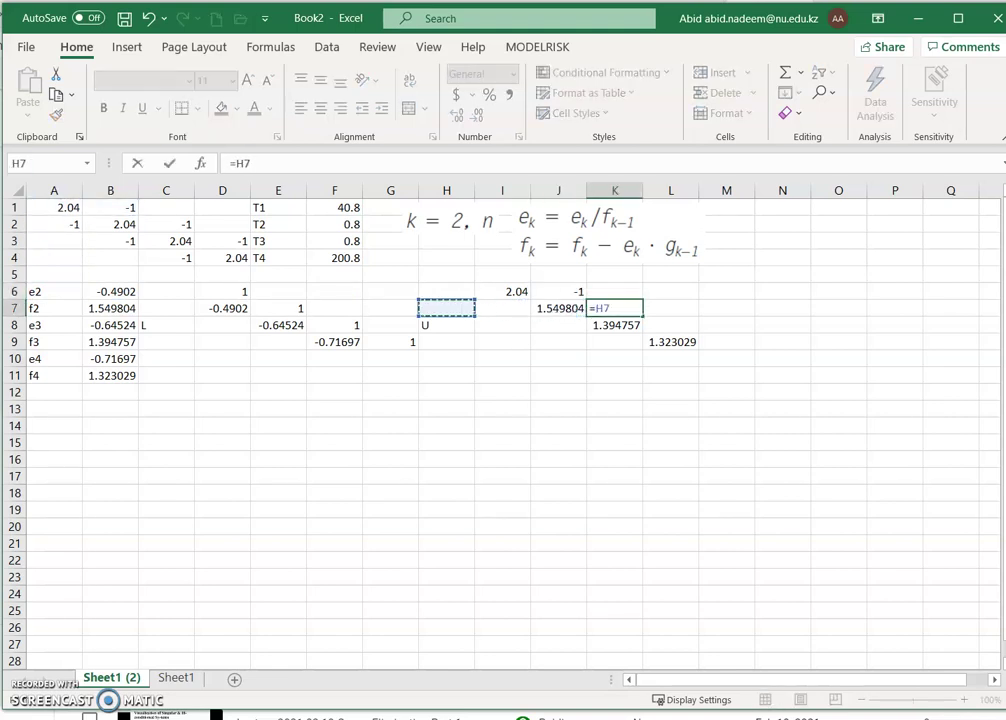
pyautogui.press('Up')
pyautogui.press('Up')
pyautogui.press('Up')
pyautogui.press('Up')
pyautogui.press('Up')
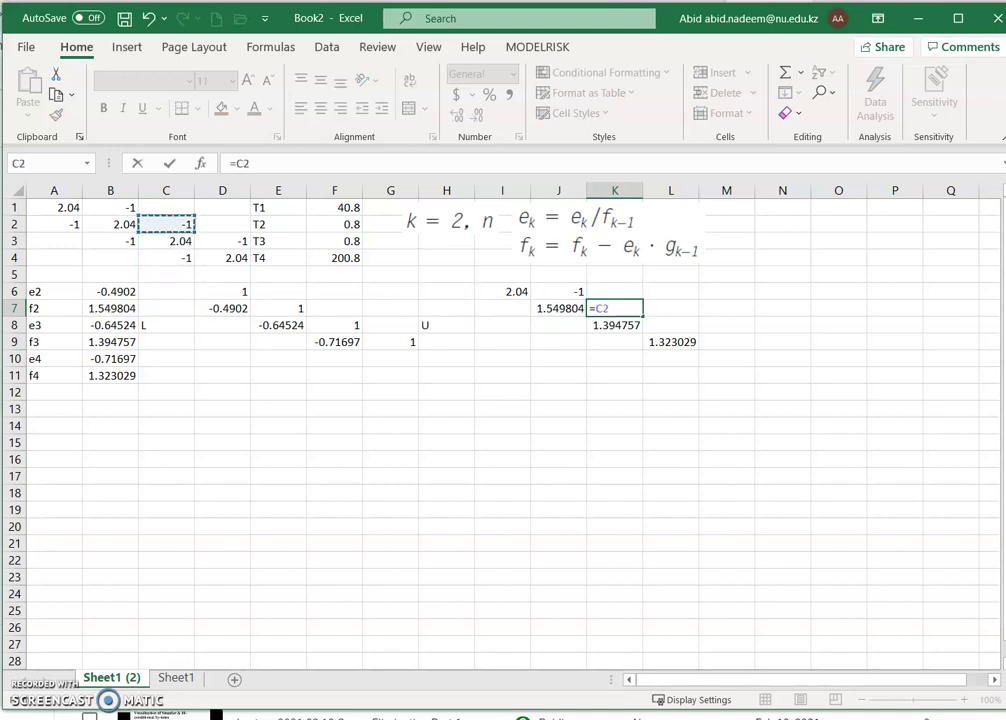
pyautogui.press('Return')
# Step: Link the U matrix superdiagonal entry in cell L8 to the original matrix with =D3
pyautogui.press('Right')
pyautogui.press('Right')
pyautogui.press('Left')
pyautogui.write('=')
pyautogui.press('Left')
pyautogui.press('Left')
pyautogui.press('Left')
pyautogui.press('Left')
pyautogui.press('Left')
pyautogui.press('Left')
pyautogui.press('Left')
pyautogui.press('Left')
pyautogui.press('Left')
pyautogui.press('Left')
pyautogui.press('Left')
pyautogui.press('Right')
pyautogui.press('Right')
pyautogui.press('Right')
pyautogui.press('Up')
pyautogui.press('Up')
pyautogui.press('Up')
pyautogui.press('Up')
pyautogui.press('Up')
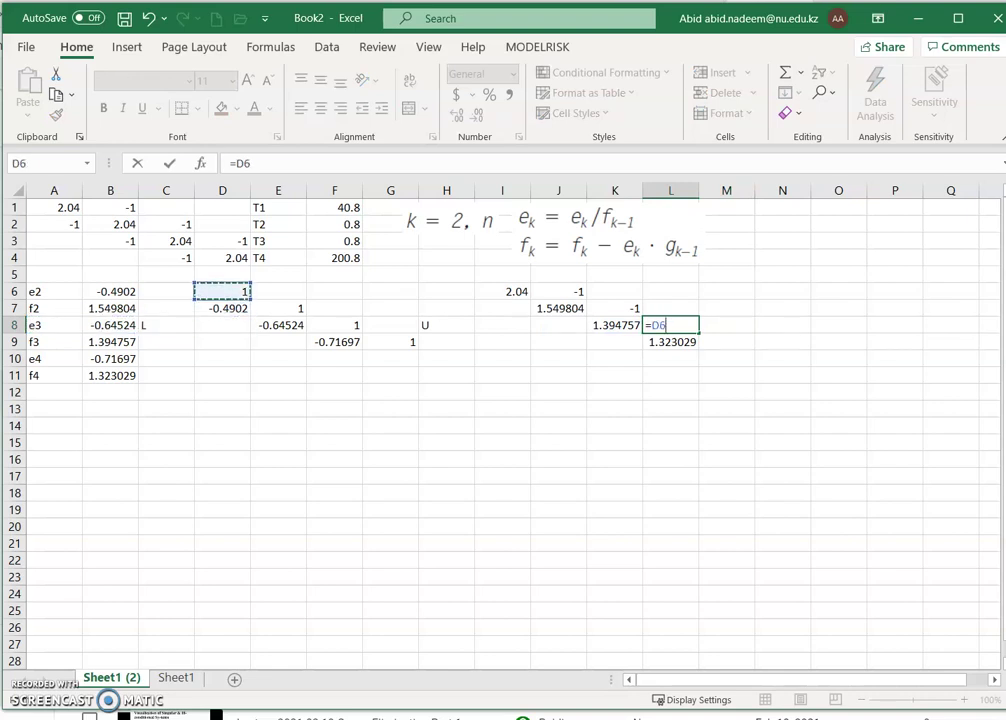
pyautogui.press('Return')
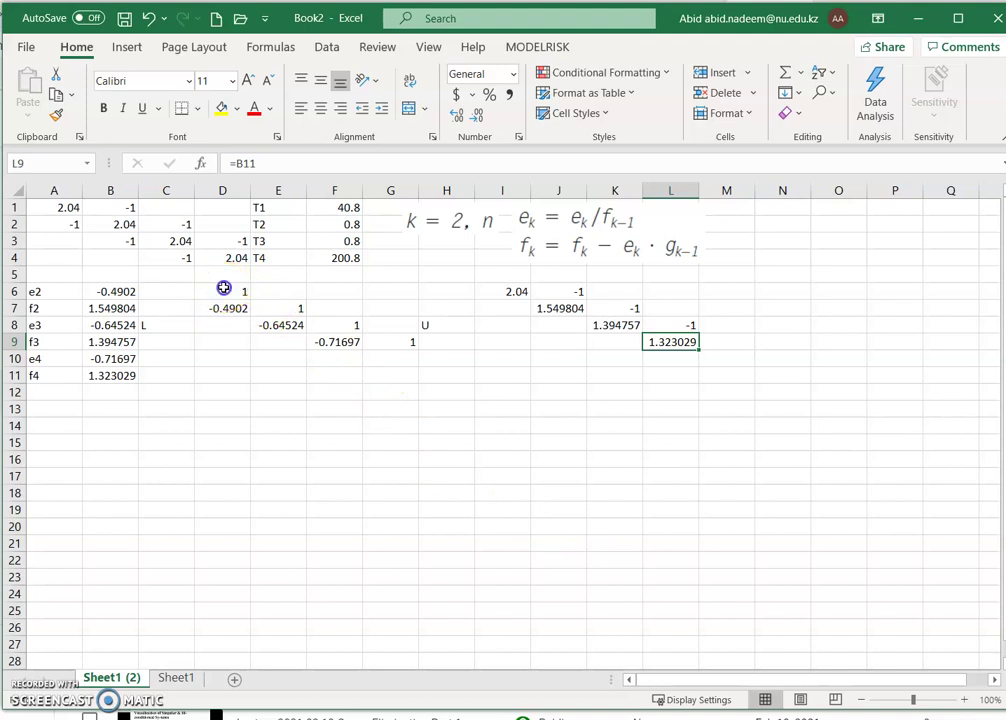
# Step: Highlight the L matrix in D6:G9 and the U matrix in I6:L9 with yellow fill
pyautogui.moveTo(222, 291); pyautogui.dragTo(375, 341)
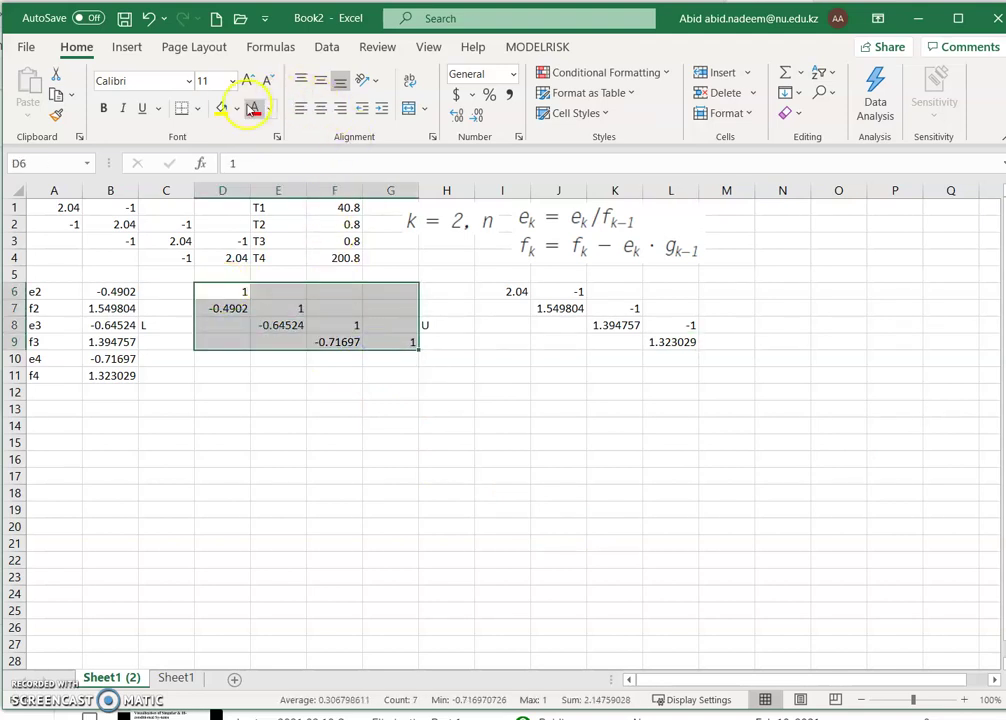
pyautogui.click(225, 110)
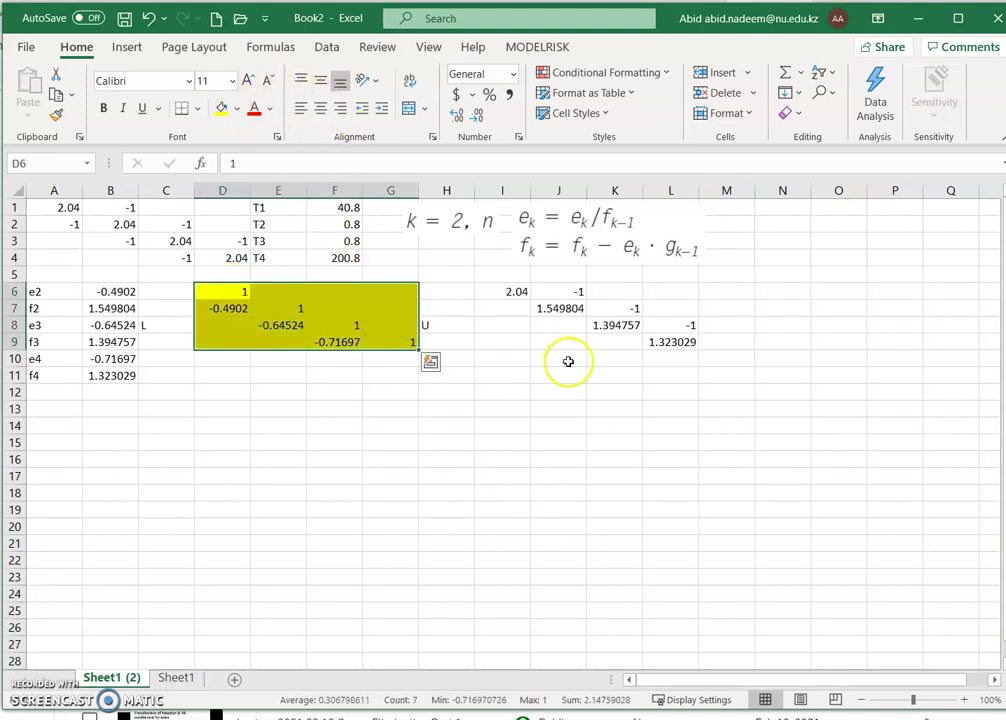
pyautogui.click(521, 297)
pyautogui.moveTo(521, 297); pyautogui.dragTo(661, 342)
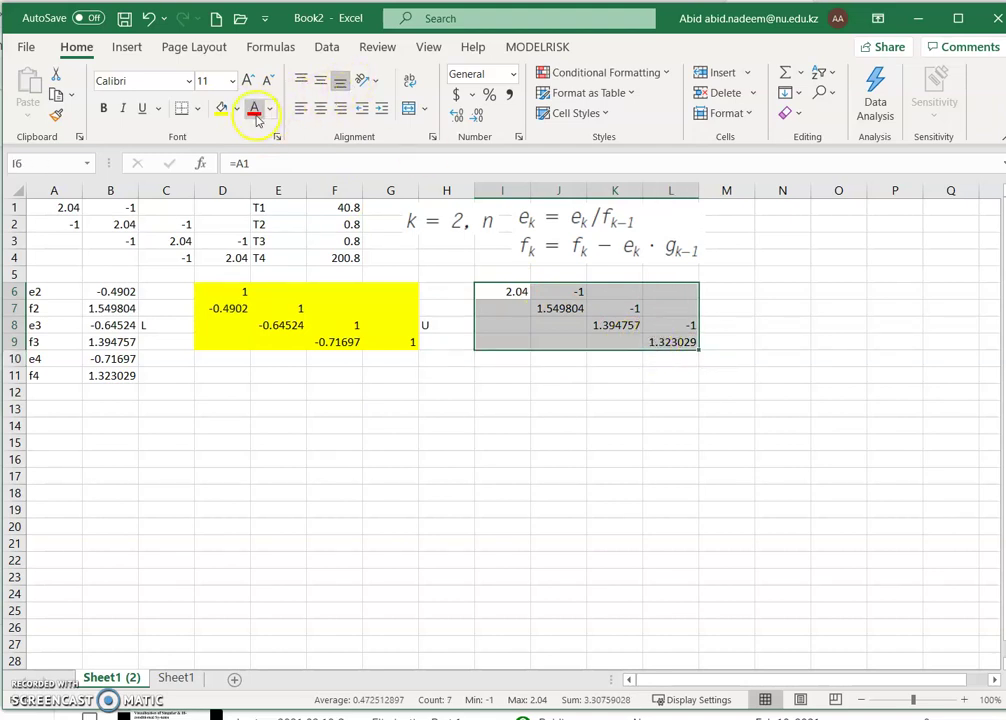
pyautogui.click(225, 110)
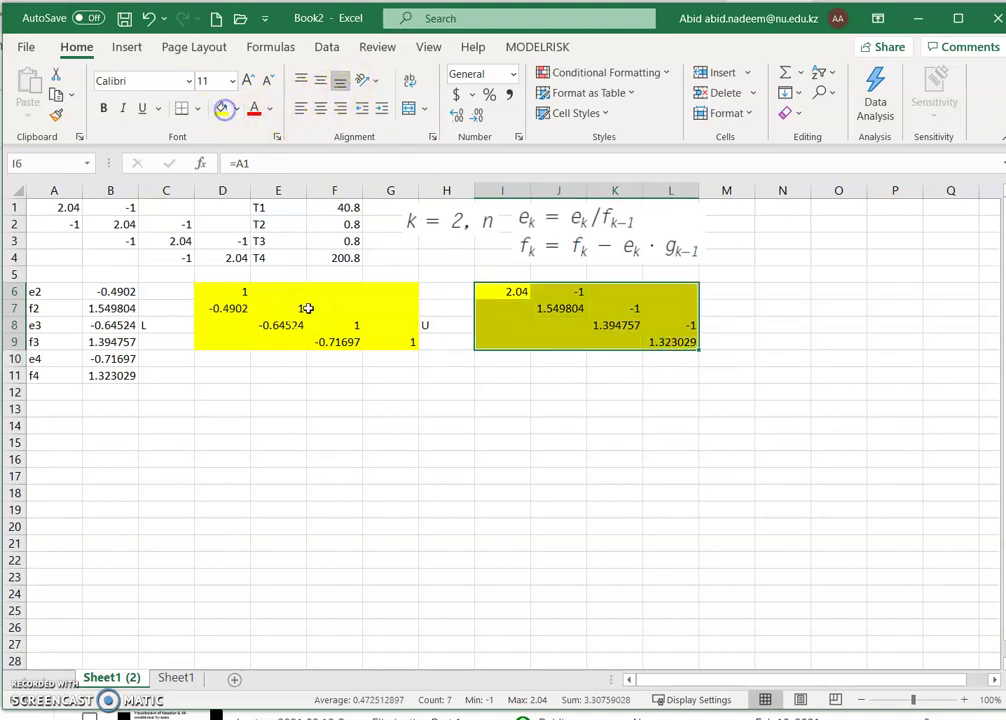
pyautogui.click(496, 460)
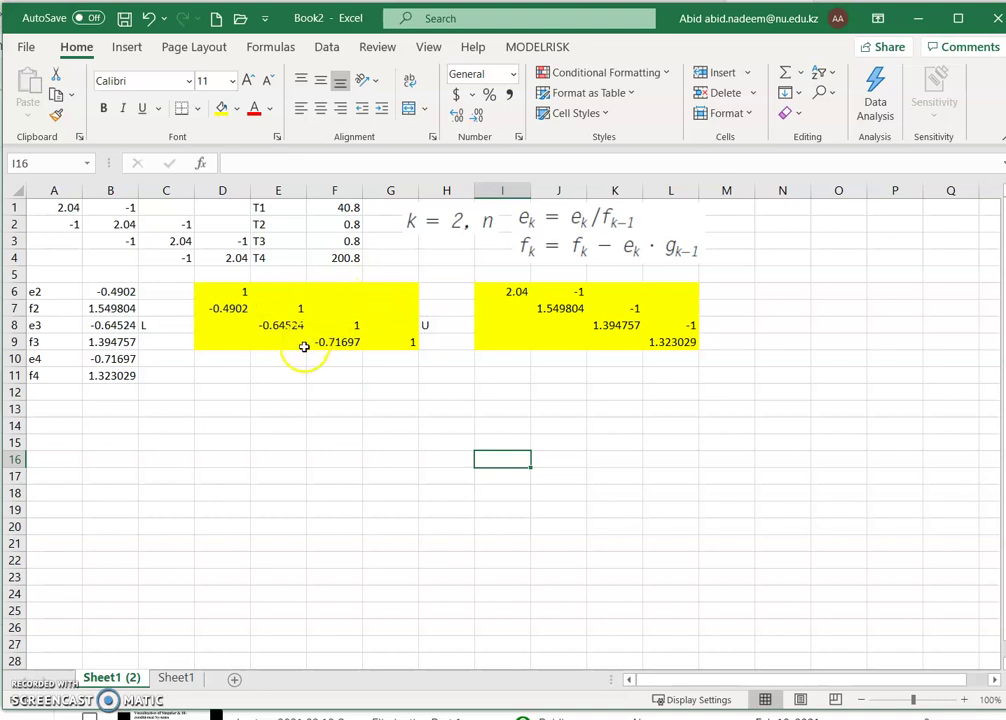
# Step: Build a zero-filled copy of the L matrix in D11:G14 by entering =D6 in D11 and filling it across the range
pyautogui.click(222, 374)
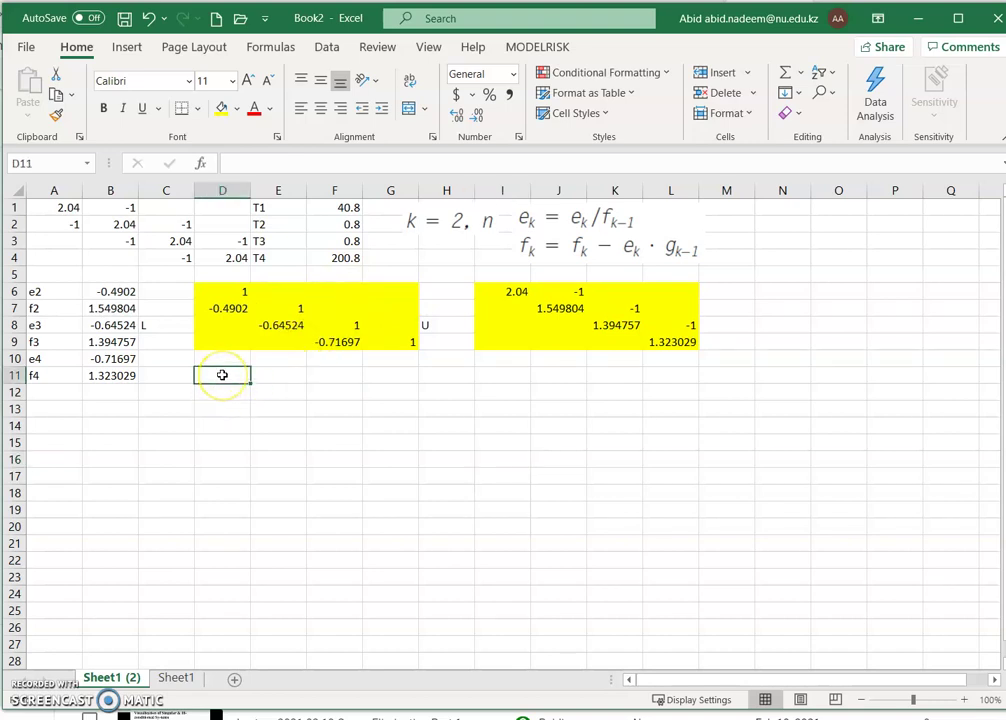
pyautogui.write('=')
pyautogui.press('Up')
pyautogui.press('Up')
pyautogui.press('Up')
pyautogui.press('Up')
pyautogui.press('Up')
pyautogui.press('Return')
pyautogui.click(222, 375)
pyautogui.moveTo(250, 383); pyautogui.dragTo(420, 431)
# Step: Build a zero-filled copy of the U matrix in I11:L14 by entering =I6 in I11 and filling it across the range
pyautogui.click(498, 377)
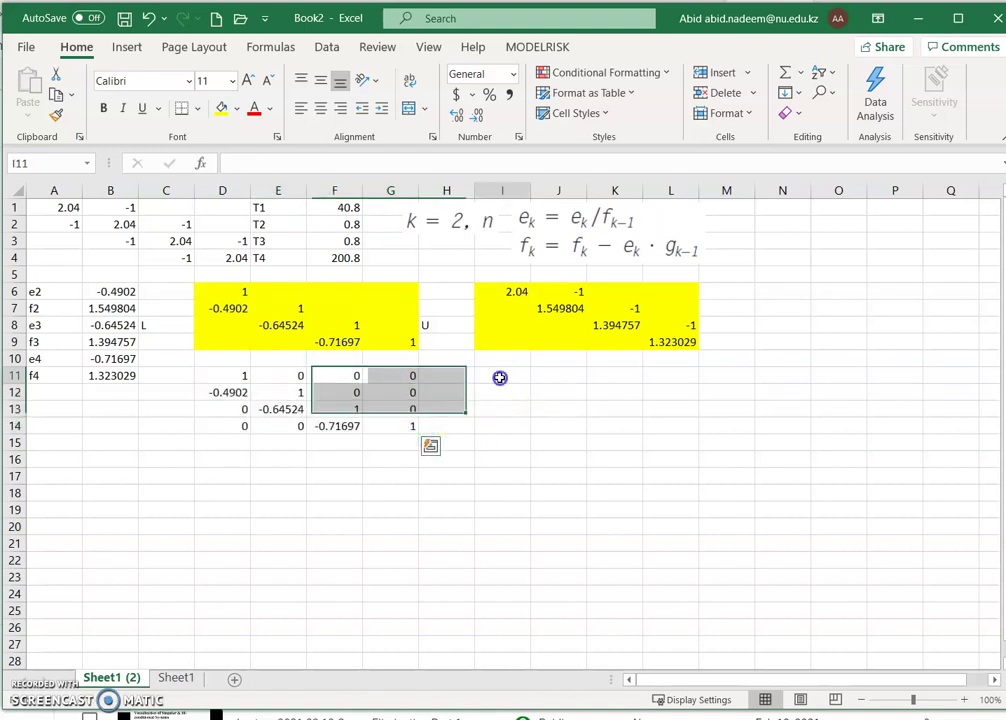
pyautogui.write('=')
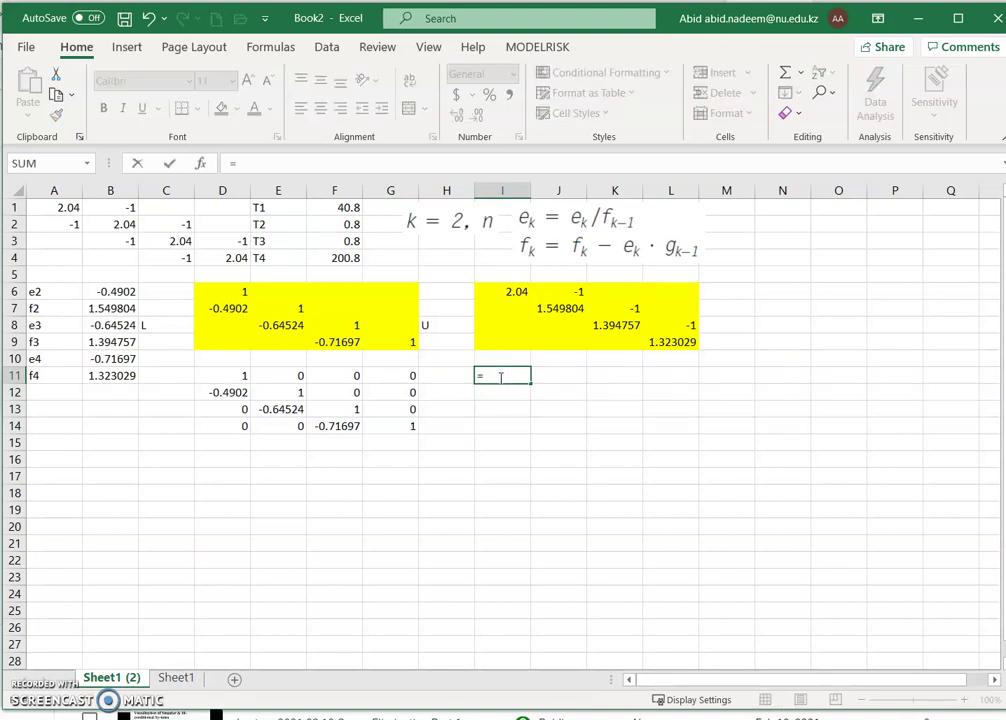
pyautogui.click(522, 292)
pyautogui.press('Return')
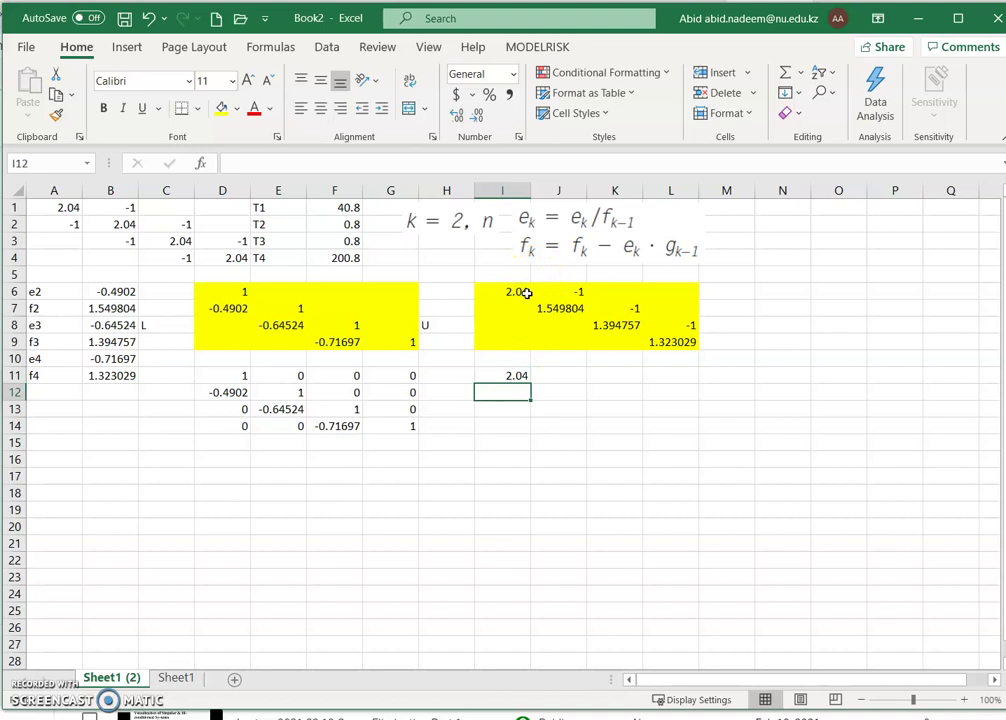
pyautogui.click(521, 375)
pyautogui.moveTo(536, 386); pyautogui.dragTo(699, 442)
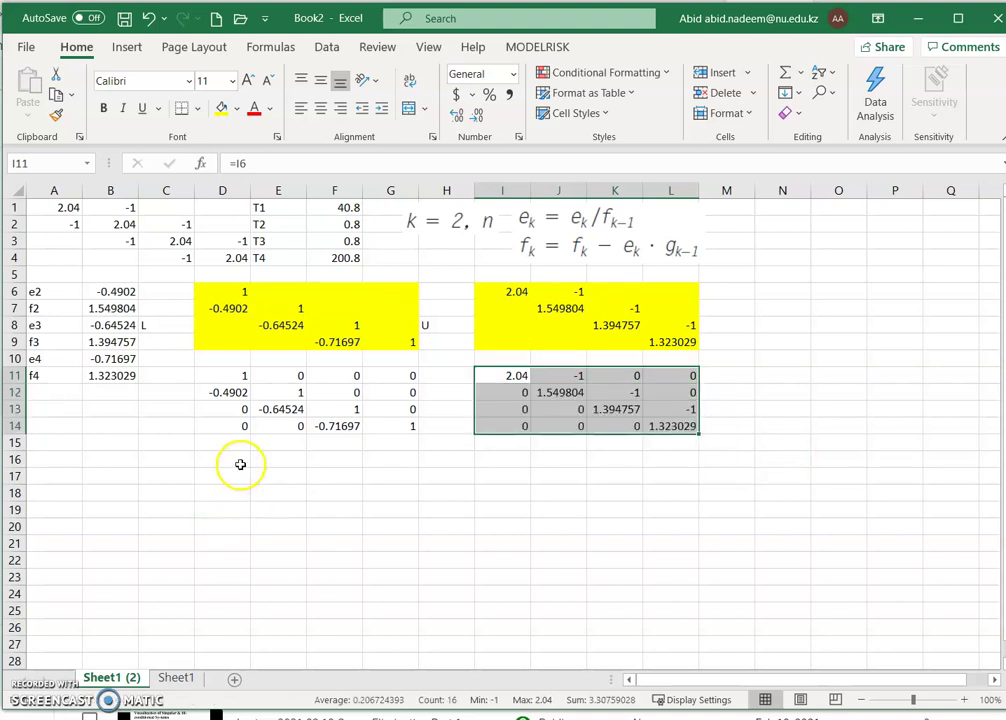
# Step: Multiply the zero-filled L and U copies in D16:G19 with the array formula =MMULT(D11:G14,I11:L14)
pyautogui.moveTo(234, 459); pyautogui.dragTo(379, 507)
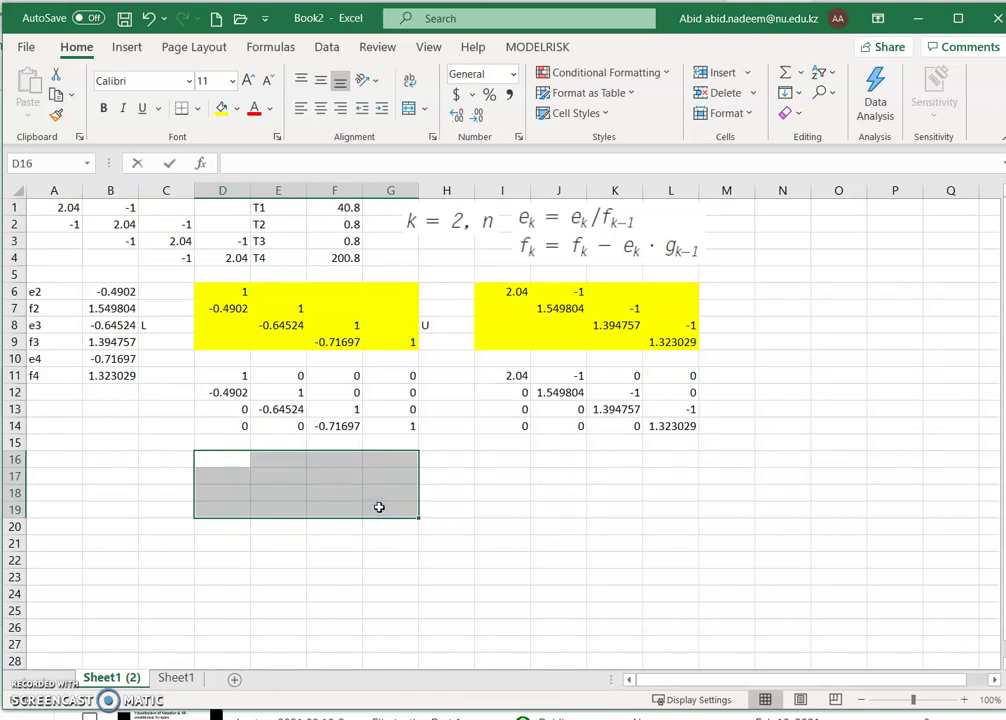
pyautogui.write('=mmul')
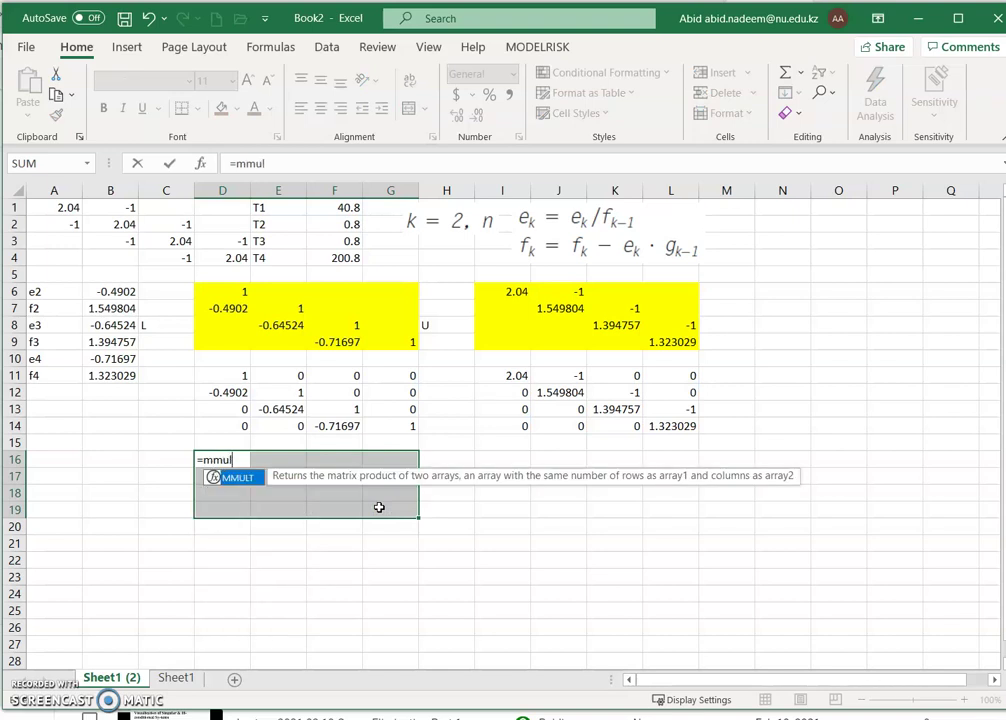
pyautogui.write('t(')
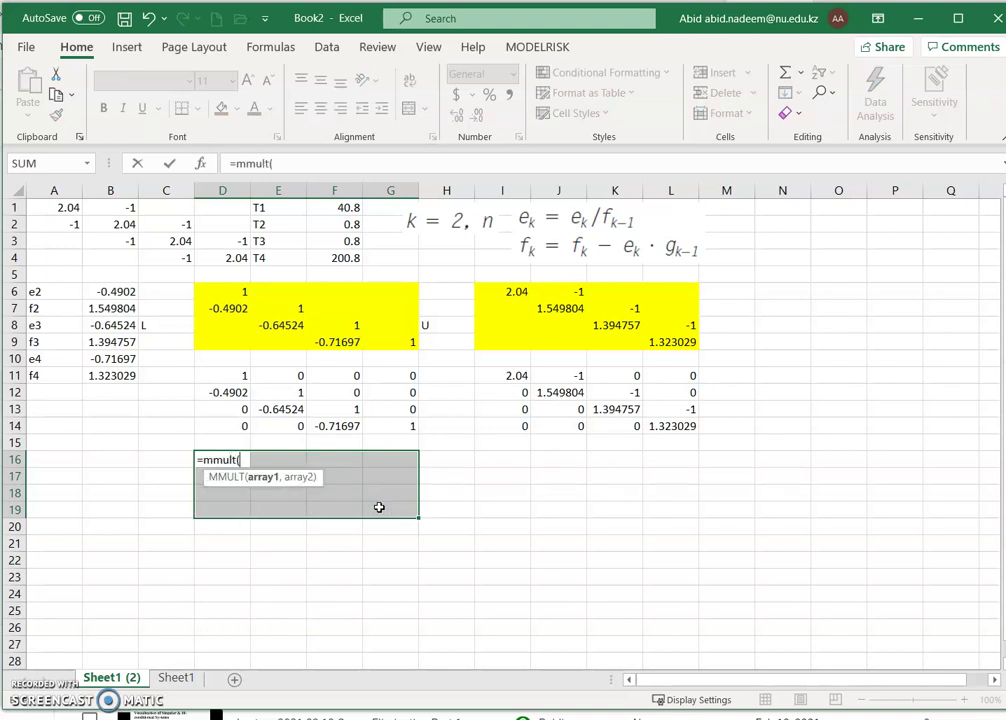
pyautogui.moveTo(231, 377); pyautogui.dragTo(384, 428)
pyautogui.write(',')
pyautogui.moveTo(521, 375); pyautogui.dragTo(655, 422)
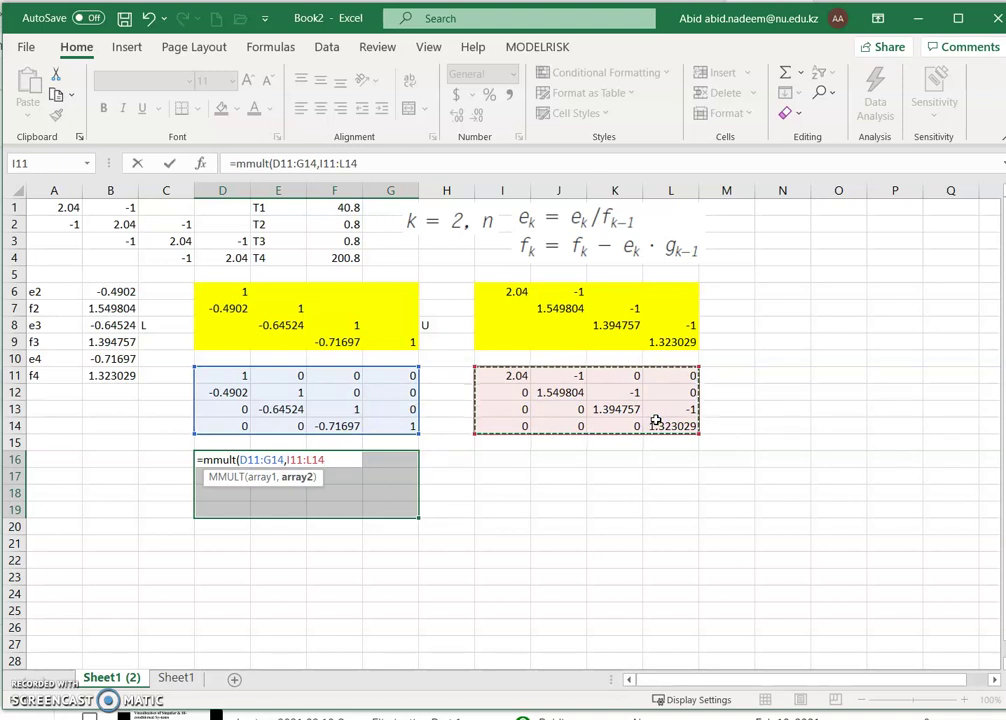
pyautogui.hotkey('ctrl', 'shift', 'Return')
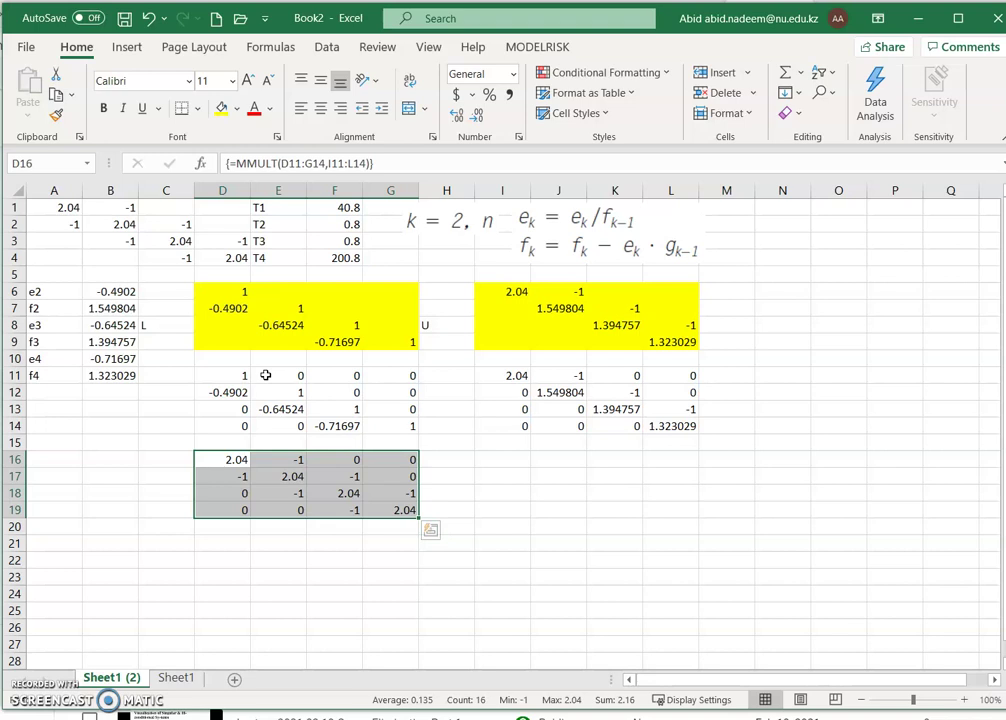
# Step: Build another copy of the L matrix in D21:G24 by entering =D11 in D21 and filling it across the range
pyautogui.click(209, 546)
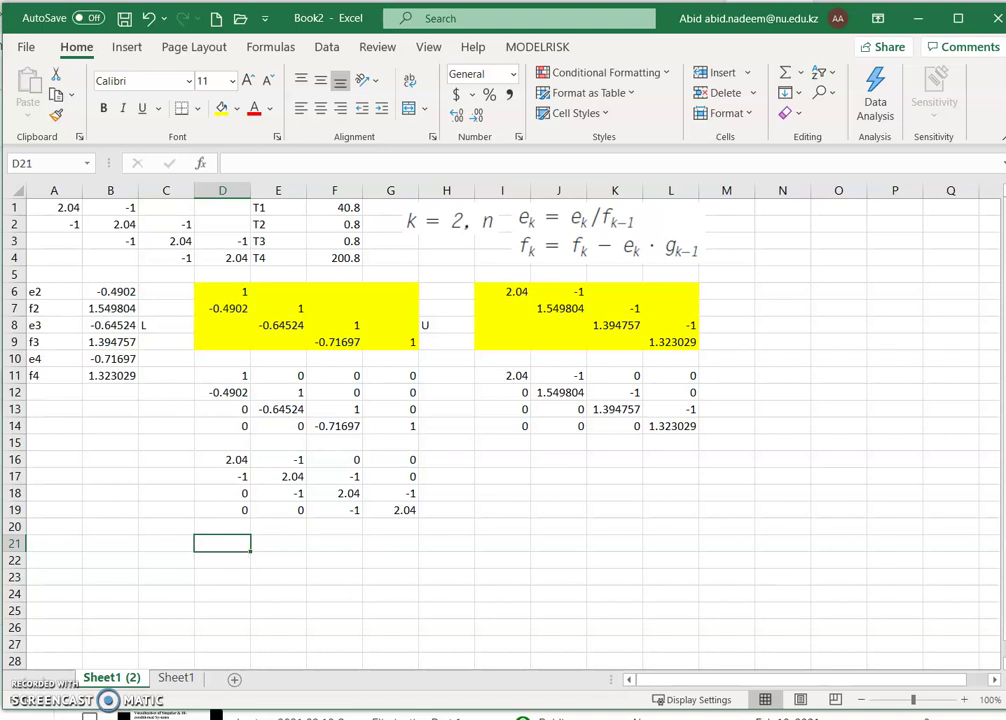
pyautogui.write('=')
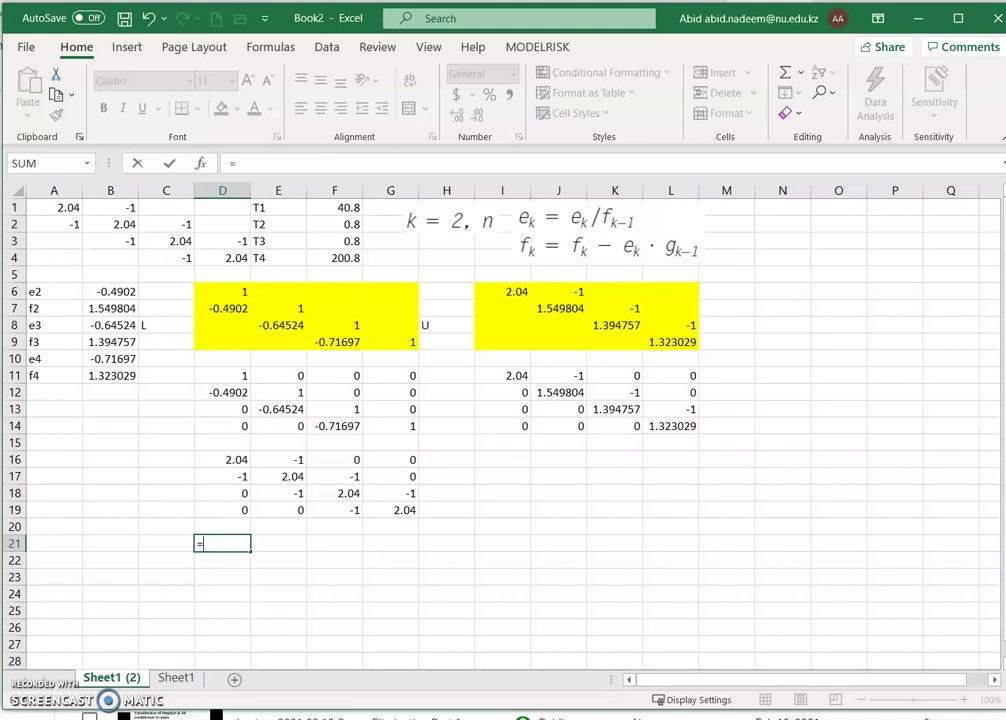
pyautogui.click(240, 375)
pyautogui.press('Return')
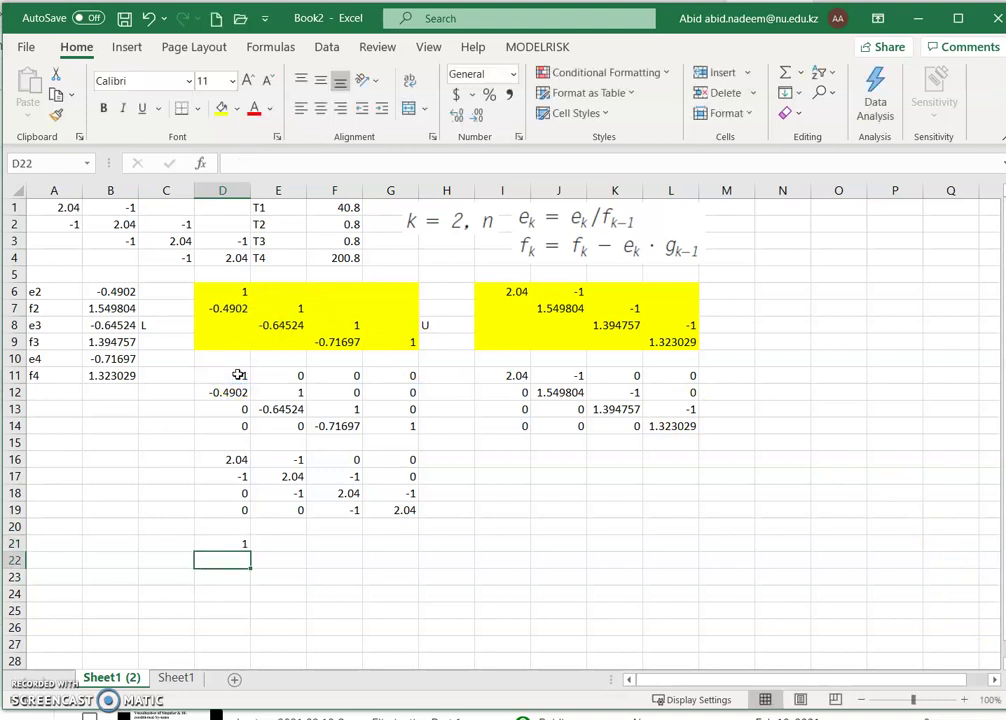
pyautogui.hotkey('ctrl', 'z')
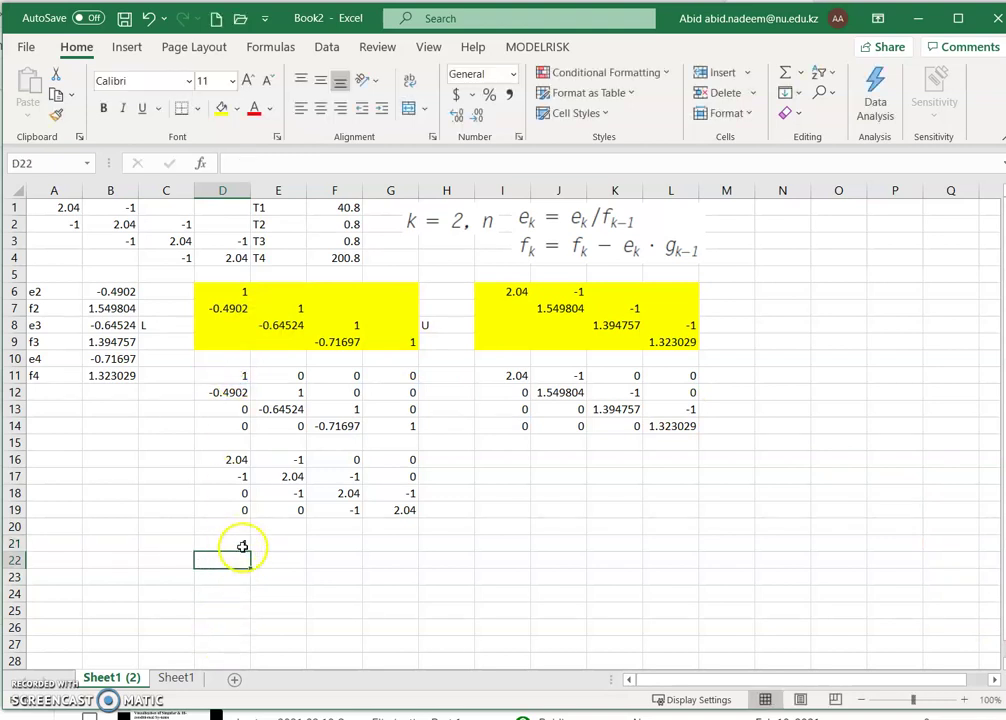
pyautogui.hotkey('ctrl', 'y')
pyautogui.moveTo(252, 549); pyautogui.dragTo(406, 547)
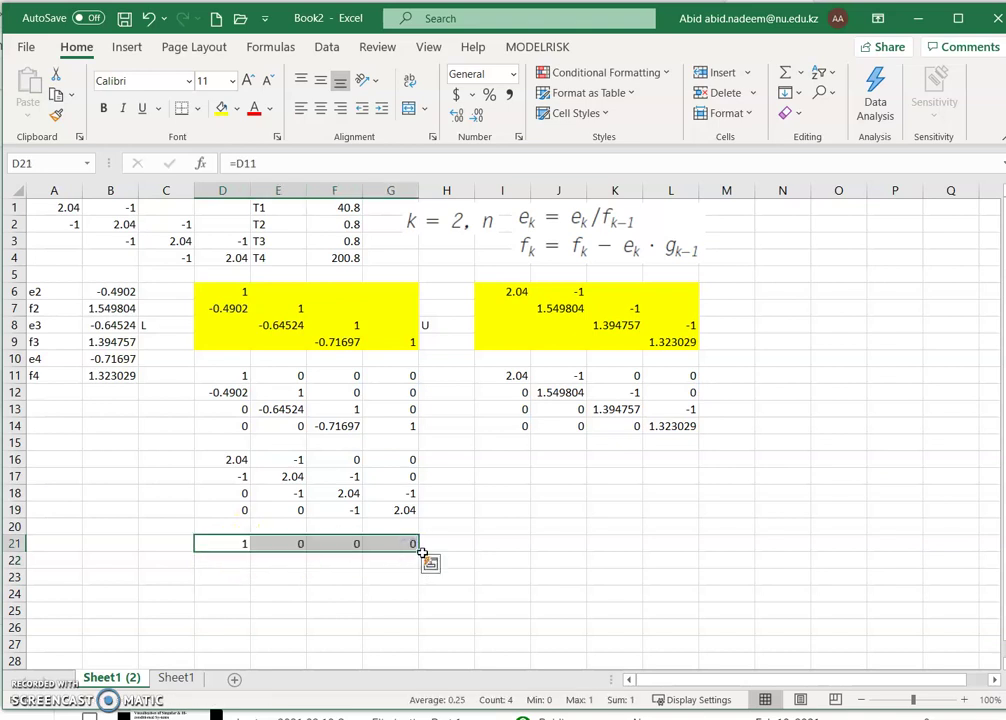
pyautogui.moveTo(421, 553); pyautogui.dragTo(418, 598)
# Step: Label the rows beside the lower L matrix copy r1, r2, r3 and r4 in H21:H24
pyautogui.click(440, 546)
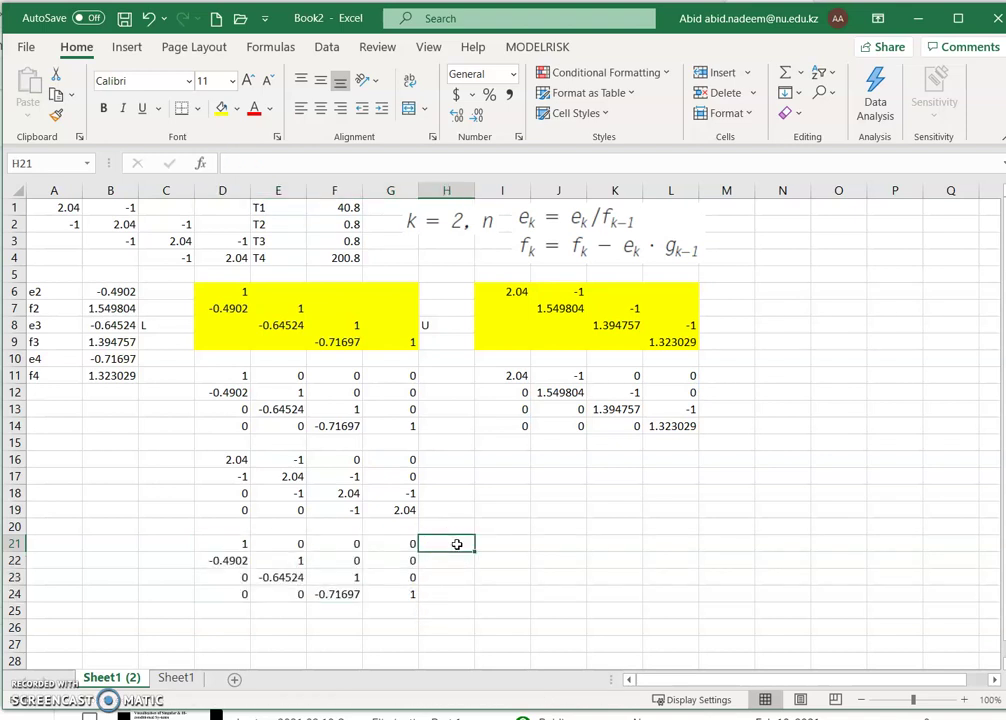
pyautogui.write('r1')
pyautogui.press('Return')
pyautogui.write('r2')
pyautogui.press('Return')
pyautogui.write('r3')
pyautogui.press('Return')
pyautogui.write('r4')
pyautogui.press('Return')
pyautogui.click(456, 543)
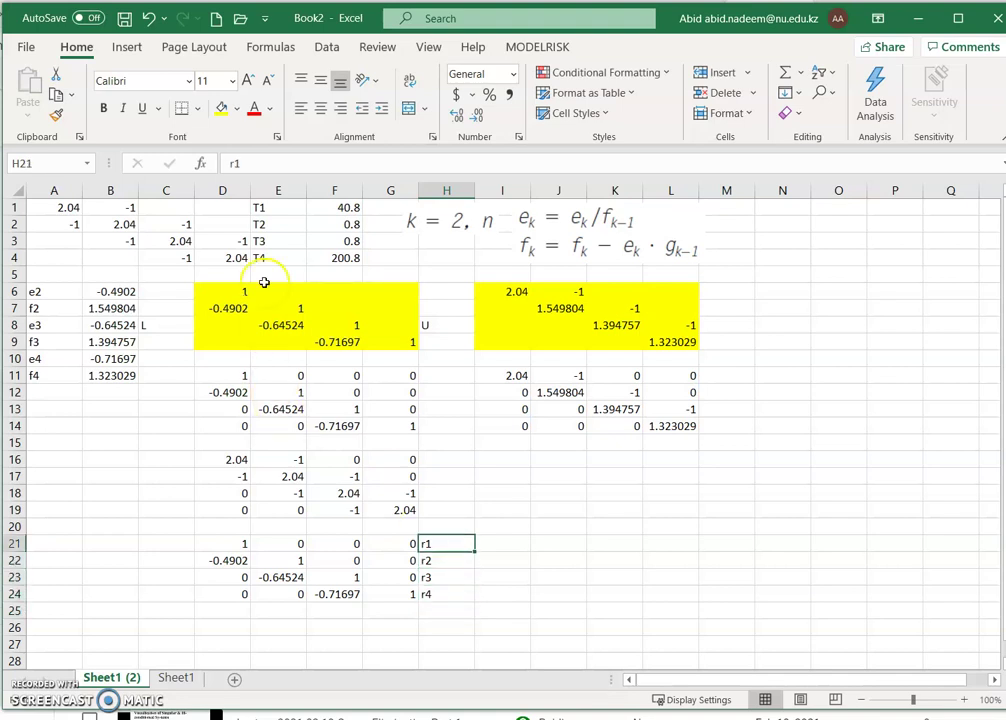
pyautogui.moveTo(333, 206); pyautogui.dragTo(330, 256)
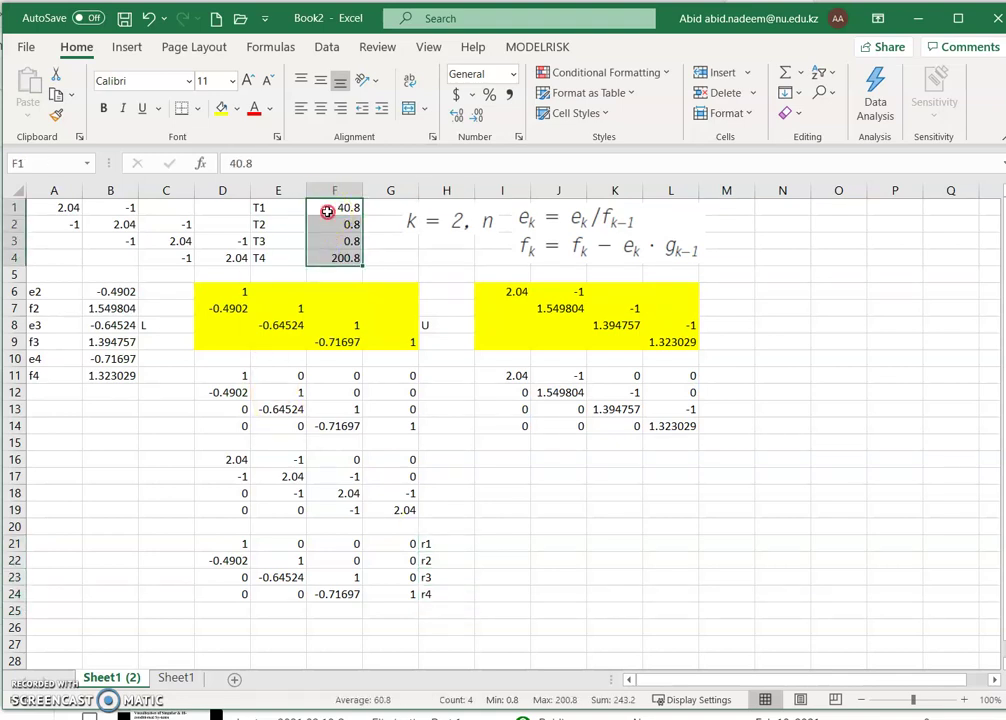
pyautogui.rightClick(332, 207)
pyautogui.click(373, 308)
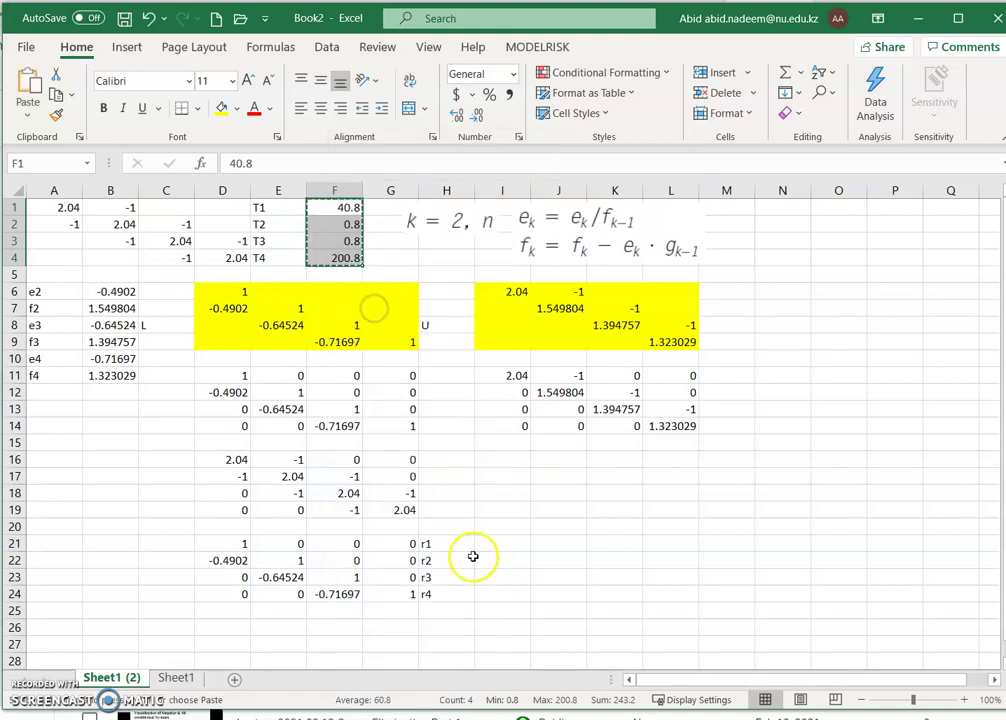
# Step: Link the right-hand side values into I21:I24 by entering =F1 in I21 and filling it down
pyautogui.click(490, 544)
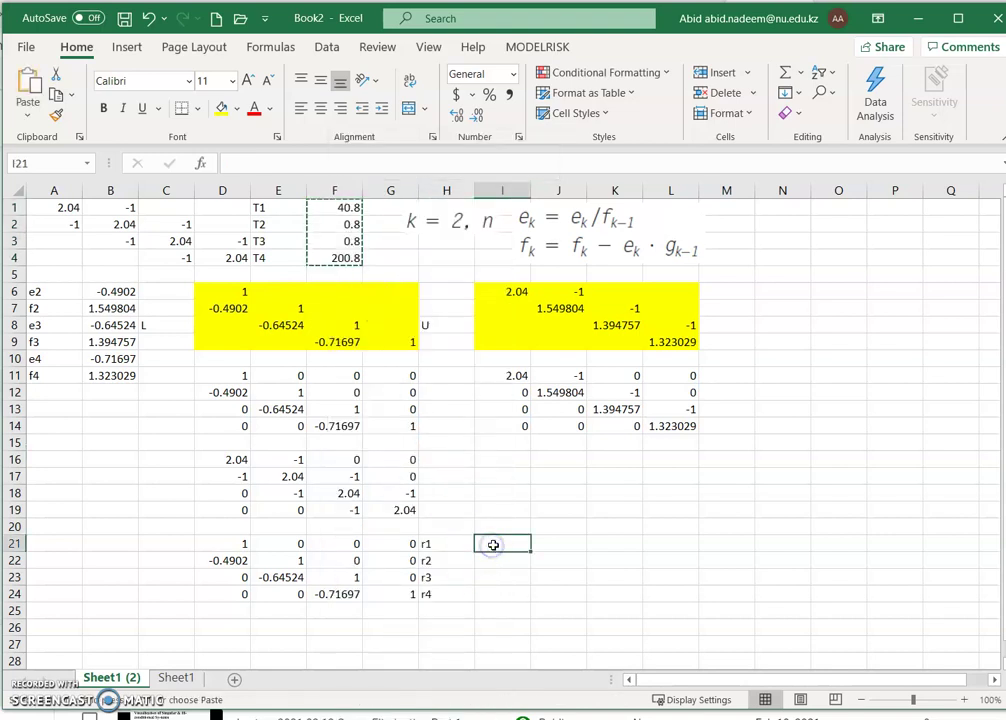
pyautogui.write('=')
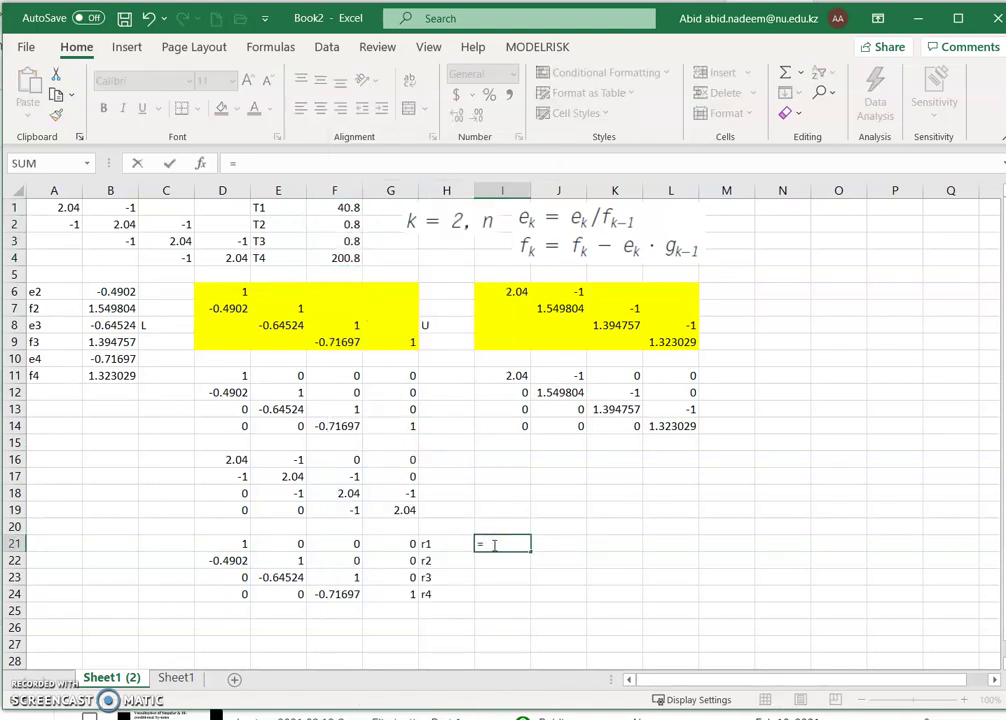
pyautogui.click(328, 207)
pyautogui.press('Return')
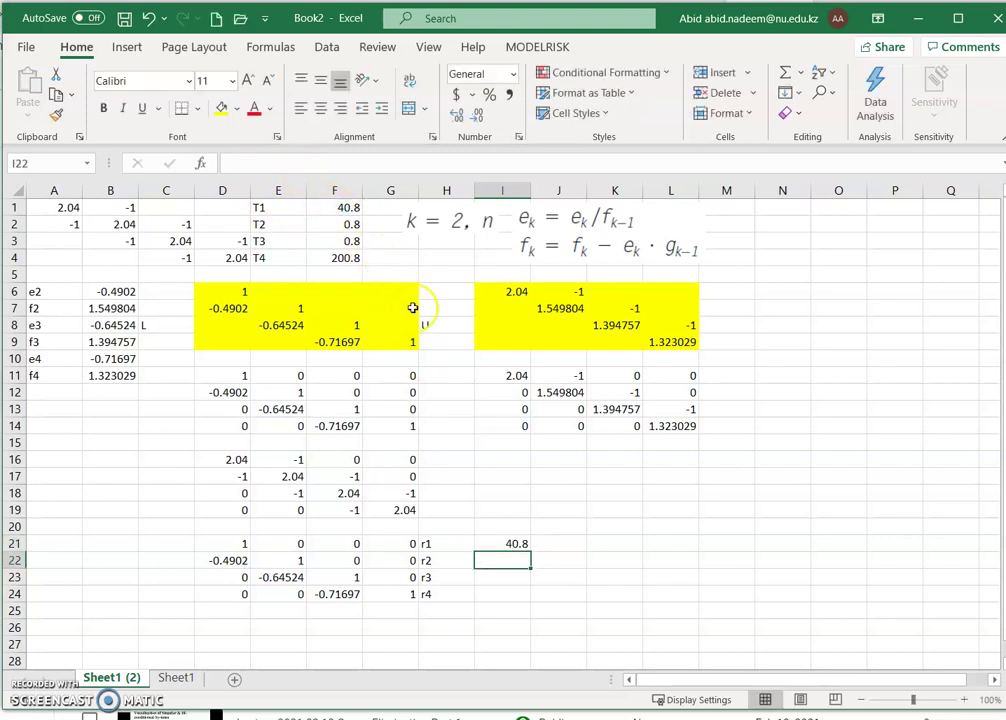
pyautogui.click(524, 542)
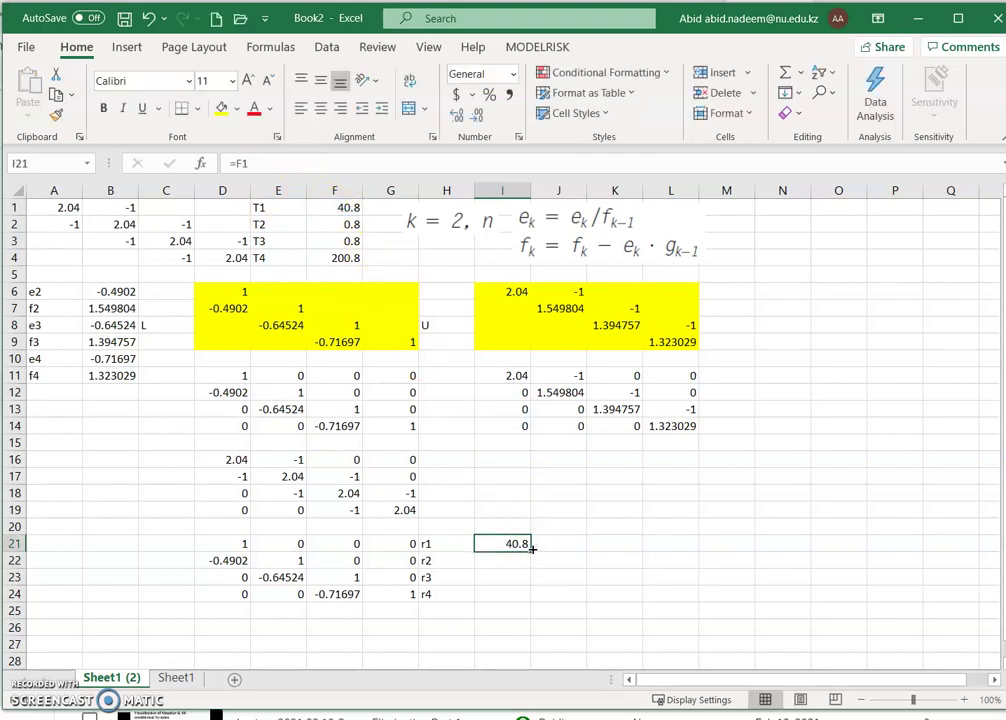
pyautogui.moveTo(531, 551); pyautogui.dragTo(531, 597)
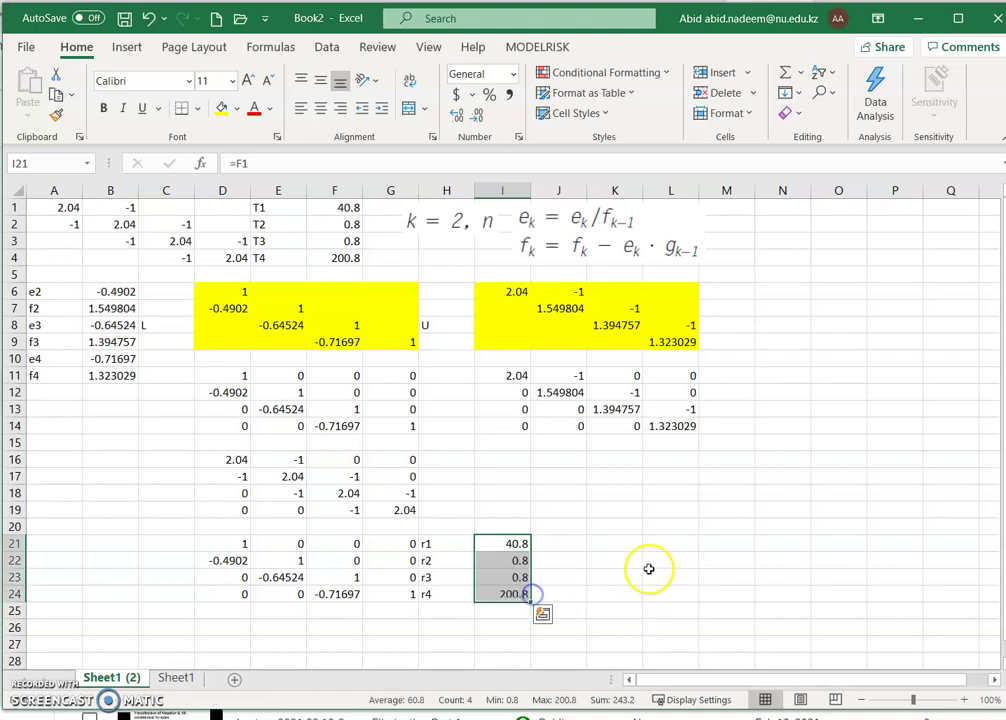
# Step: Start the forward substitution by calculating the r1 result in J21 with =I21/D21
pyautogui.scroll(-2, 640, 562)
pyautogui.click(558, 443)
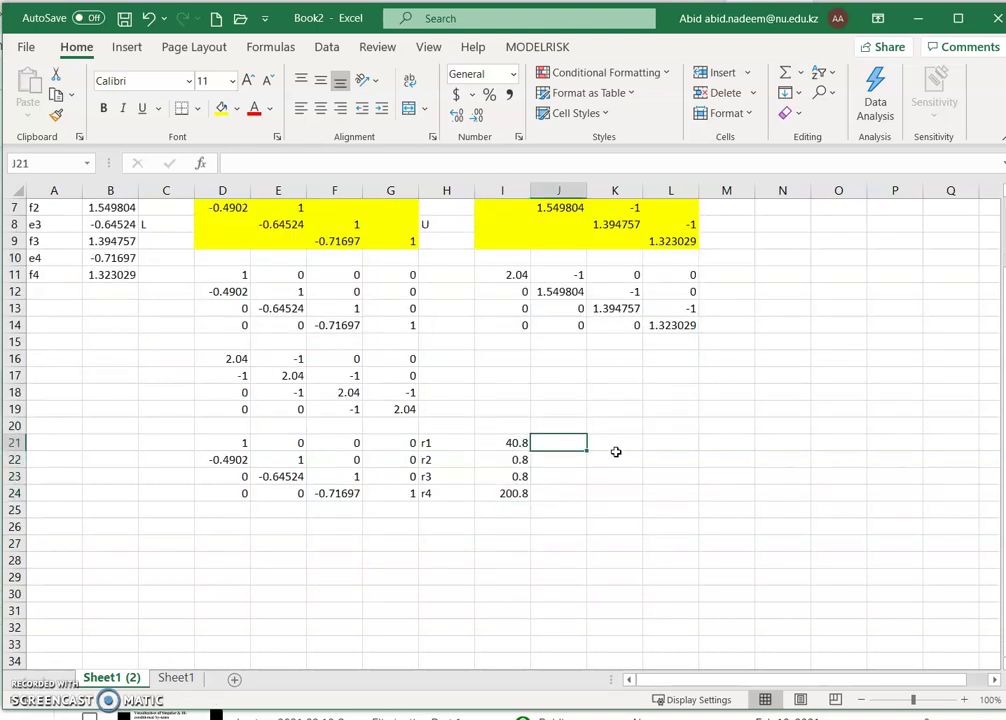
pyautogui.write('=')
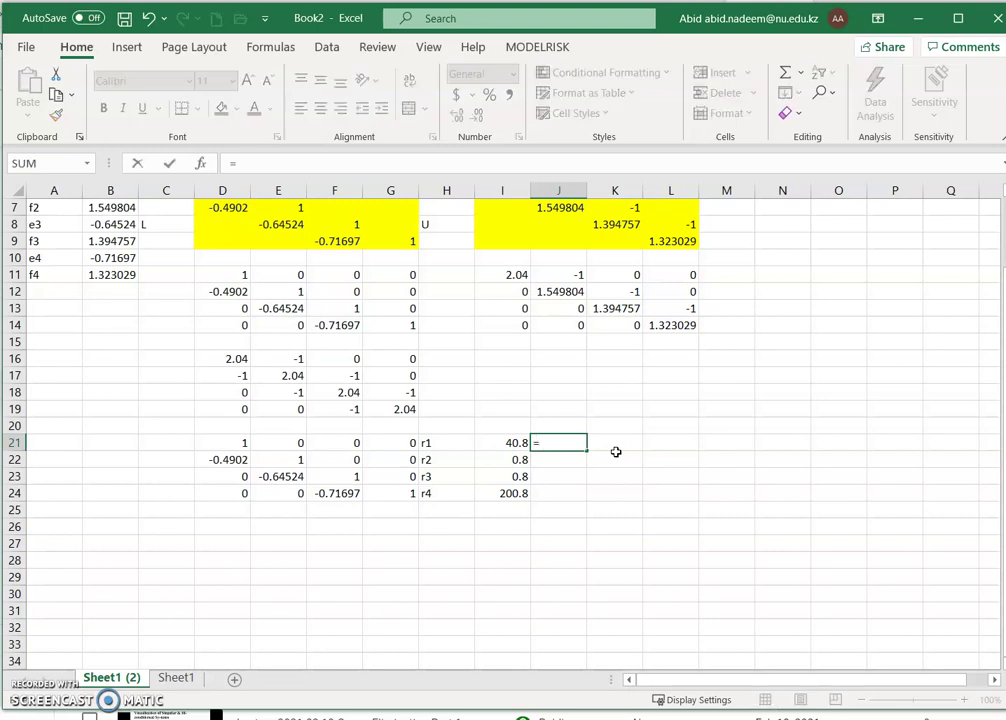
pyautogui.press('Left')
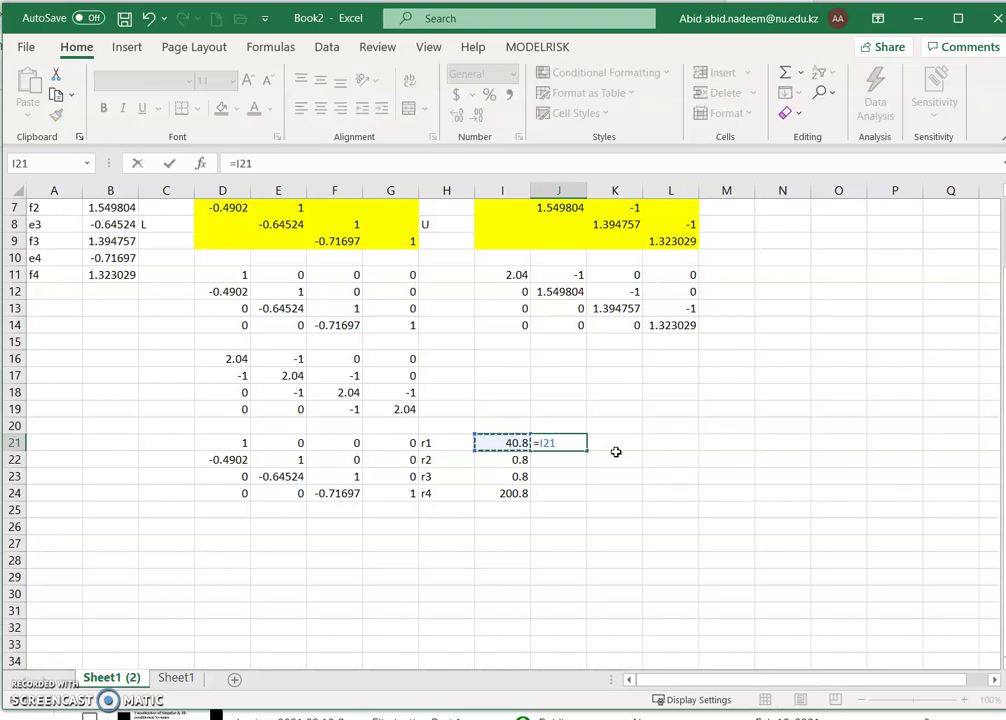
pyautogui.write('/')
pyautogui.press('Left')
pyautogui.press('Left')
pyautogui.press('Left')
pyautogui.press('Left')
pyautogui.press('Left')
pyautogui.press('Left')
pyautogui.press('Left')
pyautogui.press('Left')
pyautogui.press('Left')
pyautogui.press('Right')
pyautogui.press('Right')
pyautogui.press('Right')
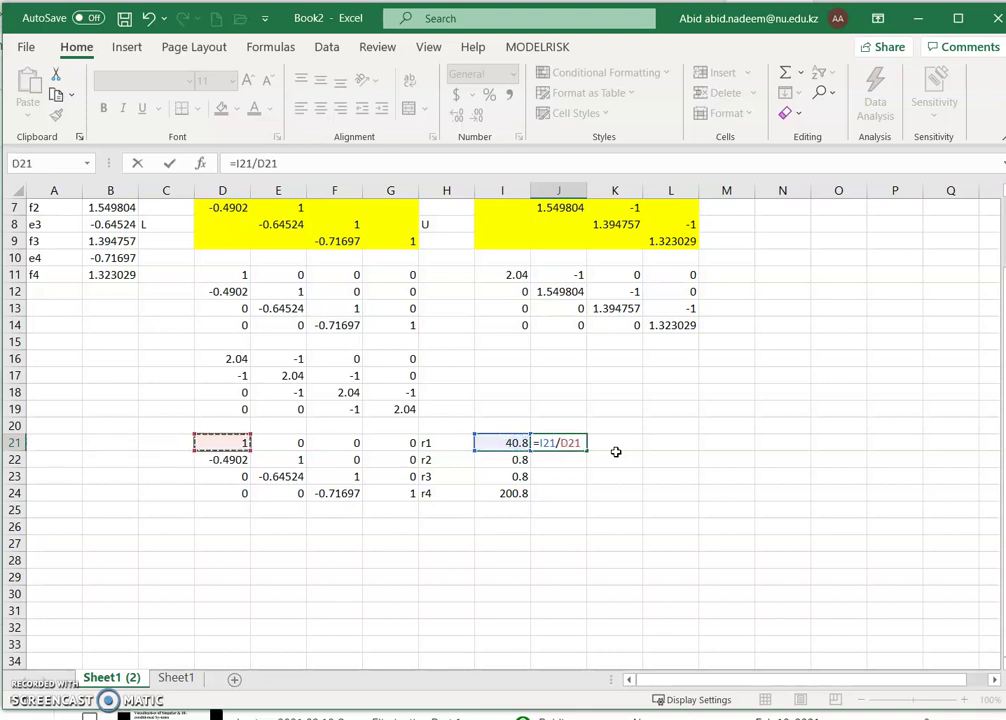
pyautogui.press('Return')
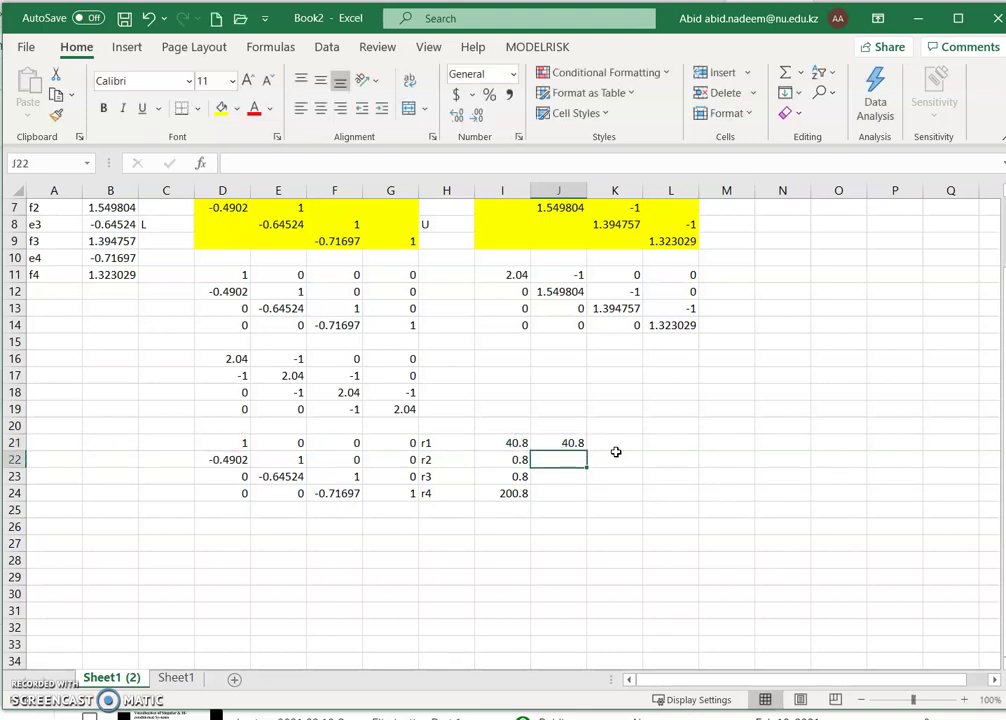
# Step: Try to calculate the r2 result in J22 with =I22-D22
pyautogui.write('=')
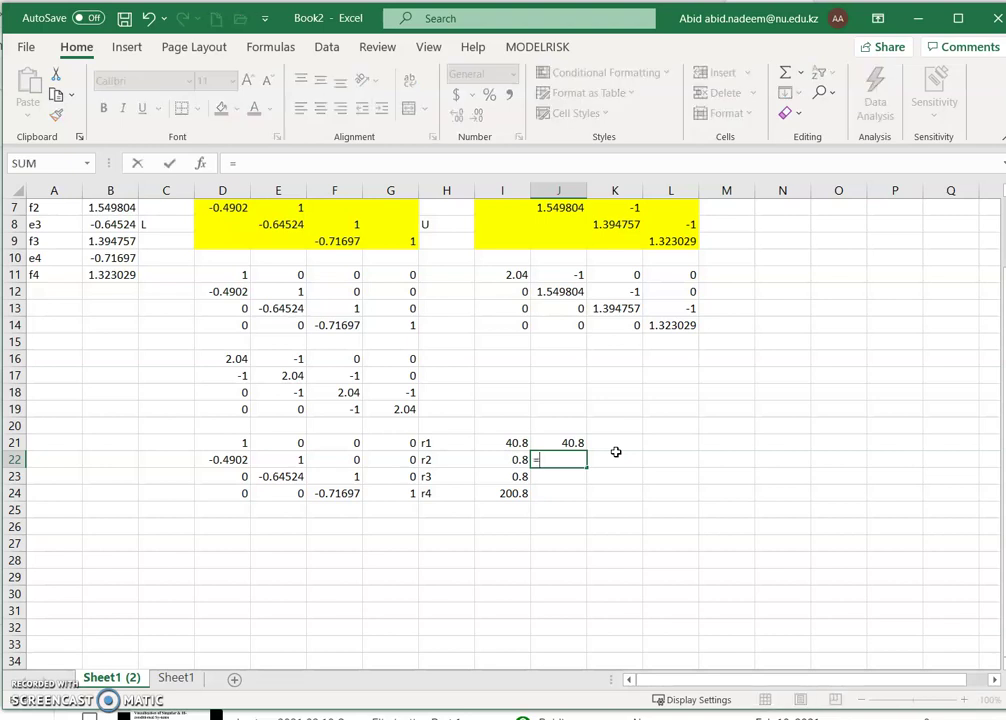
pyautogui.press('Left')
pyautogui.write('-')
pyautogui.press('Left')
pyautogui.press('Left')
pyautogui.press('Left')
pyautogui.press('Left')
pyautogui.press('Left')
pyautogui.press('Left')
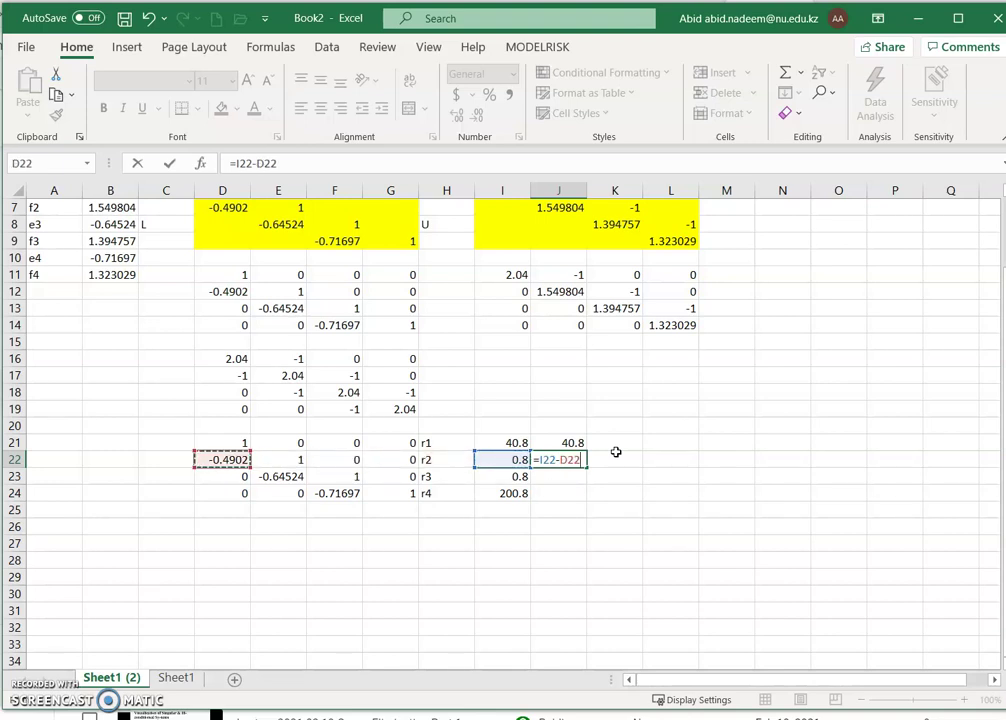
pyautogui.press('Return')
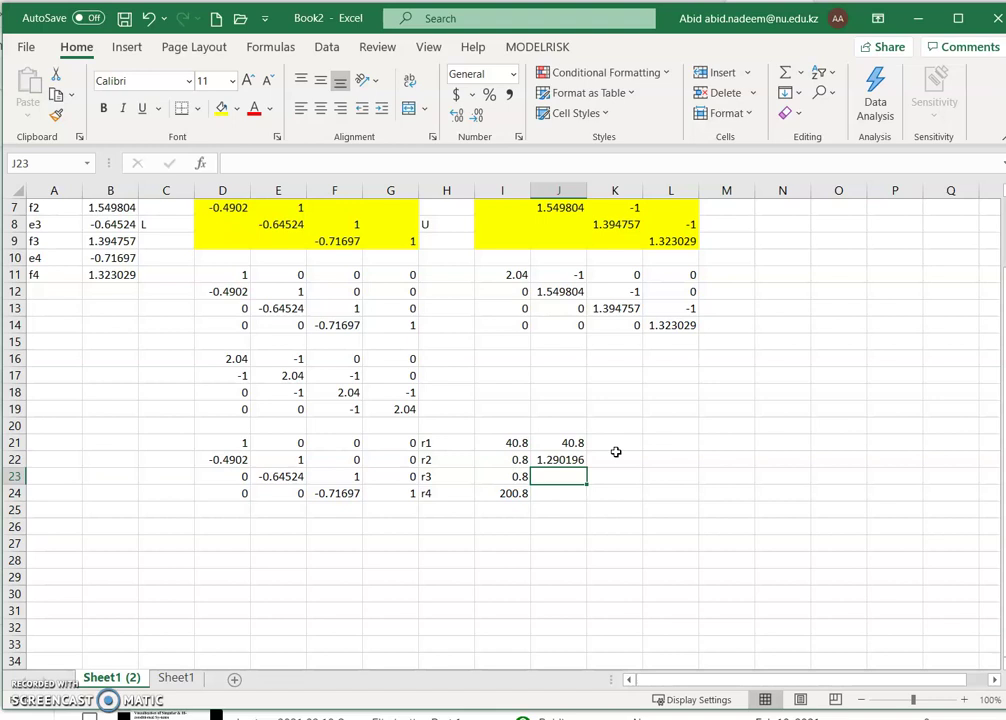
# Step: Replace the r2 formula in J22 with =I22-D22*J21
pyautogui.press('Up')
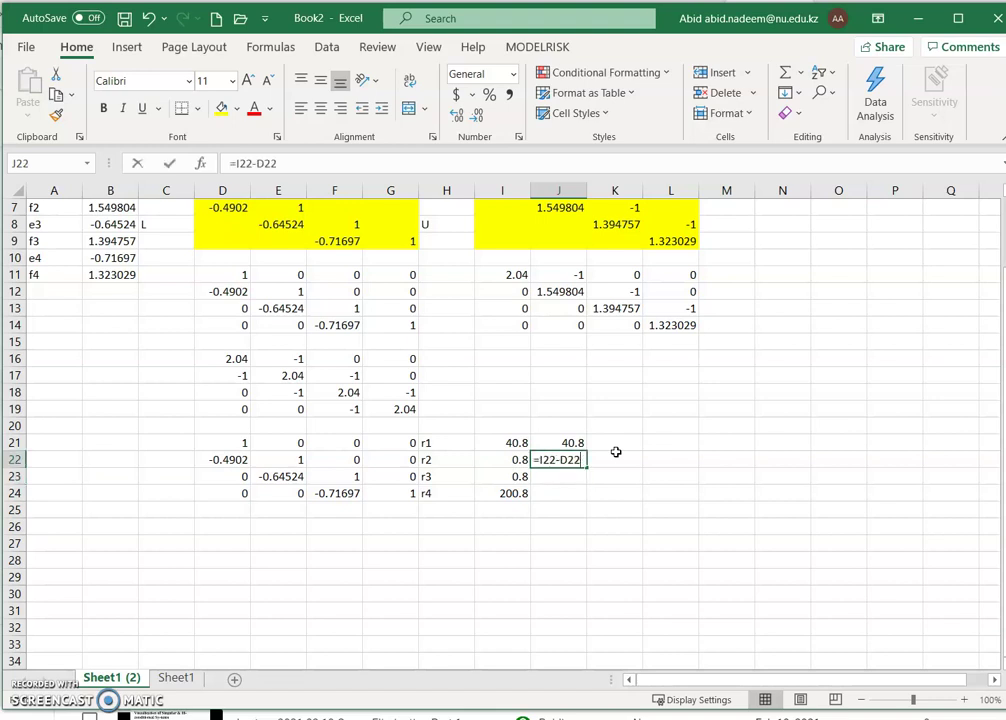
pyautogui.write('=')
pyautogui.press('Left')
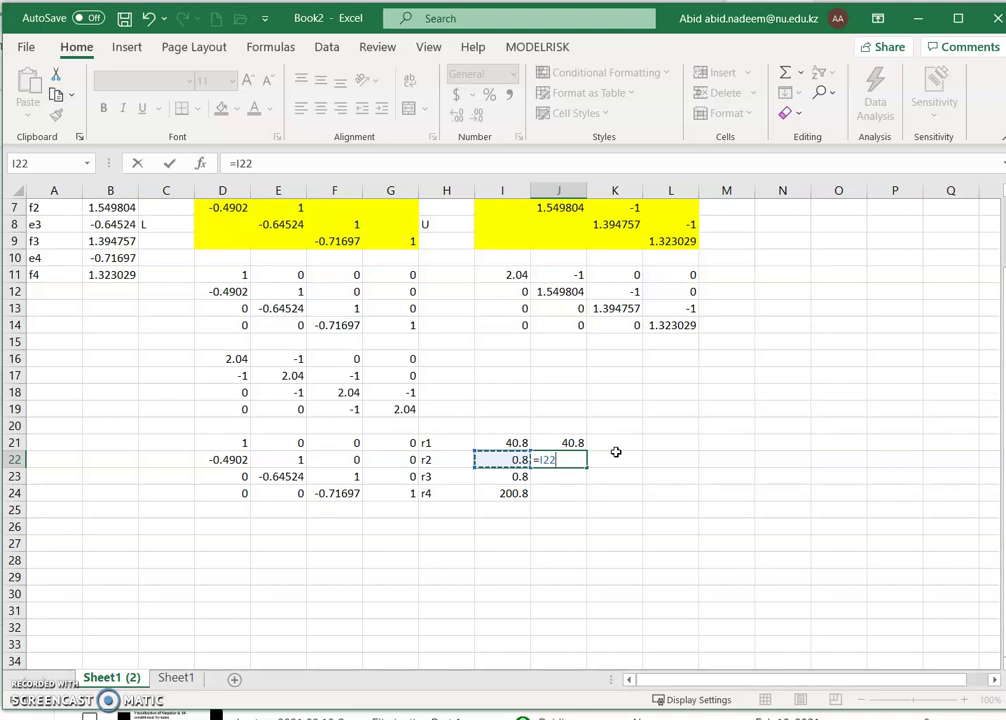
pyautogui.write('-')
pyautogui.press('Left')
pyautogui.press('Left')
pyautogui.press('Left')
pyautogui.press('Left')
pyautogui.press('Left')
pyautogui.press('Left')
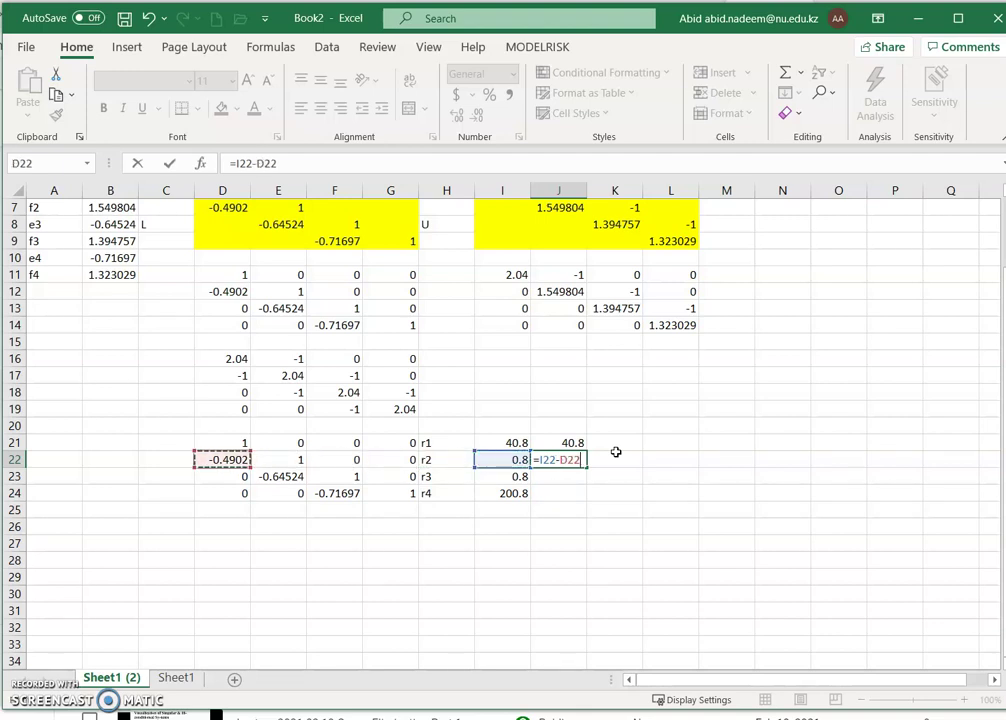
pyautogui.write('*')
pyautogui.press('Up')
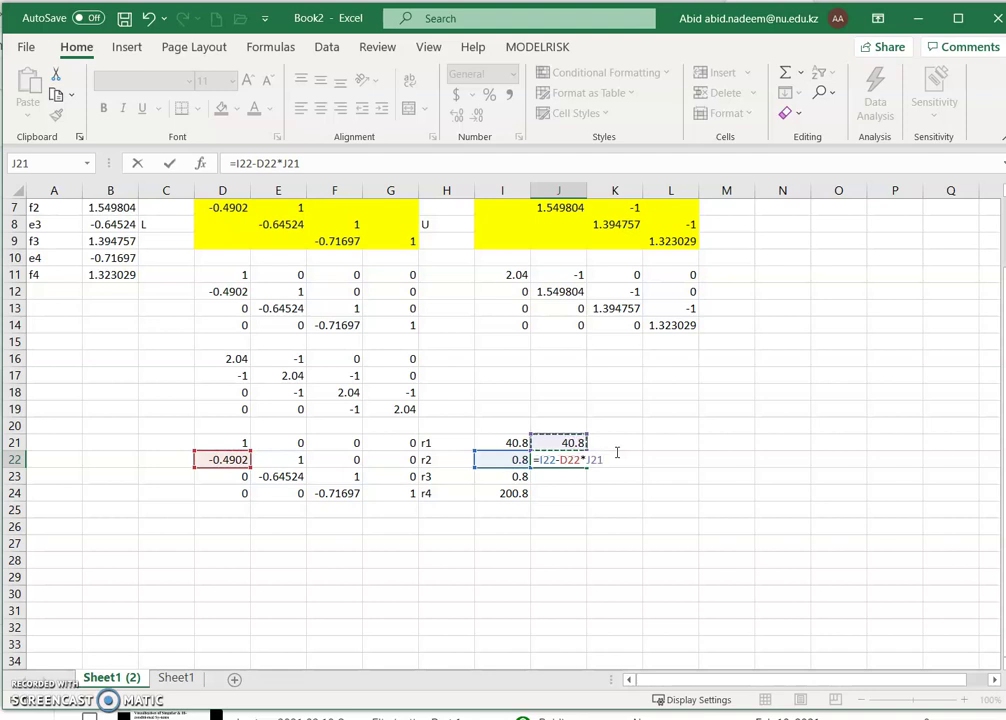
pyautogui.press('Return')
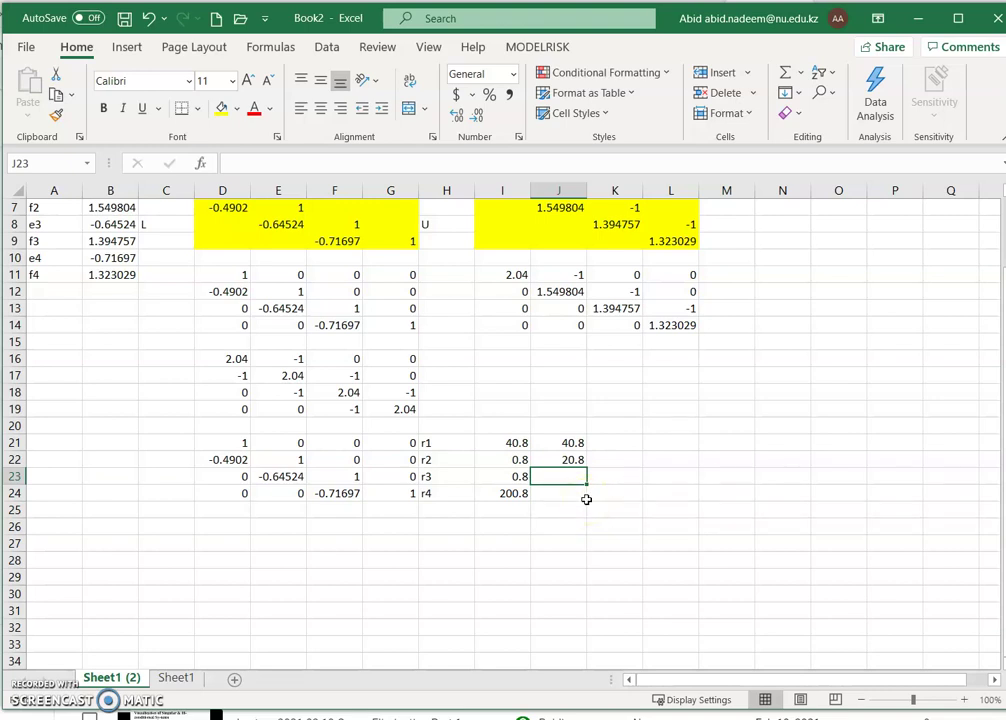
# Step: Calculate the r3 result in J23 with =I23-E23*J22
pyautogui.write('=')
pyautogui.press('Left')
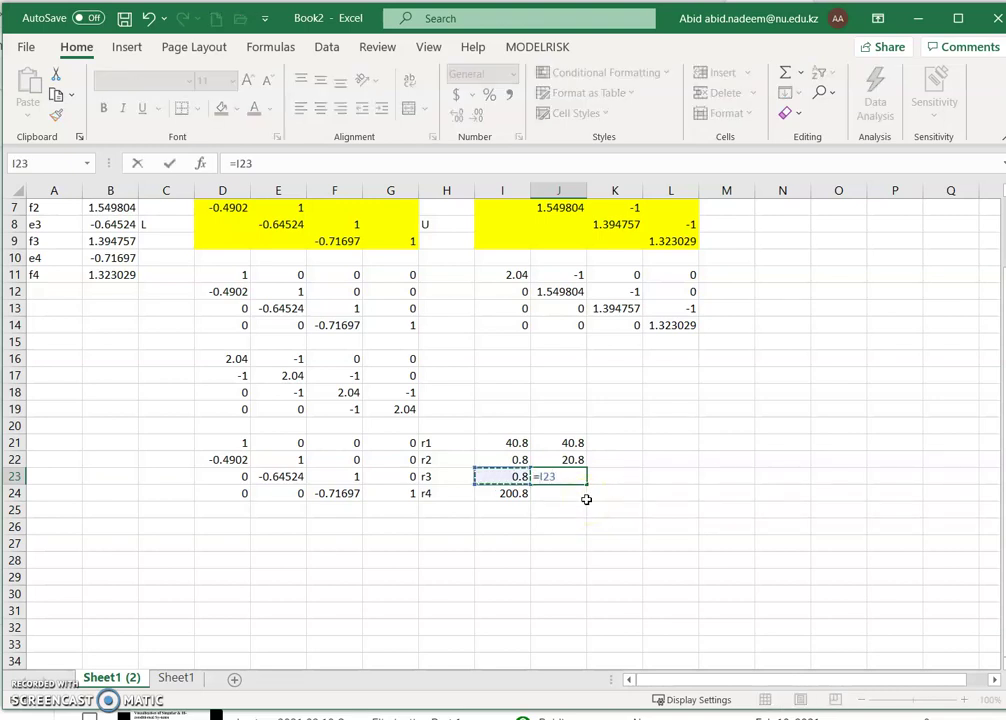
pyautogui.write('-')
pyautogui.press('Left')
pyautogui.press('Left')
pyautogui.press('Left')
pyautogui.press('Left')
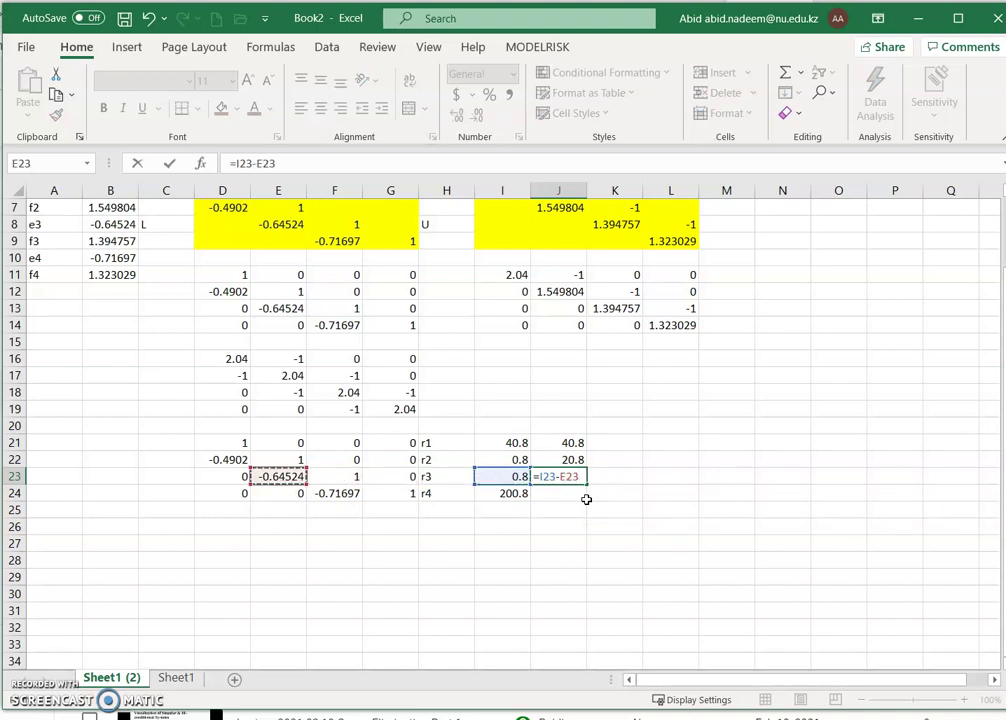
pyautogui.write('*')
pyautogui.press('Up')
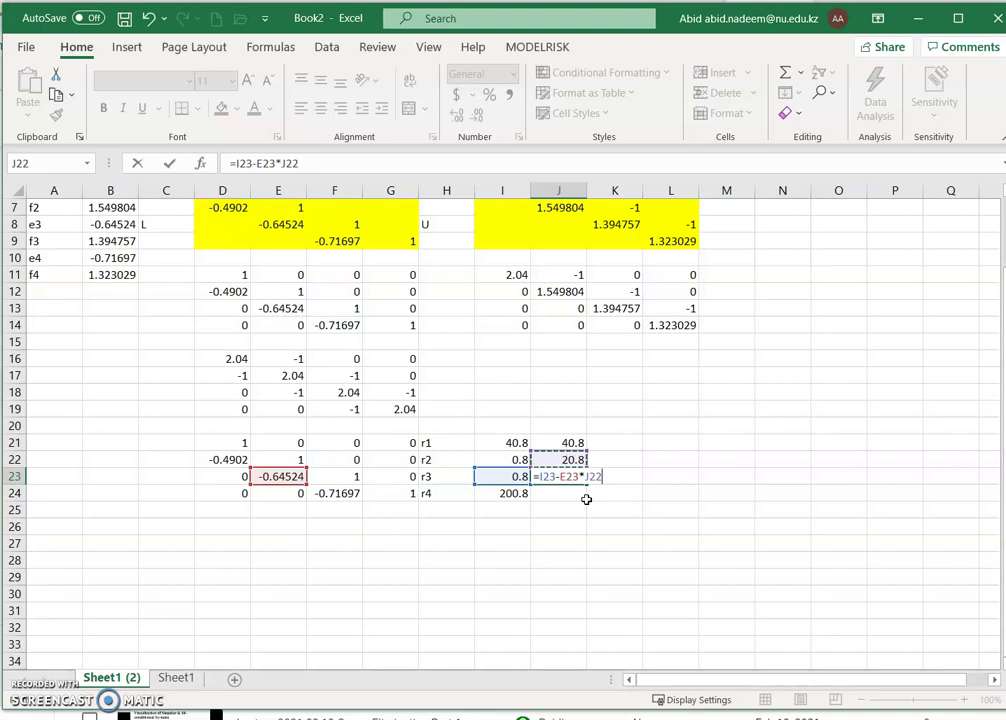
pyautogui.press('Return')
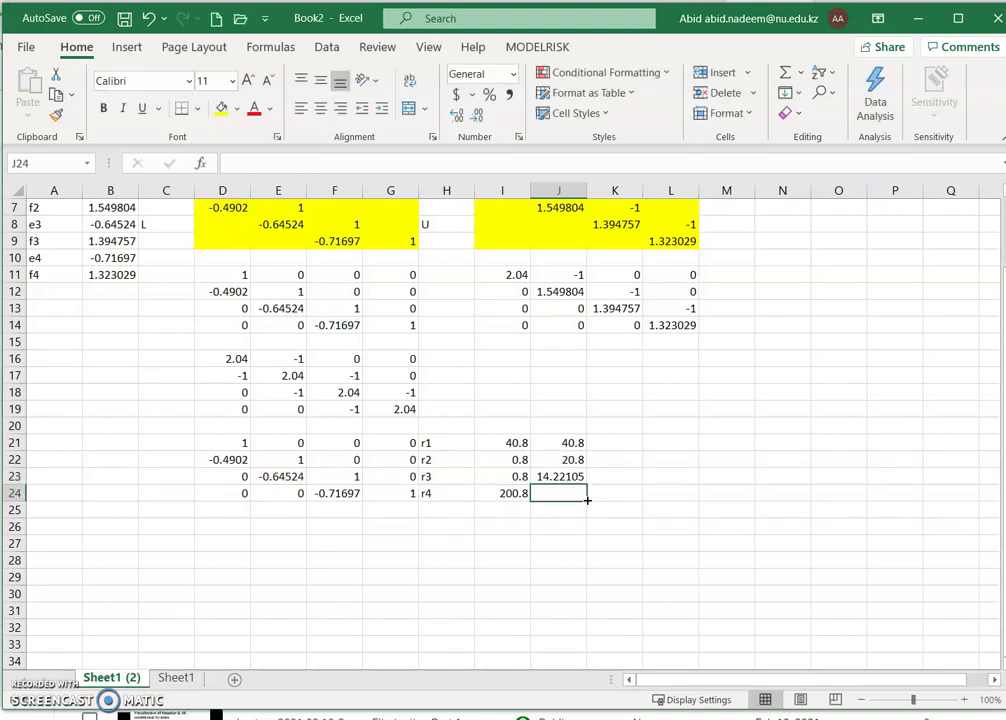
# Step: Calculate the r4 result in J24 with =I24-F24*J23 to complete the forward substitution
pyautogui.write('=')
pyautogui.press('Left')
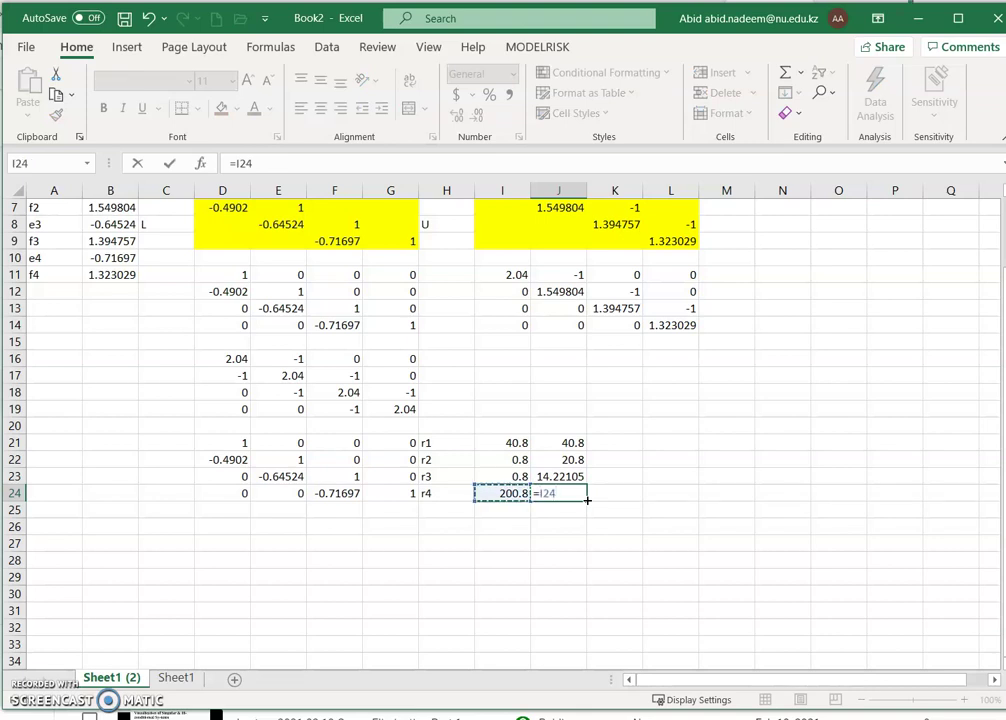
pyautogui.write('-')
pyautogui.press('Left')
pyautogui.press('Left')
pyautogui.press('Left')
pyautogui.press('Left')
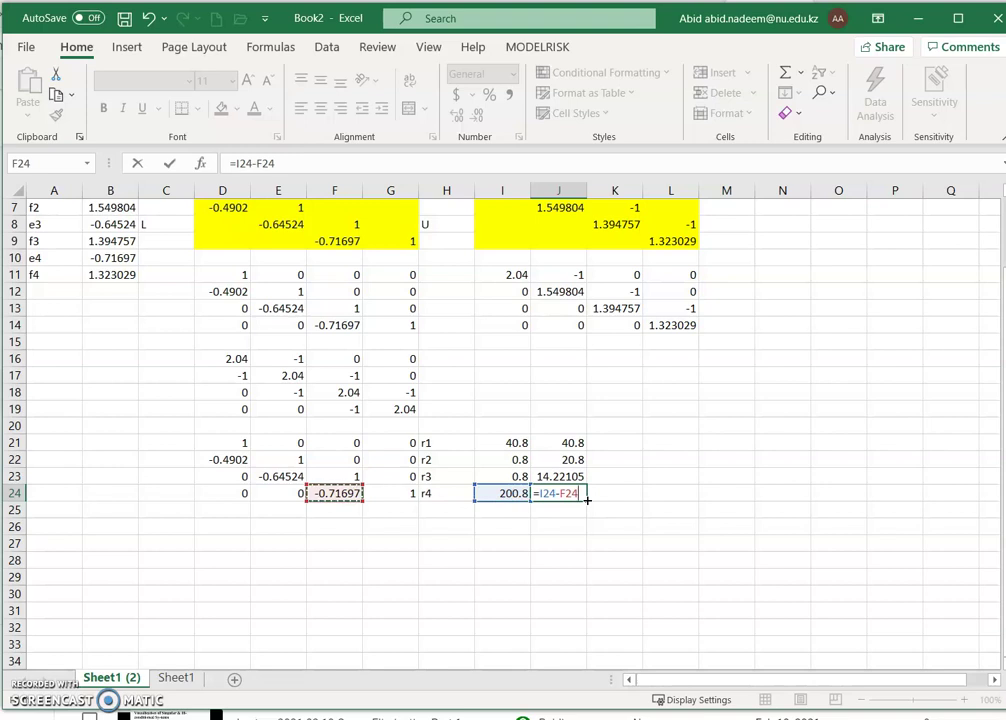
pyautogui.write('*')
pyautogui.press('Up')
pyautogui.press('Return')
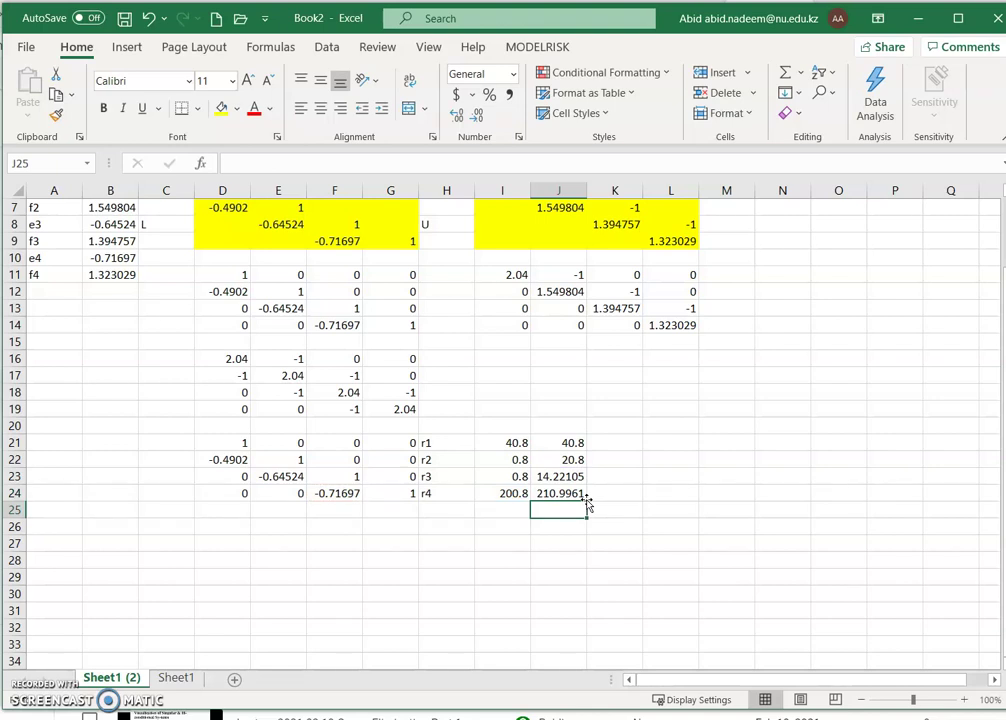
pyautogui.press('Up')
pyautogui.press('Up')
pyautogui.press('Up')
pyautogui.press('Up')
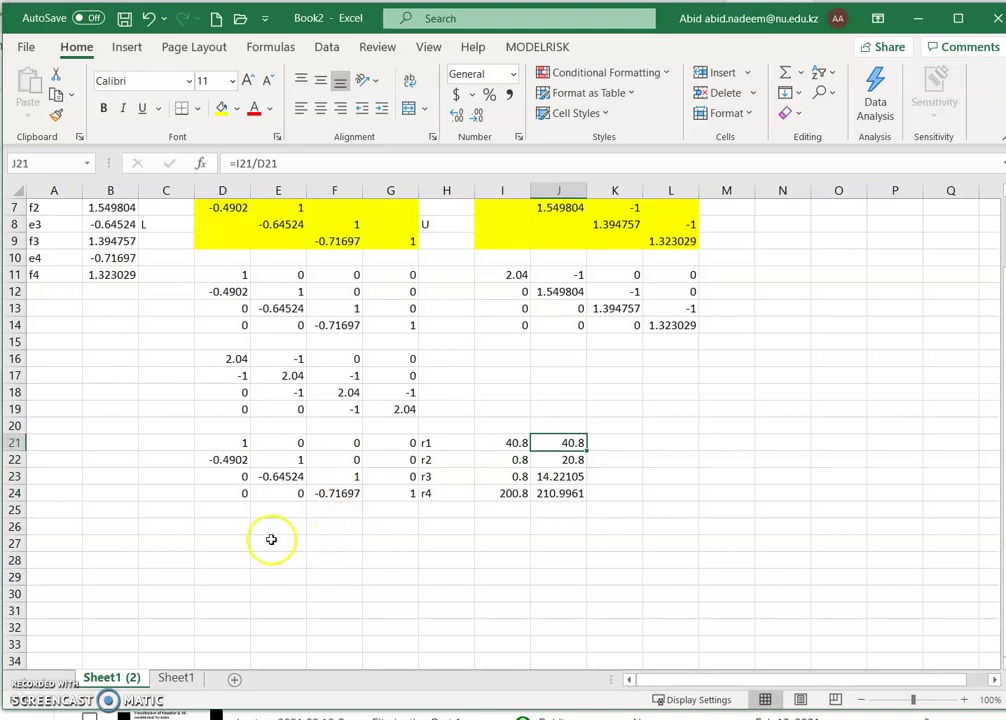
# Step: Link a 4-by-4 block in D26:G29 to the L times U product by entering =D16 in D26 and filling it across and down
pyautogui.click(228, 528)
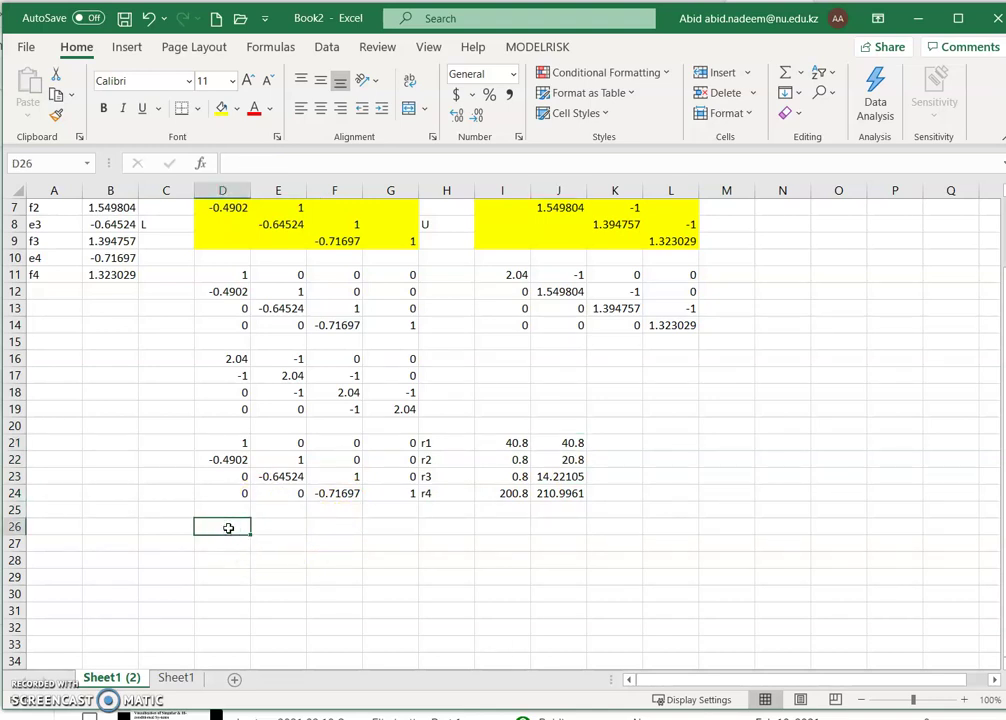
pyautogui.write('=')
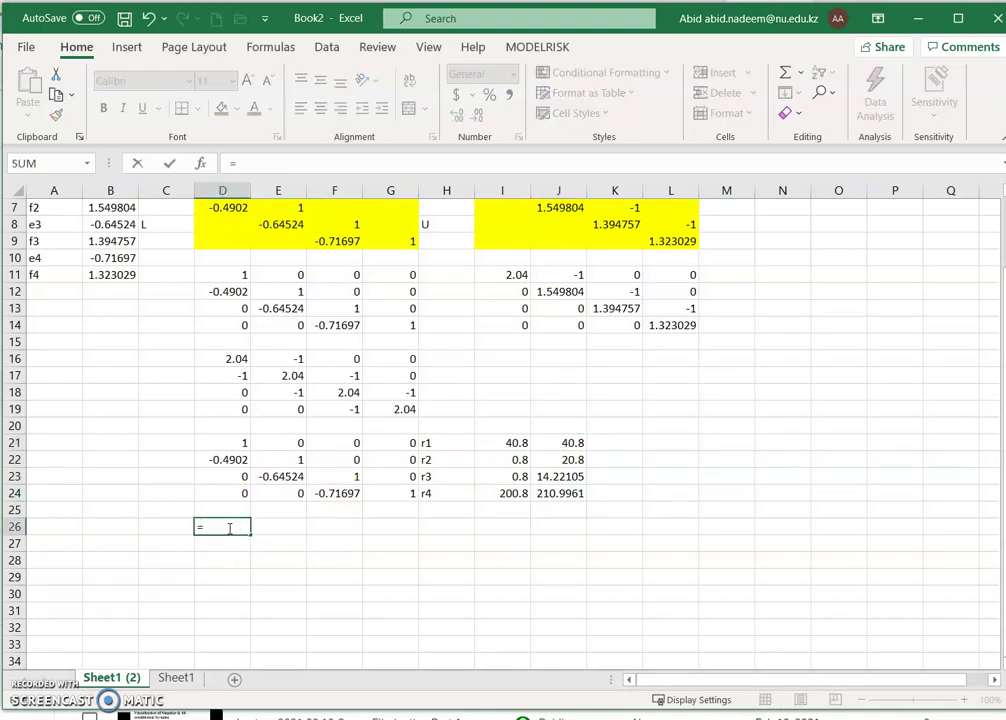
pyautogui.click(224, 357)
pyautogui.press('Return')
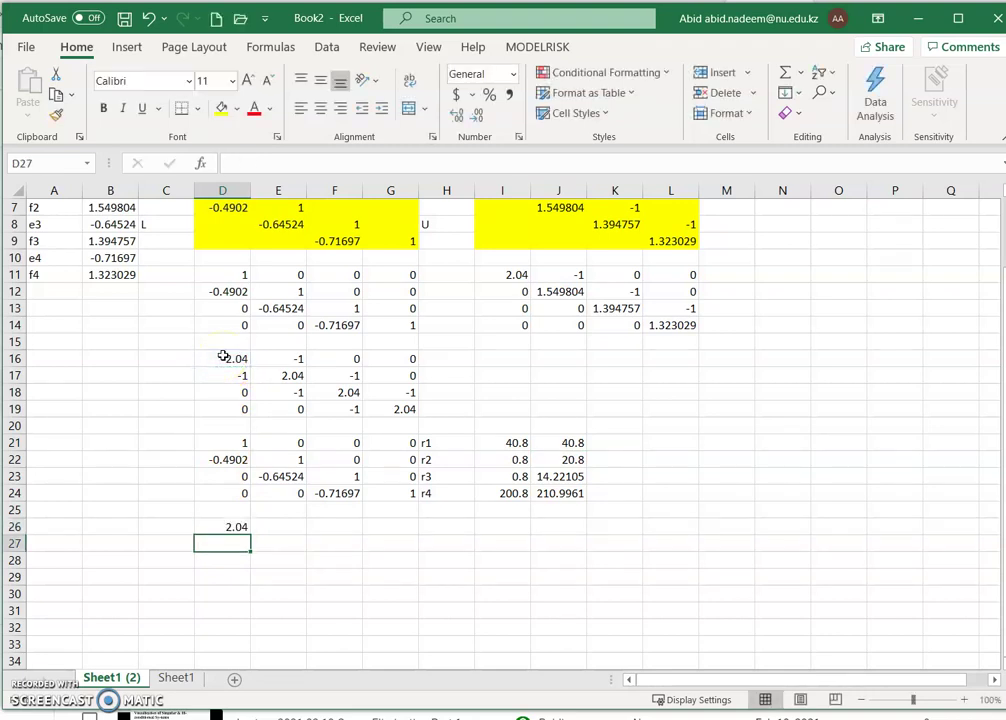
pyautogui.click(233, 527)
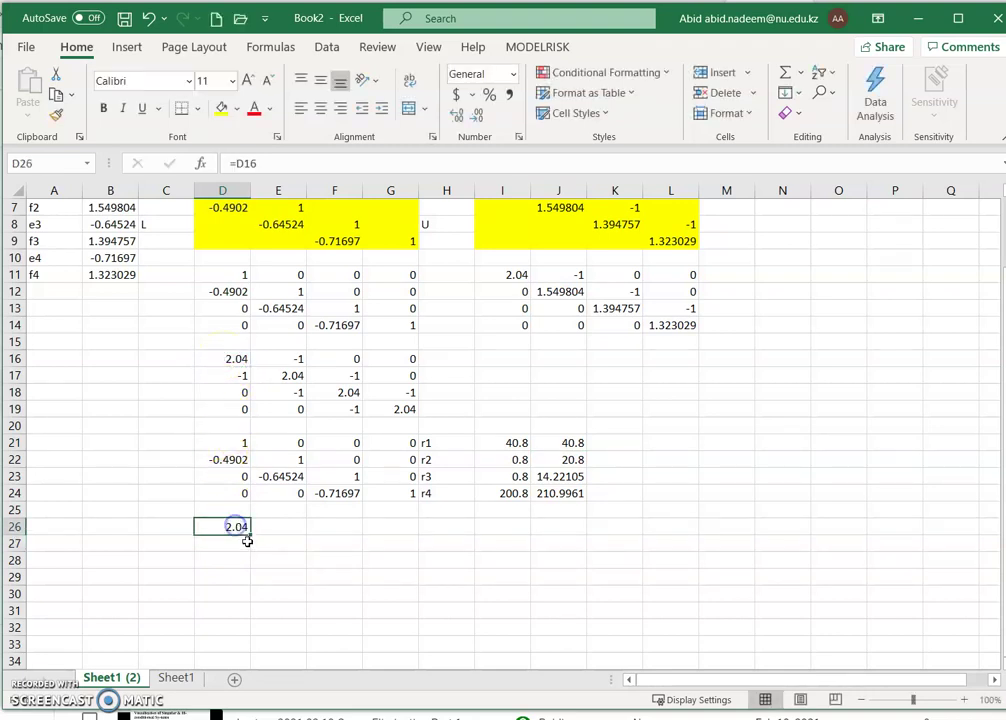
pyautogui.moveTo(253, 535); pyautogui.dragTo(424, 583)
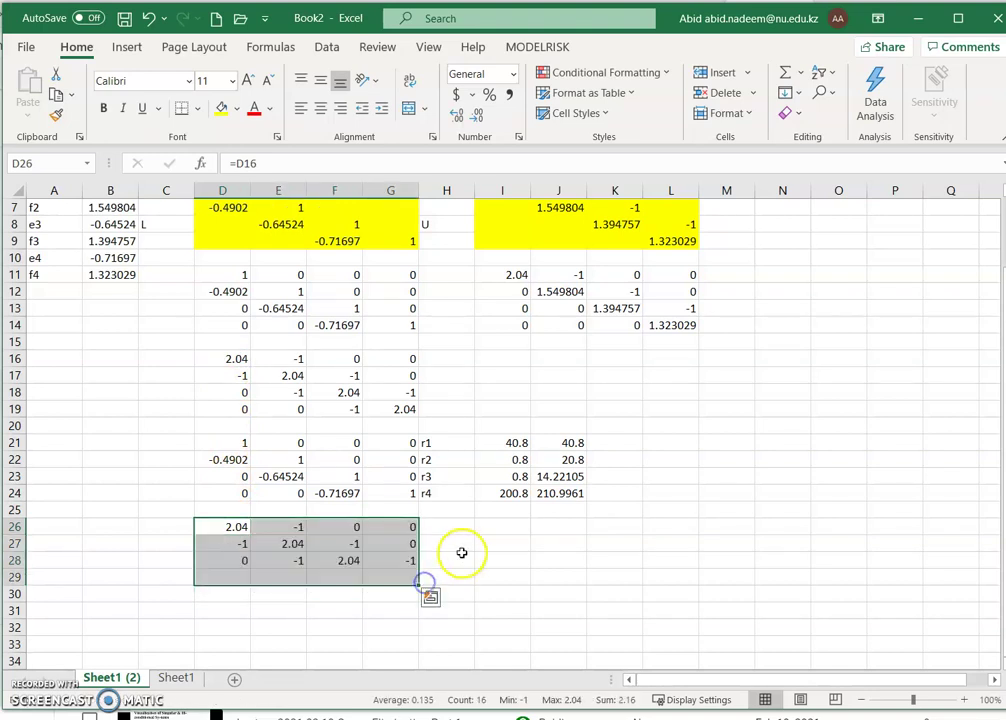
# Step: Copy the T1 to T4 labels from E1:E4 and paste them into H26:H29
pyautogui.click(451, 530)
pyautogui.scroll(2, 326, 302)
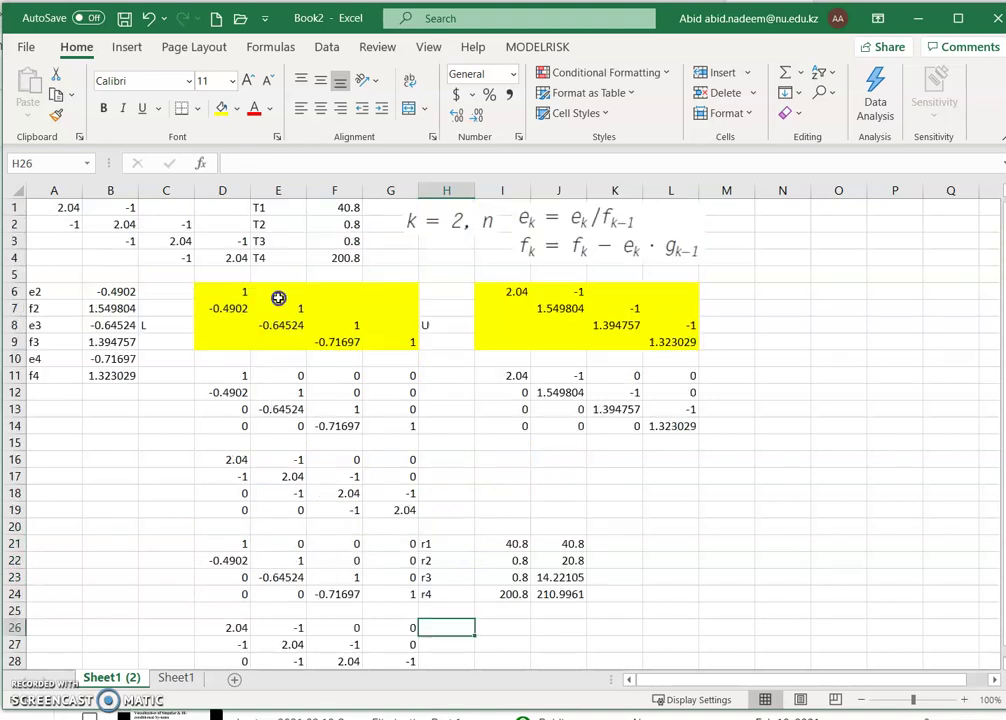
pyautogui.moveTo(263, 207); pyautogui.dragTo(267, 252)
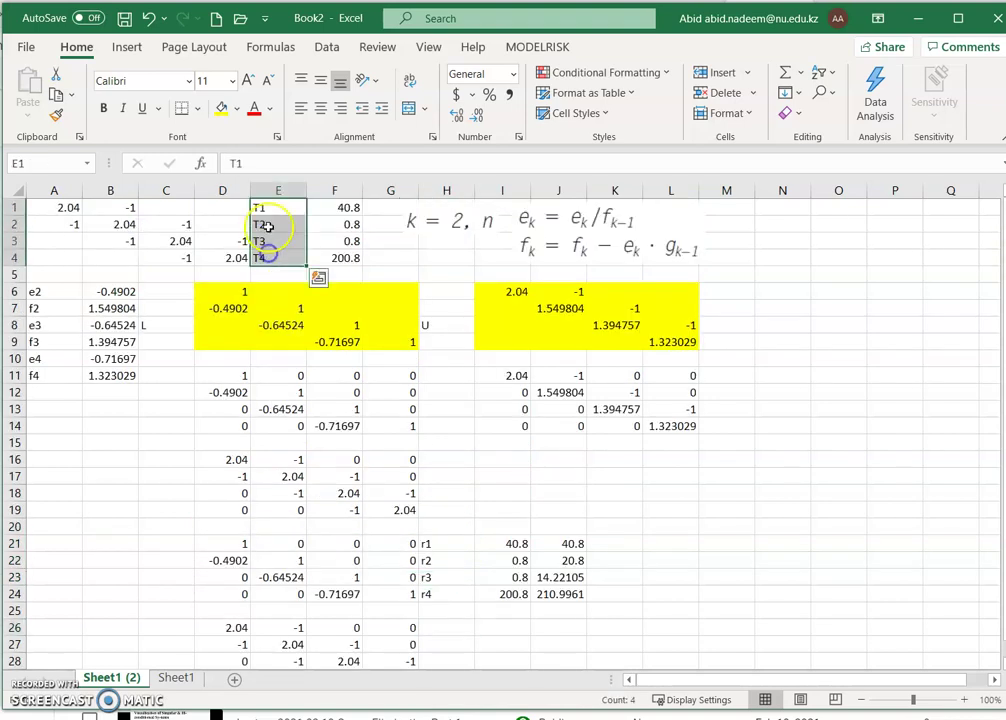
pyautogui.rightClick(265, 231)
pyautogui.click(316, 318)
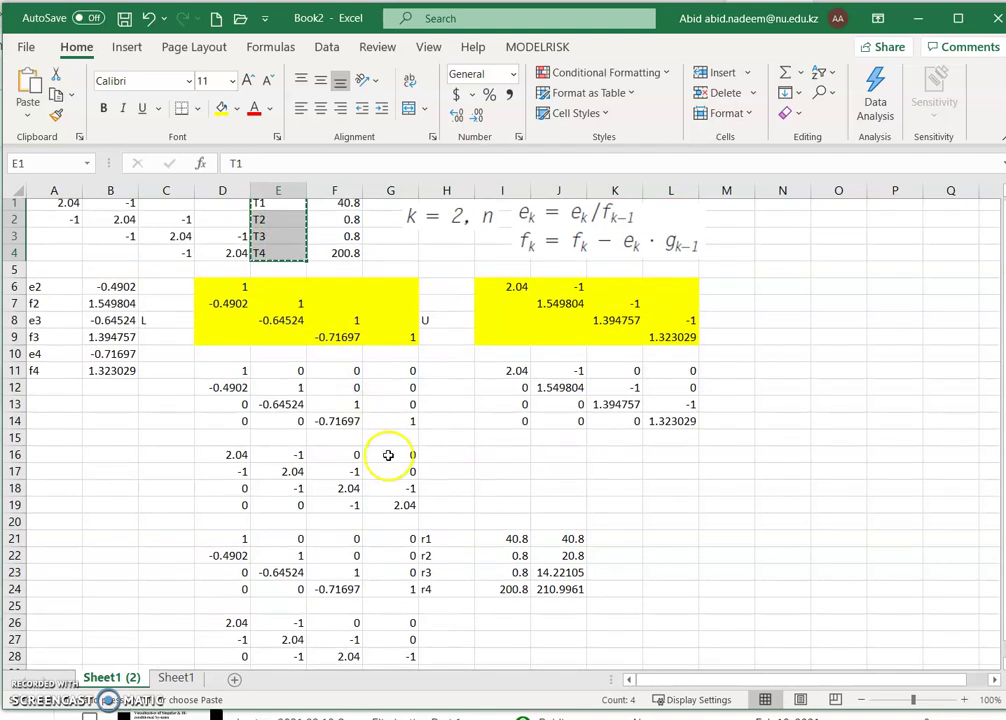
pyautogui.scroll(-4, 388, 456)
pyautogui.click(443, 426)
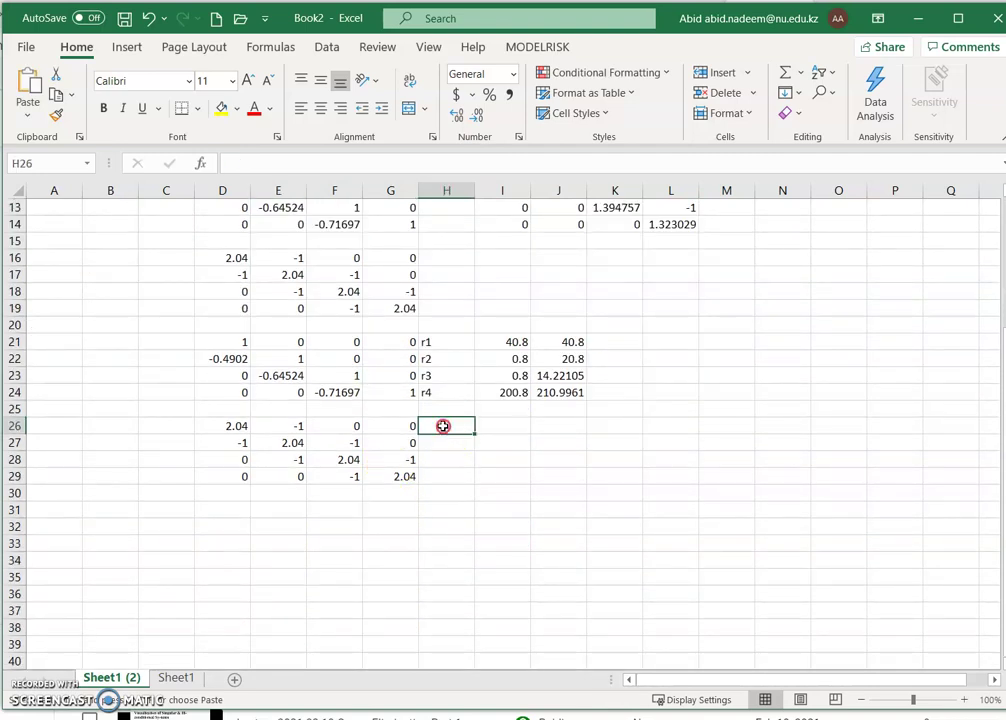
pyautogui.rightClick(443, 426)
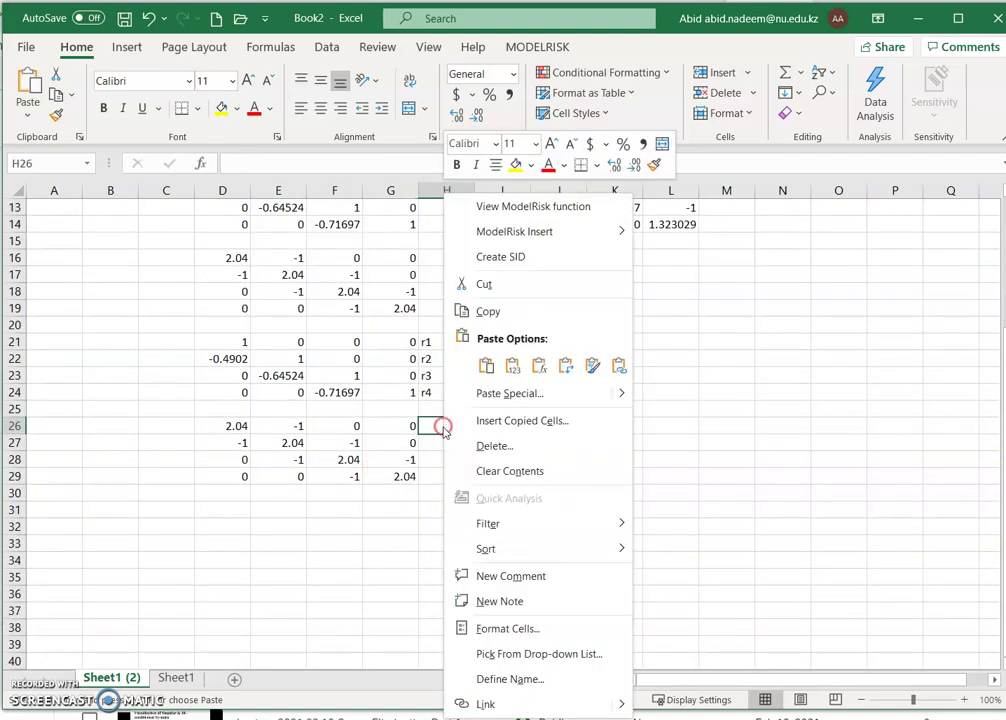
pyautogui.click(487, 365)
# Step: Link the forward substitution results into I26:I29 by entering =J21 in I26 and filling it down
pyautogui.click(511, 426)
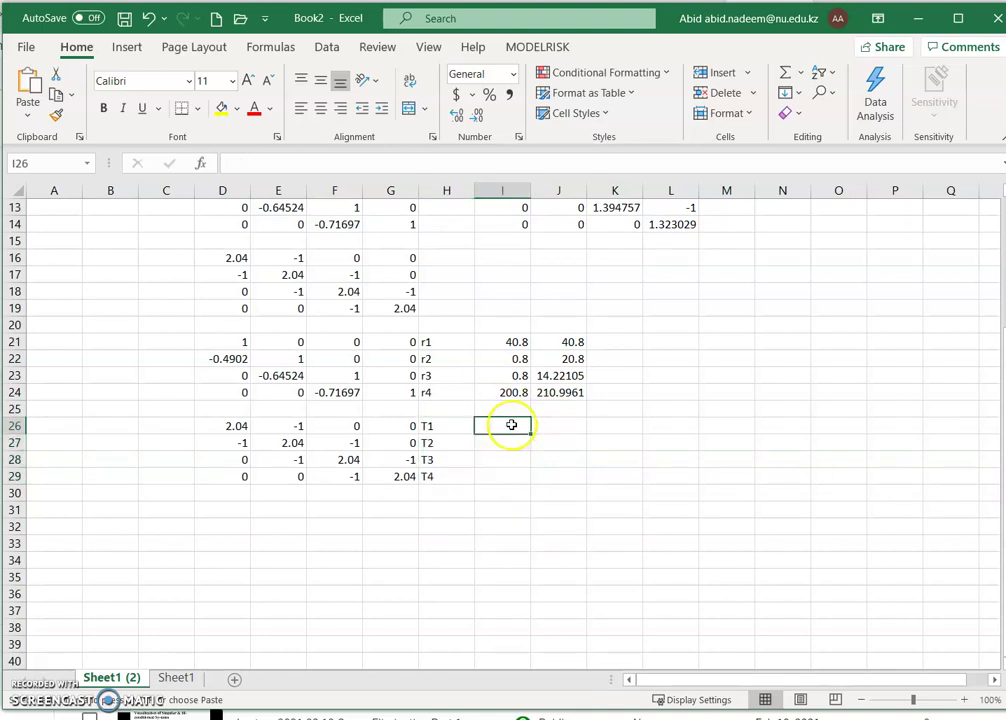
pyautogui.write('=')
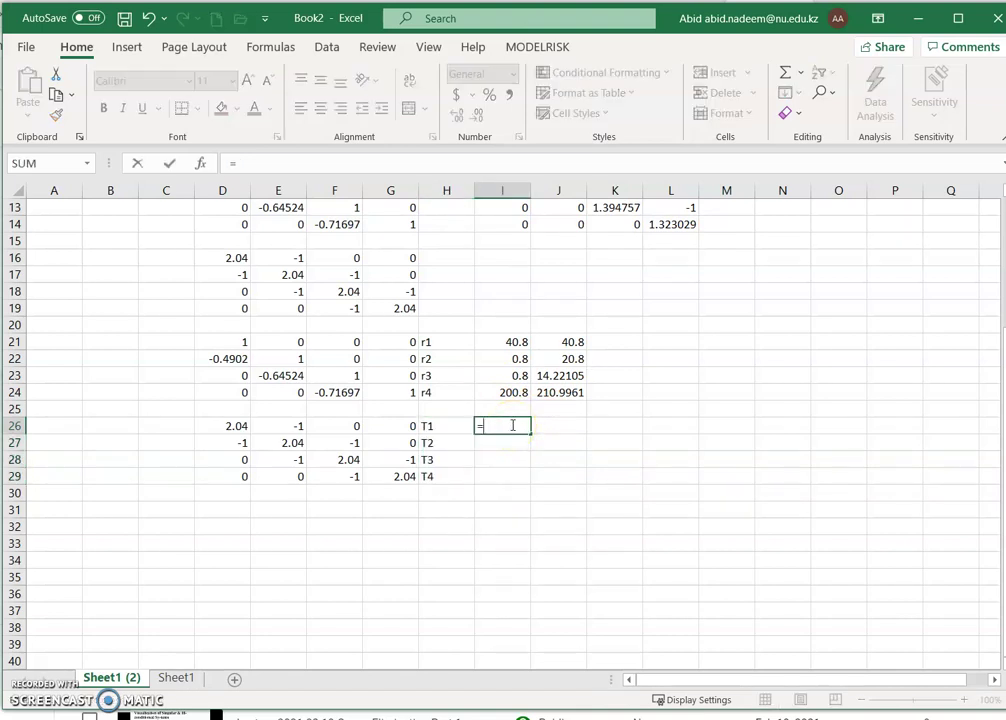
pyautogui.click(562, 342)
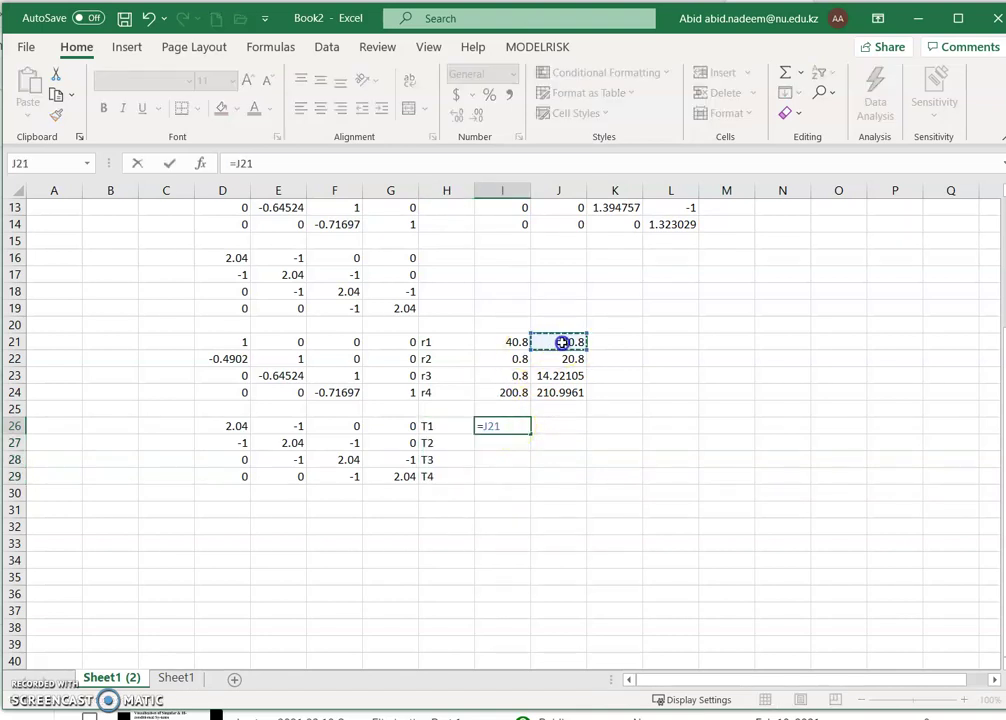
pyautogui.press('Return')
pyautogui.click(520, 430)
pyautogui.moveTo(533, 435); pyautogui.dragTo(530, 483)
# Step: Start the back substitution by calculating T4 in J29 with =I29/G29
pyautogui.click(560, 476)
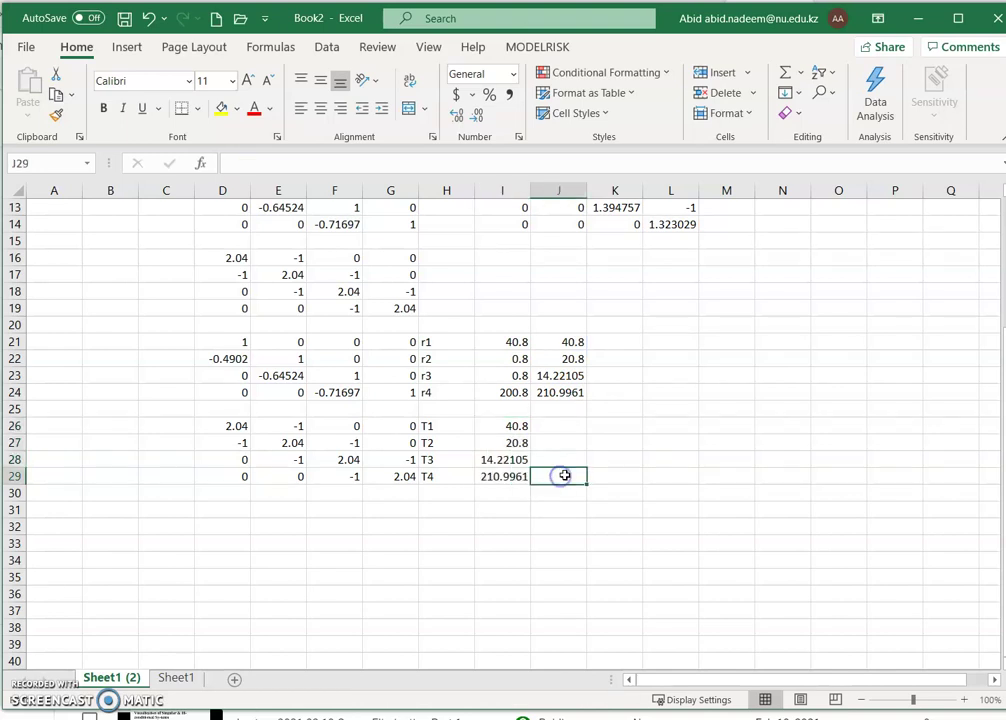
pyautogui.write('=')
pyautogui.press('Left')
pyautogui.write('/')
pyautogui.press('Left')
pyautogui.press('Left')
pyautogui.press('Left')
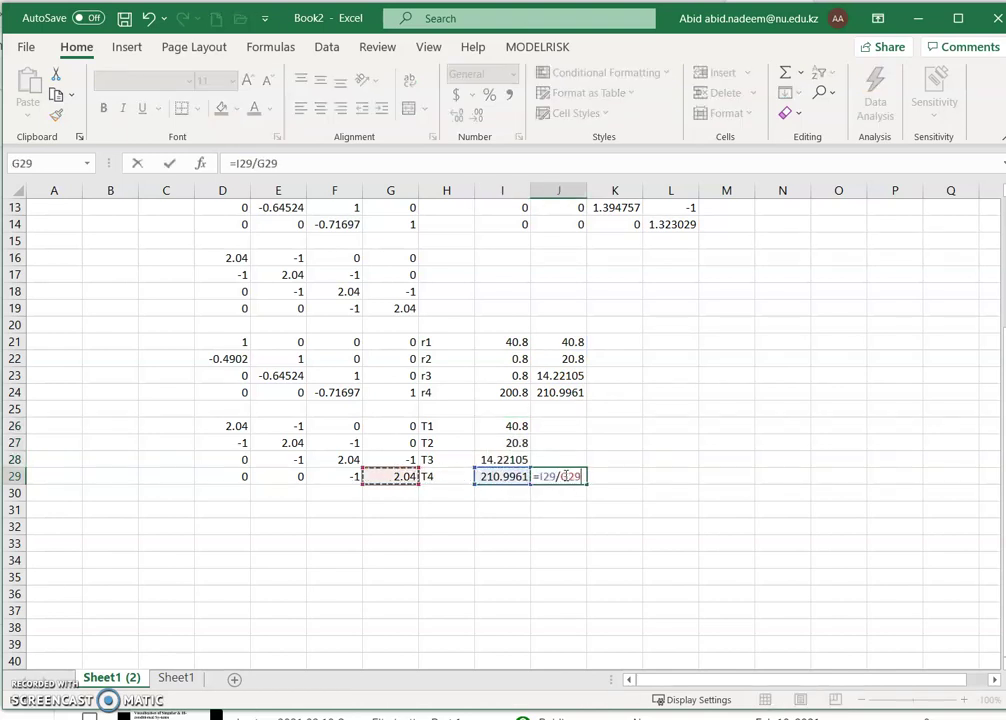
pyautogui.press('Return')
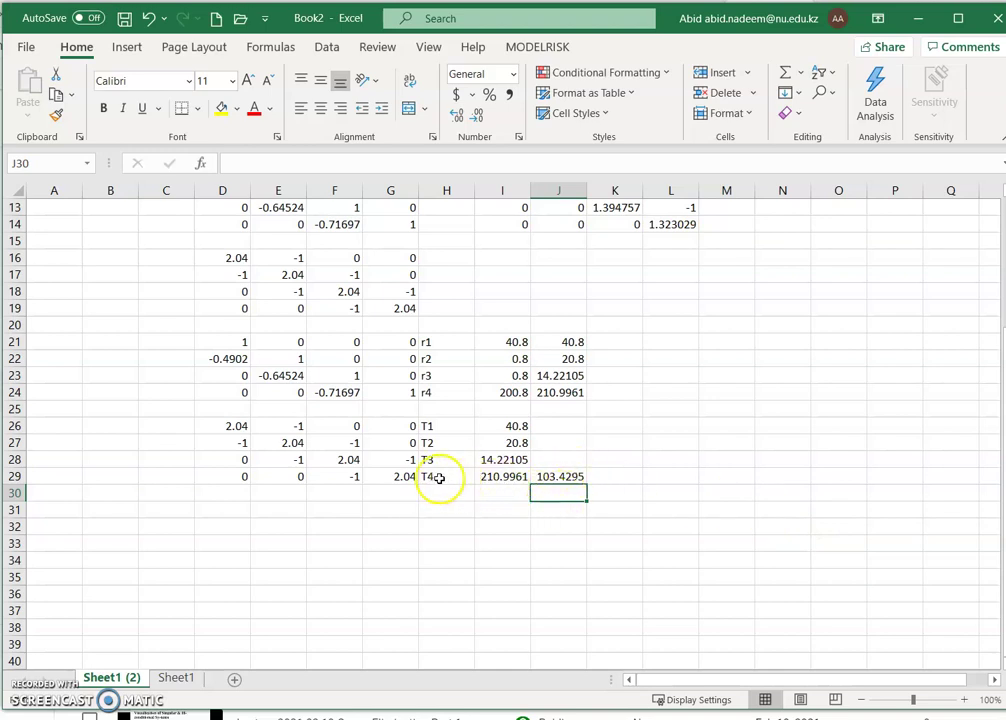
# Step: Link D26:G29 to the zero-filled U matrix by replacing the D26 formula with =I11 and filling it across and down
pyautogui.scroll(1, 836, 282)
pyautogui.click(556, 487)
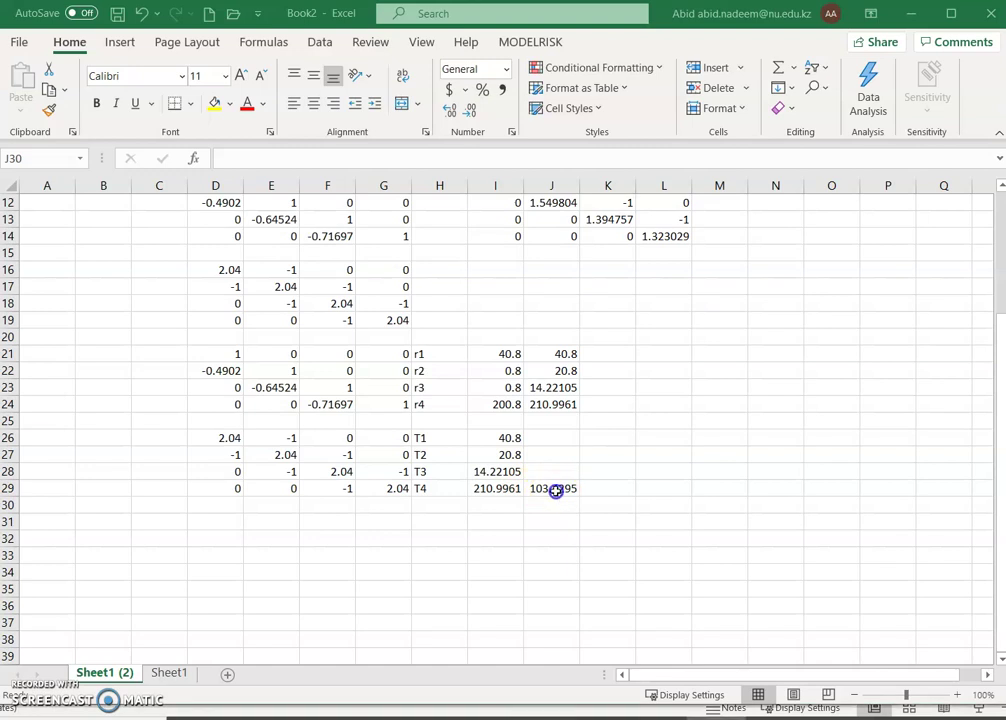
pyautogui.click(231, 437)
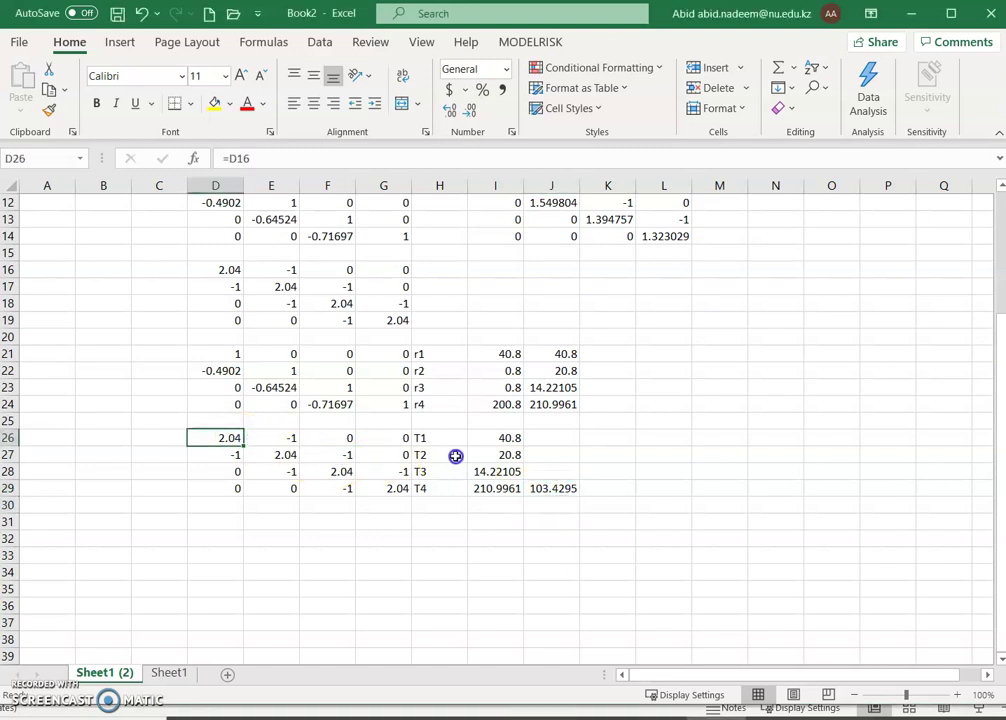
pyautogui.press('F2')
pyautogui.press('BackSpace')
pyautogui.press('BackSpace')
pyautogui.press('BackSpace')
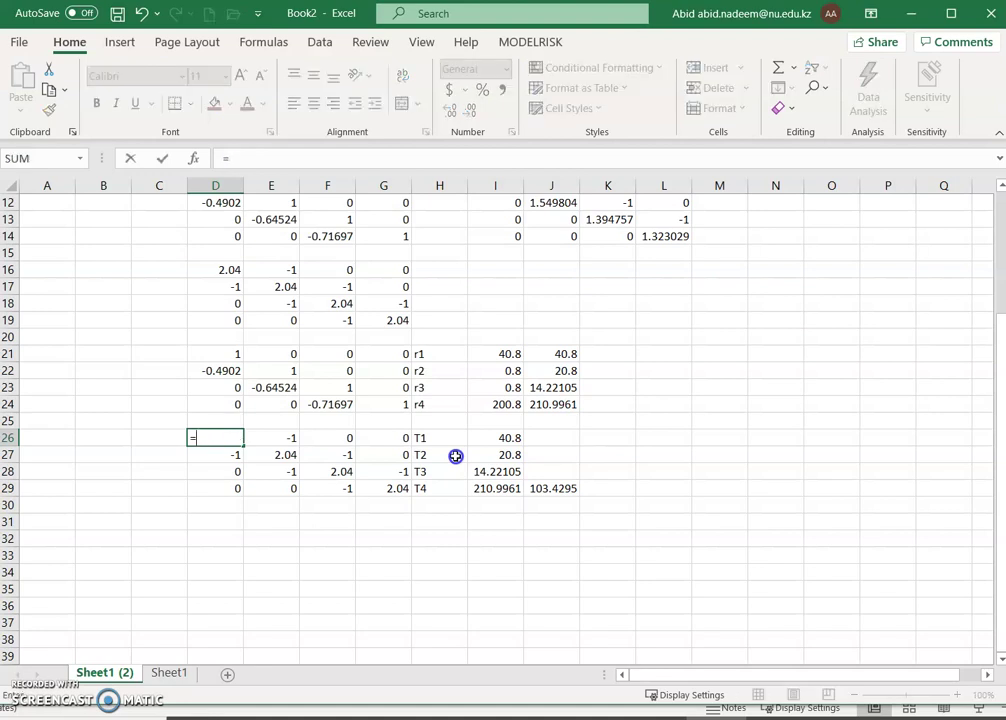
pyautogui.scroll(2, 645, 330)
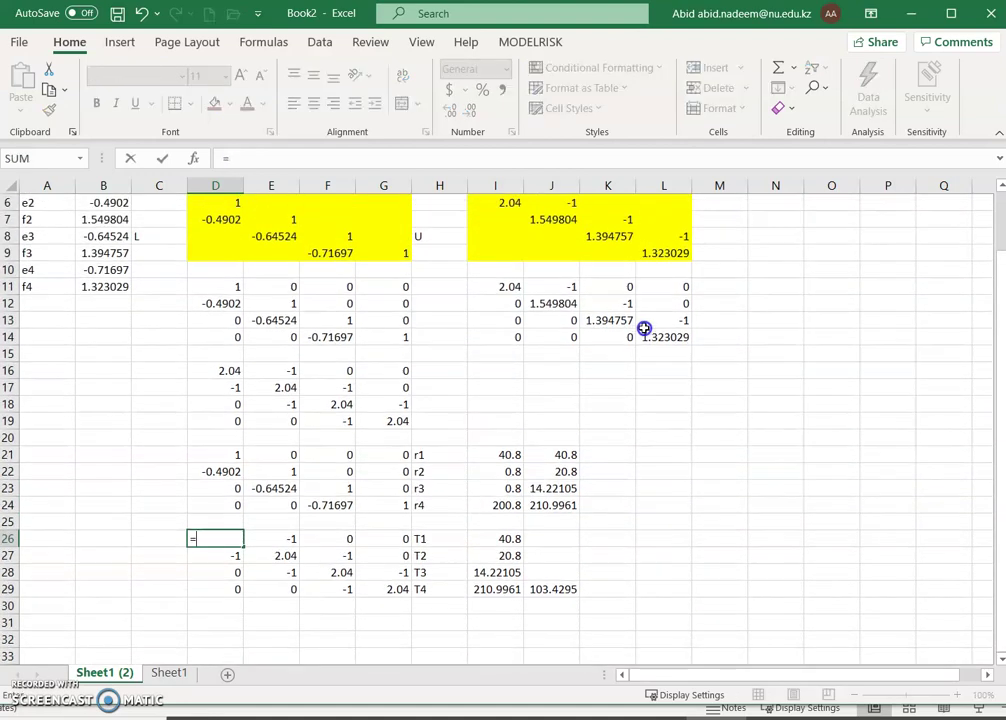
pyautogui.click(507, 286)
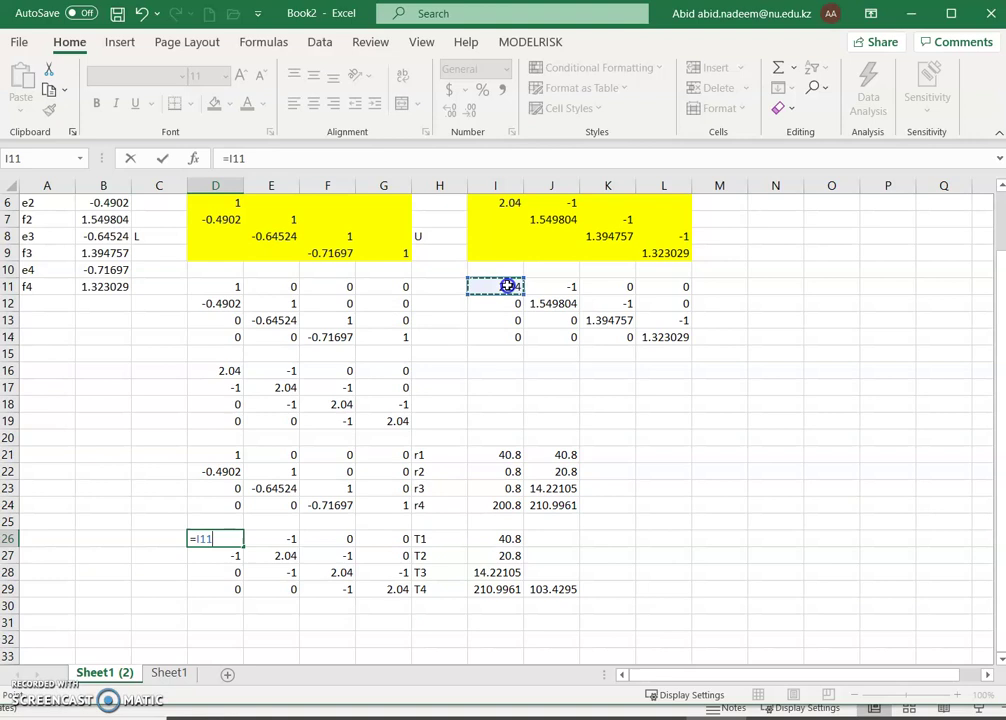
pyautogui.press('Return')
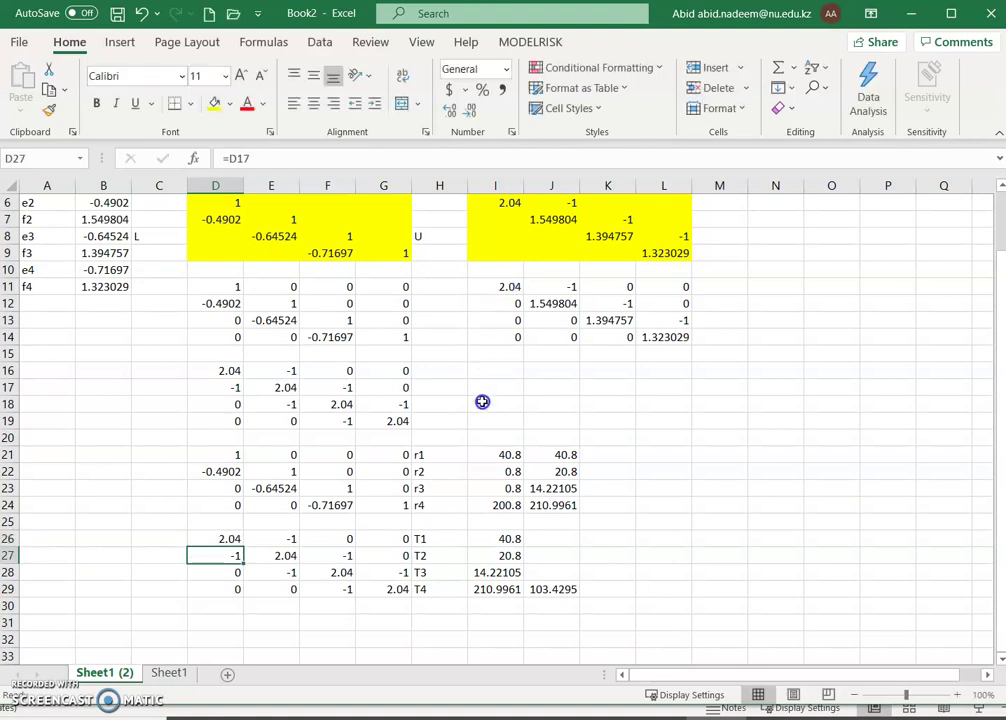
pyautogui.click(212, 538)
pyautogui.moveTo(242, 552); pyautogui.dragTo(409, 599)
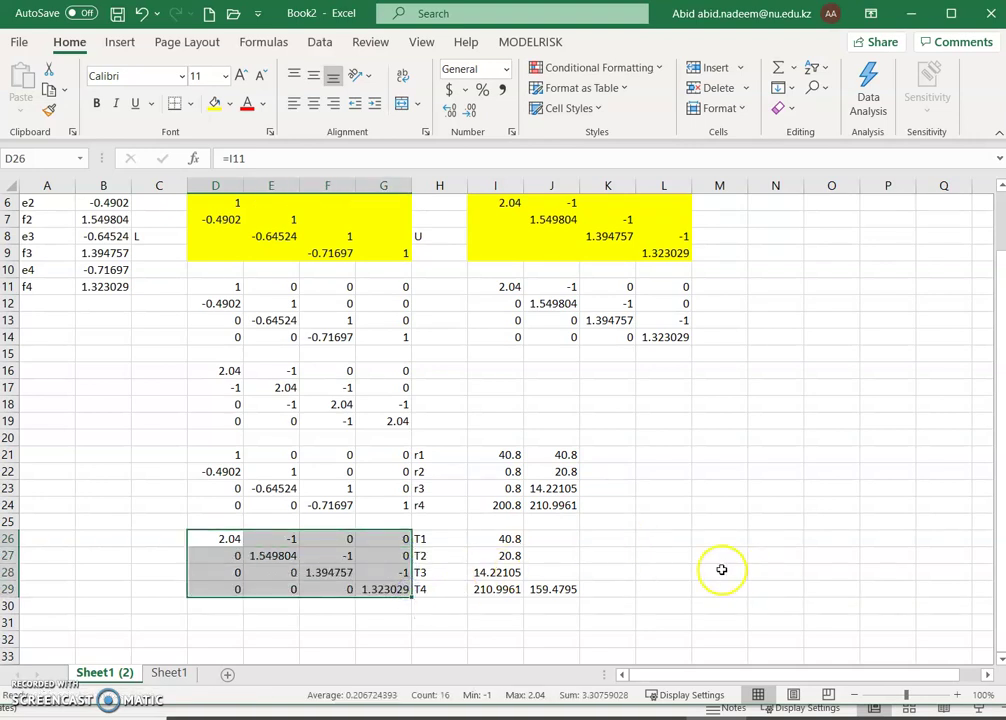
# Step: Calculate T3 in J28 by back substitution with =(I28-G28*J29)/F28
pyautogui.click(567, 571)
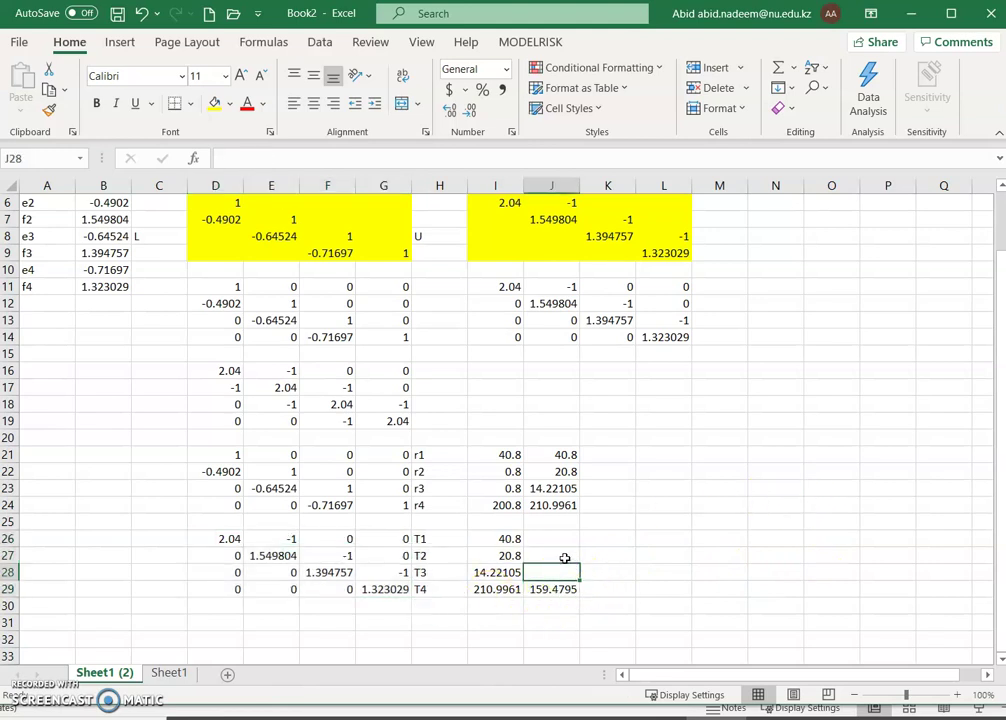
pyautogui.write('=')
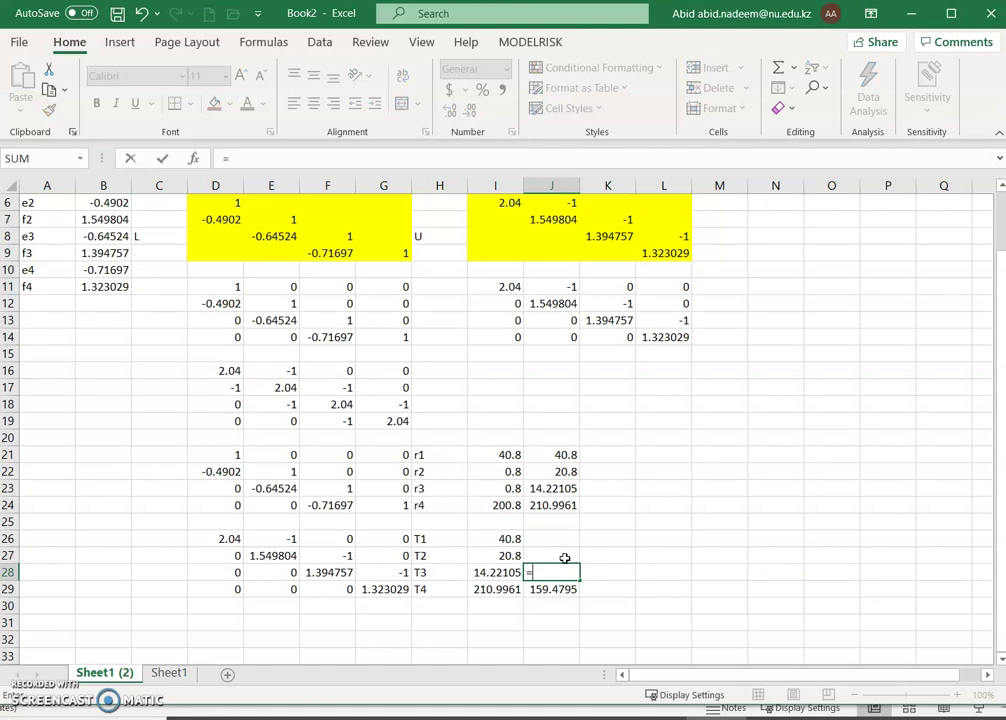
pyautogui.write('(')
pyautogui.press('Left')
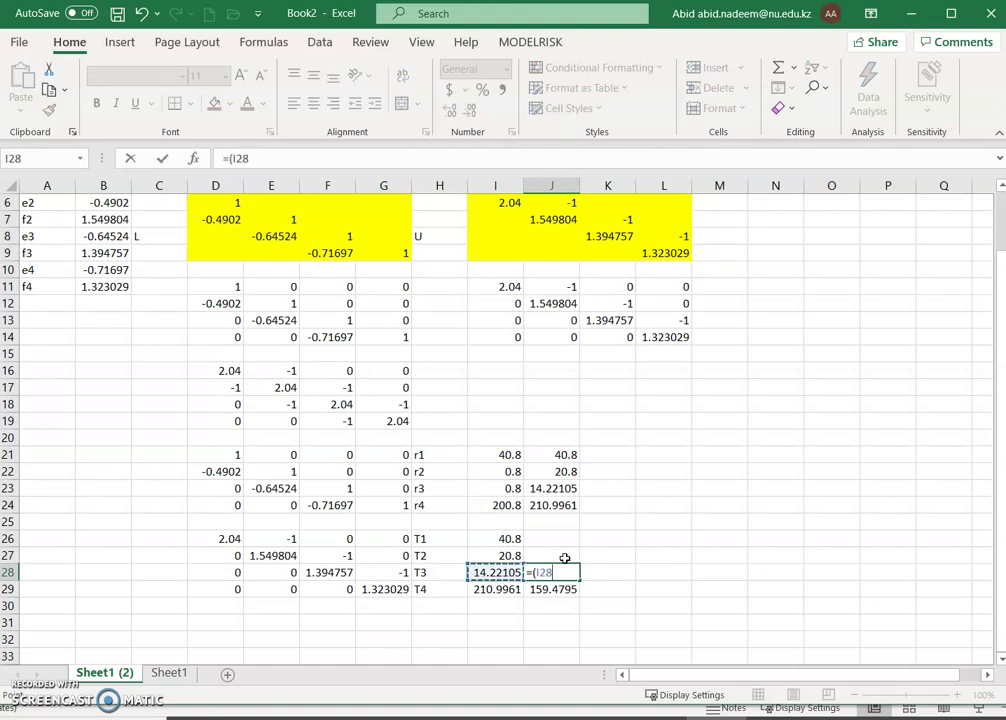
pyautogui.write('-')
pyautogui.press('Left')
pyautogui.press('Left')
pyautogui.press('Left')
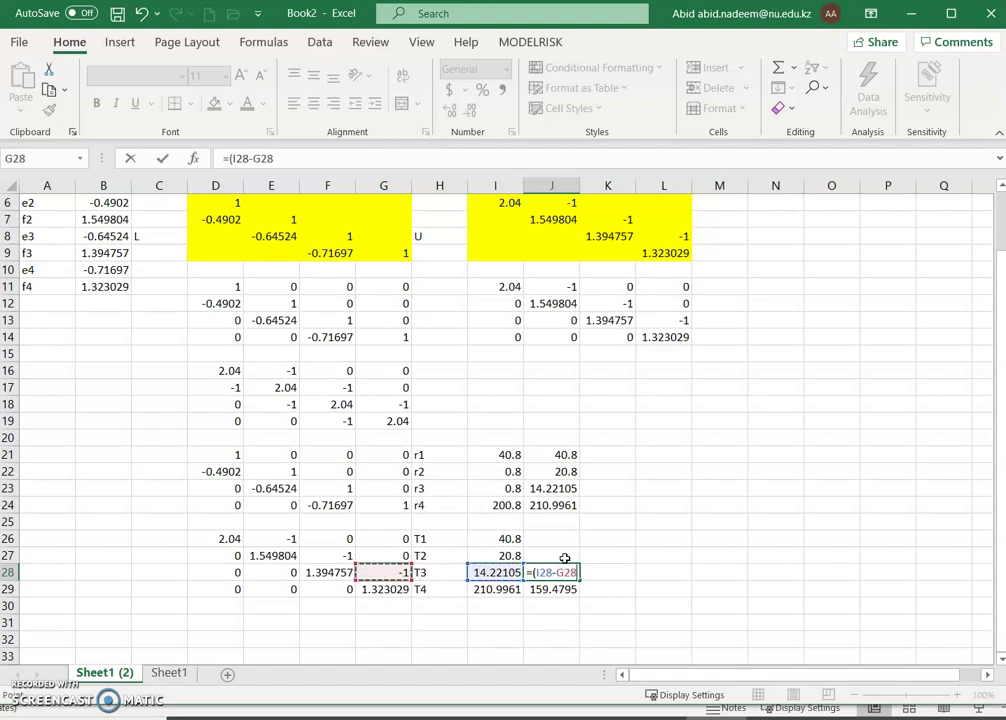
pyautogui.write('*')
pyautogui.press('Down')
pyautogui.write(')/')
pyautogui.press('Left')
pyautogui.press('Left')
pyautogui.press('Left')
pyautogui.press('Left')
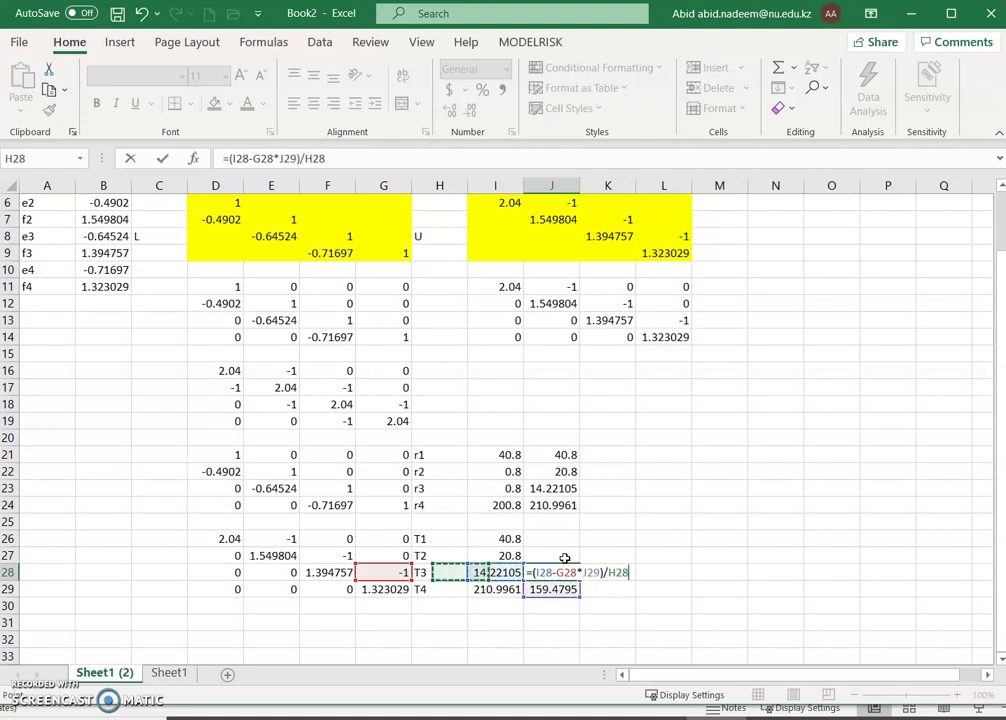
pyautogui.press('Return')
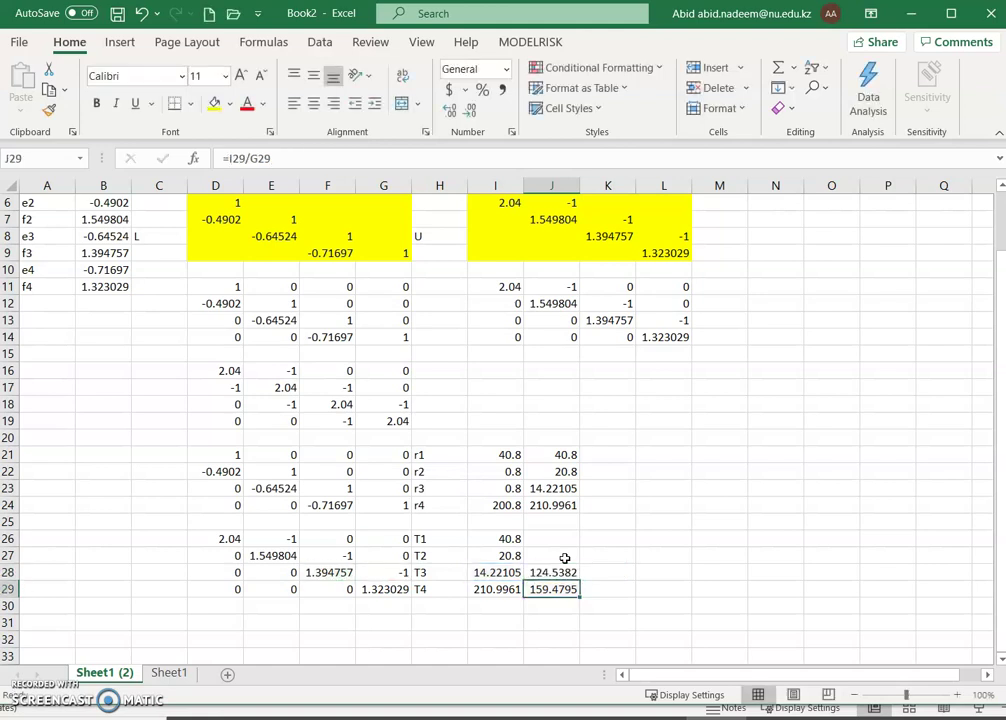
# Step: Calculate T2 in J27 by back substitution with =(I27-F27*J28)/E27
pyautogui.press('Up')
pyautogui.press('Up')
pyautogui.write('=')
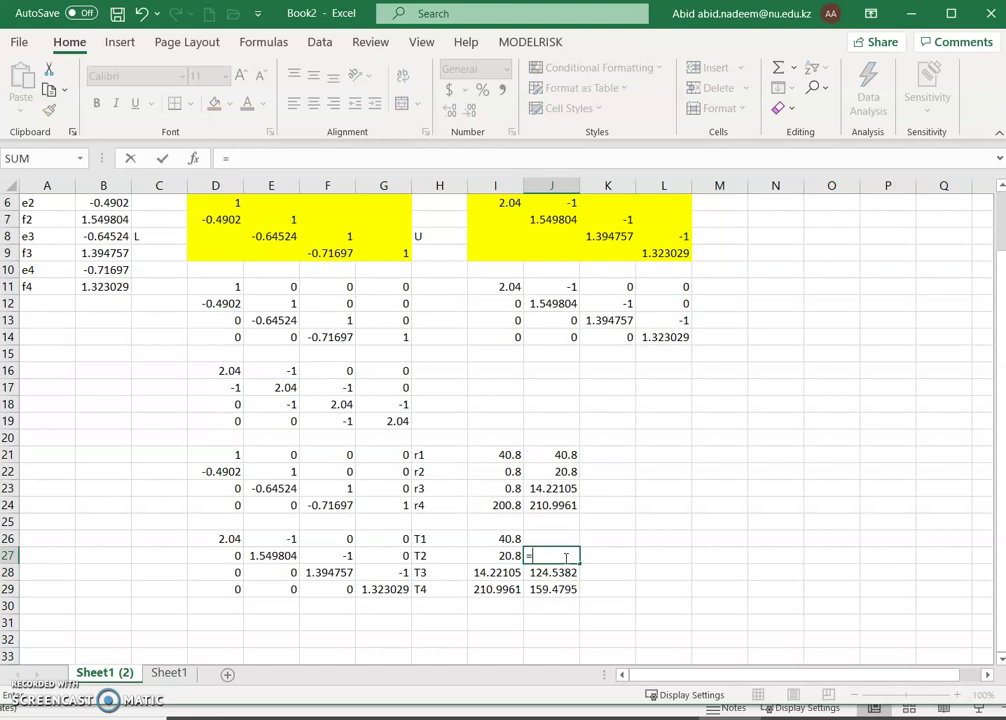
pyautogui.write('(')
pyautogui.press('Left')
pyautogui.write('-')
pyautogui.press('Left')
pyautogui.press('Left')
pyautogui.press('Left')
pyautogui.press('Left')
pyautogui.write('*')
pyautogui.press('Down')
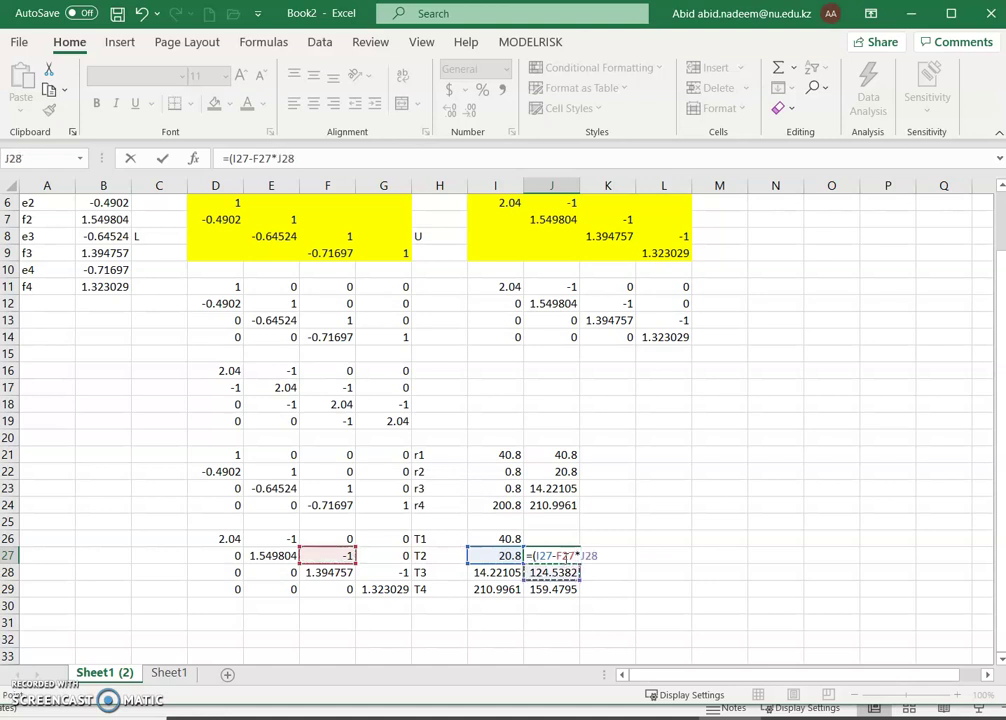
pyautogui.write(')/')
pyautogui.press('Left')
pyautogui.press('Left')
pyautogui.press('Left')
pyautogui.press('Left')
pyautogui.press('Left')
pyautogui.press('Return')
# Step: Calculate T1 in J26 by back substitution with =(I26-E26*J27)/D26
pyautogui.click(565, 557)
pyautogui.press('Up')
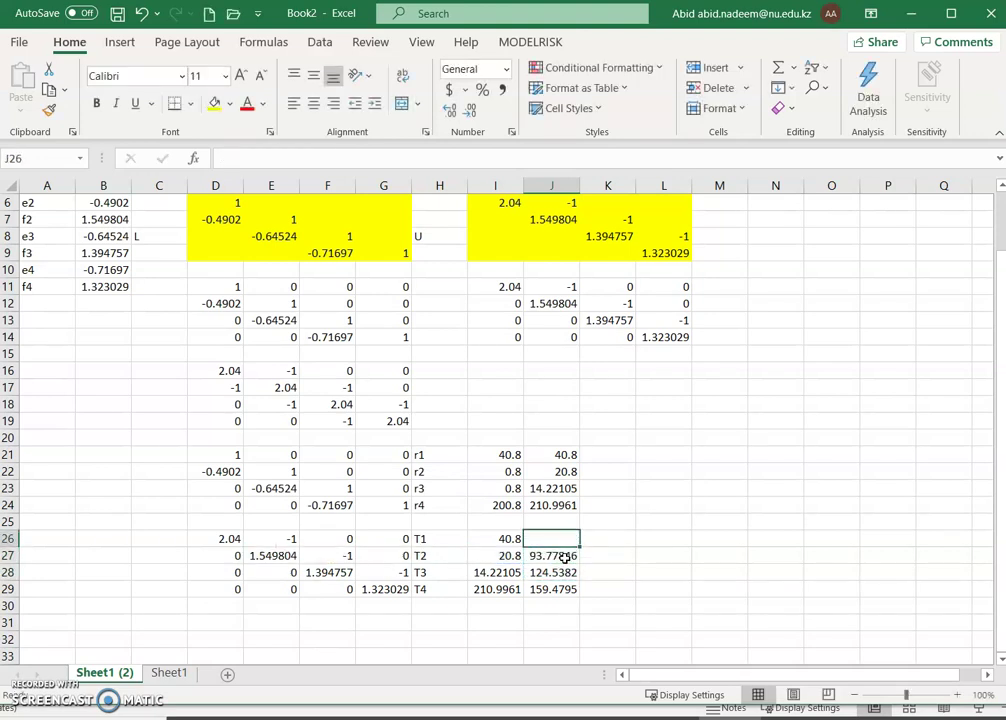
pyautogui.write('=(')
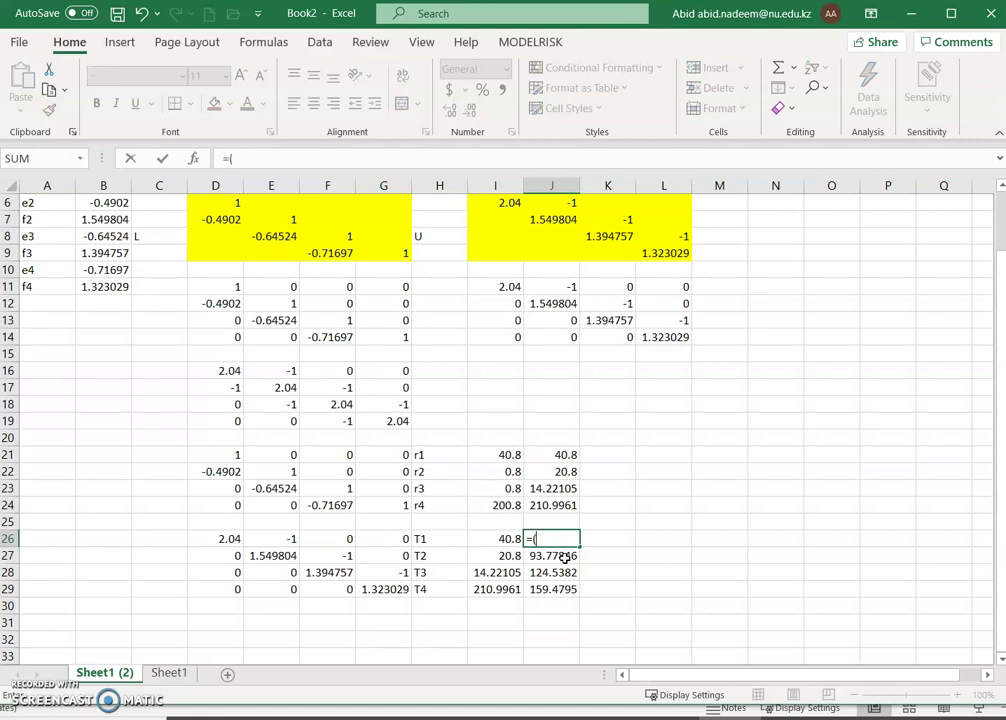
pyautogui.press('Left')
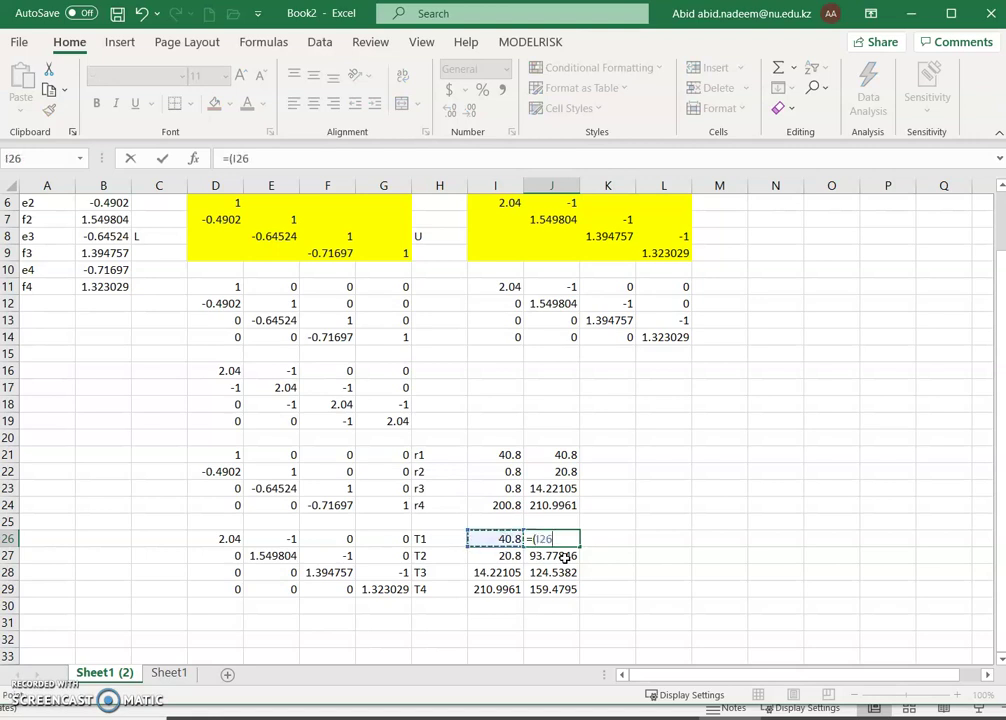
pyautogui.write('-')
pyautogui.press('Left')
pyautogui.press('Left')
pyautogui.press('Left')
pyautogui.press('Left')
pyautogui.press('Left')
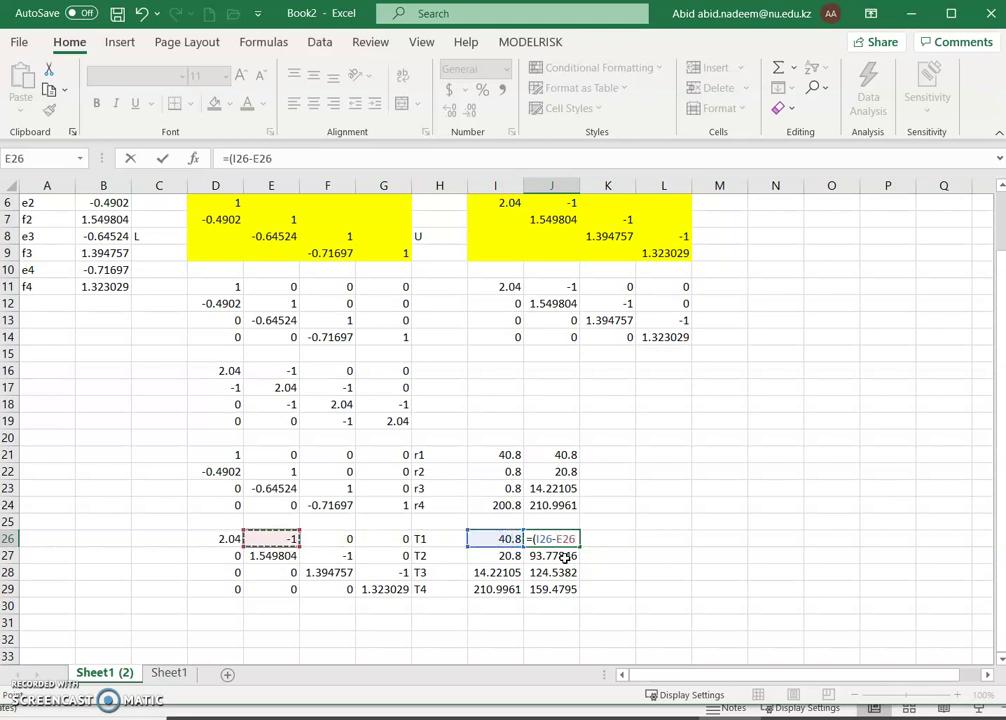
pyautogui.write('*')
pyautogui.click(565, 557)
pyautogui.write(')/')
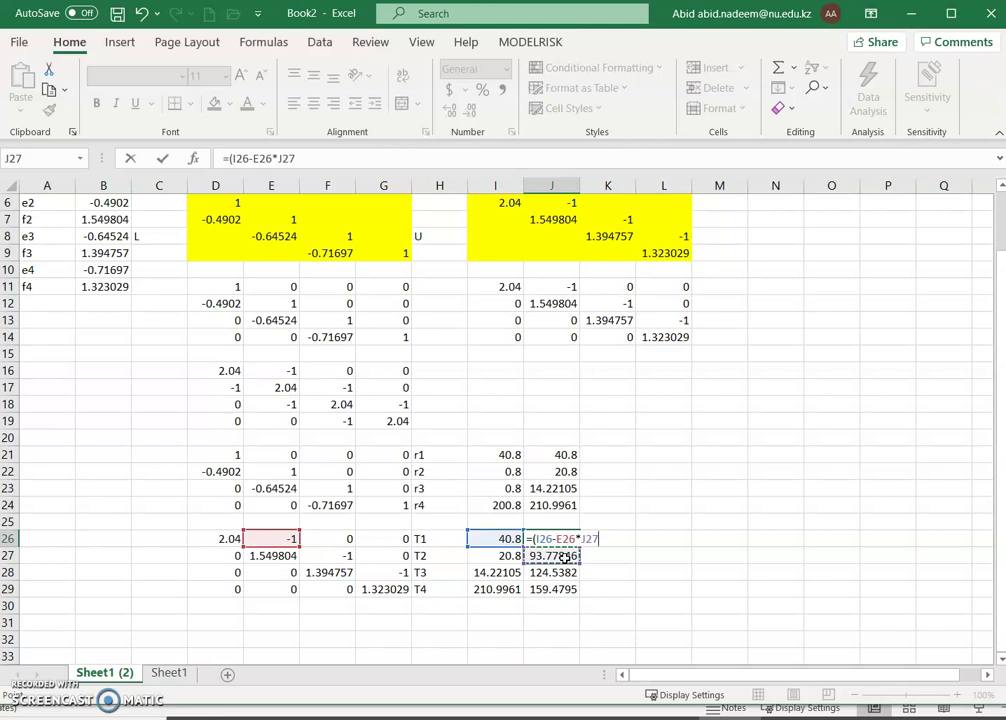
pyautogui.press('Left')
pyautogui.press('Left')
pyautogui.press('Left')
pyautogui.press('Left')
pyautogui.press('Left')
pyautogui.press('Left')
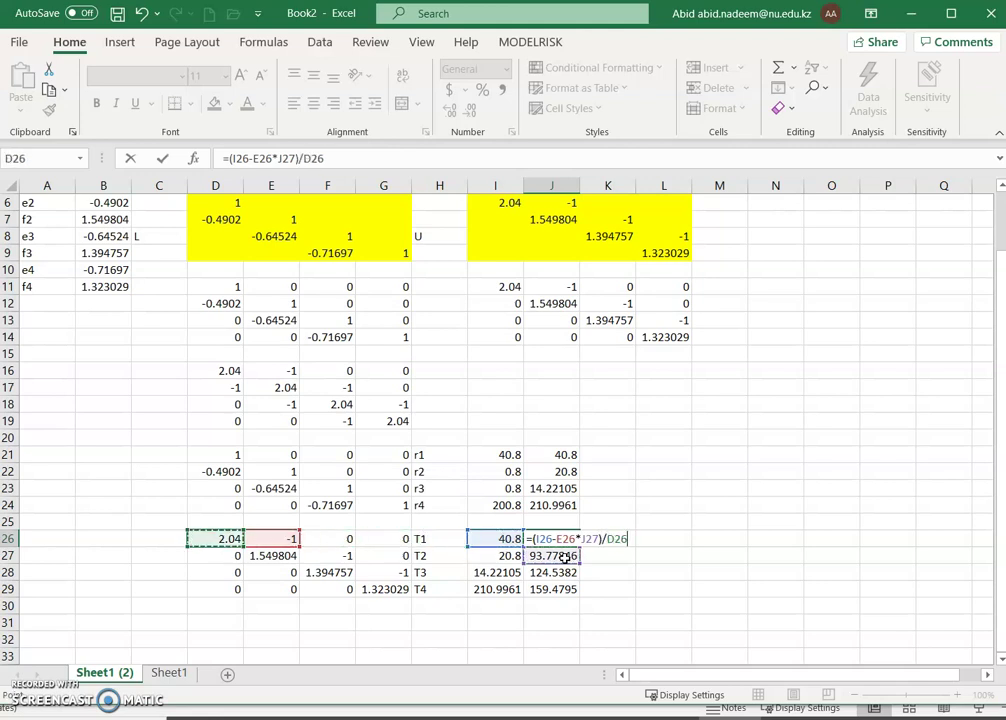
pyautogui.press('Return')
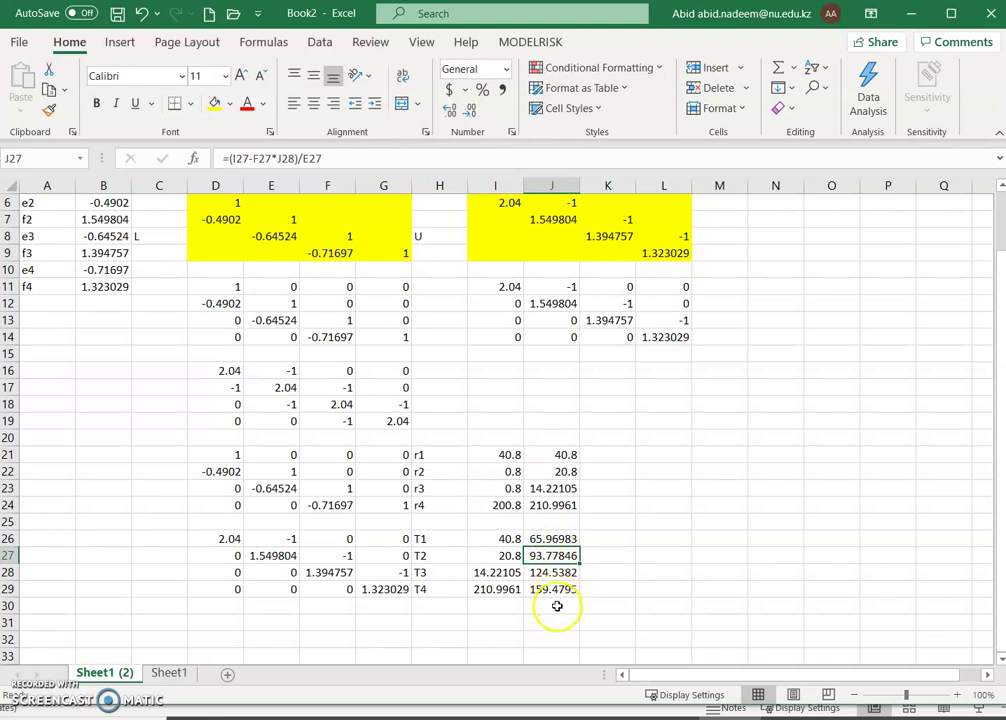
# Step: Review the T1 to T4 solution in J26:J29 against the original system at the start of the sheet
pyautogui.click(548, 540)
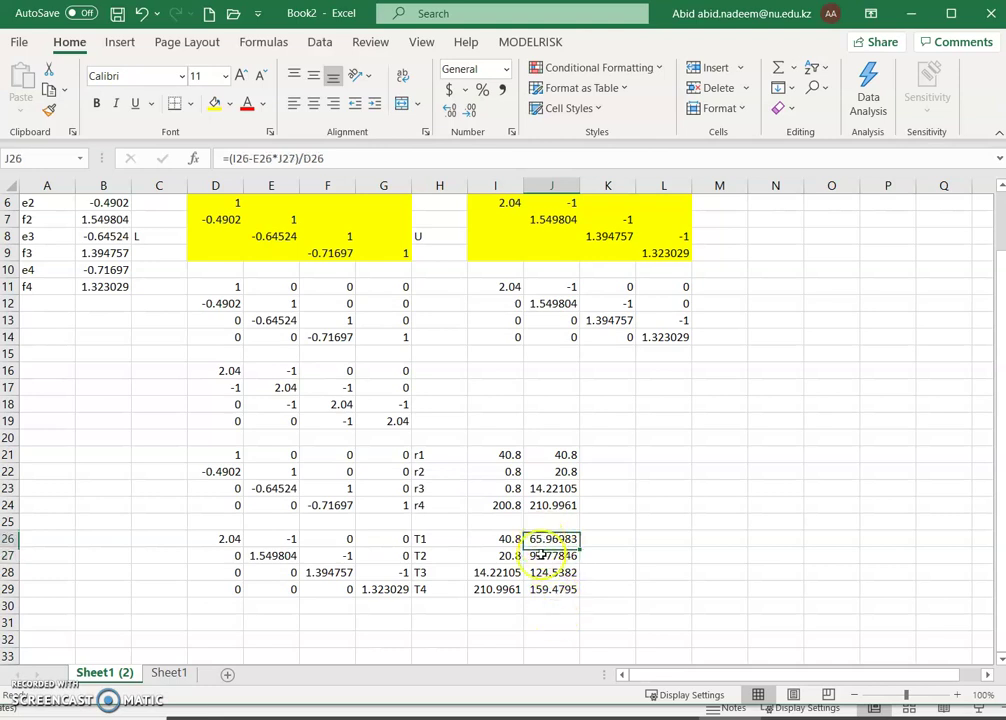
pyautogui.moveTo(540, 555); pyautogui.dragTo(547, 590)
pyautogui.scroll(2, 430, 460)
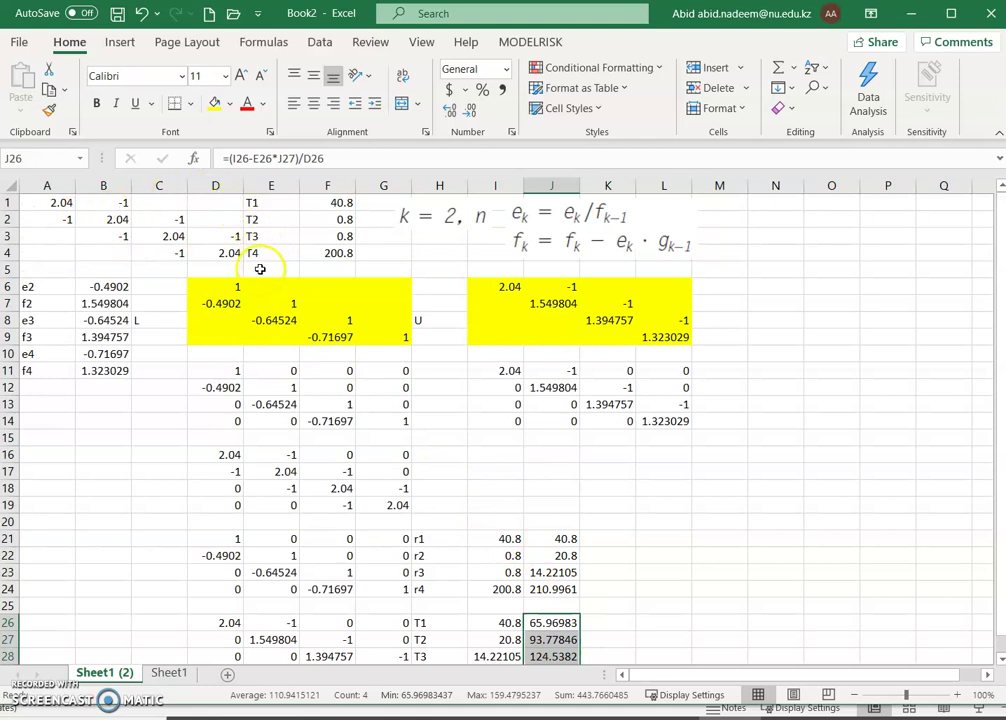
pyautogui.scroll(-2, 465, 455)
pyautogui.scroll(2, 500, 470)
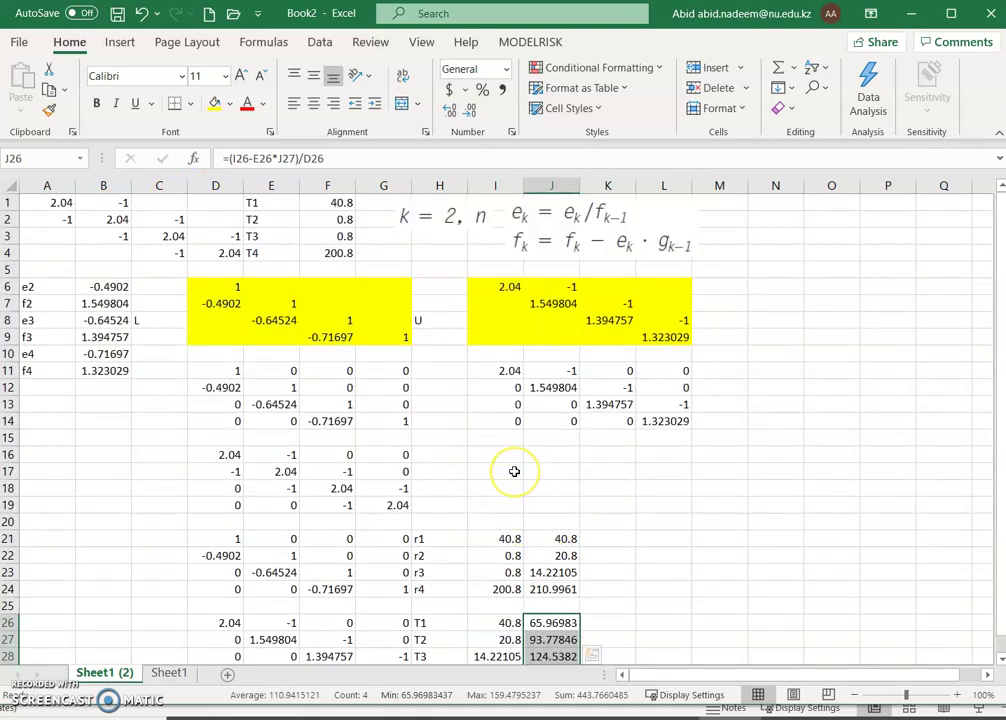
pyautogui.scroll(-2, 513, 472)
pyautogui.scroll(-1, 605, 521)
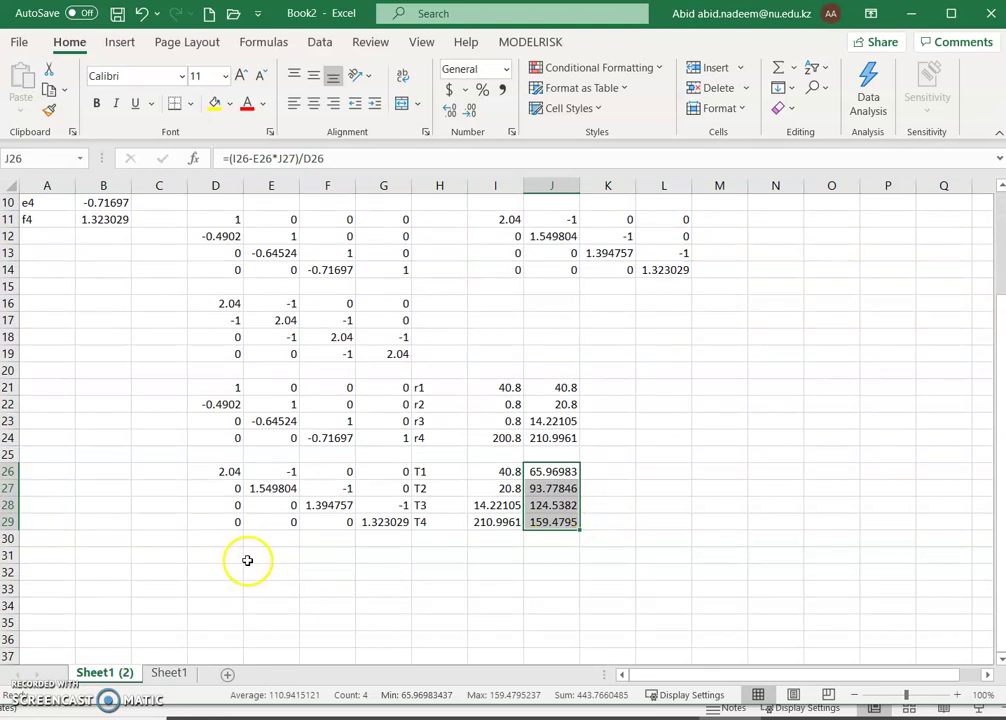
# Step: Link D31:G34 to the original coefficient matrix by entering =A1 in D31 and filling it across and down
pyautogui.click(225, 557)
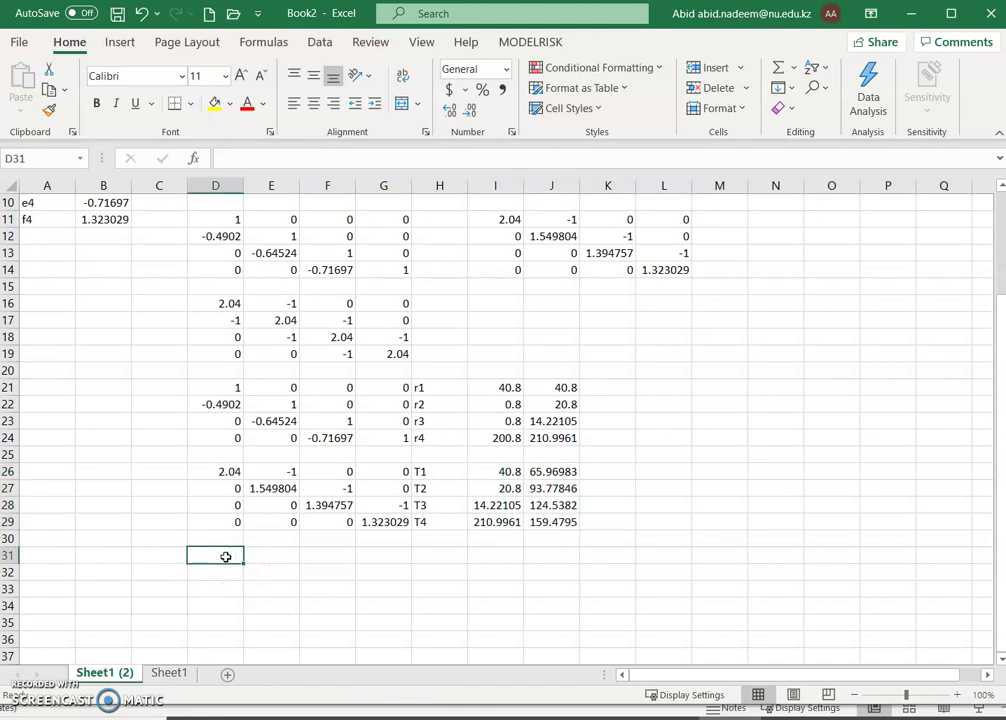
pyautogui.write('=')
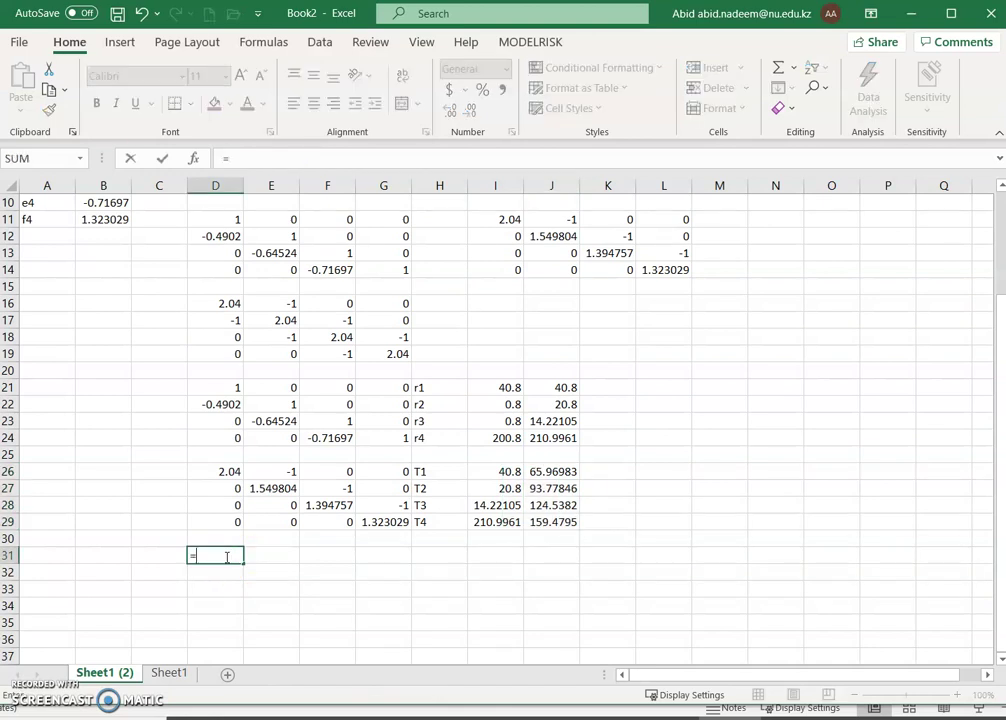
pyautogui.scroll(3, 173, 532)
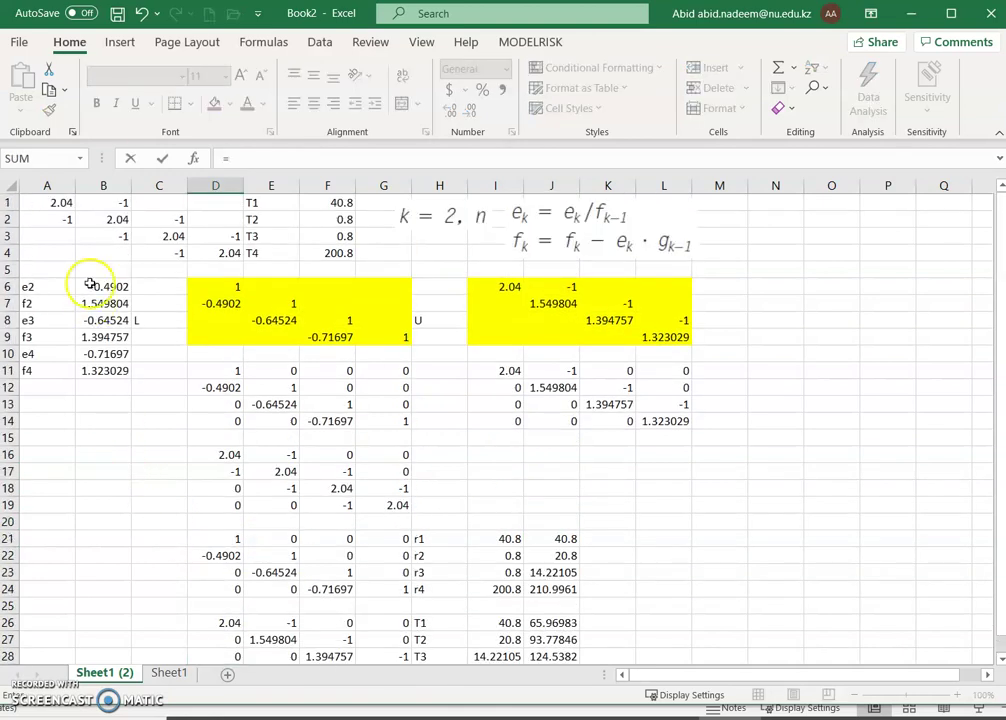
pyautogui.click(62, 202)
pyautogui.press('Return')
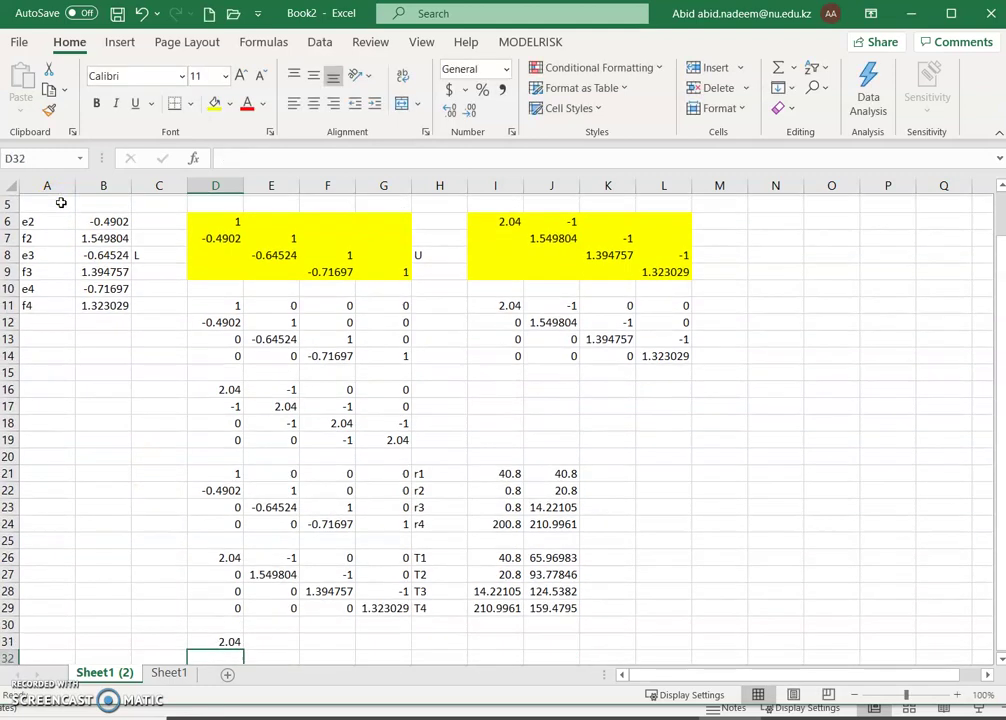
pyautogui.scroll(1, 440, 481)
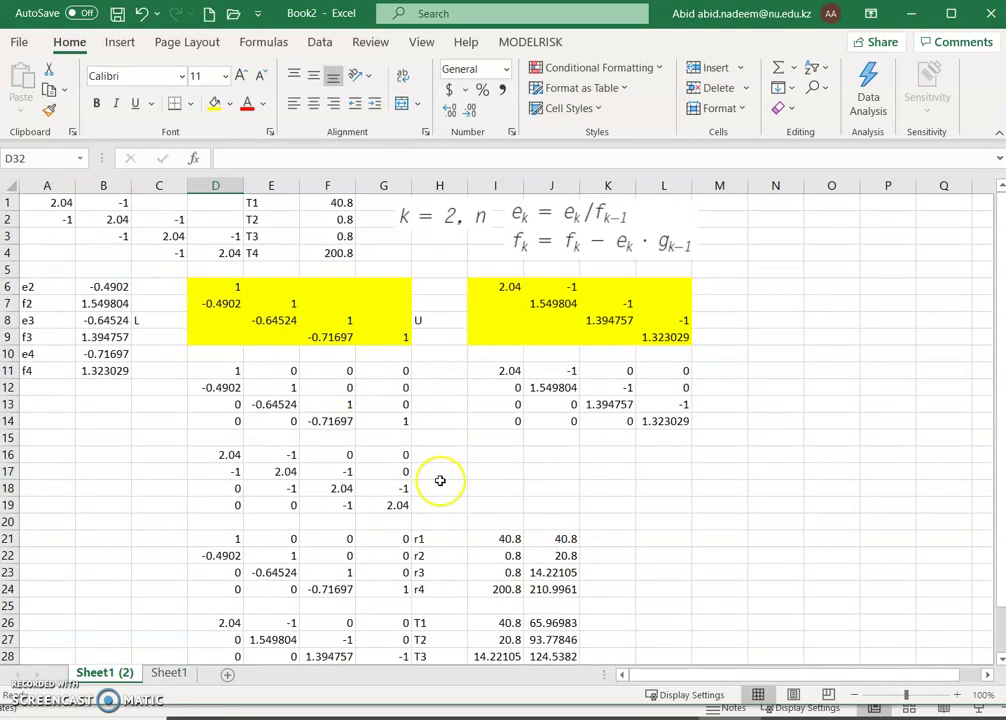
pyautogui.scroll(-3, 441, 479)
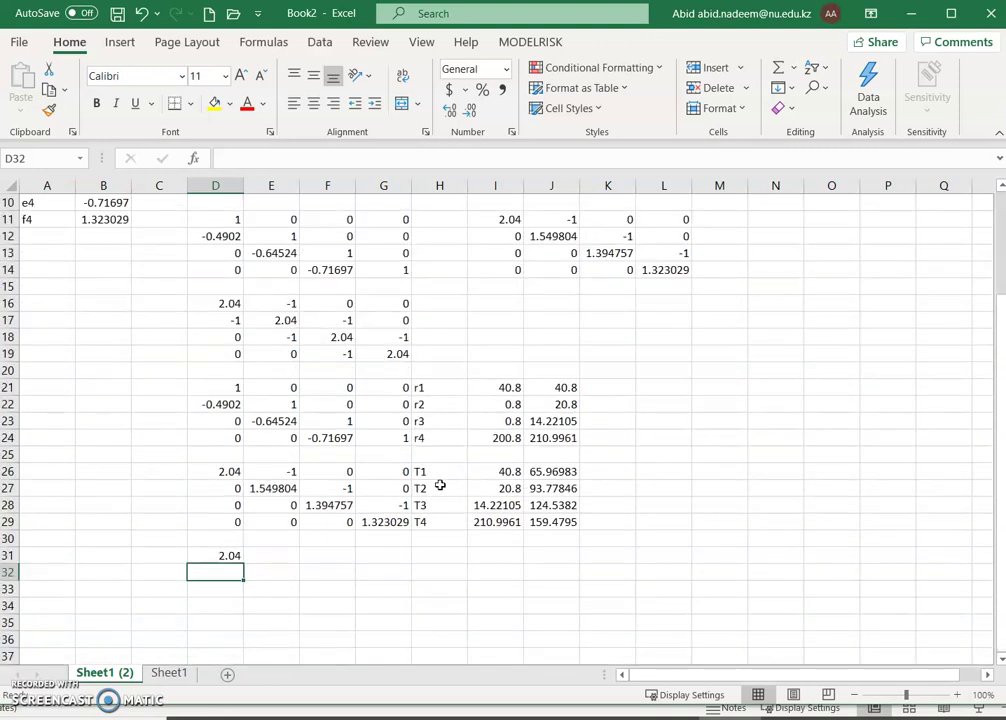
pyautogui.click(231, 555)
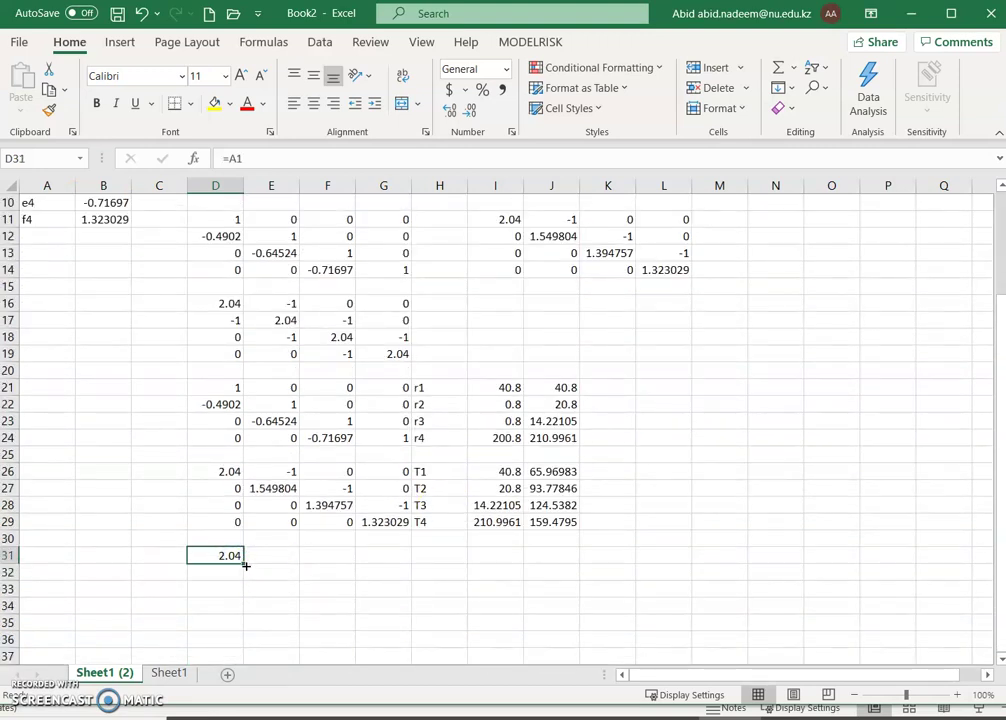
pyautogui.moveTo(245, 565); pyautogui.dragTo(406, 610)
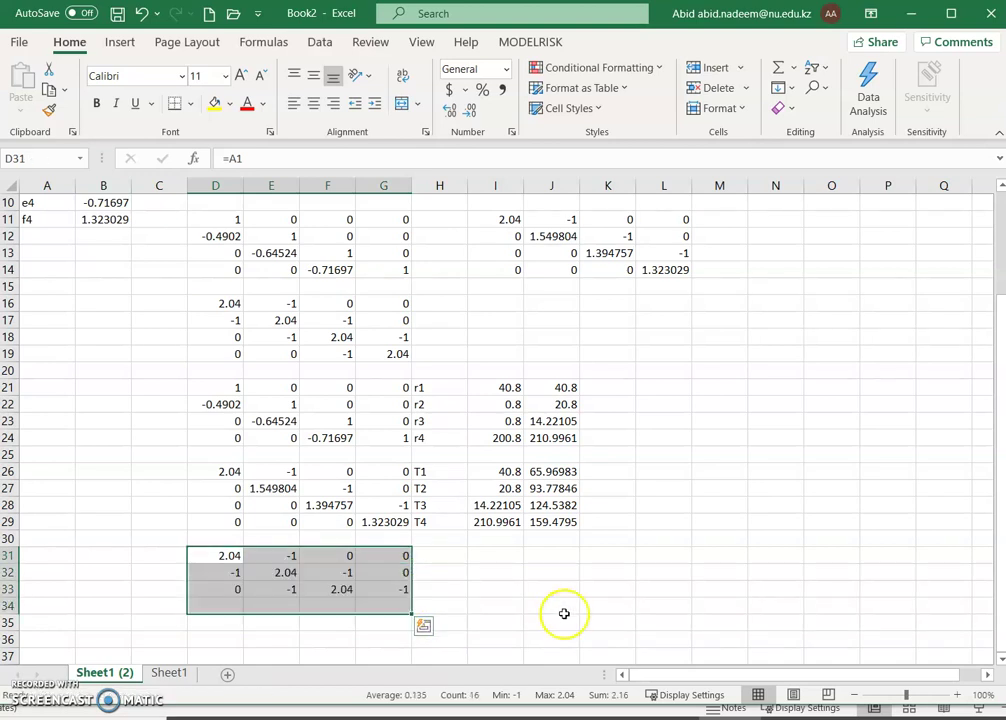
# Step: Link the T1 to T4 solution into H31:H34 by entering =J26 in H31 and filling it down
pyautogui.click(450, 555)
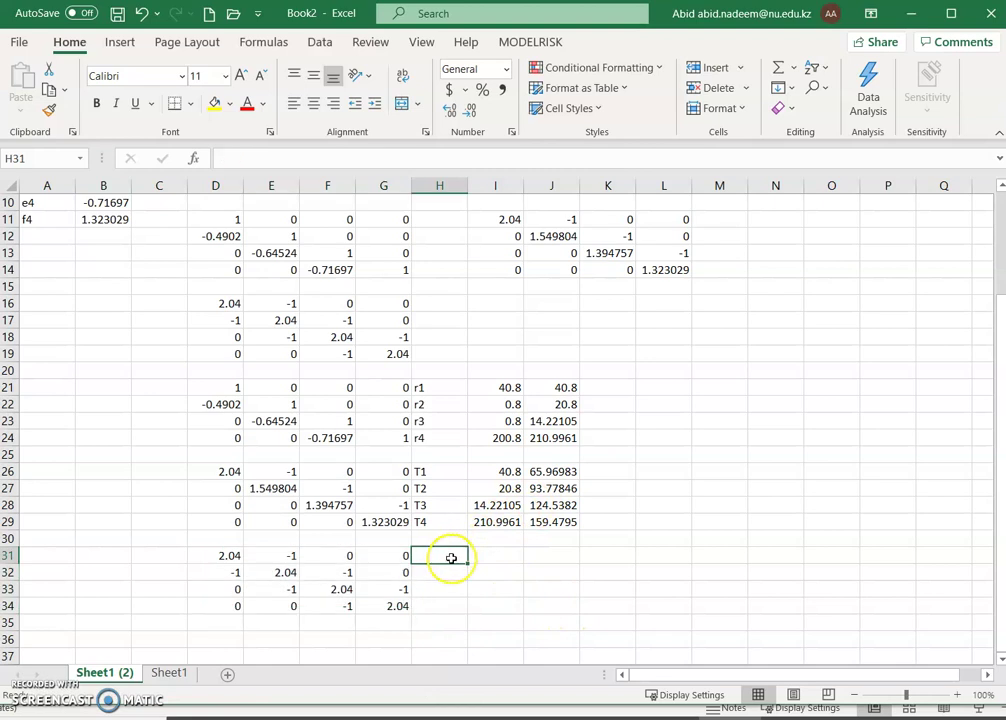
pyautogui.write('=')
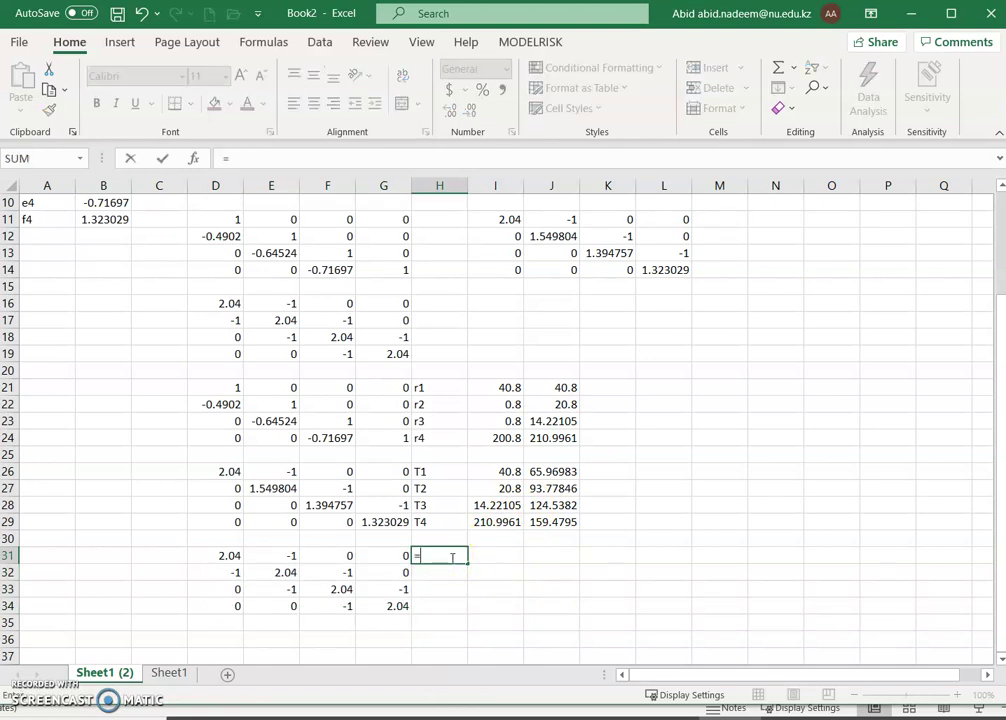
pyautogui.click(537, 476)
pyautogui.press('Return')
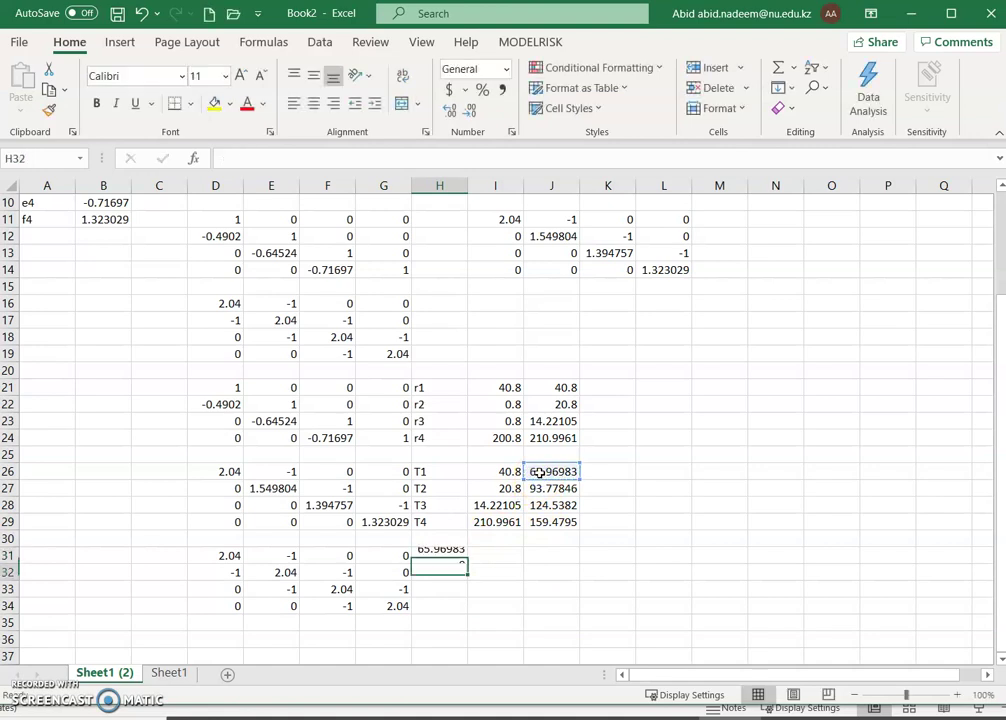
pyautogui.click(455, 555)
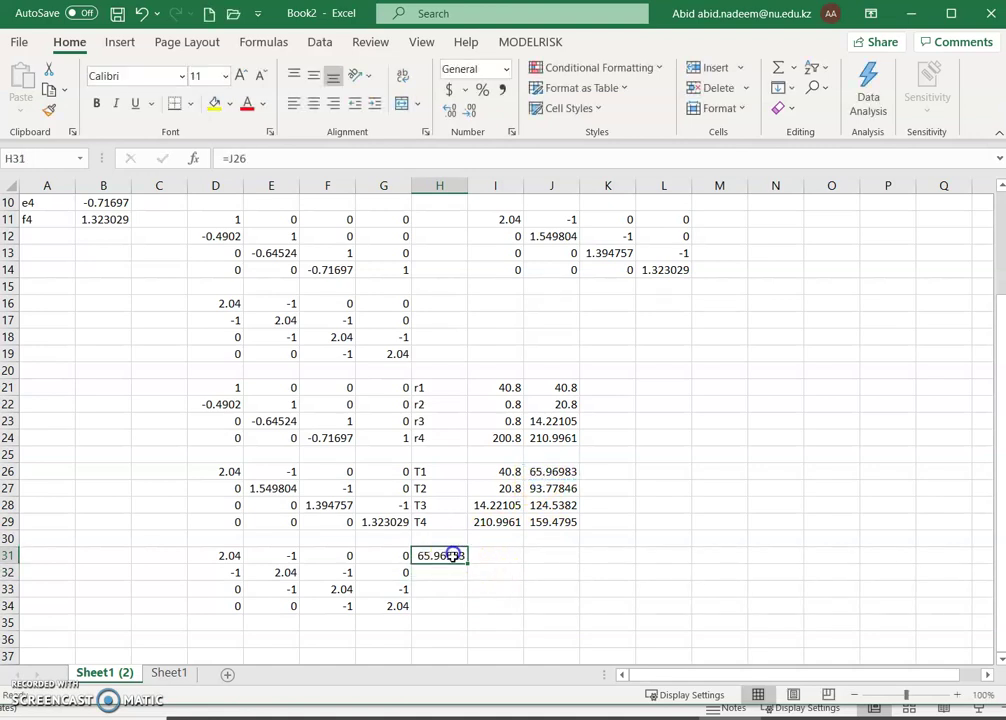
pyautogui.moveTo(470, 565); pyautogui.dragTo(458, 608)
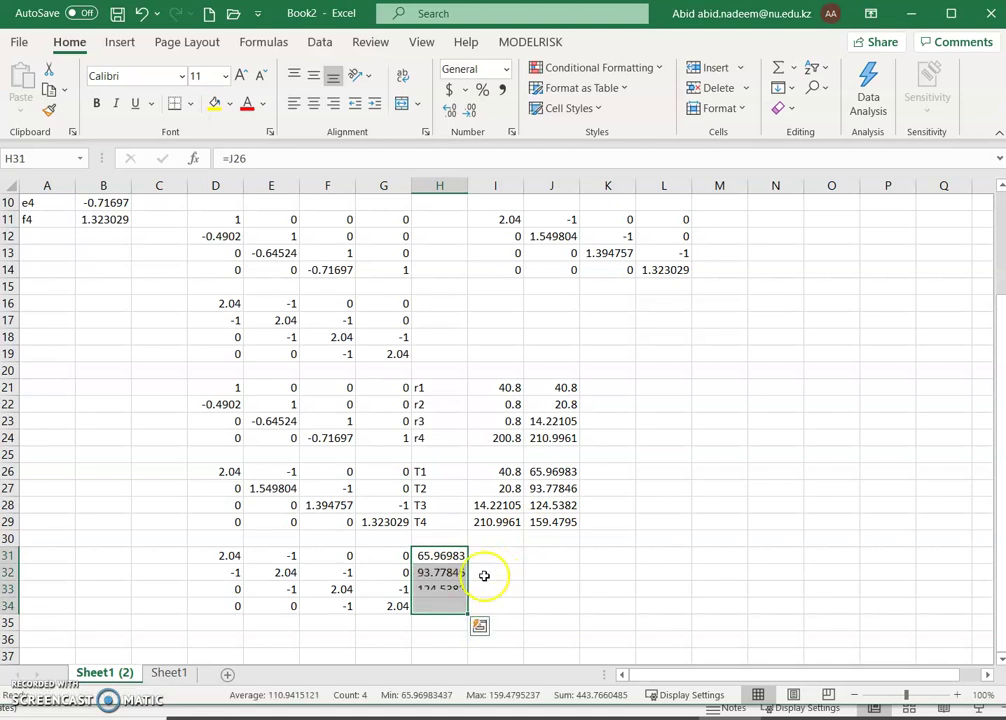
# Step: Multiply the coefficient matrix by the T1 to T4 solution in I31:I34 with the array formula =MMULT(D31:G34,H31:H34)
pyautogui.moveTo(486, 560); pyautogui.dragTo(490, 604)
pyautogui.write('=')
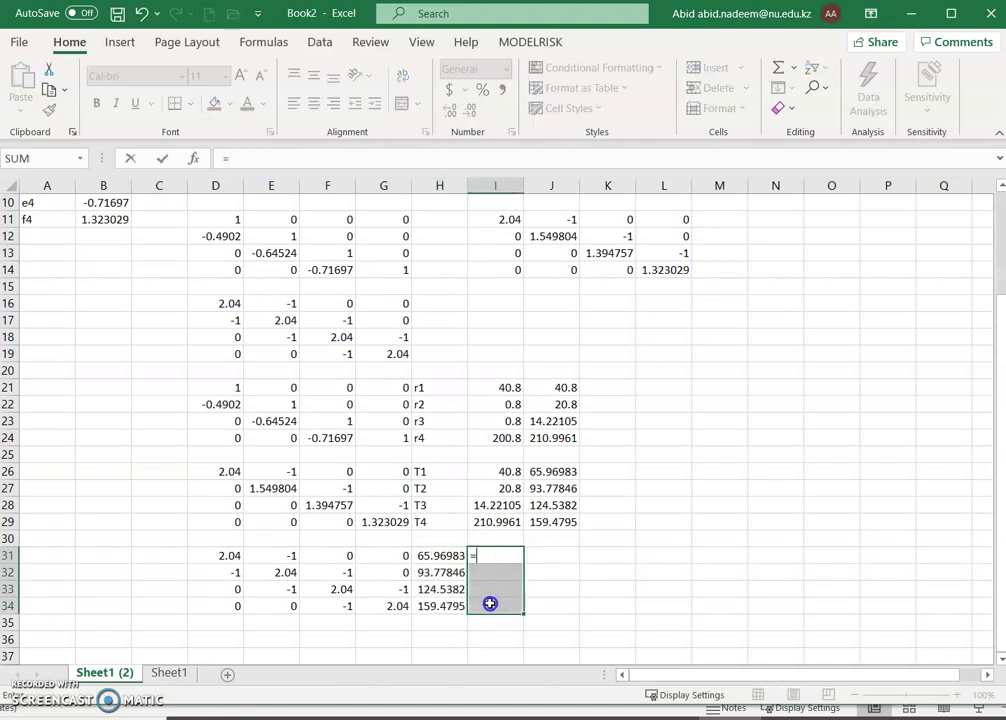
pyautogui.write('mu')
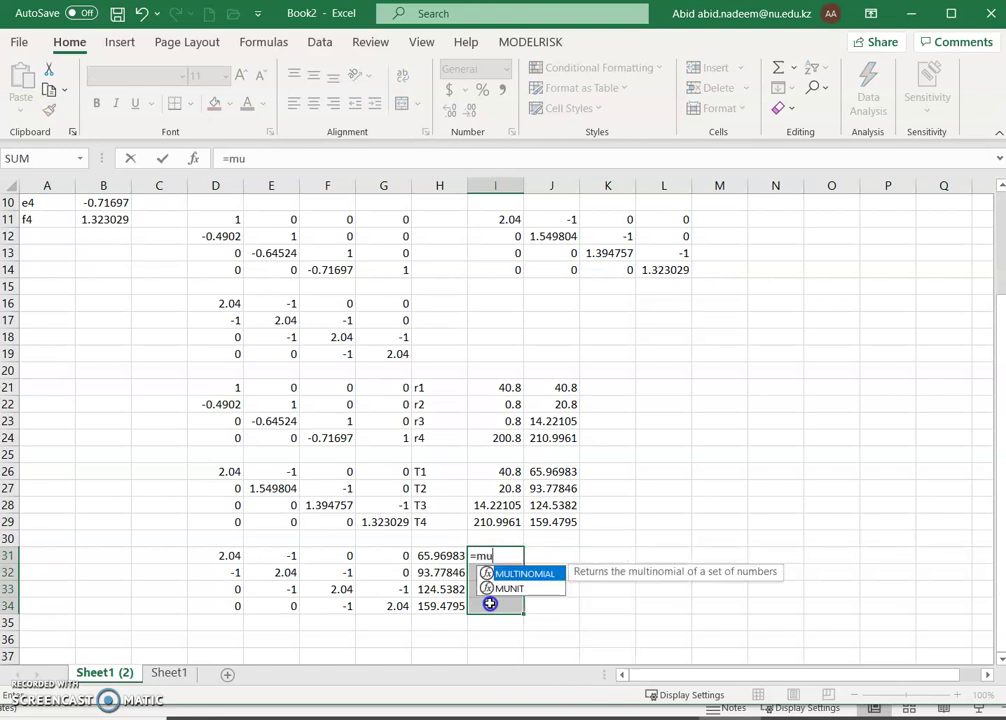
pyautogui.press('BackSpace')
pyautogui.write('m')
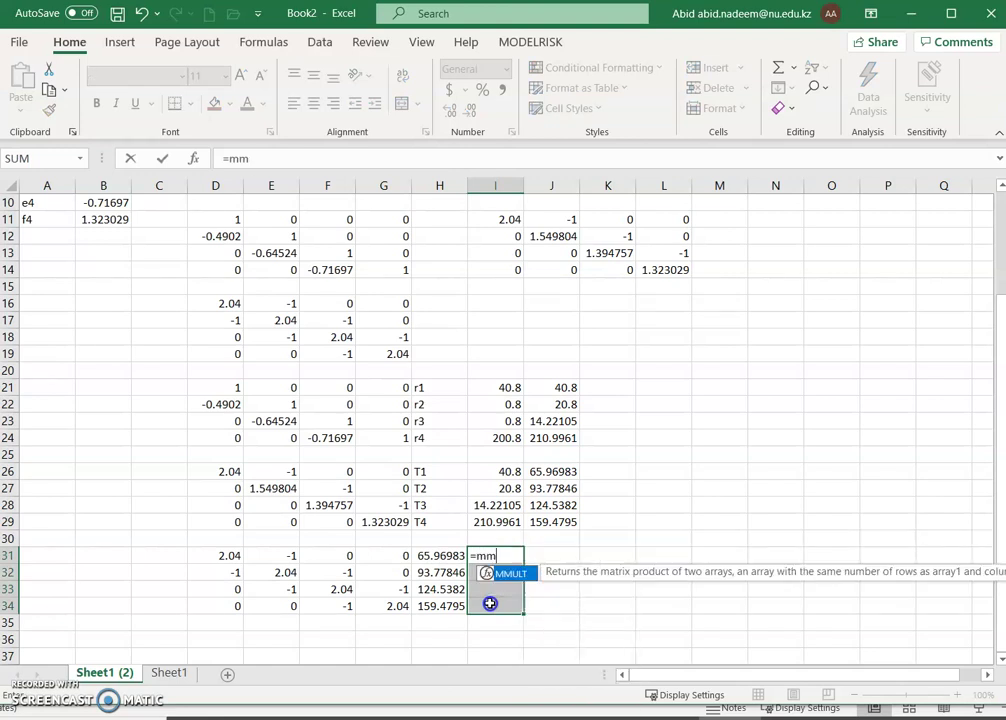
pyautogui.write('ult(')
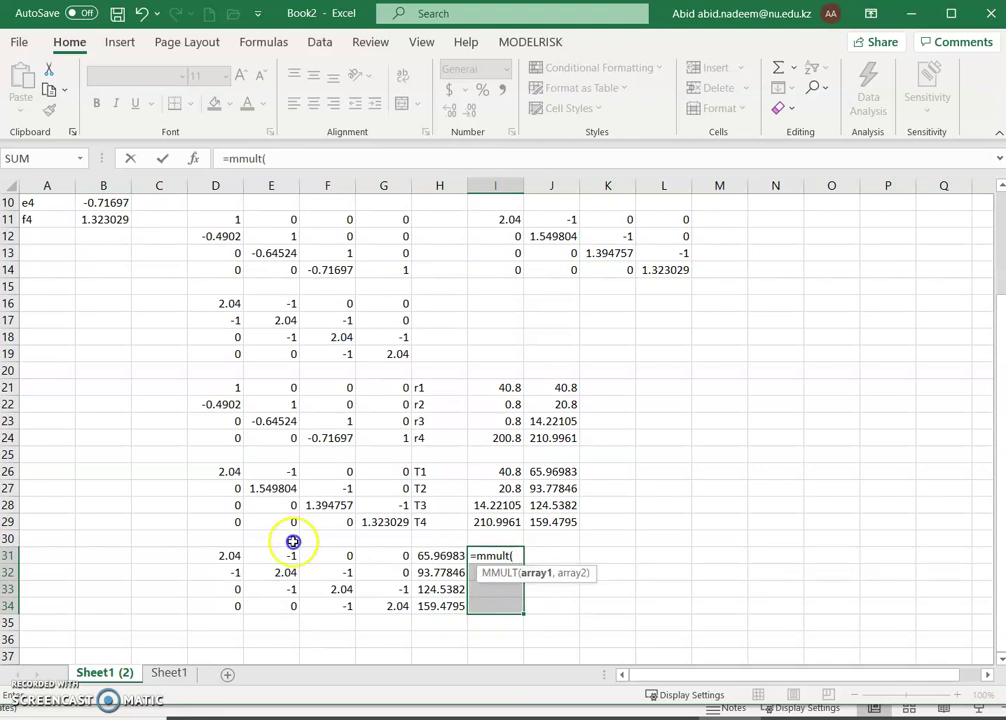
pyautogui.moveTo(215, 555); pyautogui.dragTo(377, 600)
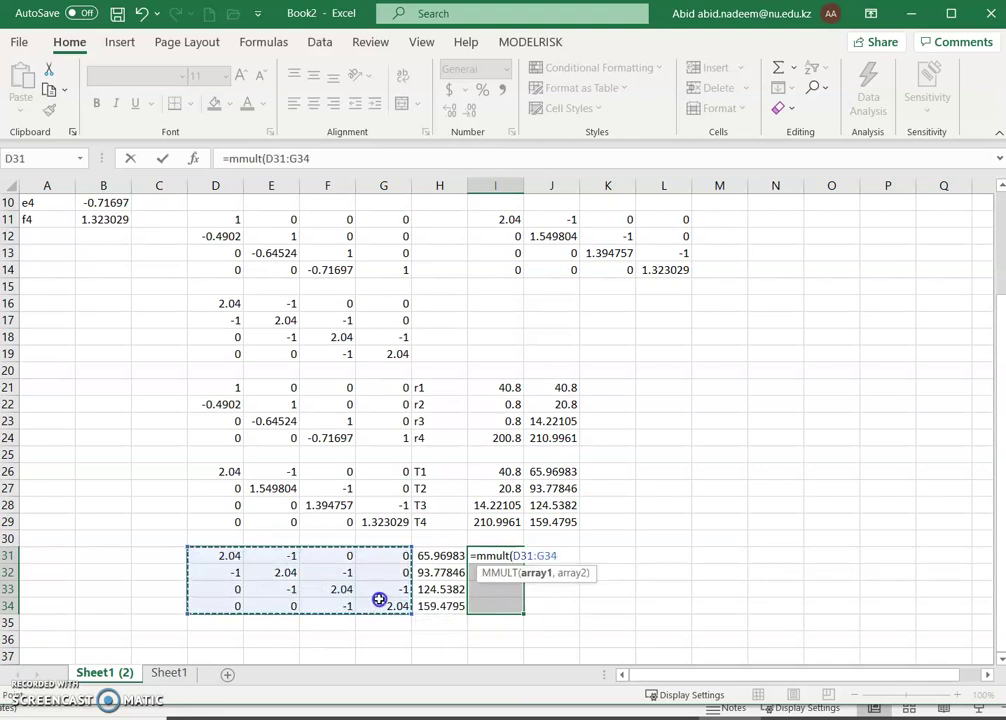
pyautogui.write(',')
pyautogui.moveTo(449, 555); pyautogui.dragTo(434, 597)
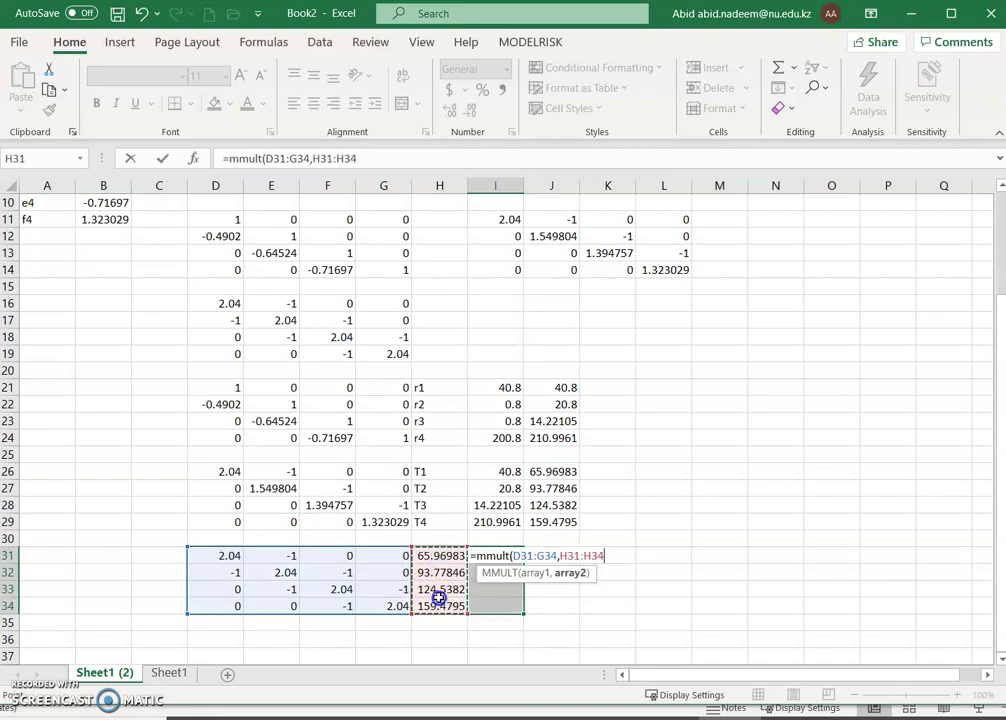
pyautogui.write(')')
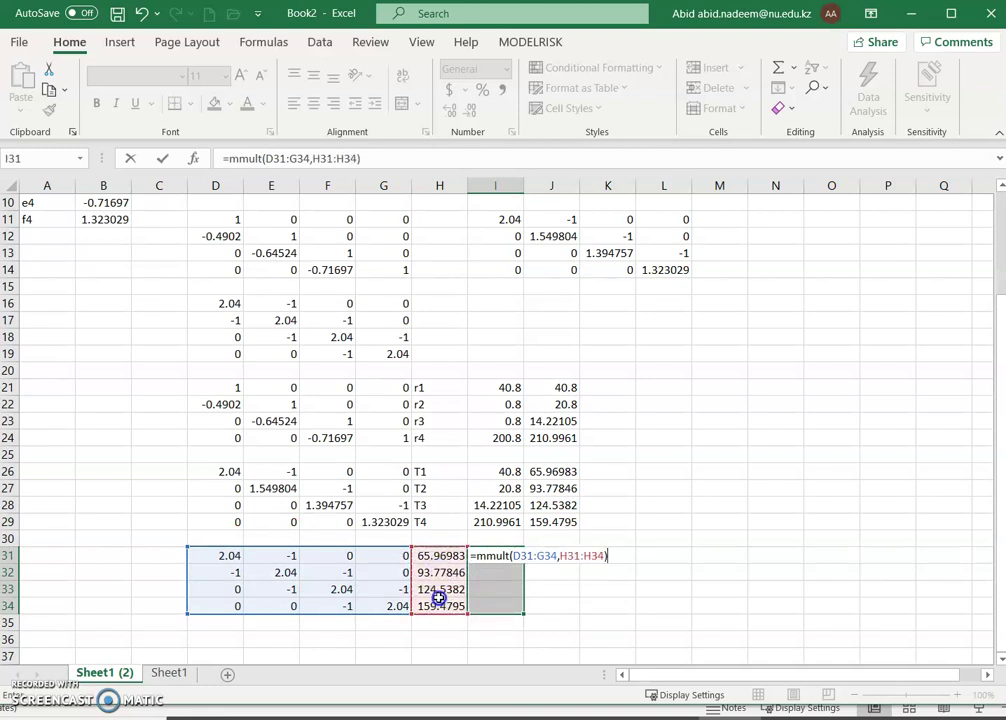
pyautogui.hotkey('ctrl', 'shift', 'Return')
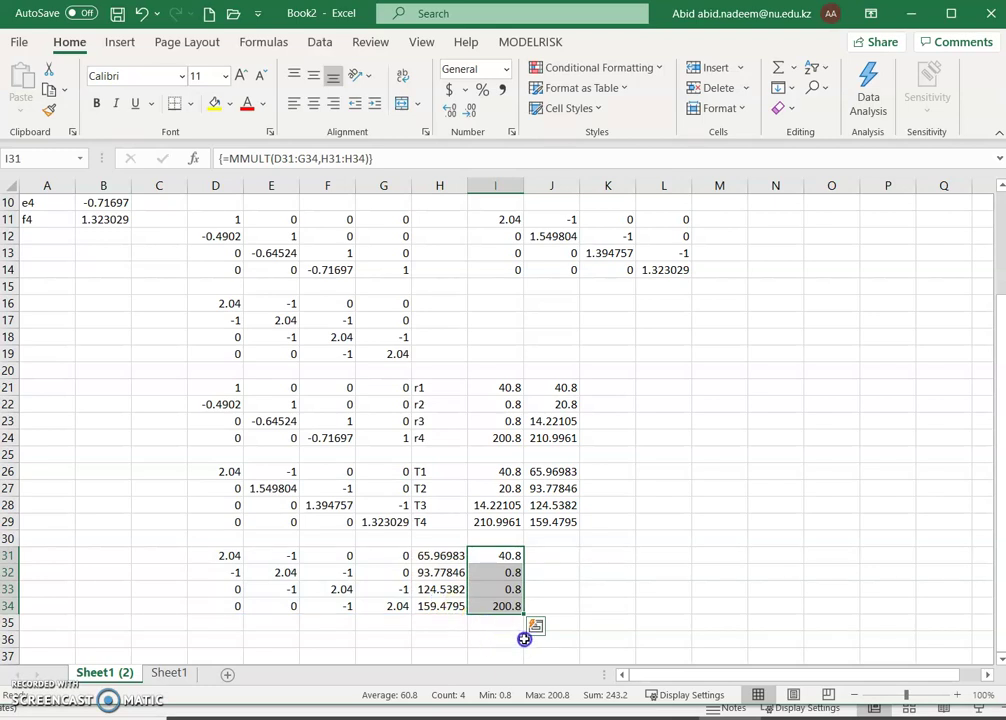
# Step: Compare the product in I31:I34 with the original right-hand side in F1:F4, and bring up the Cholesky Decomposition slide in the presentation
pyautogui.scroll(3, 369, 378)
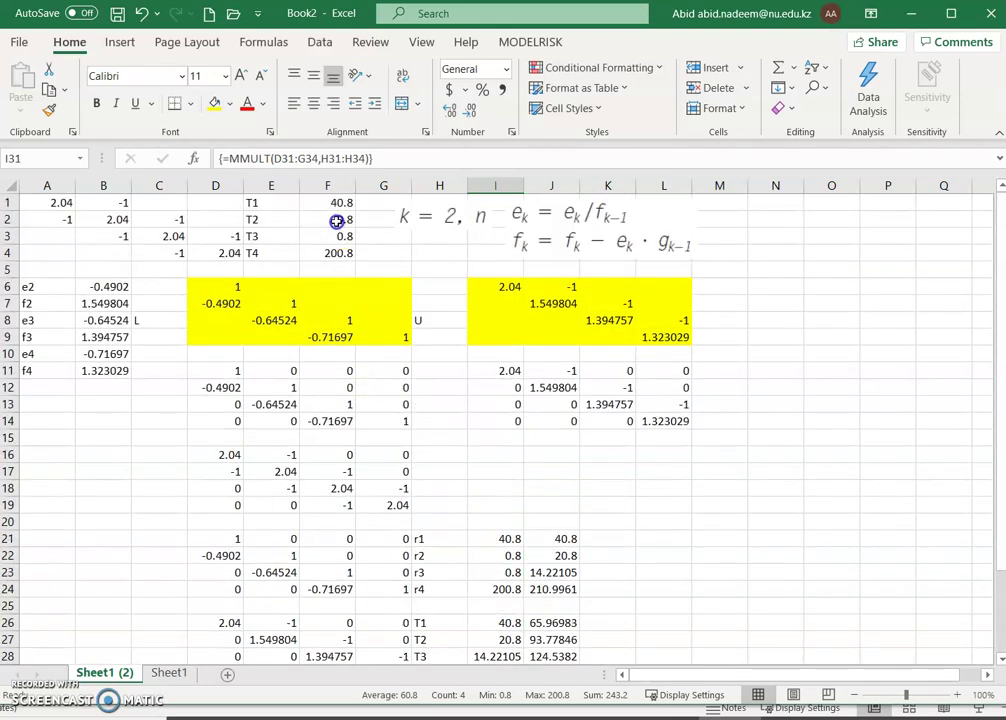
pyautogui.scroll(-2, 406, 563)
pyautogui.scroll(-3, 485, 592)
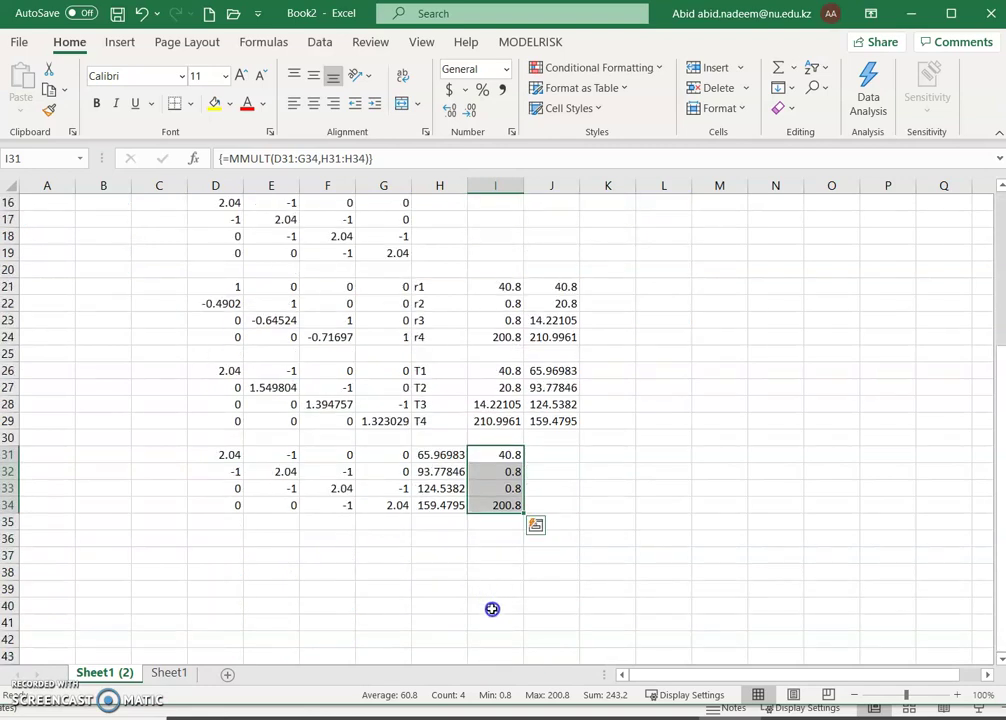
pyautogui.scroll(5, 492, 609)
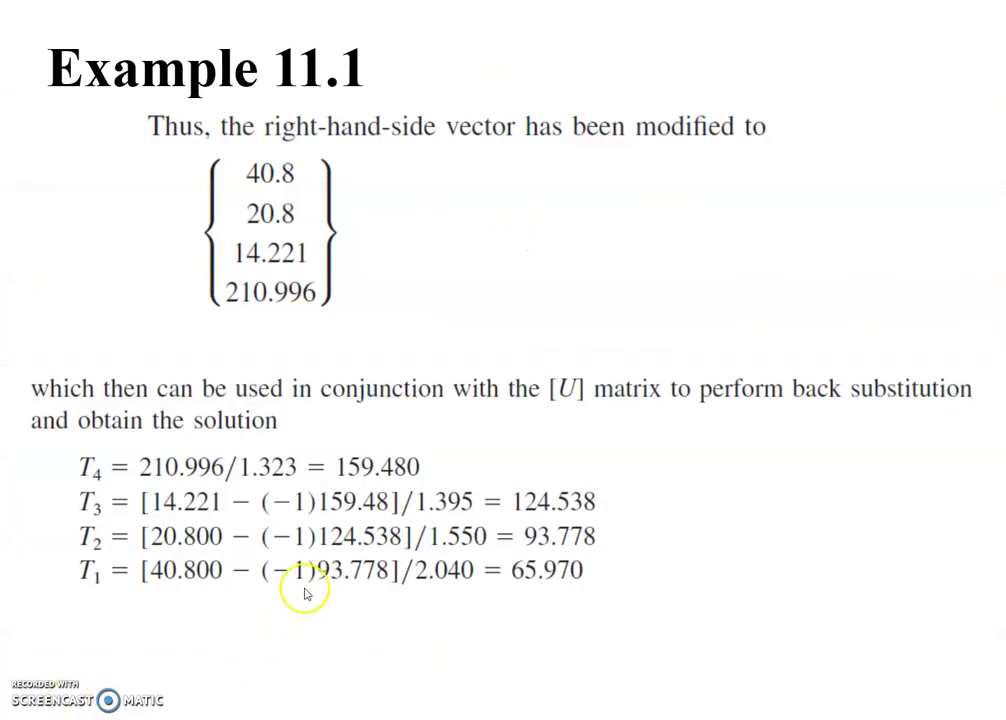
pyautogui.press('Right')
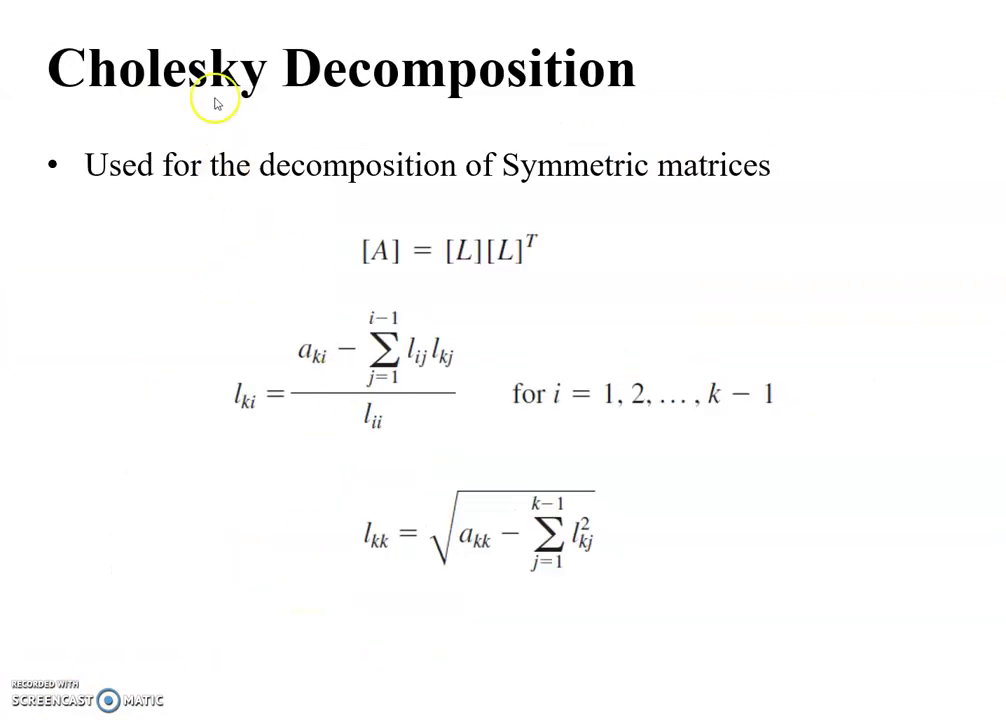
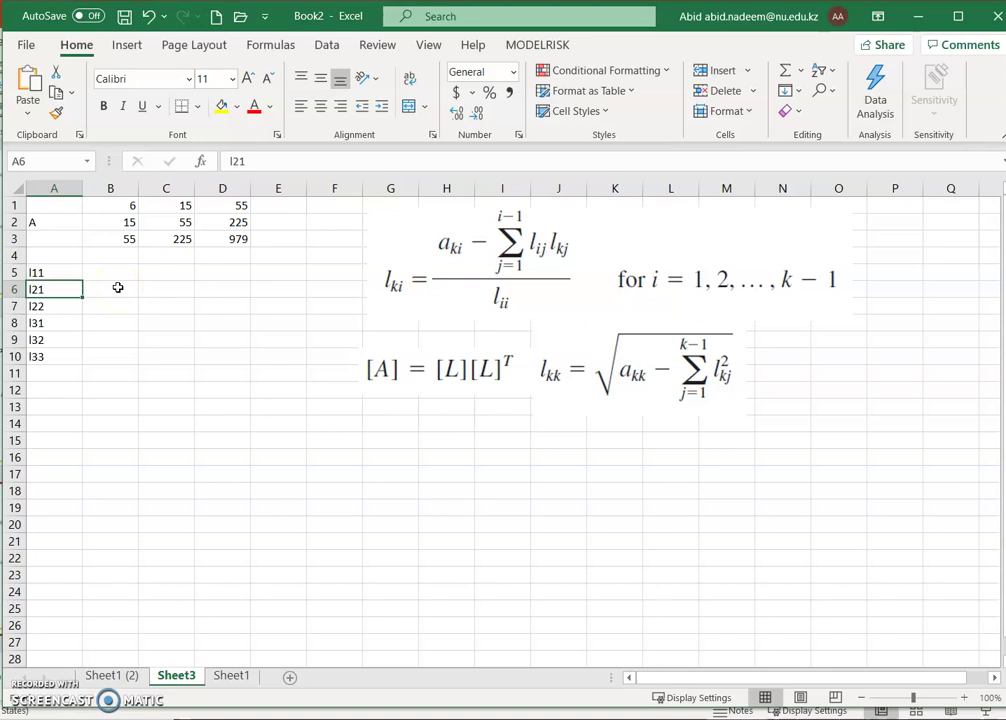
# Step: Go through the Cholesky element labels l11 to l33 in A5:A10 to review the order of calculation
pyautogui.press('Down')
pyautogui.press('Down')
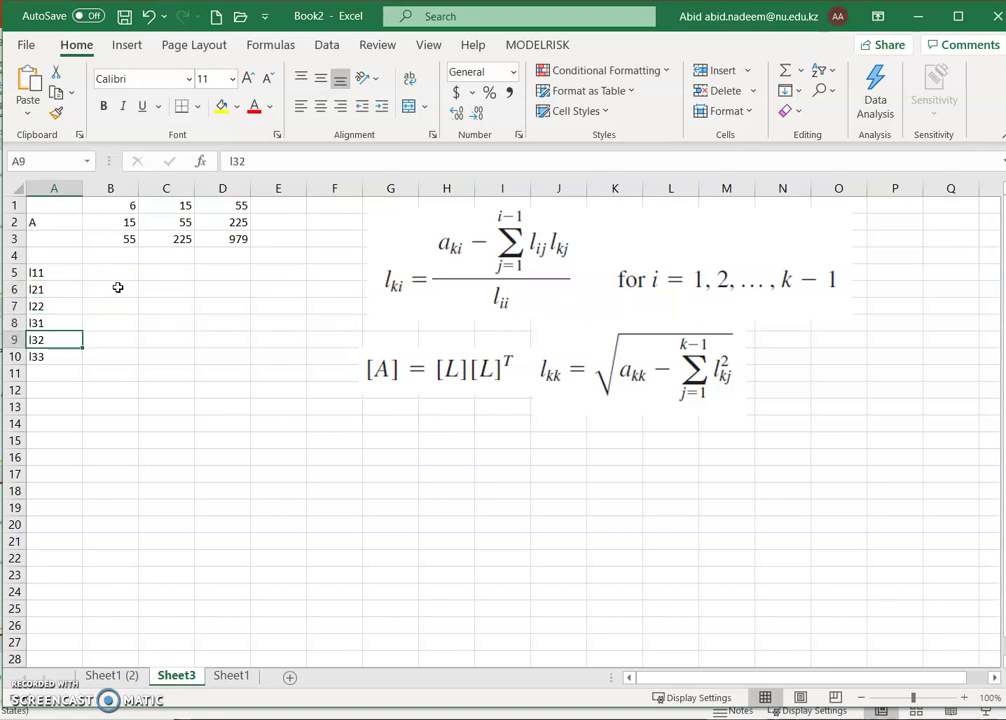
pyautogui.press('Up')
pyautogui.press('Up')
pyautogui.press('Up')
pyautogui.press('Up')
pyautogui.press('Up')
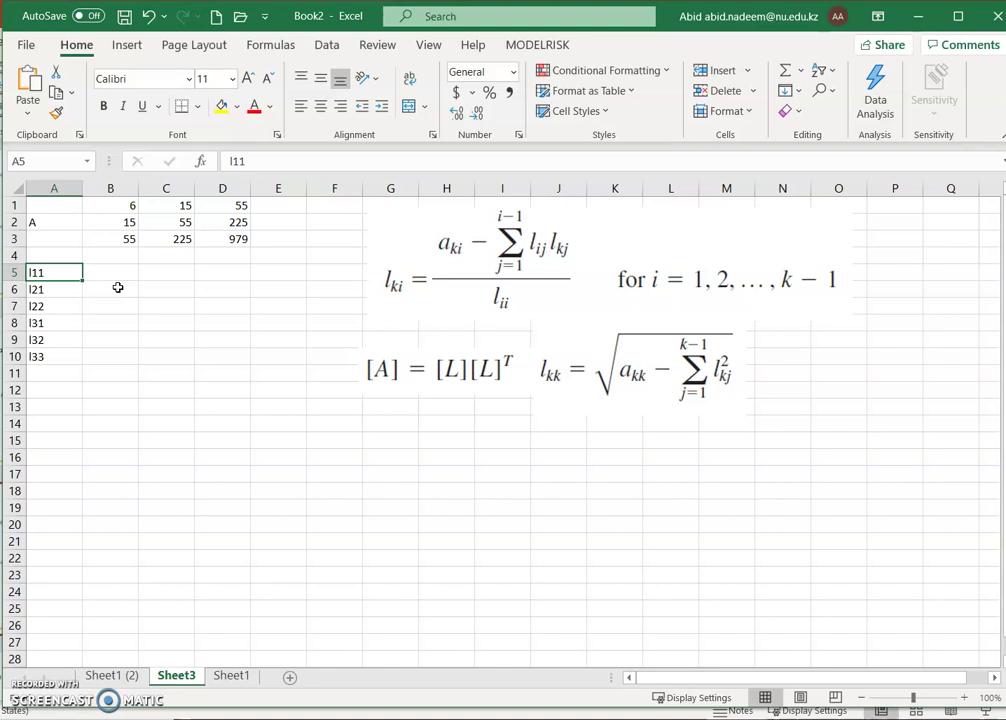
pyautogui.press('Down')
pyautogui.press('Down')
pyautogui.press('Down')
pyautogui.press('Down')
pyautogui.press('Down')
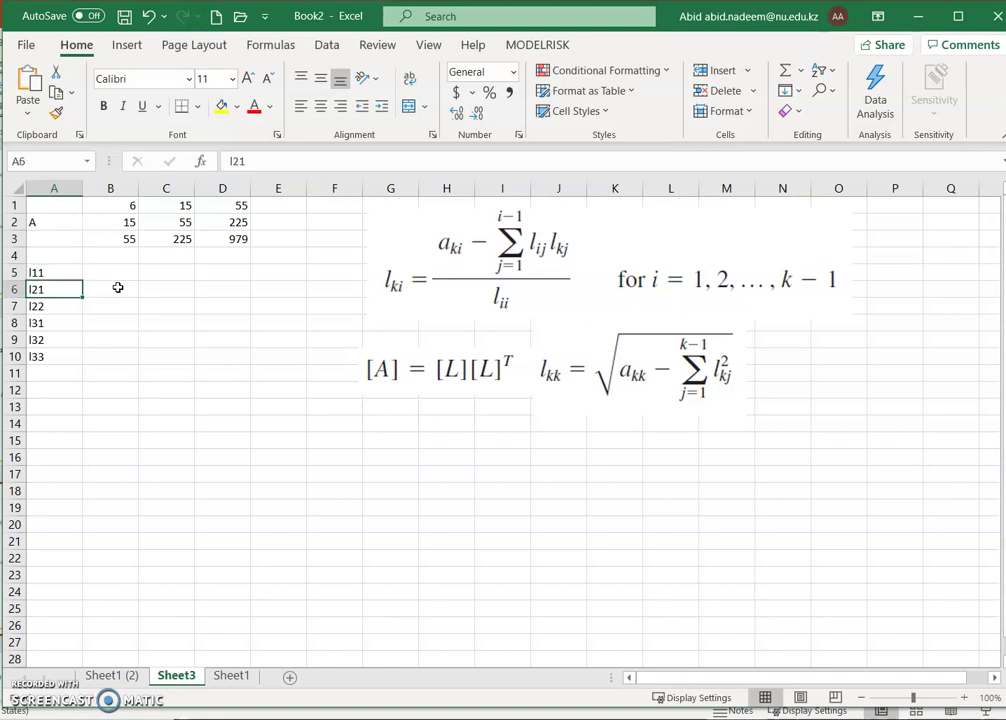
pyautogui.press('Up')
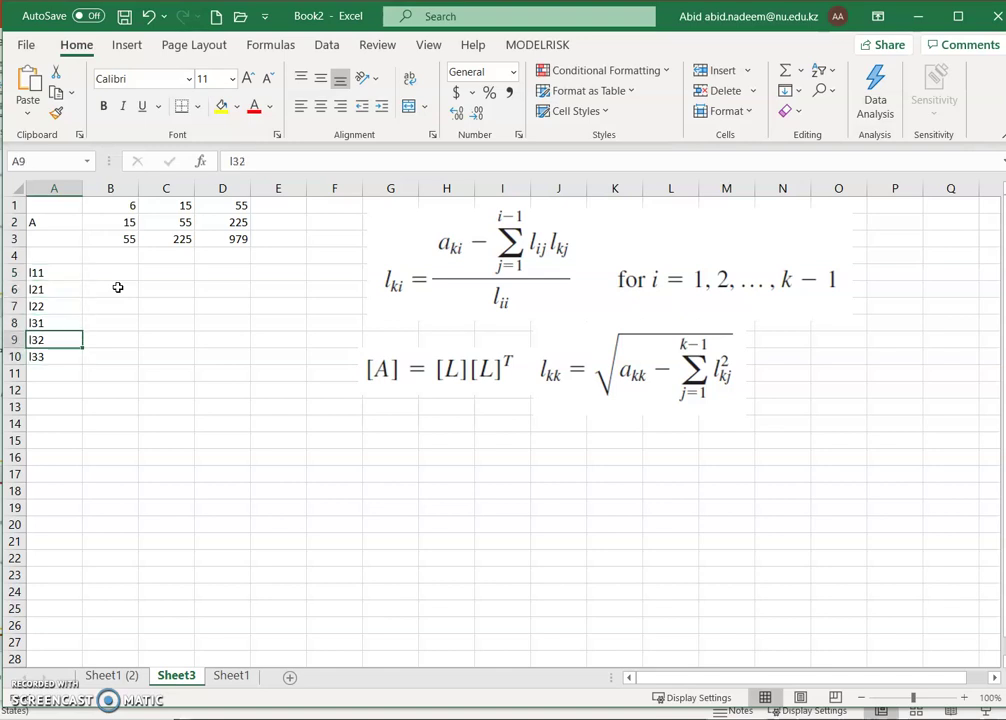
# Step: Calculate l11 in B5 from the diagonal-element formula by entering =SQRT(B1)
pyautogui.click(598, 379)
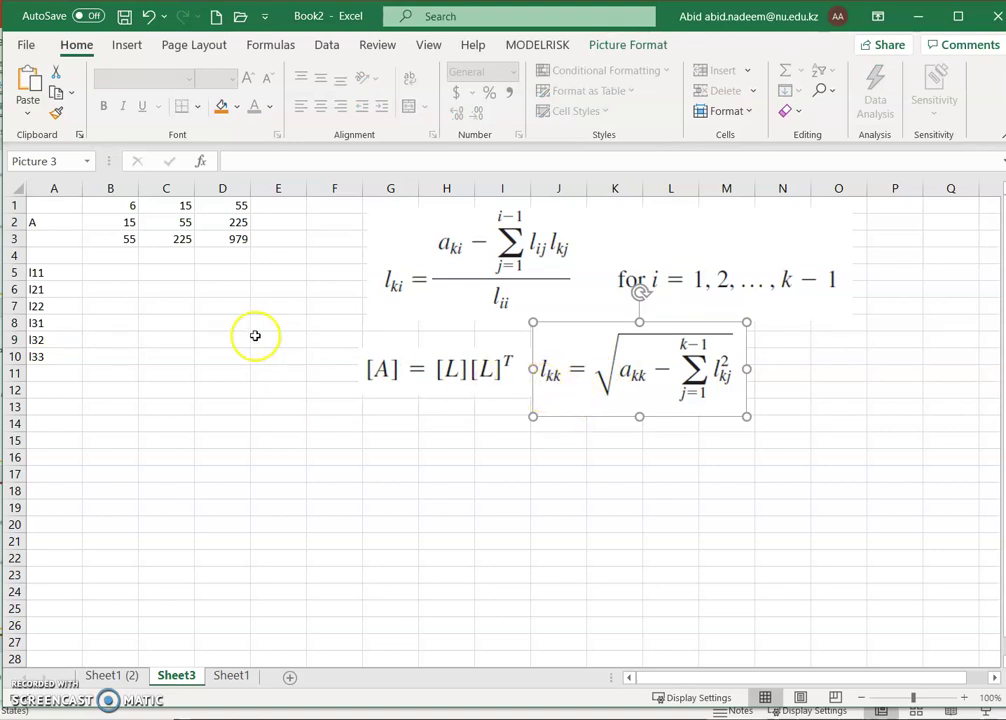
pyautogui.click(101, 275)
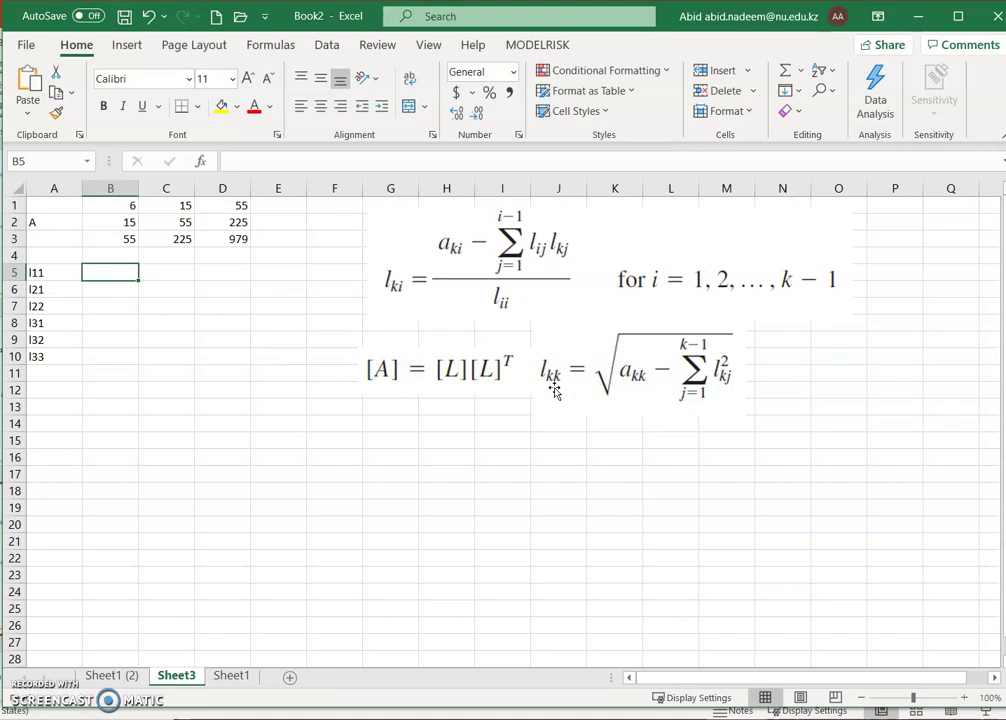
pyautogui.click(627, 390)
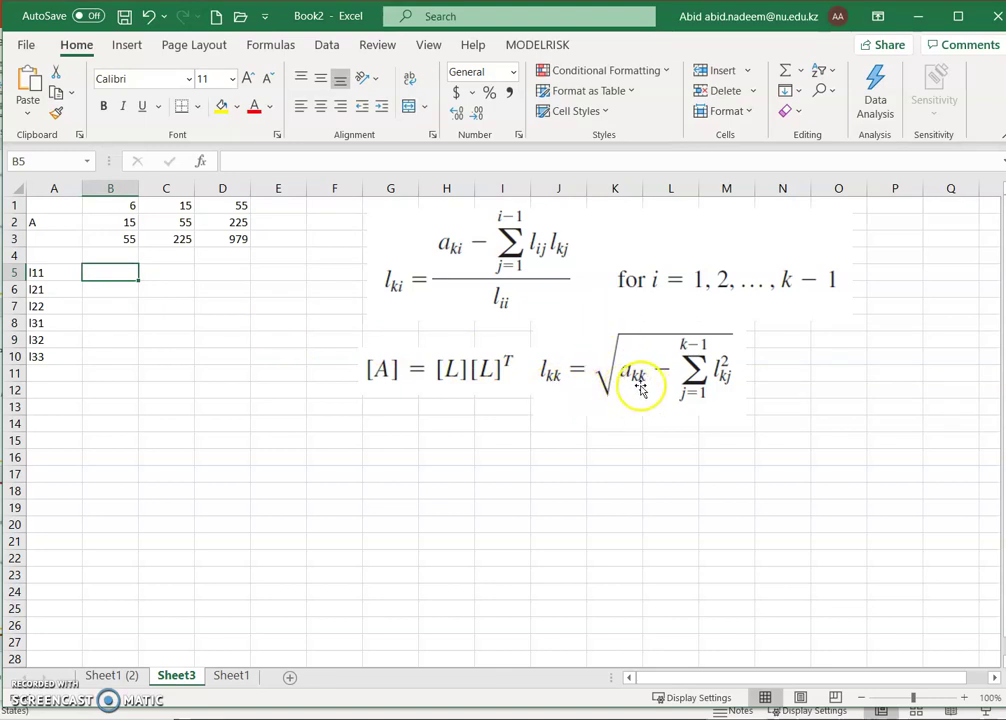
pyautogui.click(131, 208)
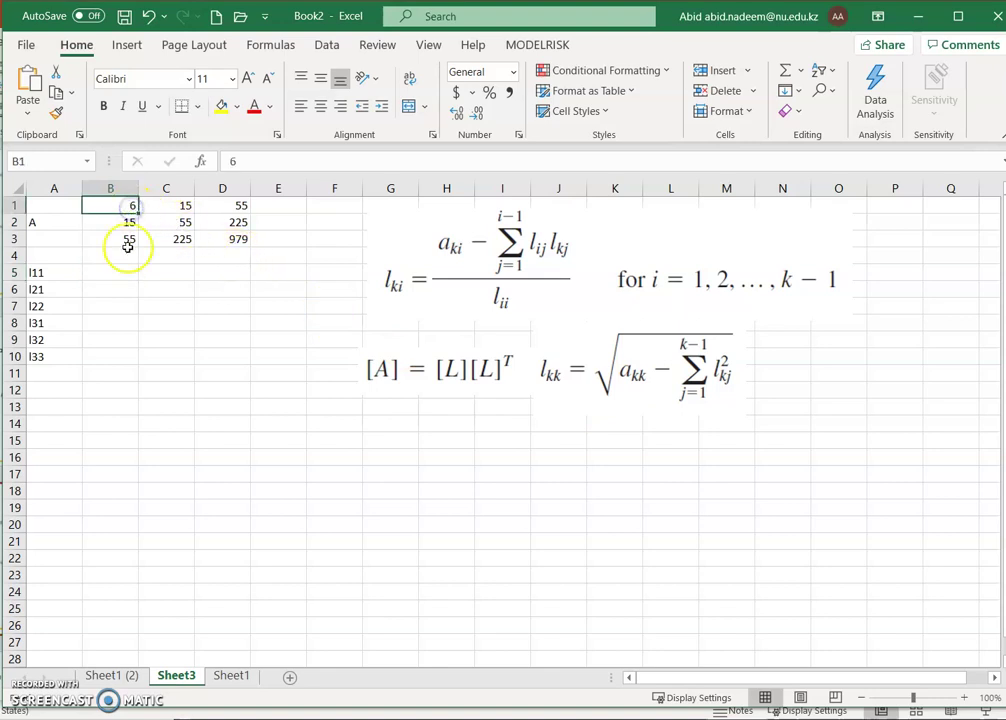
pyautogui.click(113, 276)
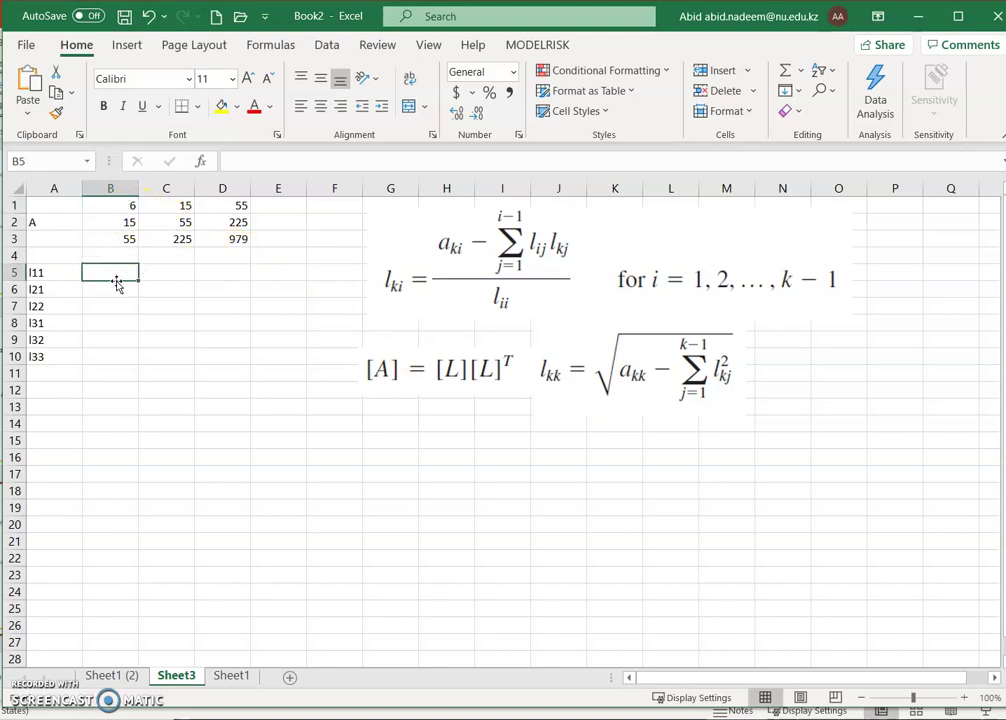
pyautogui.write('=sqrt(')
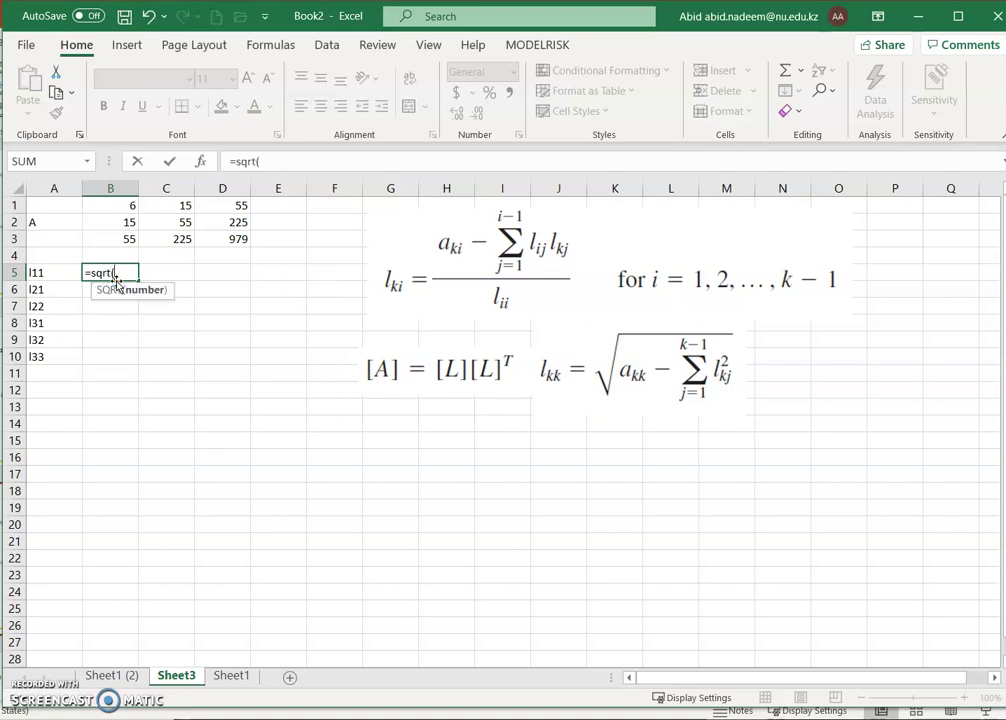
pyautogui.click(124, 208)
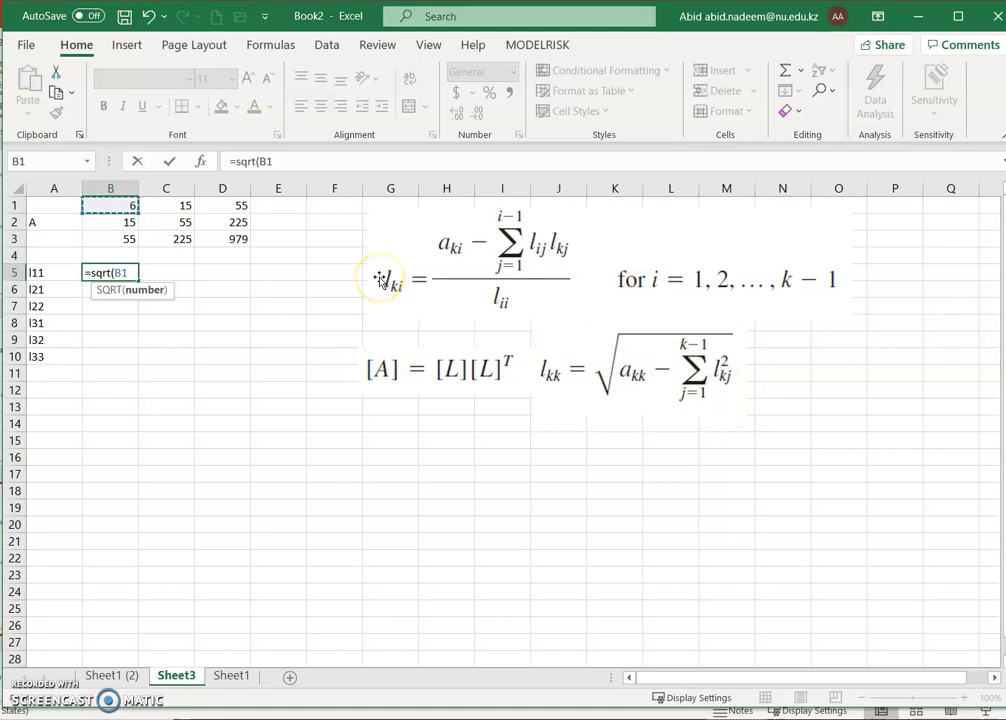
pyautogui.write(')')
pyautogui.press('Return')
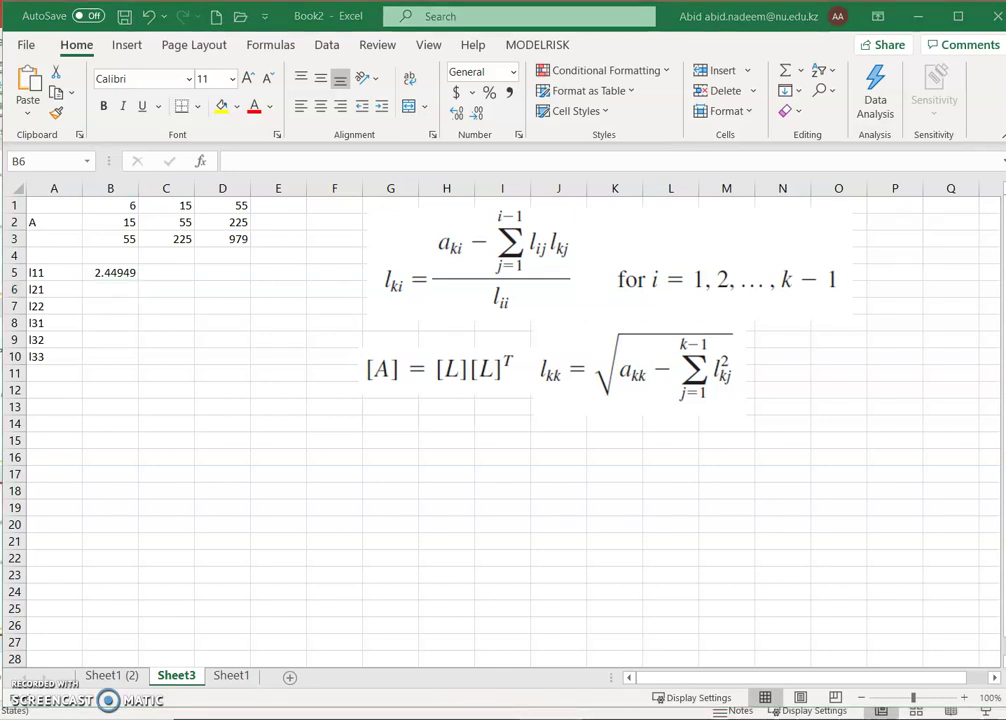
# Step: Start the l21 formula in B6 with =( for the numerator of the off-diagonal formula
pyautogui.click(96, 285)
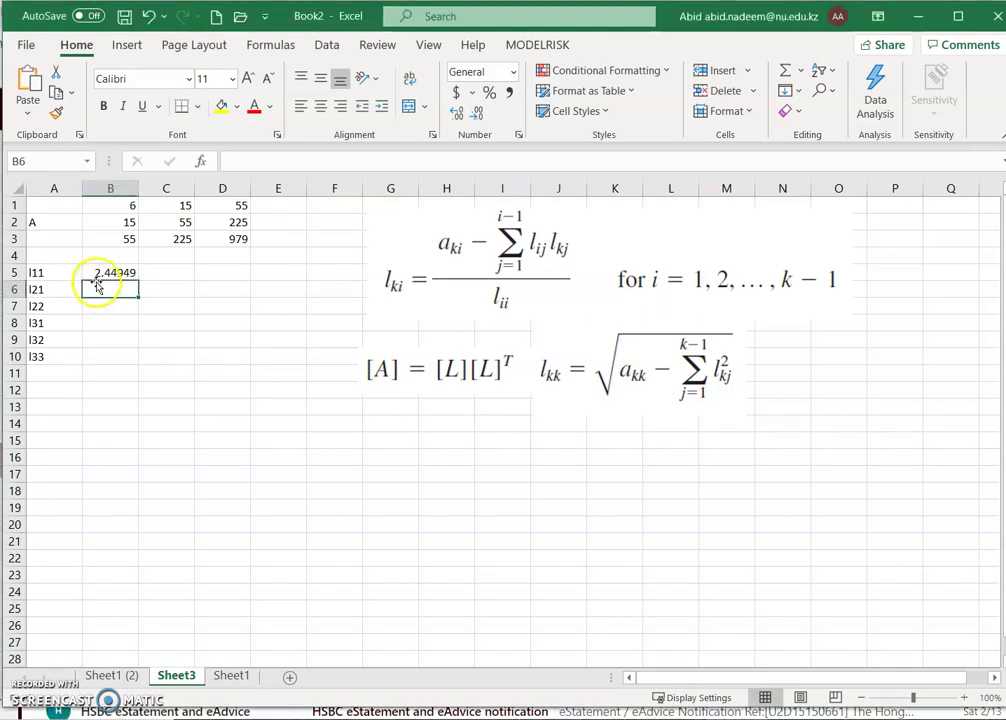
pyautogui.write('=')
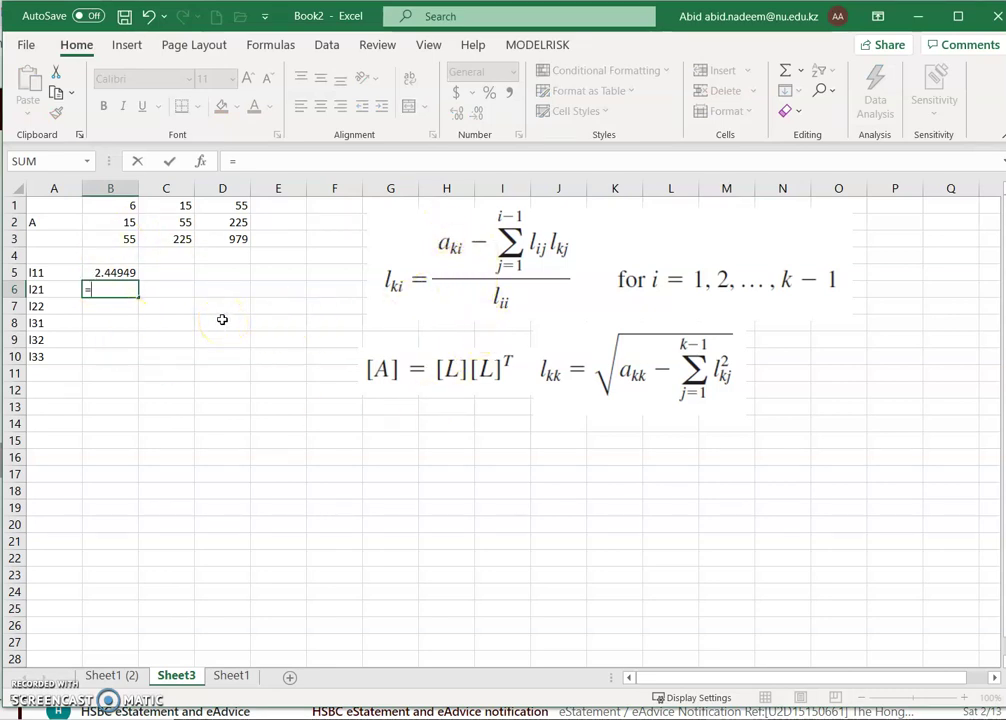
pyautogui.write('(')
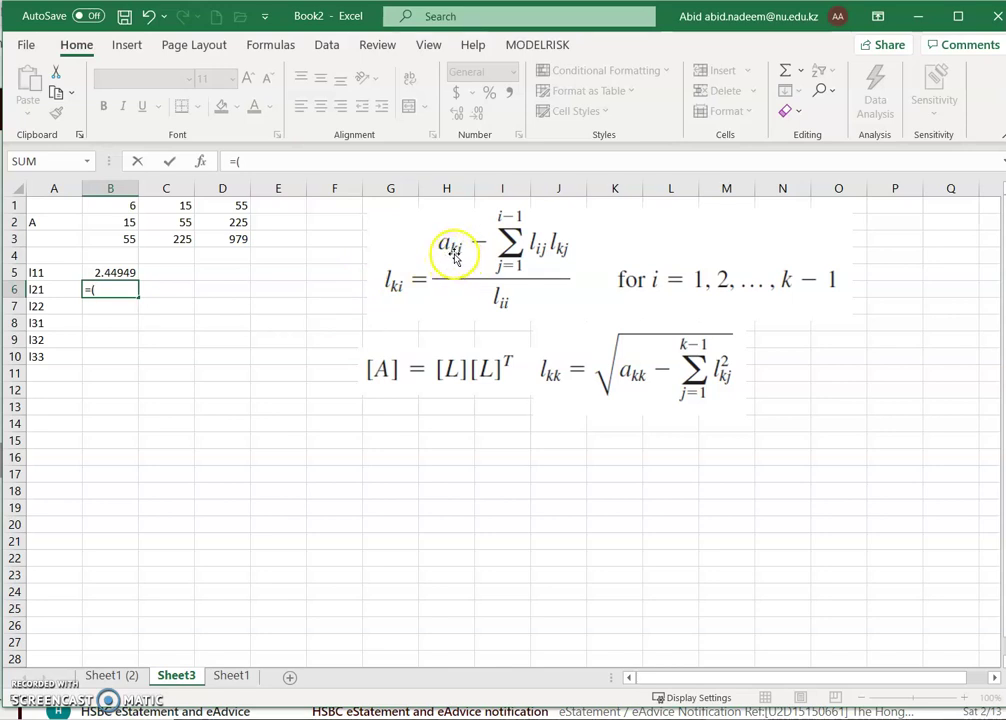
# Step: Complete the l21 formula in cell B6 as =(B2)/B5
pyautogui.click(126, 223)
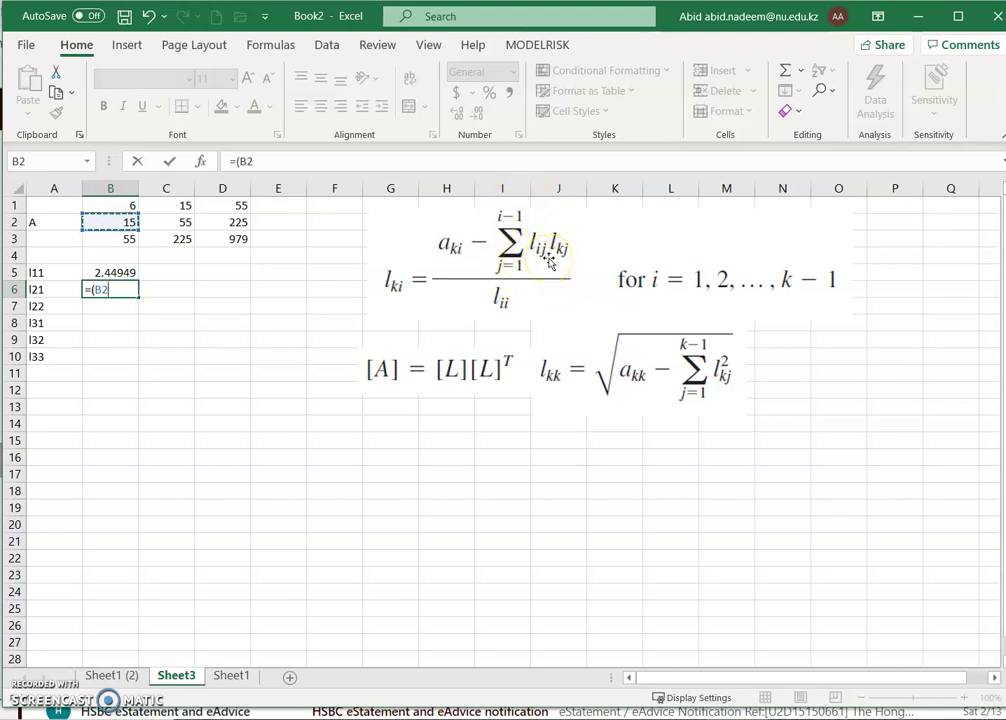
pyautogui.write(')/')
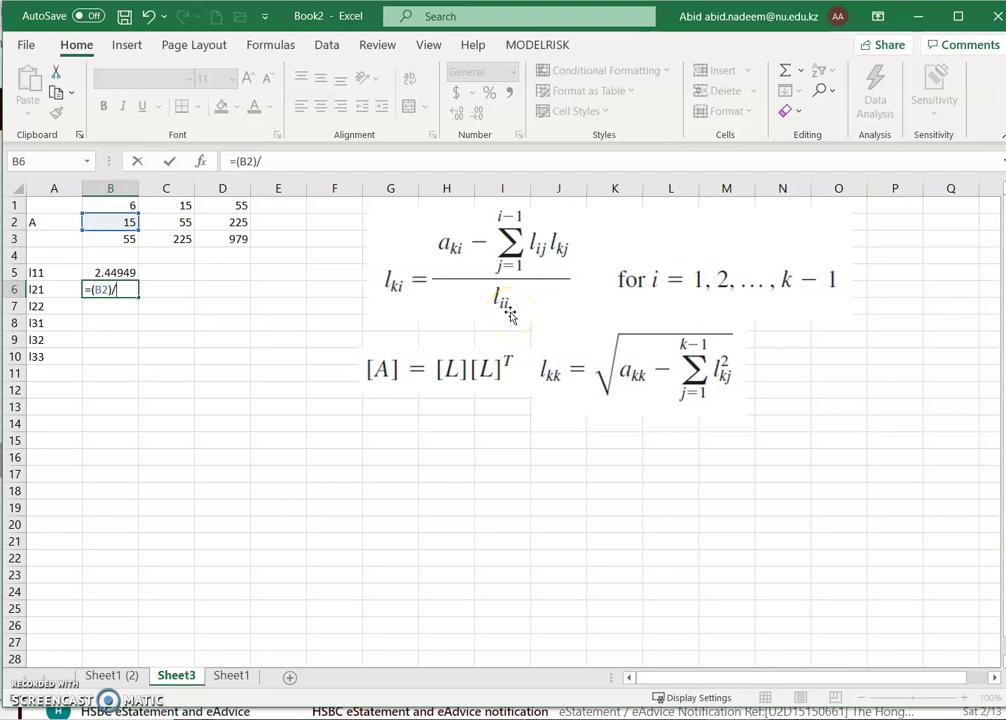
pyautogui.click(122, 274)
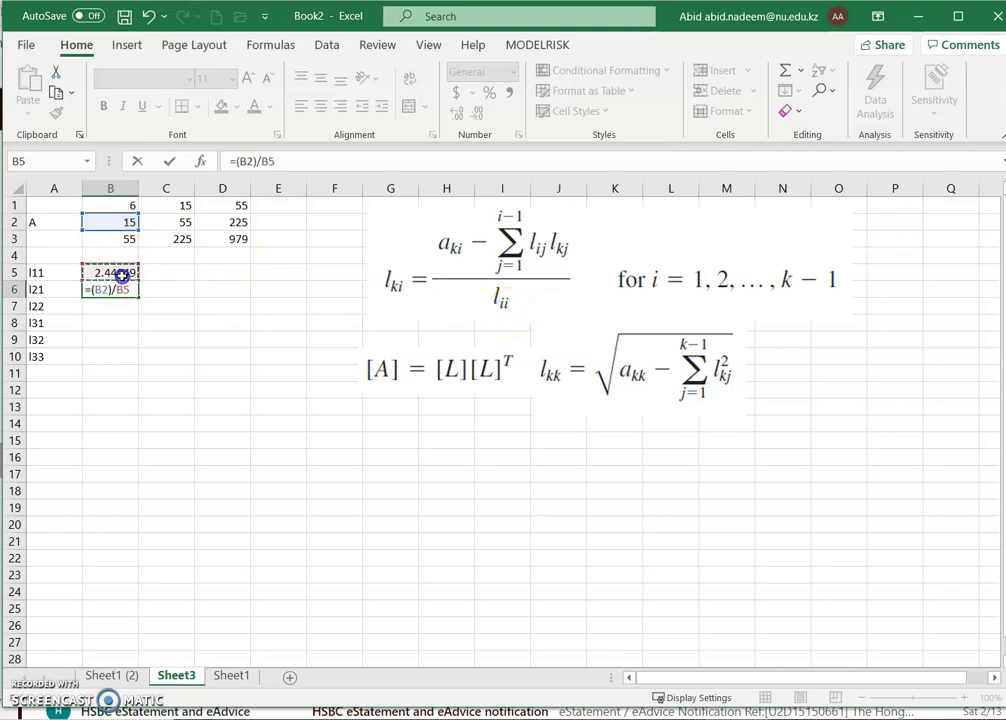
pyautogui.press('Return')
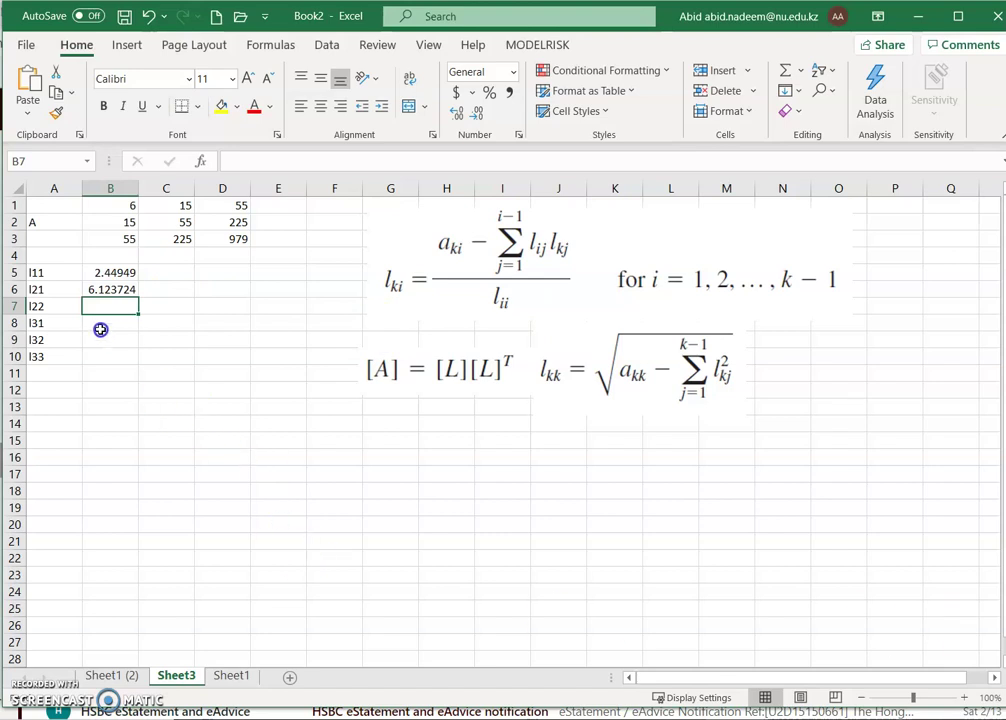
pyautogui.write('=')
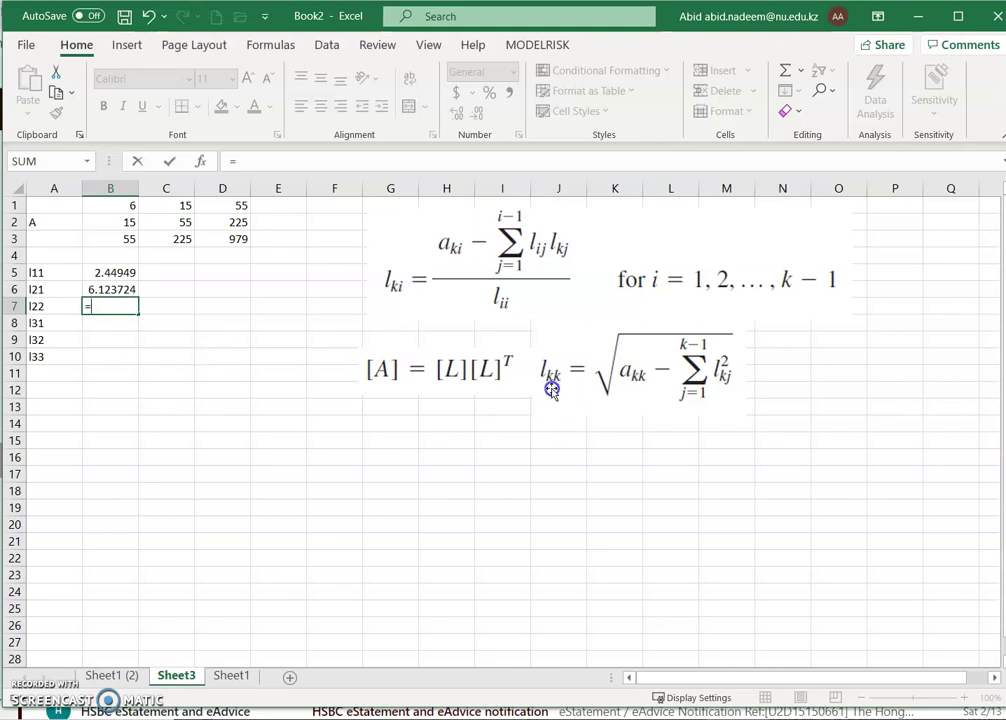
pyautogui.write('sqrt(')
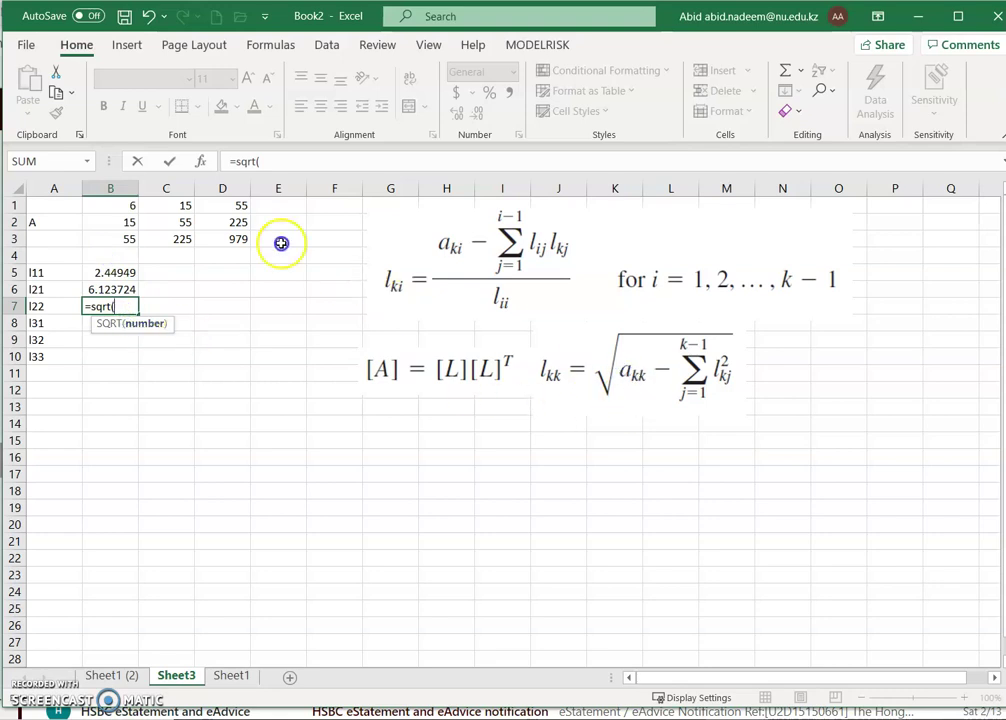
pyautogui.click(170, 221)
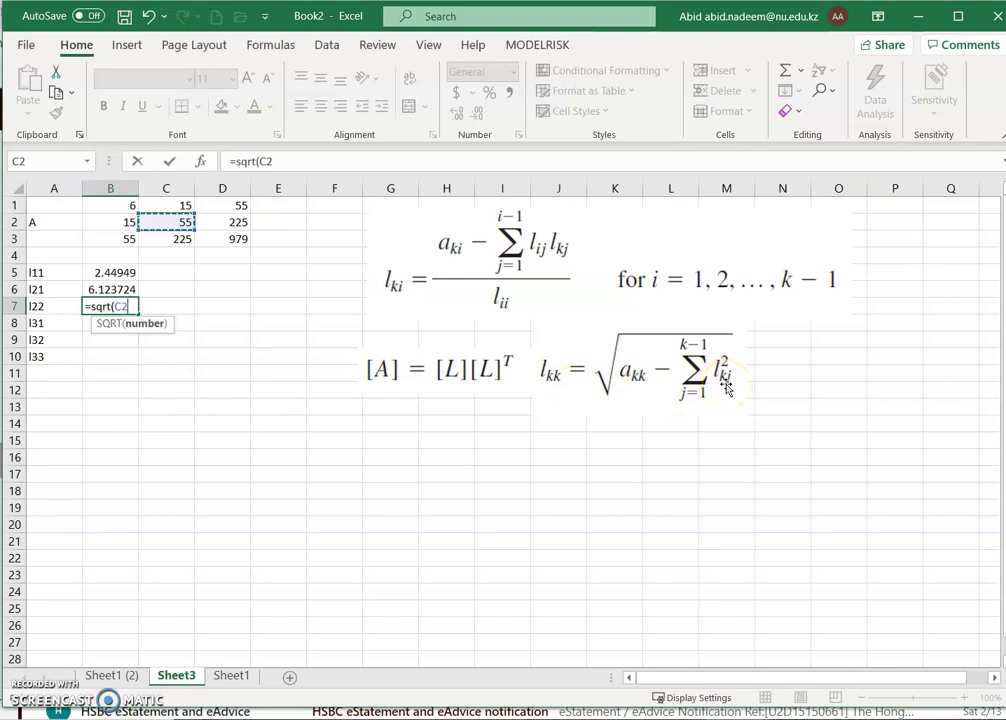
pyautogui.click(110, 289)
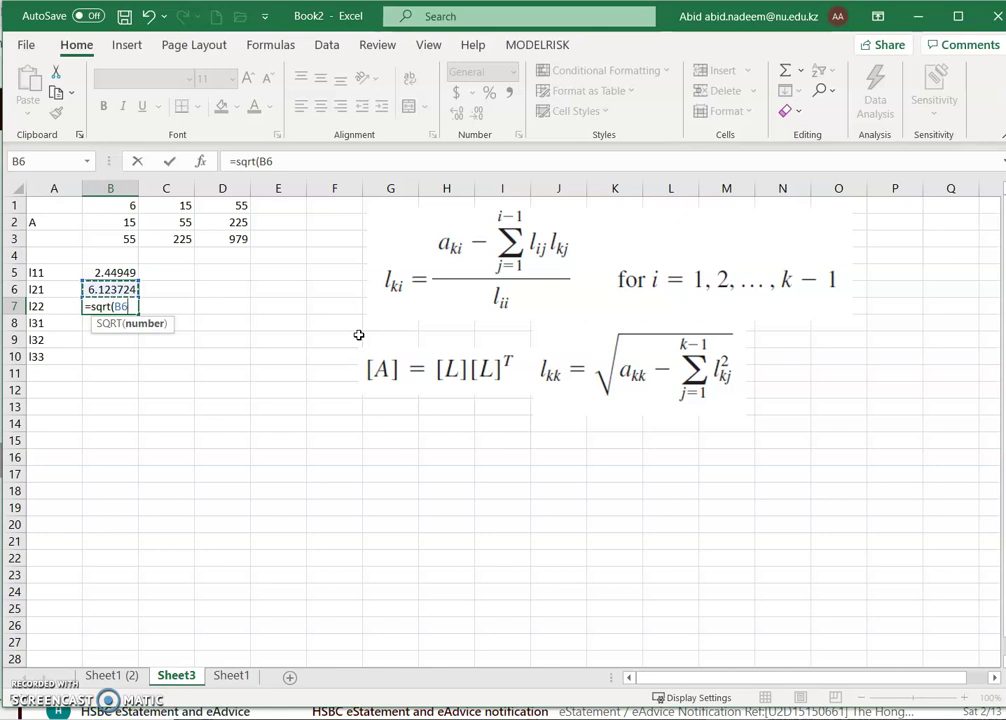
pyautogui.press('BackSpace')
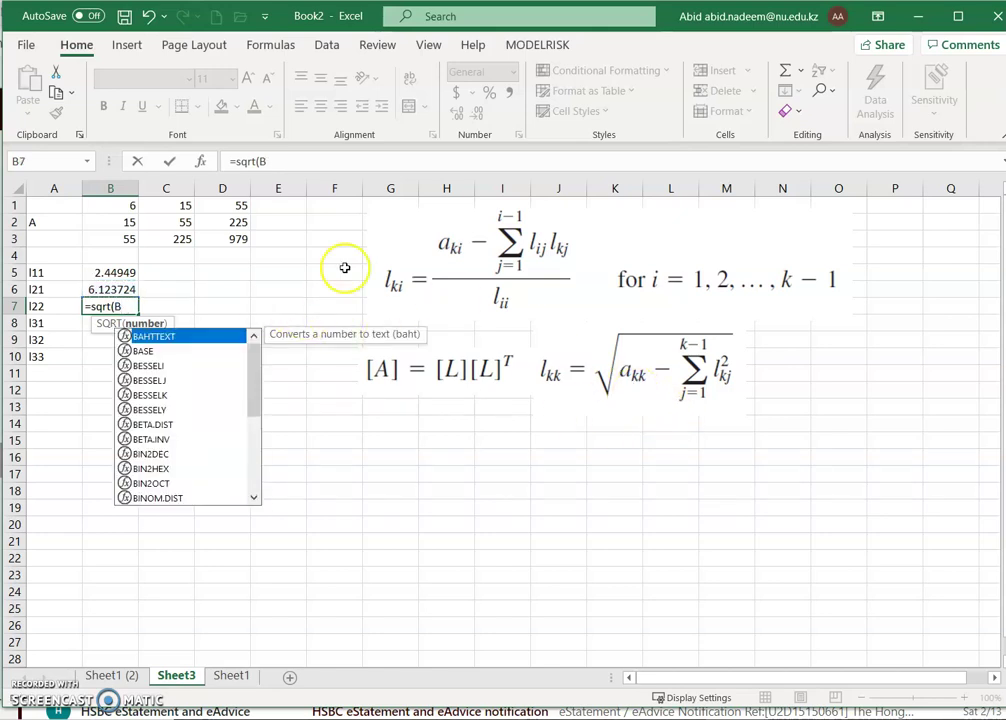
pyautogui.click(185, 222)
# Step: Calculate l22 in cell B7 with the formula =sqrt(C2-B6^2), replacing the faulty entry
pyautogui.click(110, 306)
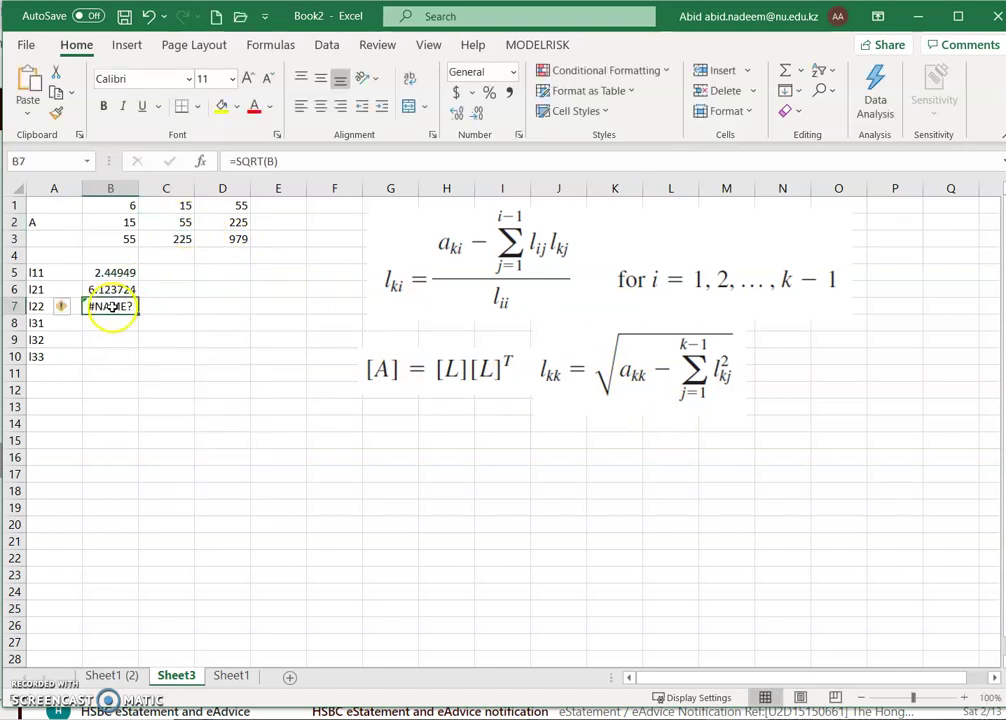
pyautogui.write('=')
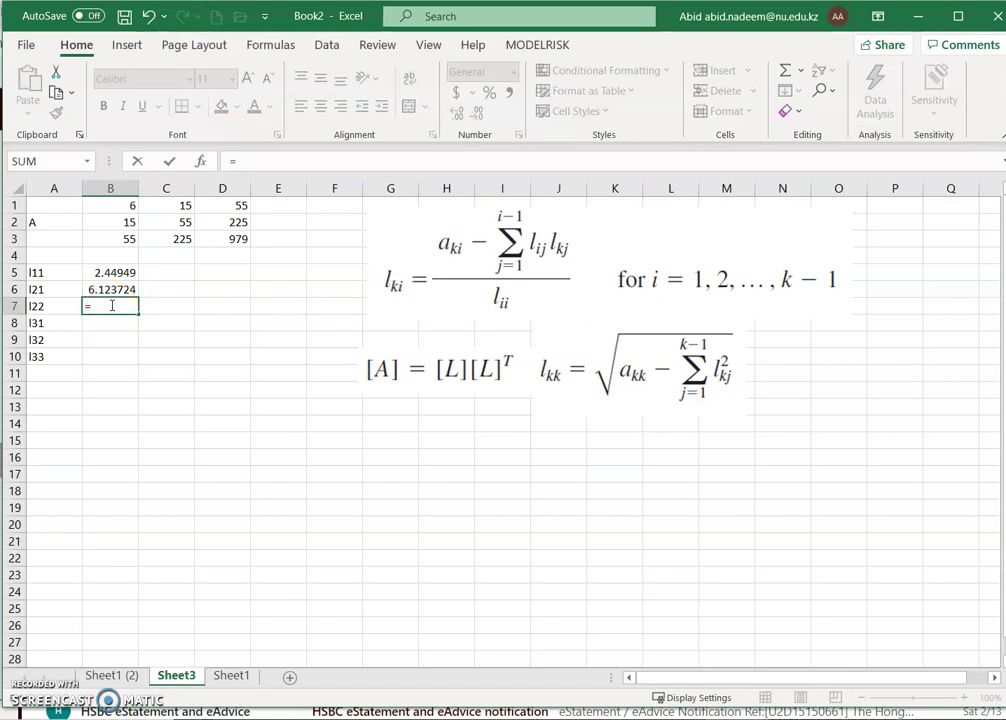
pyautogui.write('sqrt(')
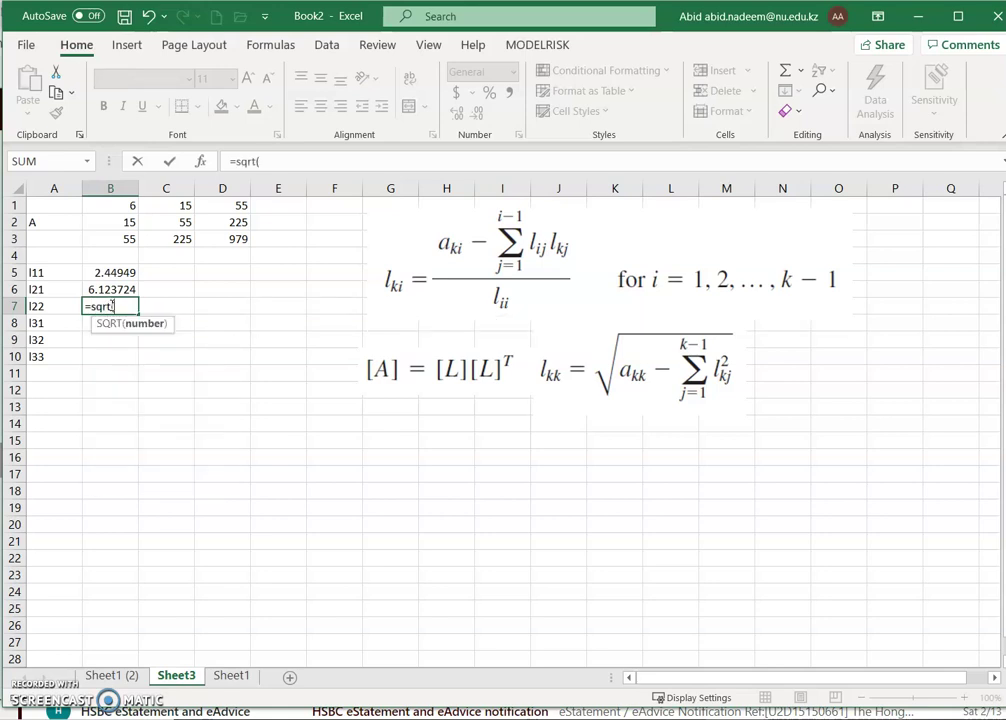
pyautogui.click(180, 221)
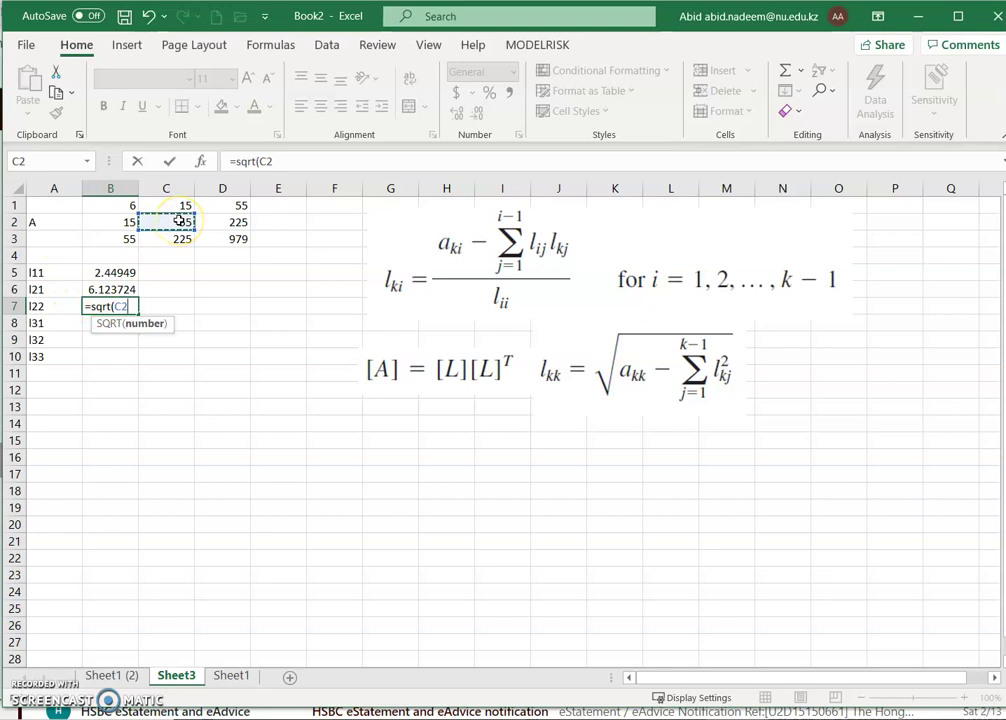
pyautogui.write('-')
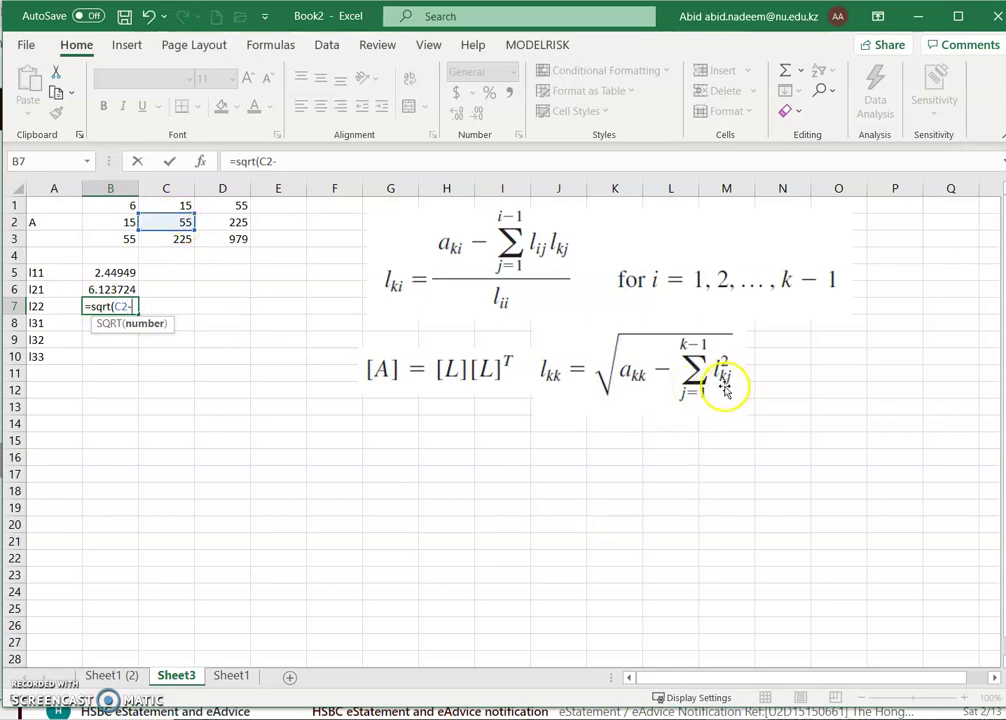
pyautogui.click(112, 287)
pyautogui.write('^2')
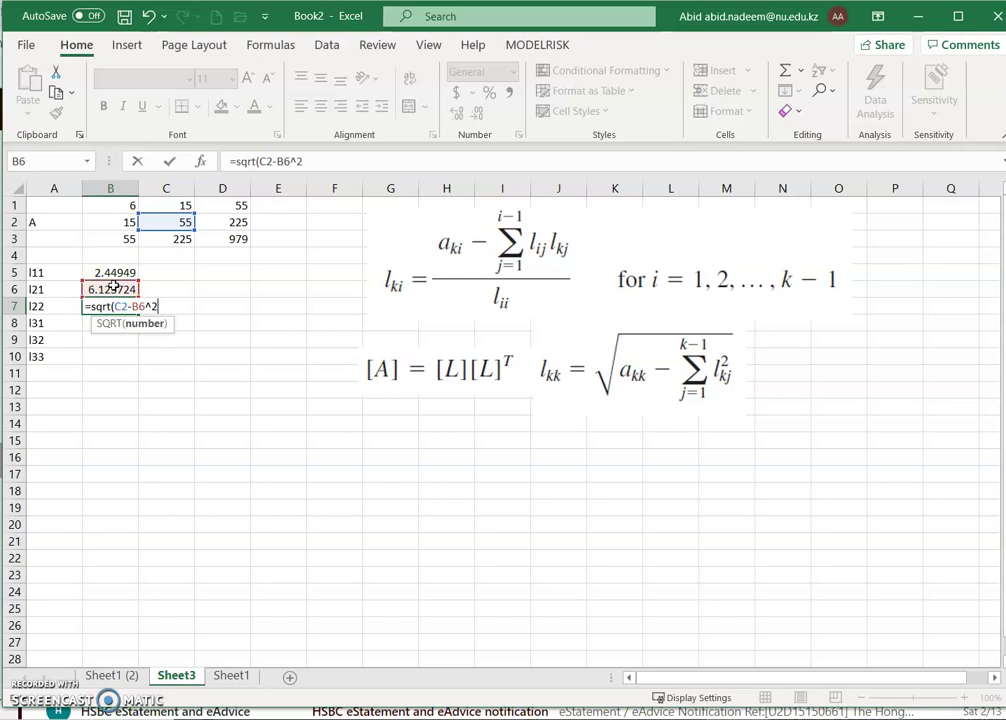
pyautogui.write(')')
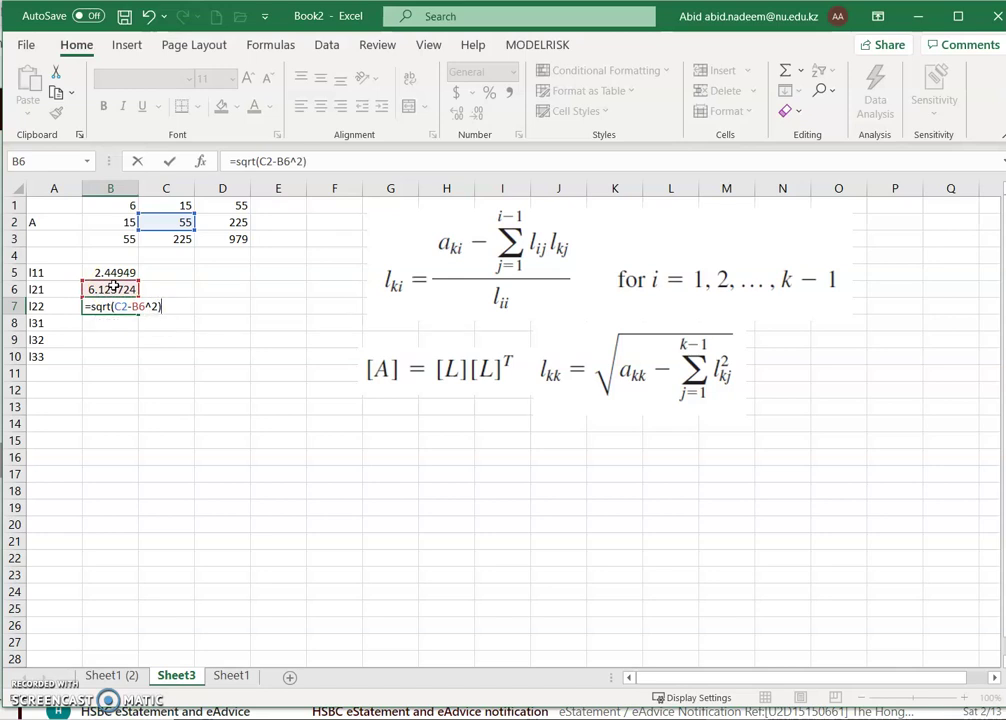
pyautogui.press('Return')
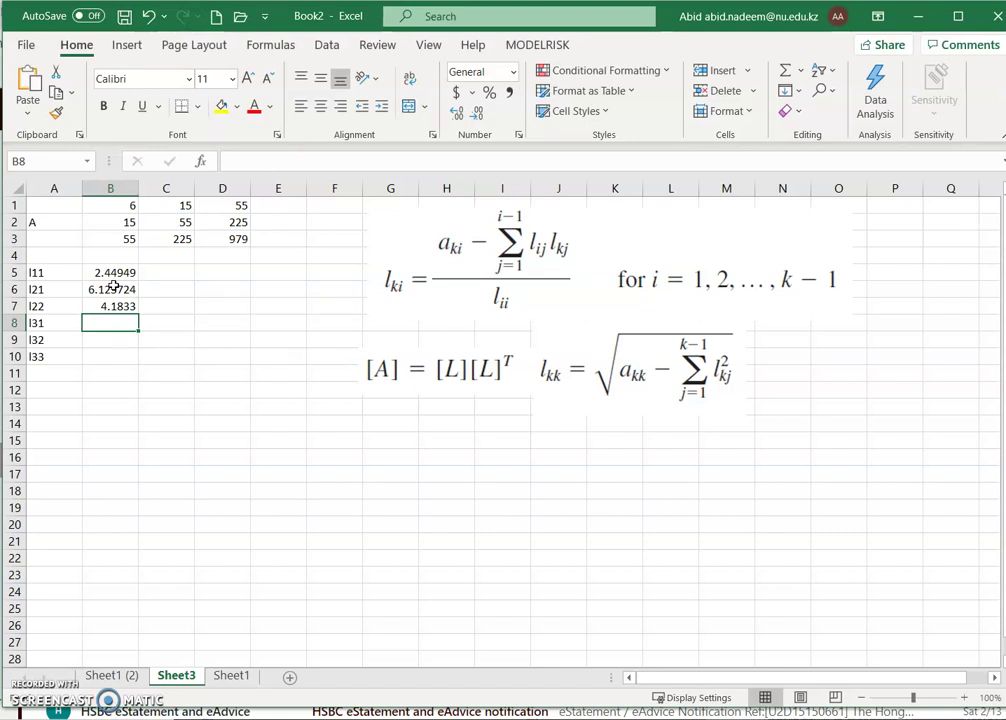
# Step: Calculate l31 in cell B8 with the formula =(B3)/B5
pyautogui.write('=')
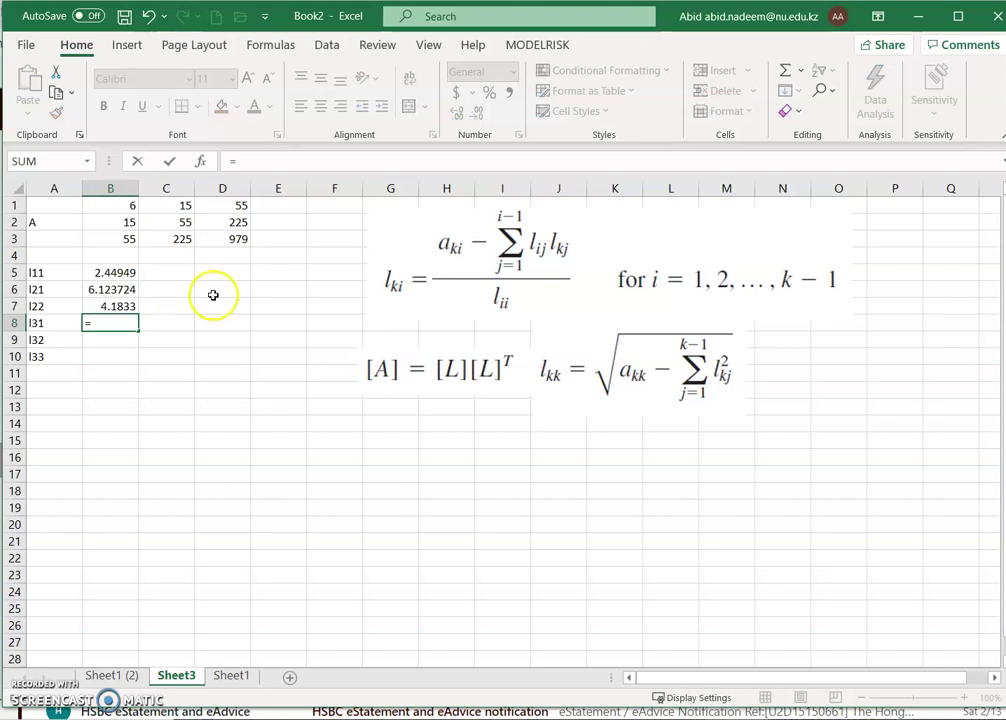
pyautogui.write('(')
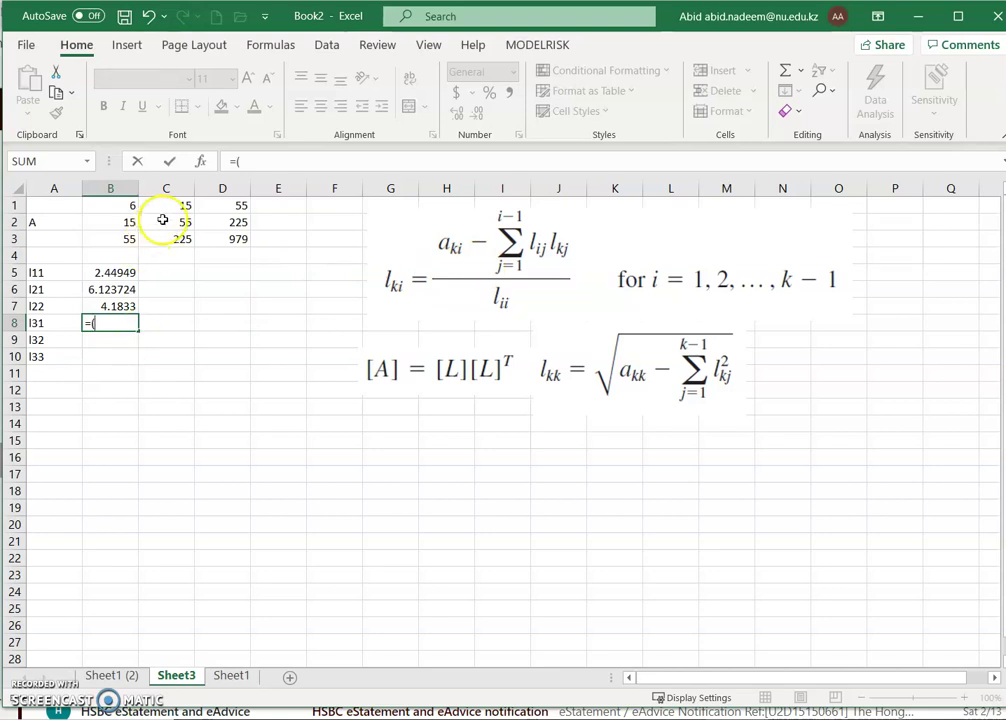
pyautogui.click(128, 238)
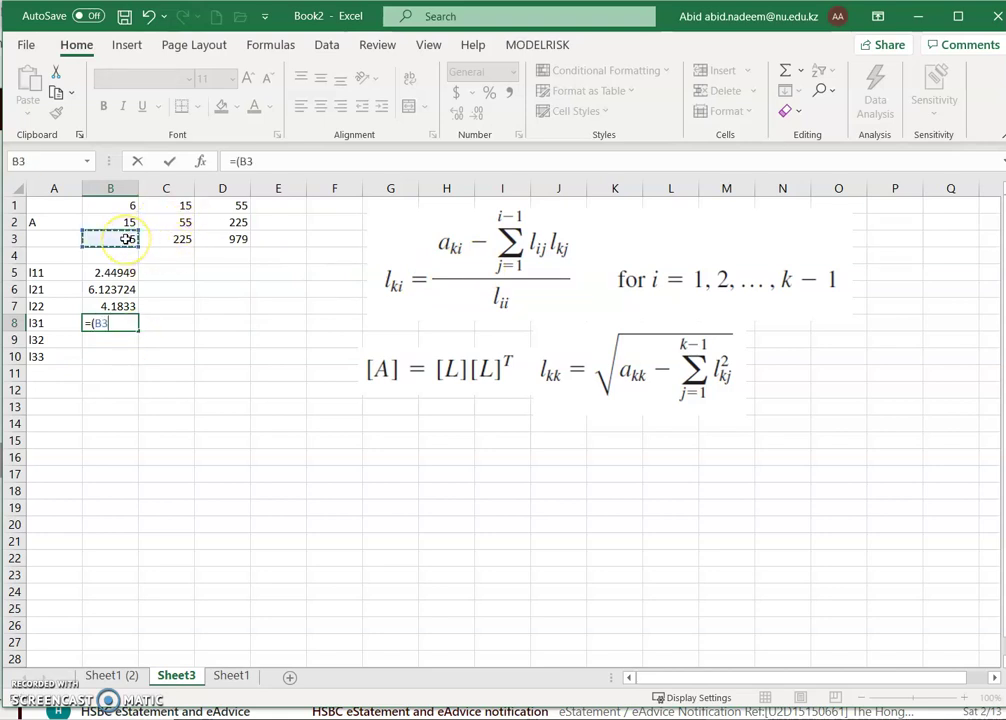
pyautogui.write('-')
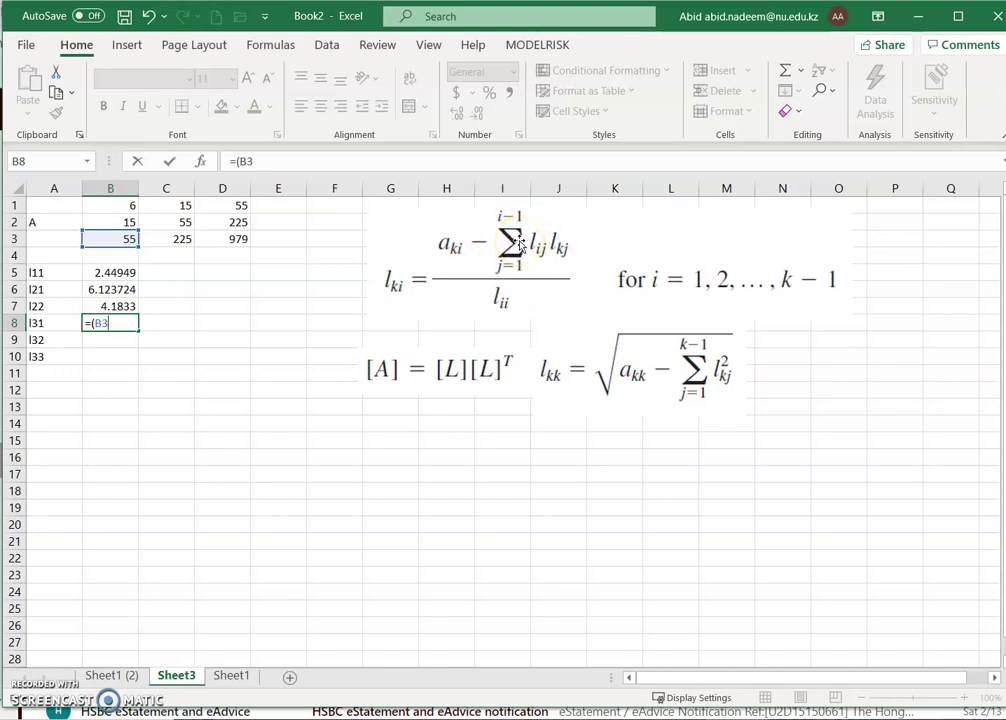
pyautogui.write(')/')
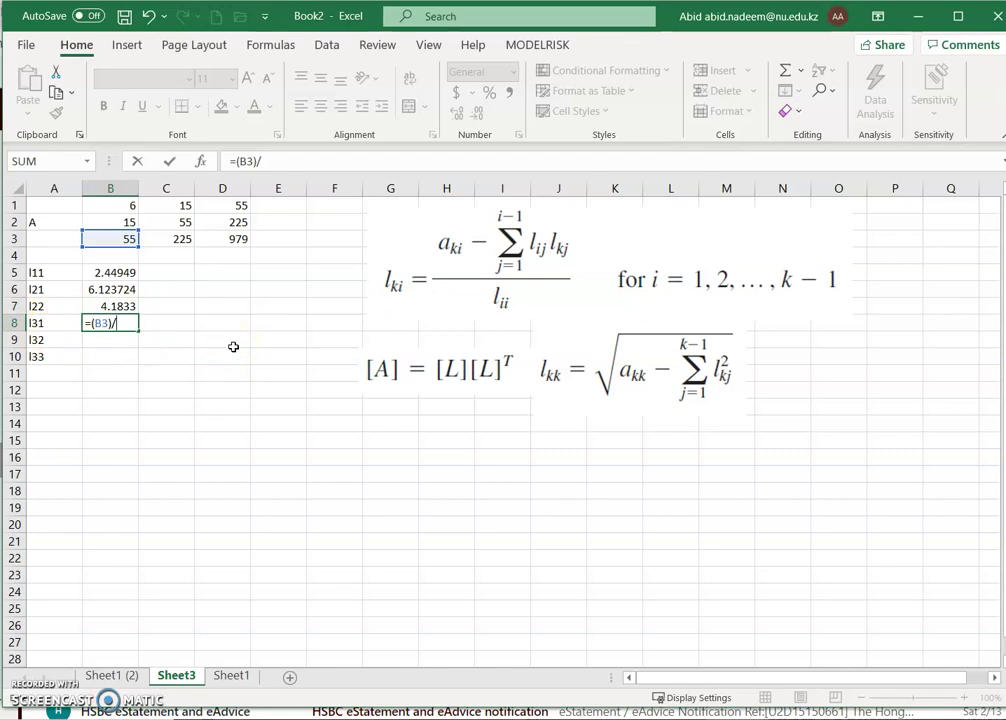
pyautogui.press('Up')
pyautogui.press('Up')
pyautogui.press('Up')
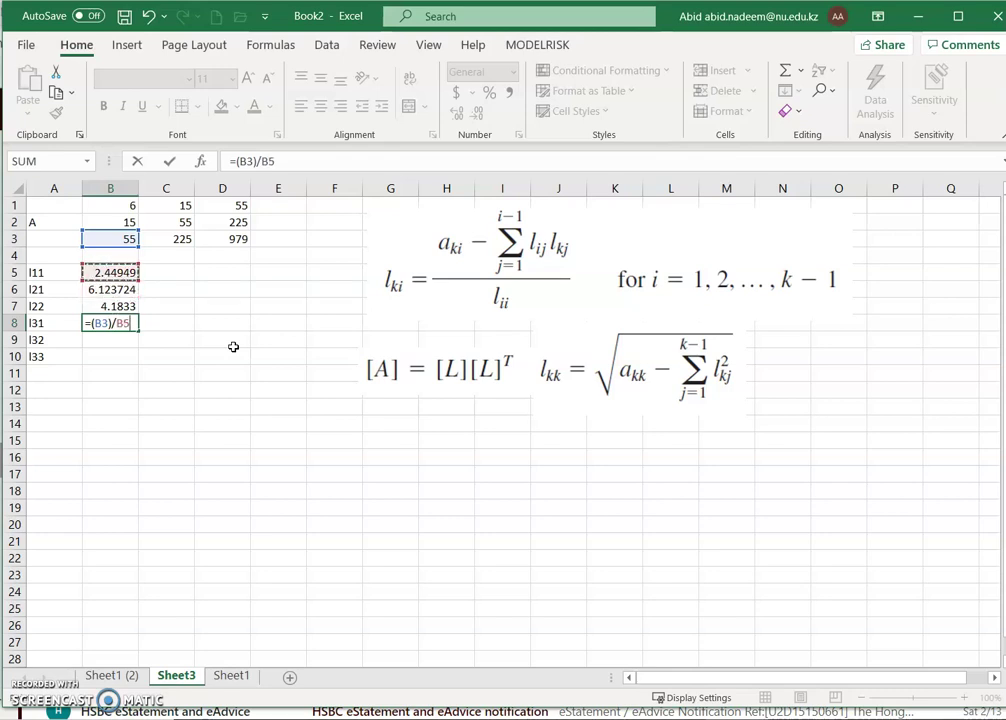
pyautogui.press('Return')
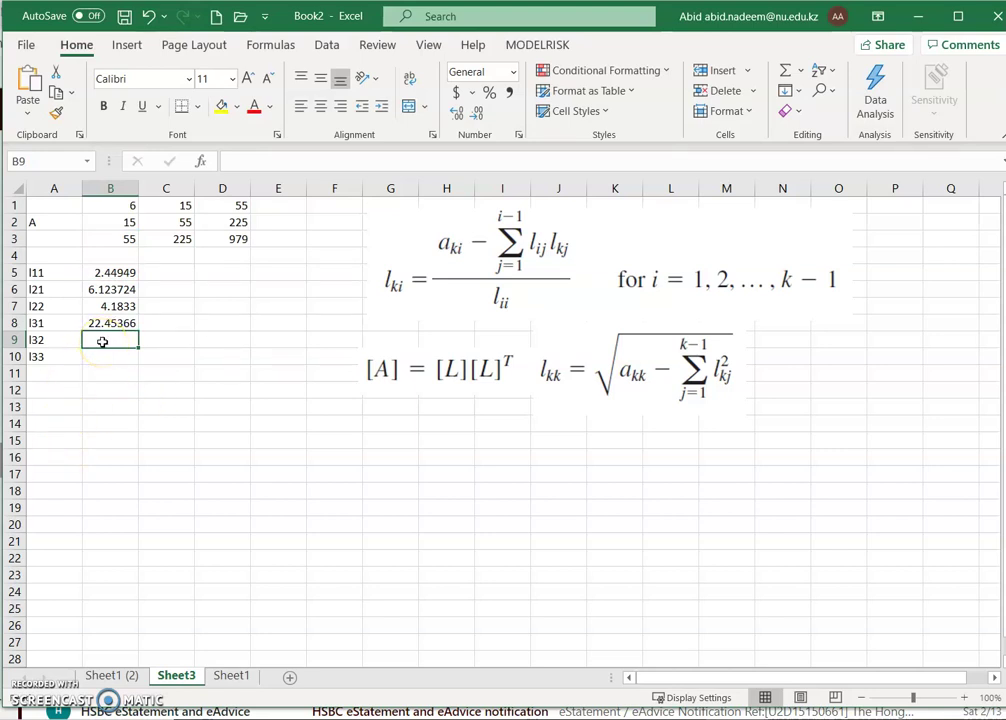
# Step: Calculate l32 in cell B9 with the formula =(C3-B6*B8)/B7
pyautogui.write('=')
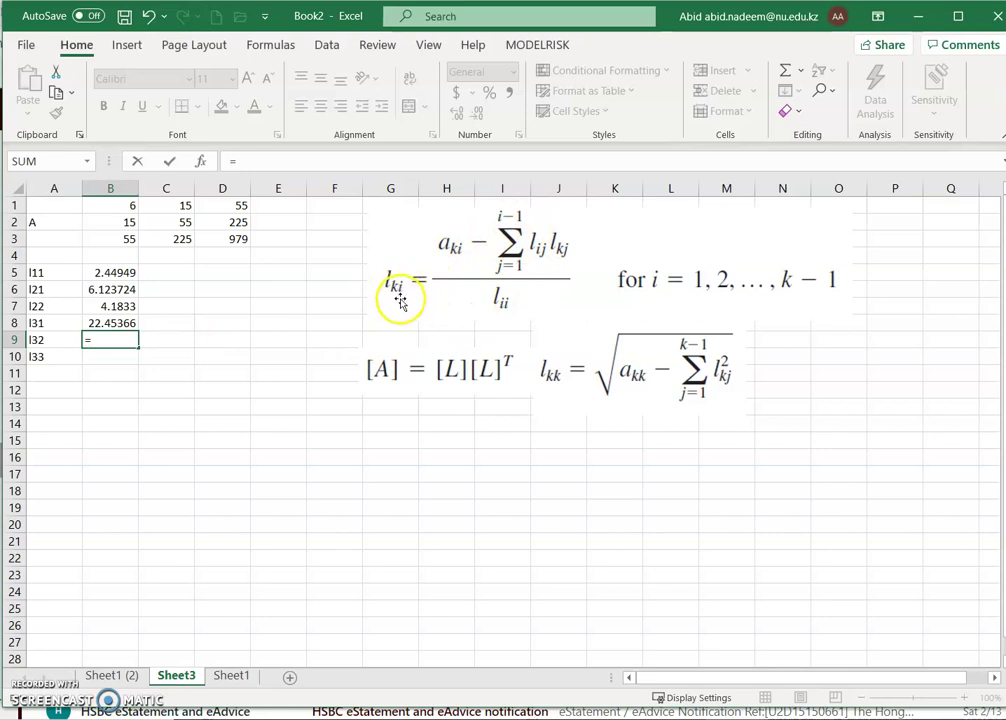
pyautogui.write('(')
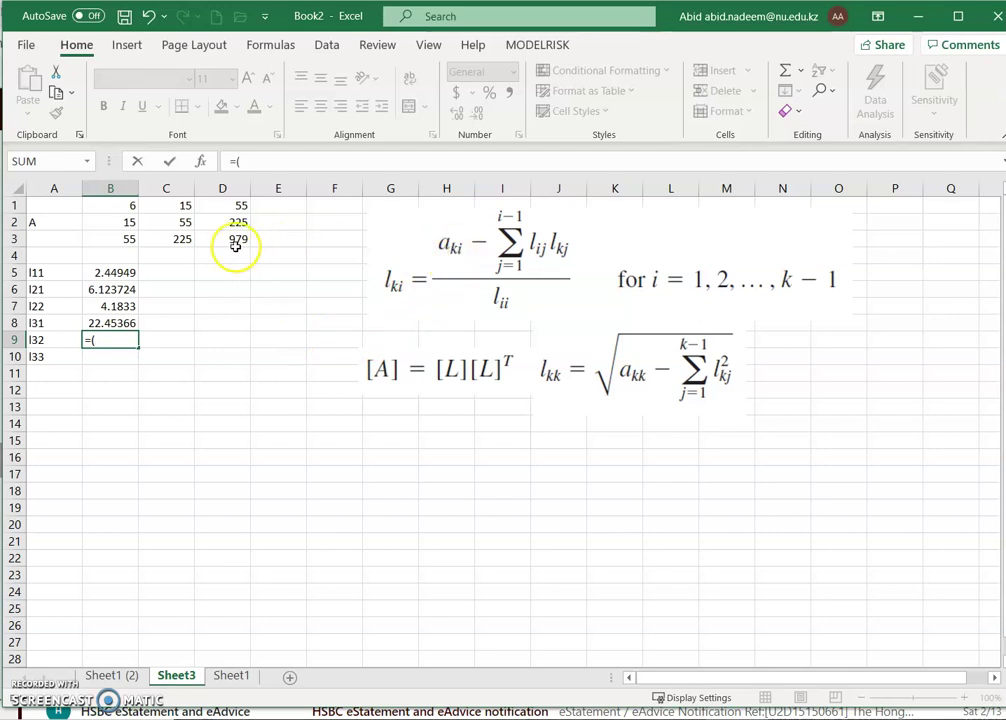
pyautogui.click(175, 238)
pyautogui.write('-')
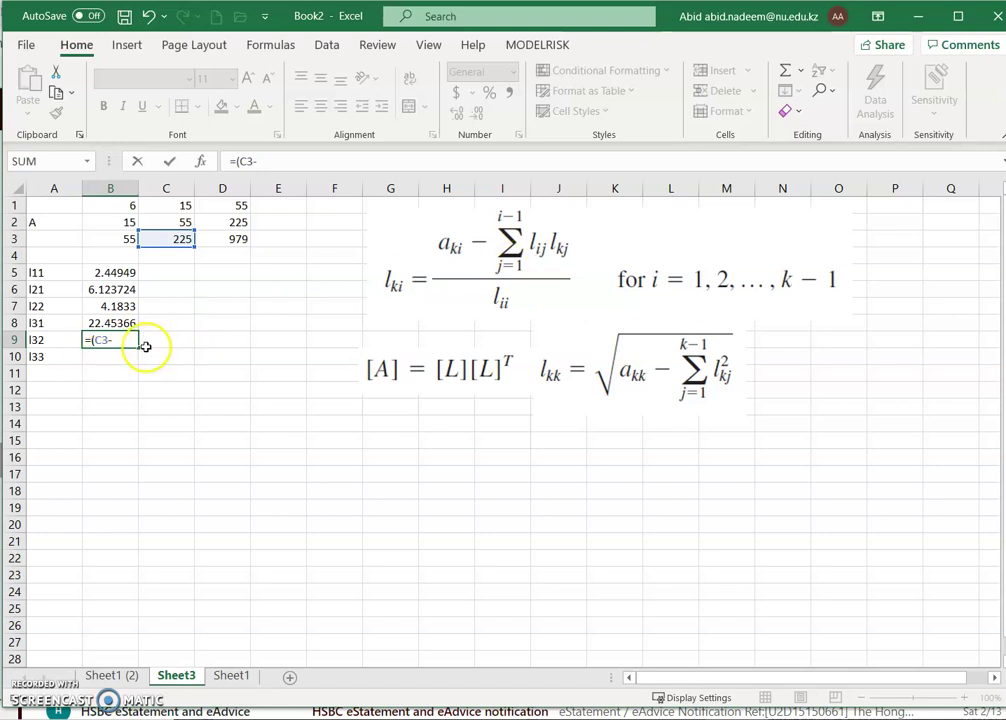
pyautogui.click(118, 290)
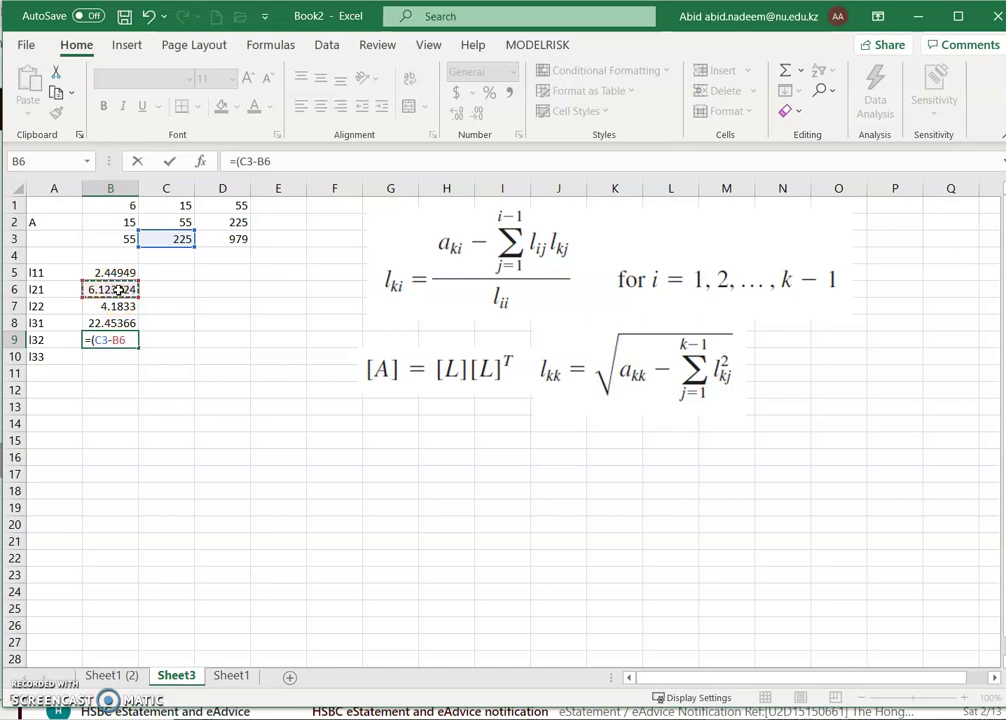
pyautogui.write('*')
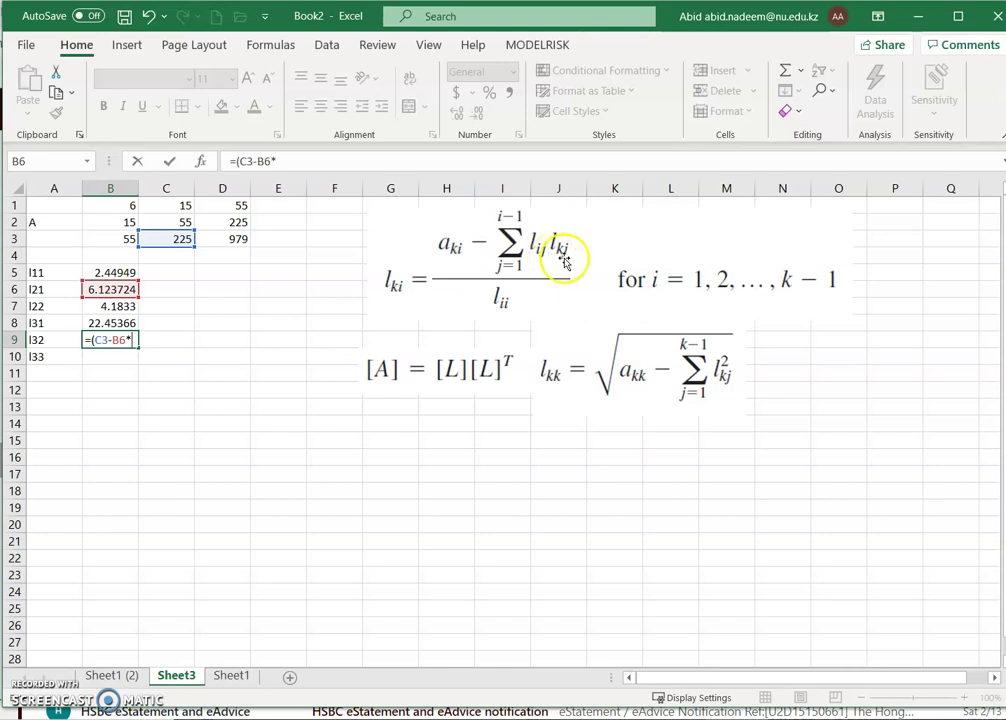
pyautogui.click(99, 322)
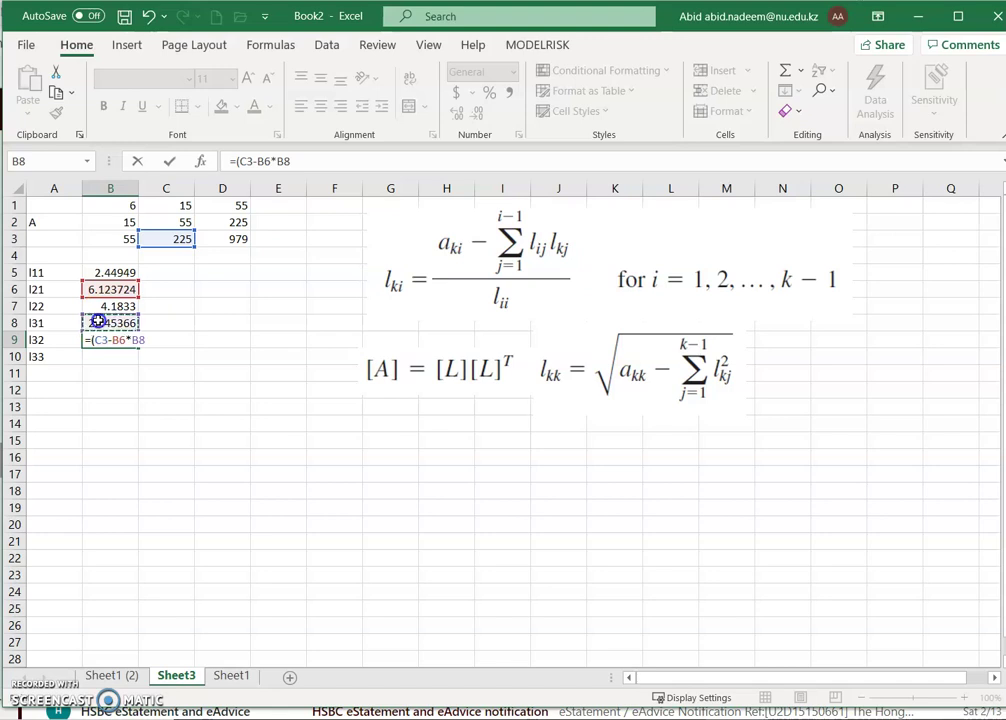
pyautogui.write(')/')
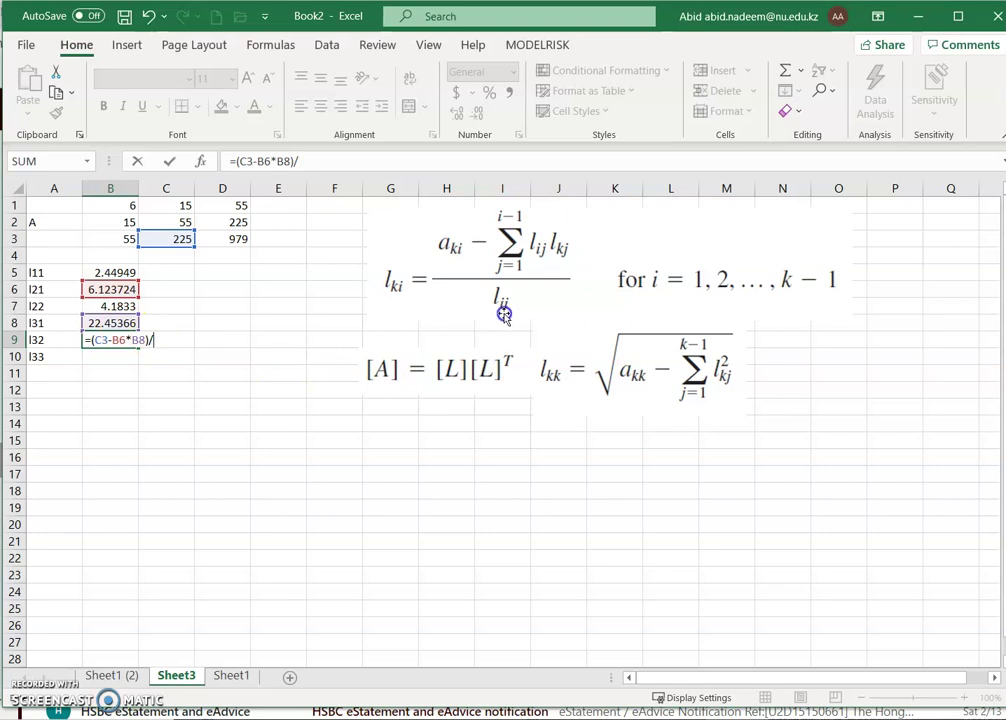
pyautogui.click(101, 306)
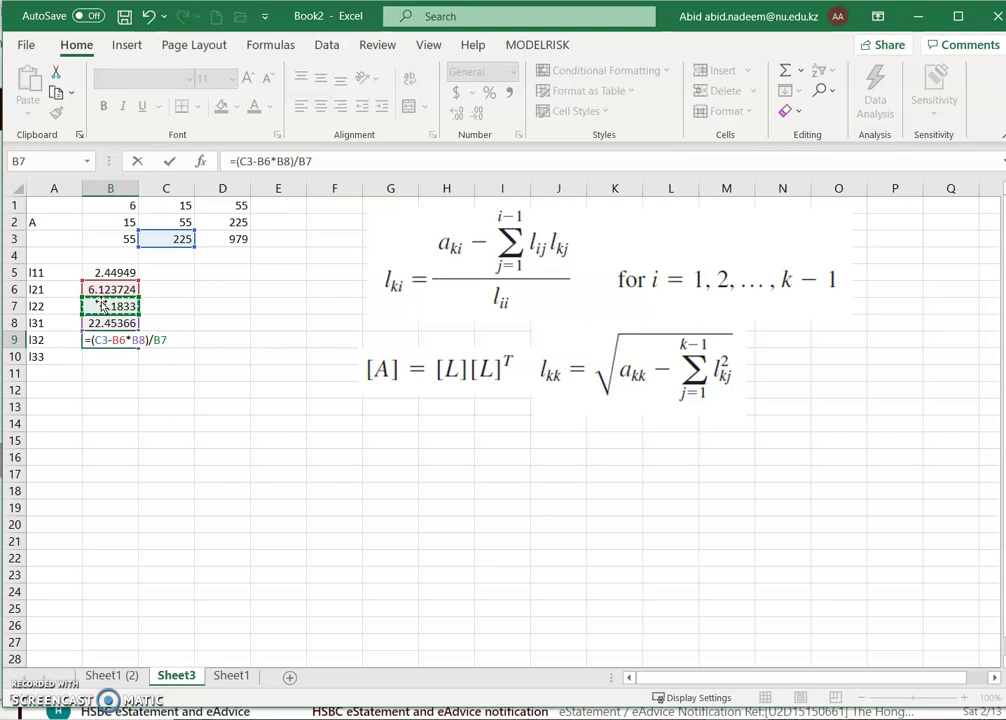
pyautogui.press('Return')
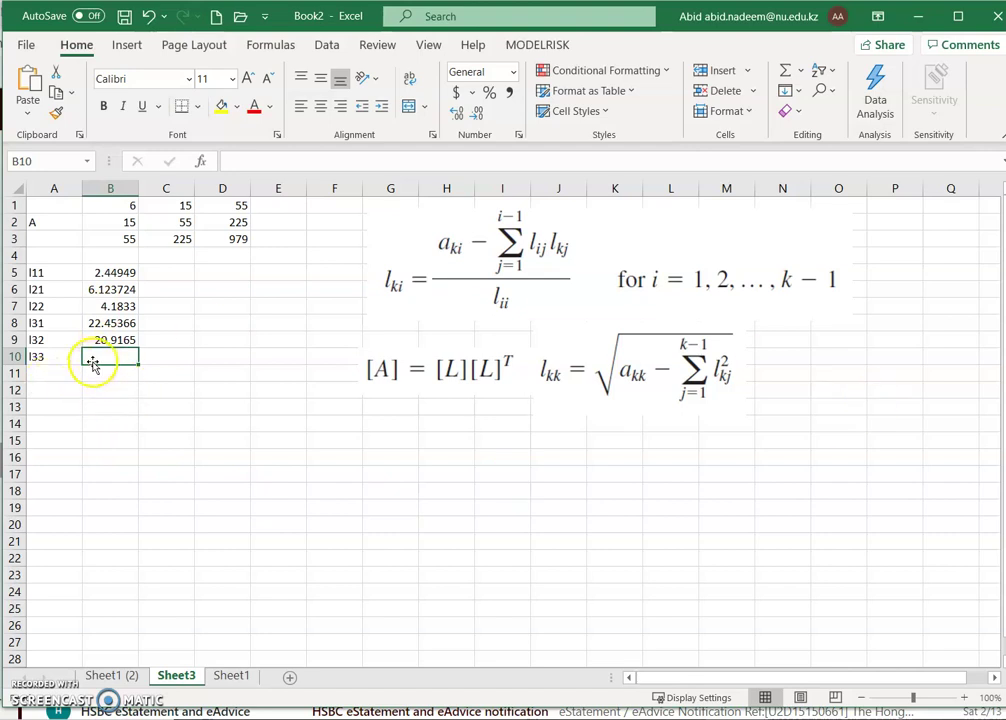
# Step: Calculate l33 in cell B10 with the formula =sqrt(D3-B8^2-B9^2)
pyautogui.write('=')
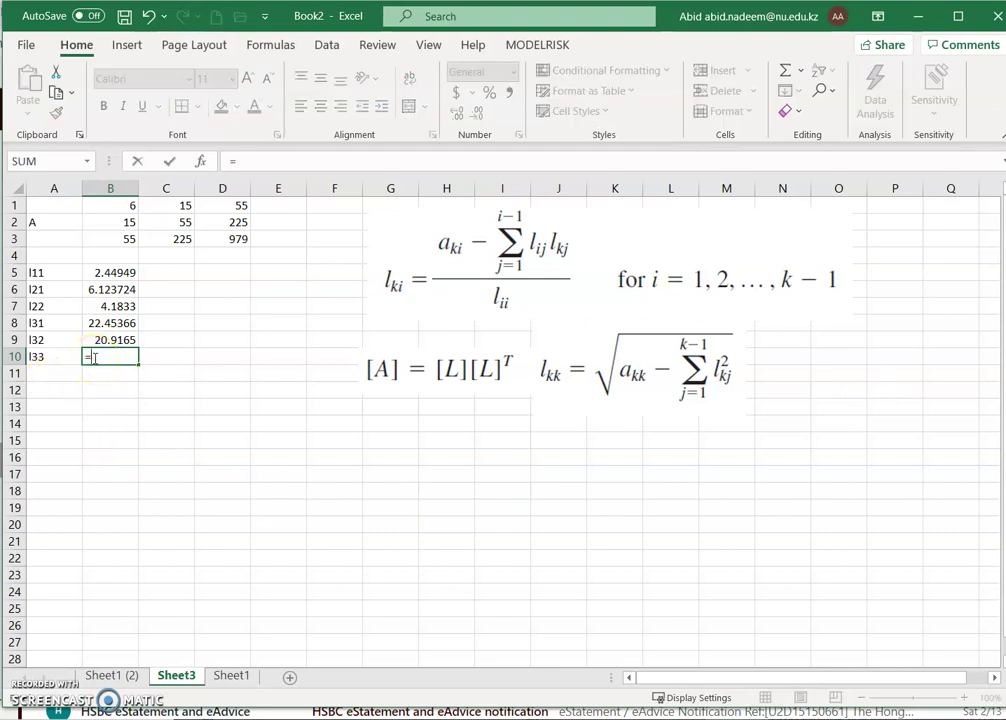
pyautogui.write('sqr')
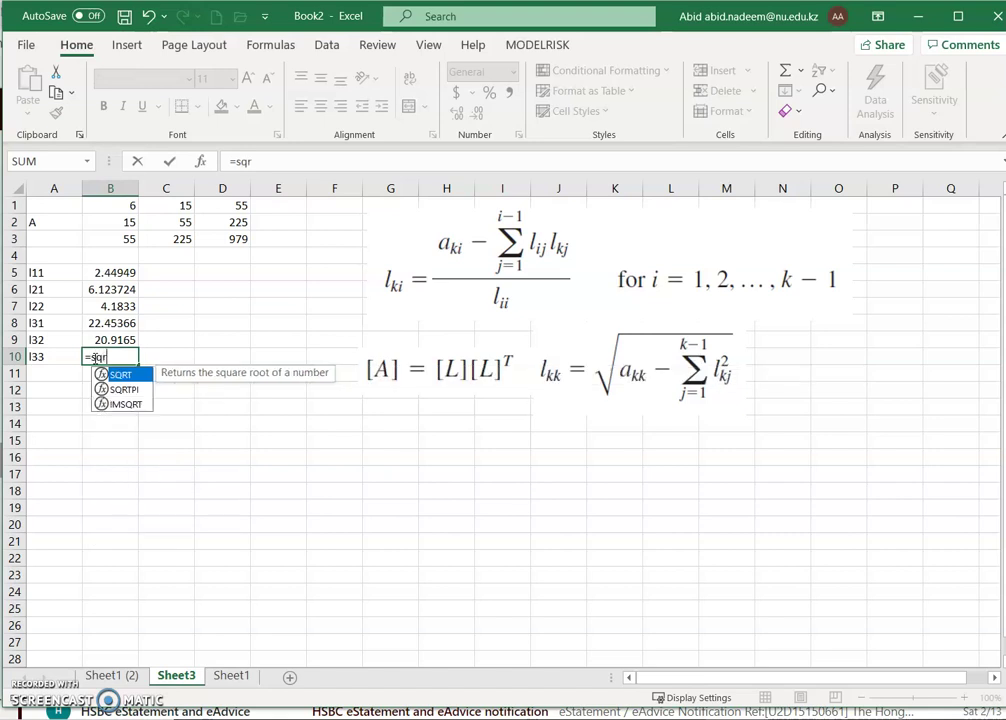
pyautogui.write('t(')
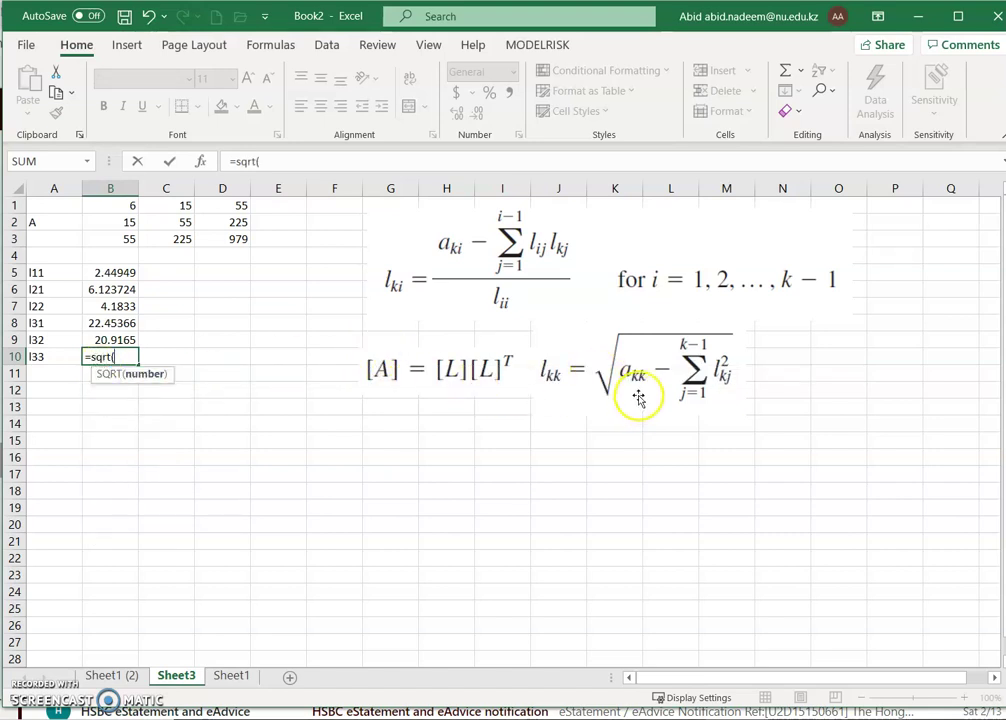
pyautogui.click(232, 236)
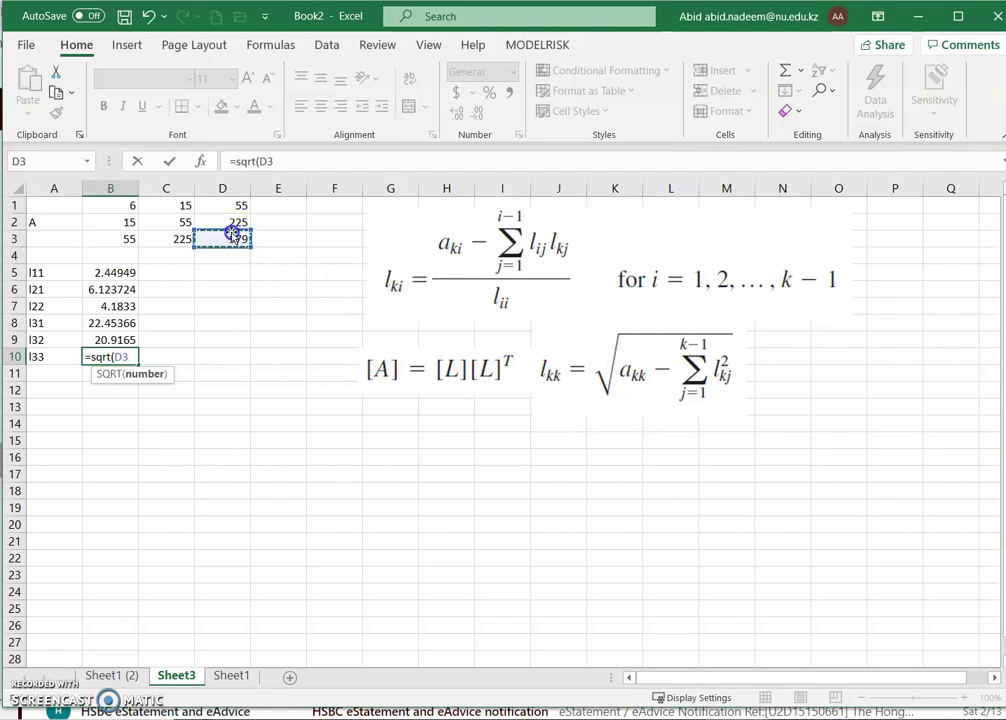
pyautogui.write('-')
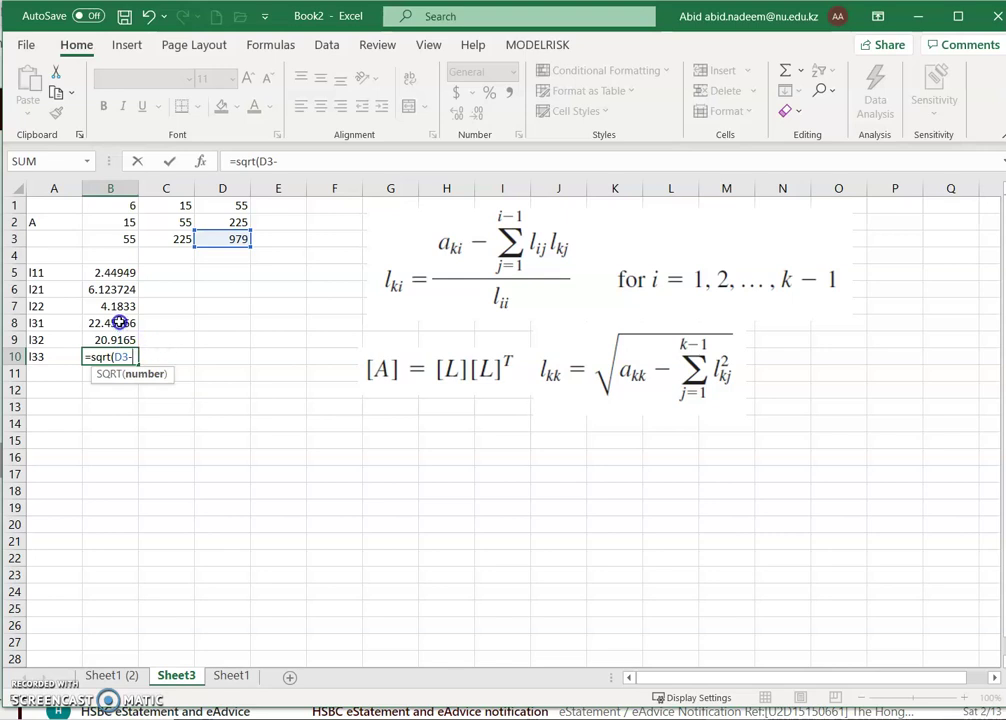
pyautogui.click(120, 322)
pyautogui.write('^2')
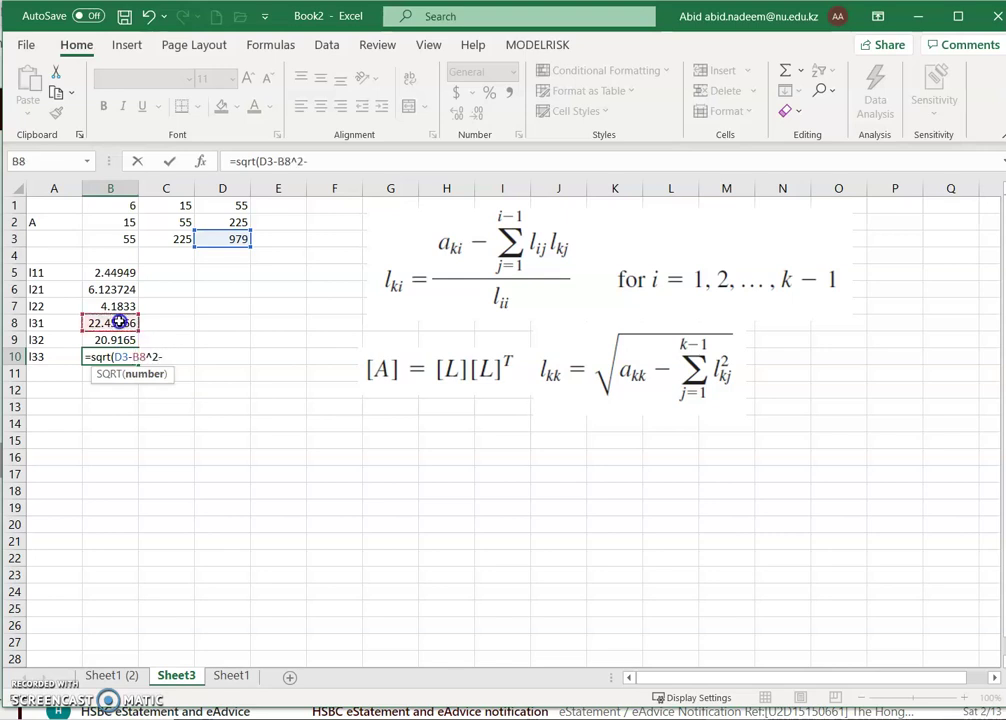
pyautogui.write('-')
pyautogui.press('Up')
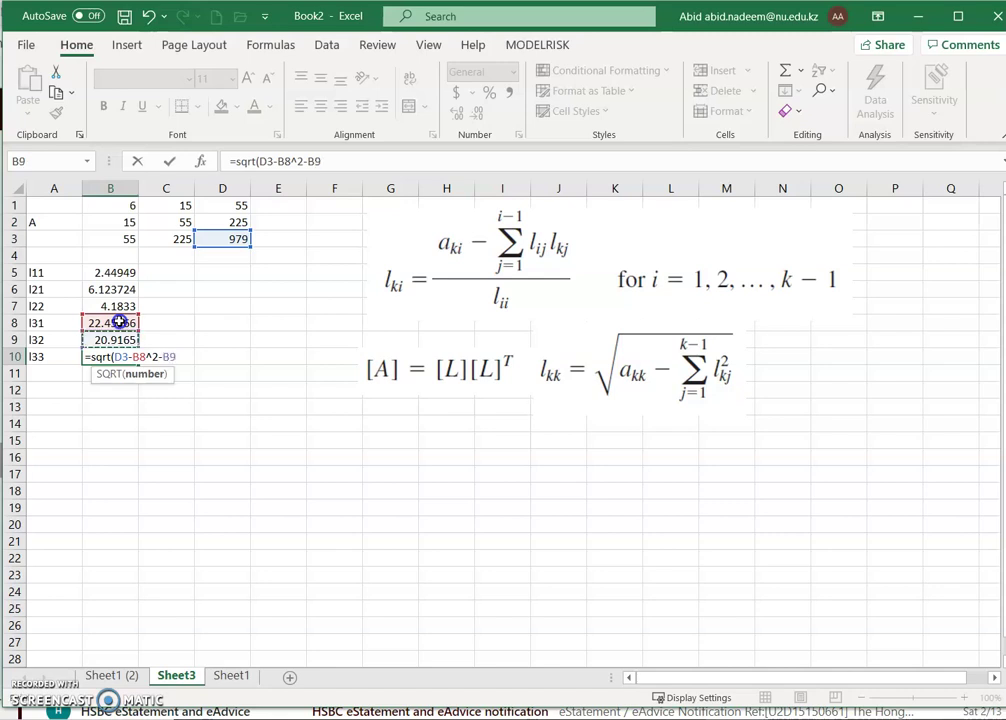
pyautogui.write('^2)')
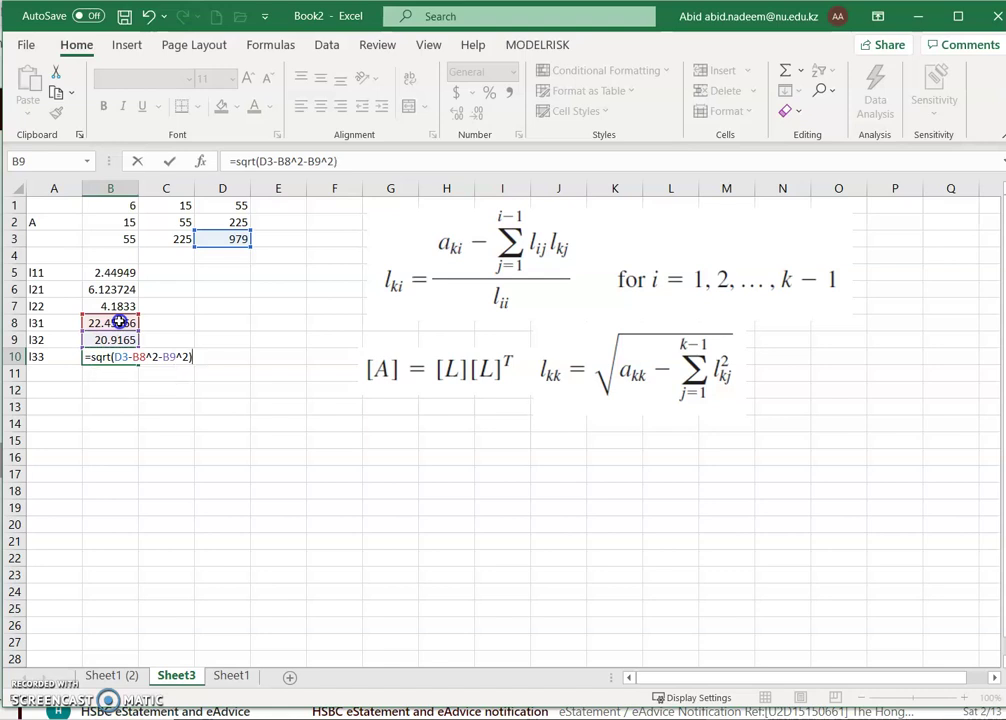
pyautogui.press('Return')
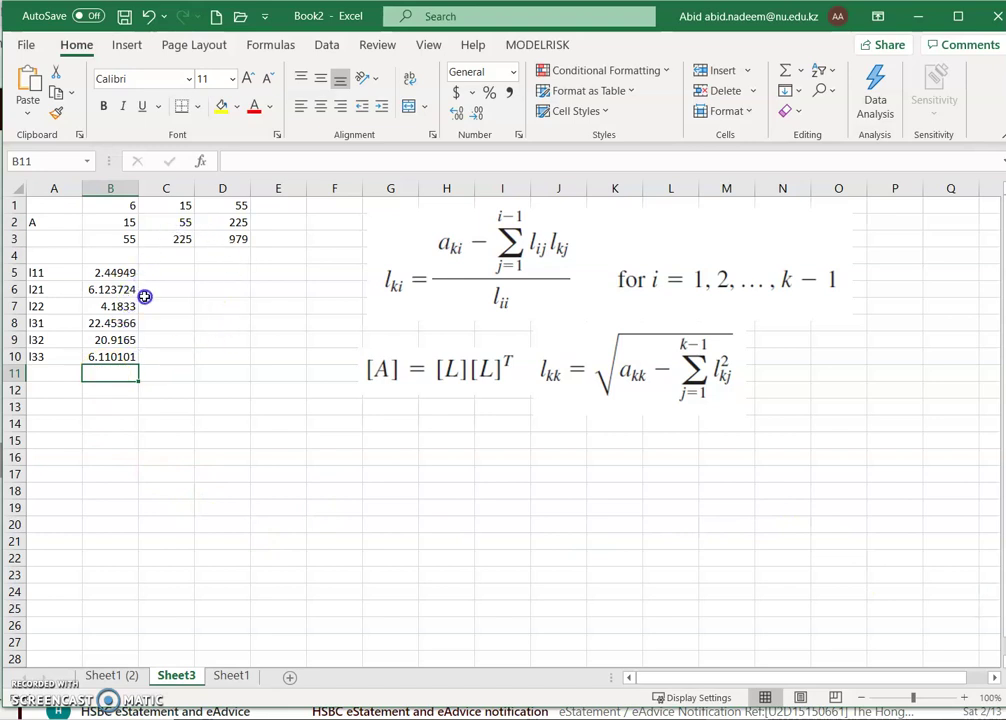
# Step: Enter the label L in cell A13 to name the lower triangular matrix block
pyautogui.click(67, 410)
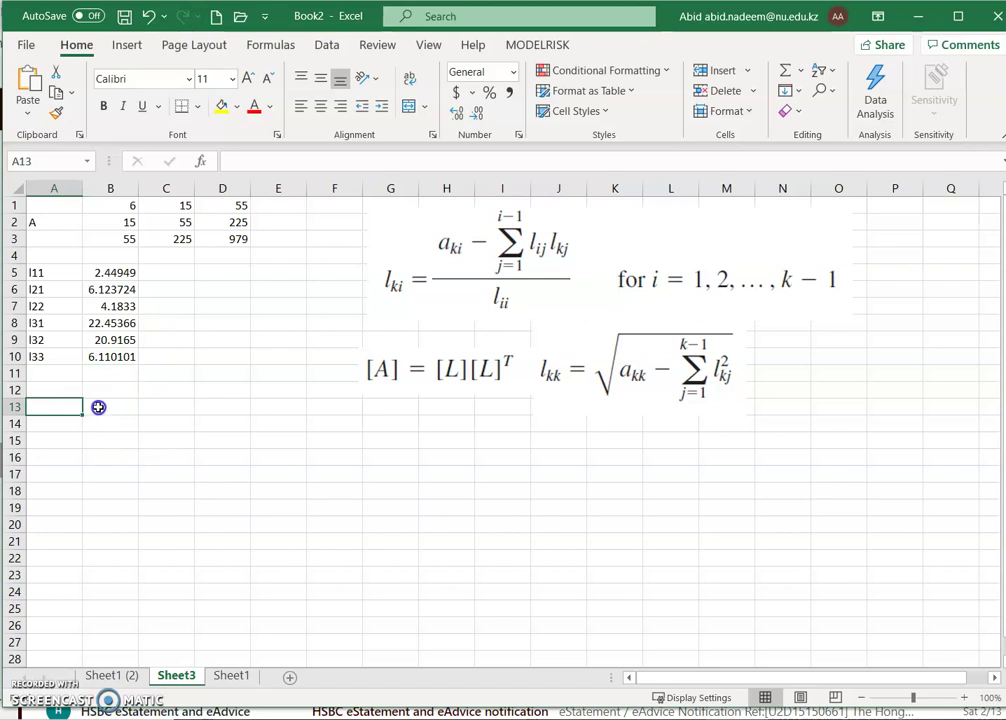
pyautogui.write('L')
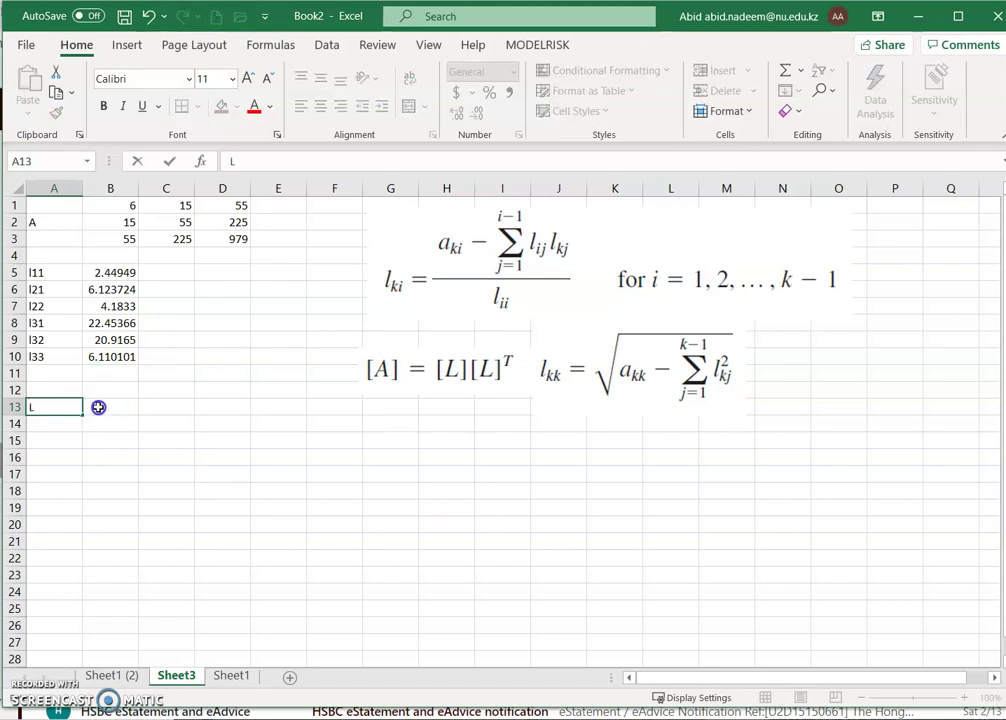
pyautogui.click(98, 407)
# Step: Fill the first diagonal element of L in cell B12 with a reference to l11 in B5
pyautogui.press('Up')
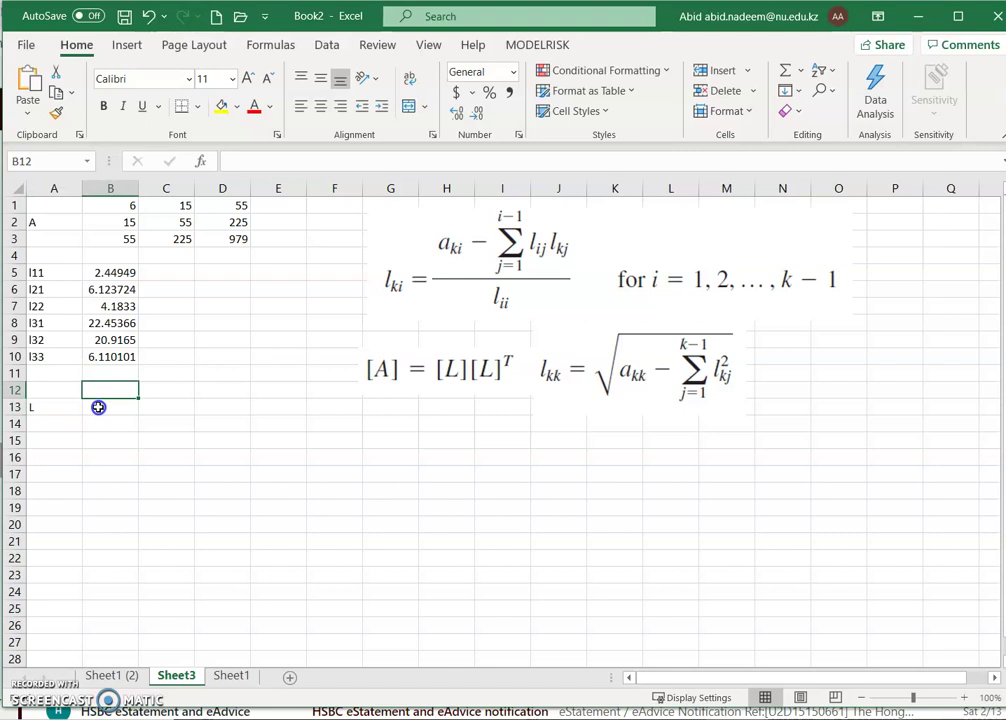
pyautogui.write('=')
pyautogui.press('Up')
pyautogui.press('Up')
pyautogui.press('Up')
pyautogui.press('Up')
pyautogui.press('Up')
pyautogui.press('Up')
pyautogui.press('Up')
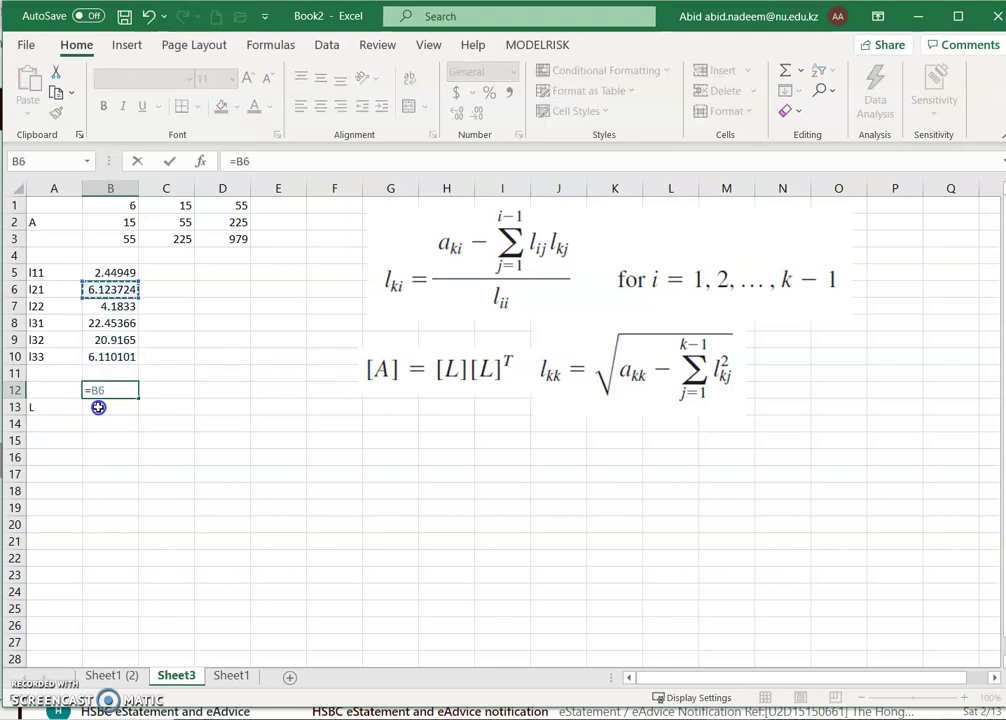
pyautogui.press('Return')
# Step: Fill cell B13 of the L matrix with a reference to l21 in B6
pyautogui.press('Up')
pyautogui.press('Down')
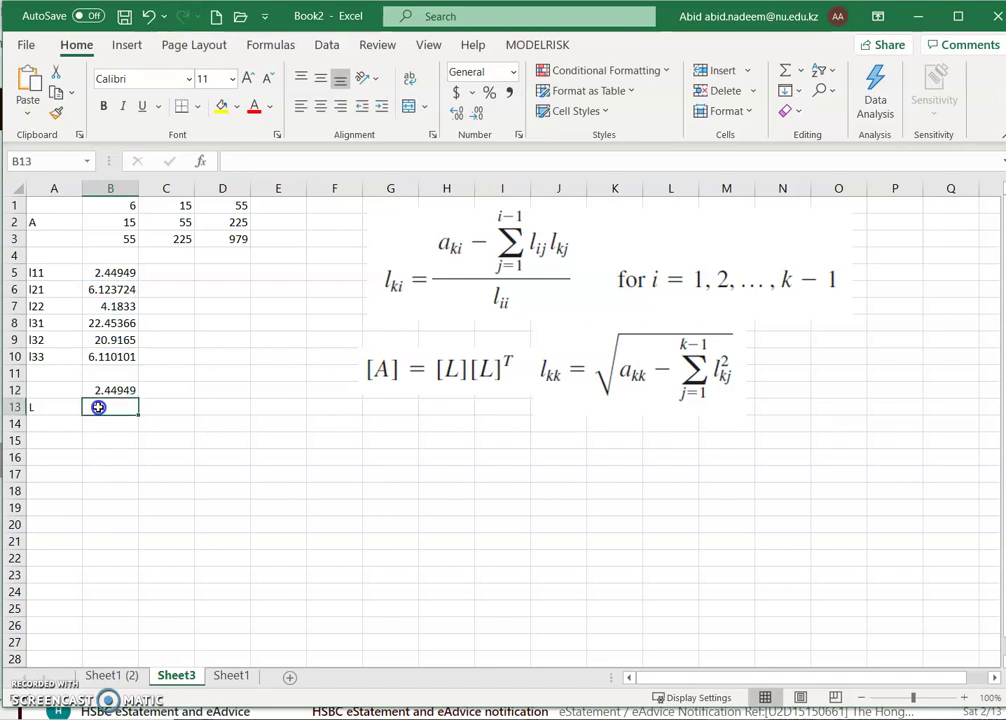
pyautogui.press('Right')
pyautogui.press('Left')
pyautogui.write('=')
pyautogui.press('Up')
pyautogui.press('Up')
pyautogui.press('Up')
pyautogui.press('Up')
pyautogui.press('Up')
pyautogui.press('Up')
pyautogui.press('Up')
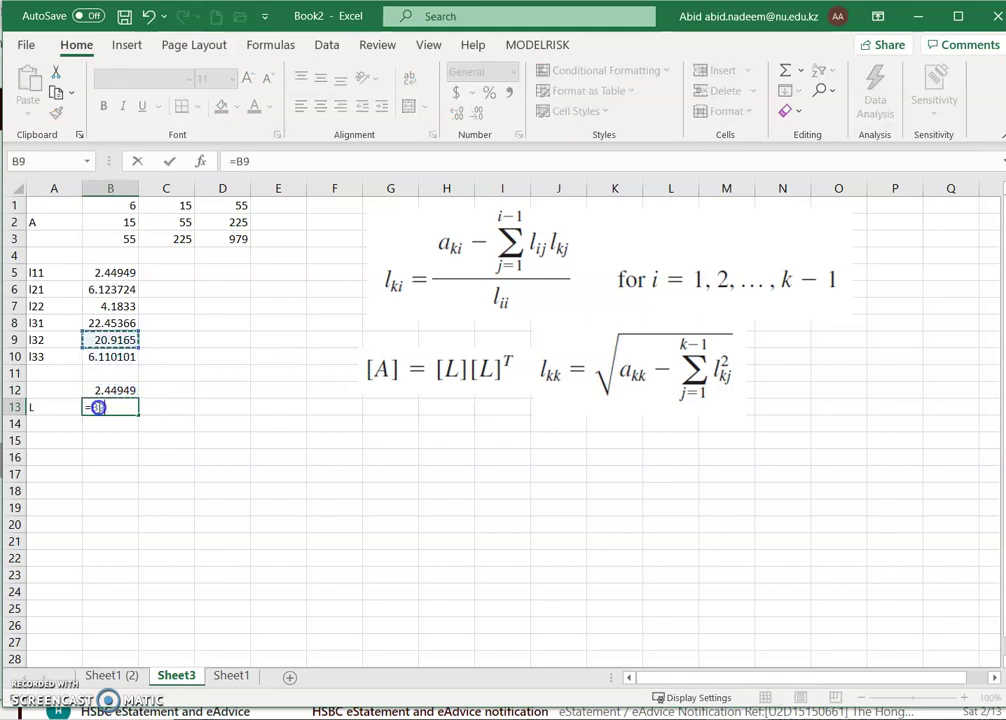
pyautogui.press('Return')
# Step: Fill cell C13 of the L matrix with a reference to l22 in B7
pyautogui.press('Up')
pyautogui.press('Right')
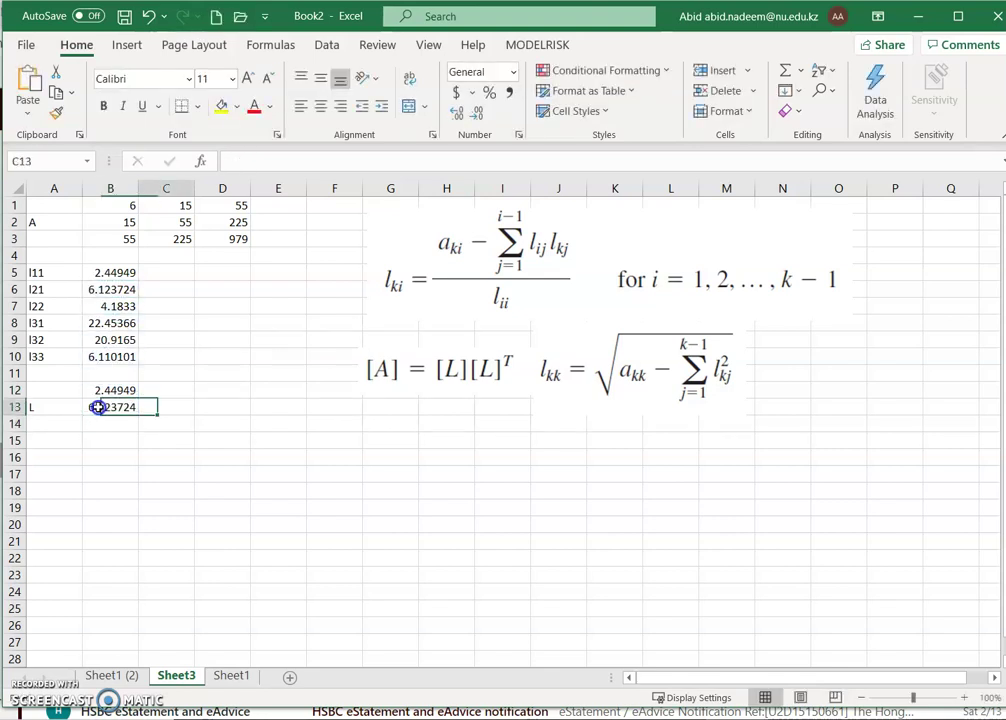
pyautogui.write('=')
pyautogui.press('Up')
pyautogui.press('Up')
pyautogui.press('Up')
pyautogui.press('Up')
pyautogui.press('Up')
pyautogui.press('Up')
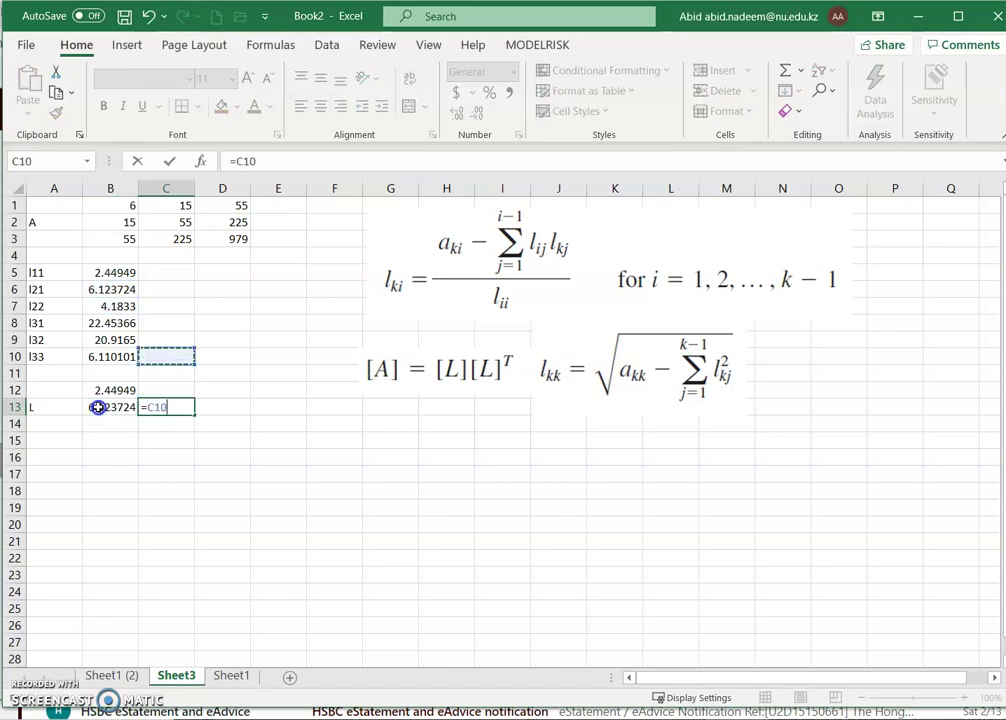
pyautogui.press('Left')
pyautogui.press('Return')
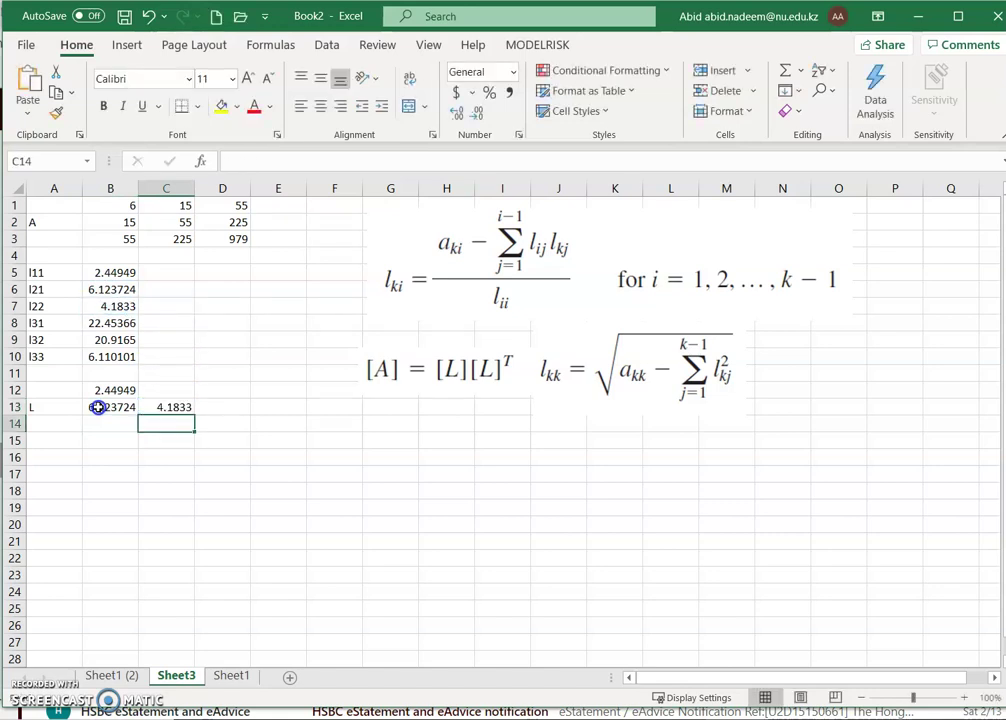
# Step: Fill cell B14 of the L matrix with a reference to l31 in B8
pyautogui.press('Left')
pyautogui.write('=')
pyautogui.press('Up')
pyautogui.press('Up')
pyautogui.press('Up')
pyautogui.press('Up')
pyautogui.press('Up')
pyautogui.press('Up')
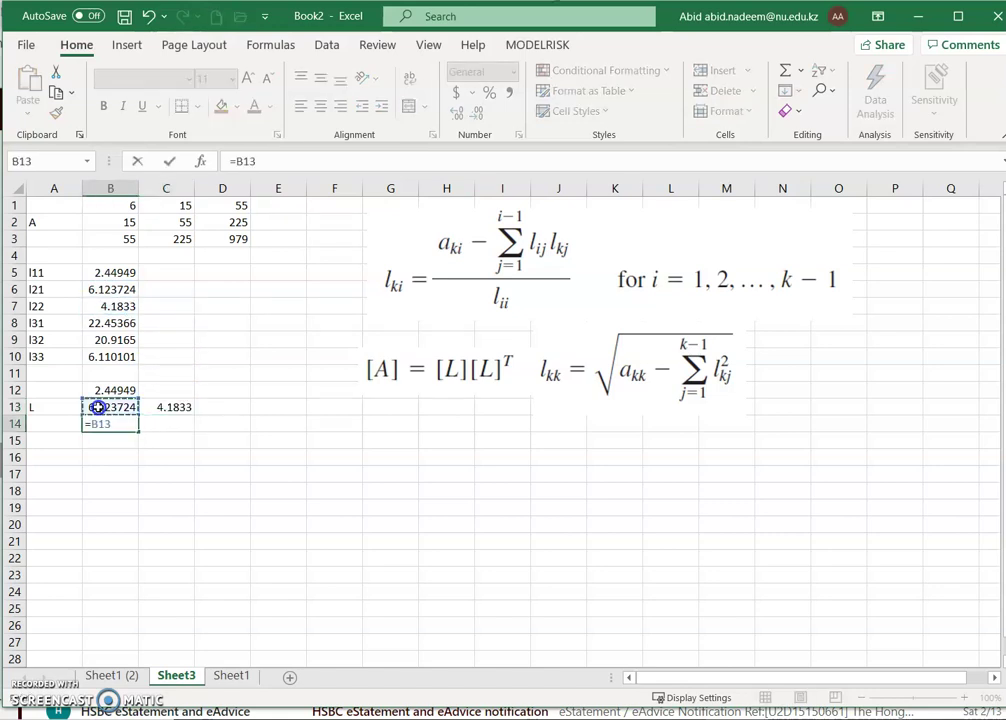
pyautogui.press('Return')
# Step: Fill cell C14 of the L matrix with a reference to l32 in B9
pyautogui.press('Up')
pyautogui.press('Right')
pyautogui.write('=')
pyautogui.press('Up')
pyautogui.press('Up')
pyautogui.press('Up')
pyautogui.press('Up')
pyautogui.press('Up')
pyautogui.press('Left')
pyautogui.press('Return')
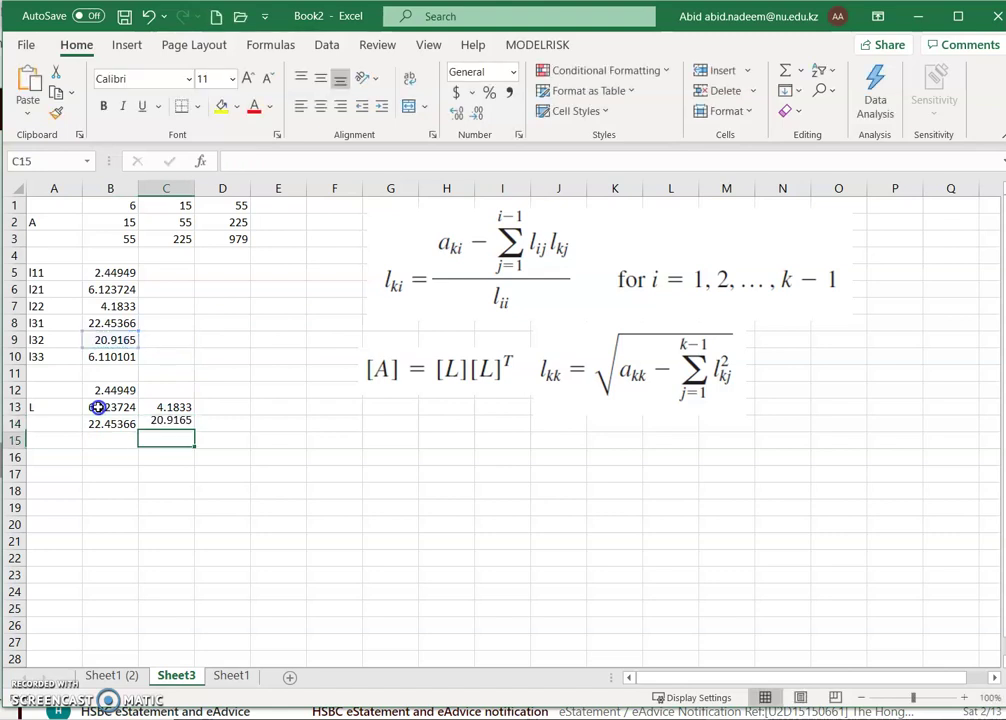
# Step: Fill cell D14 of the L matrix with the formula =B10, referencing l33
pyautogui.press('Up')
pyautogui.press('Right')
pyautogui.write('=')
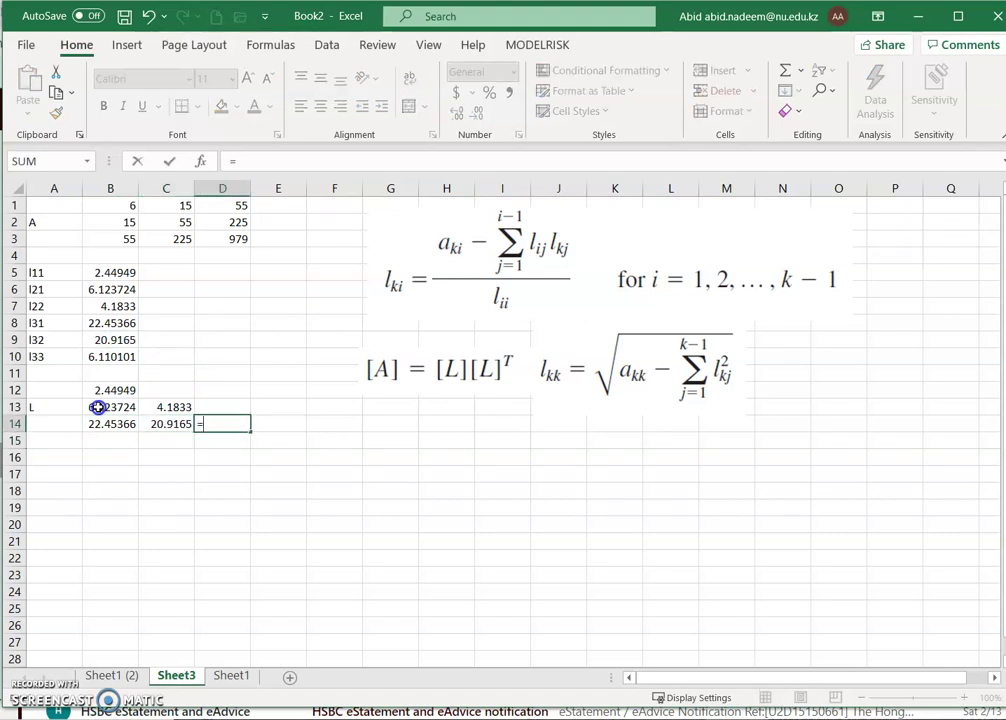
pyautogui.press('Up')
pyautogui.press('Up')
pyautogui.press('Up')
pyautogui.press('Up')
pyautogui.press('Left')
pyautogui.press('Left')
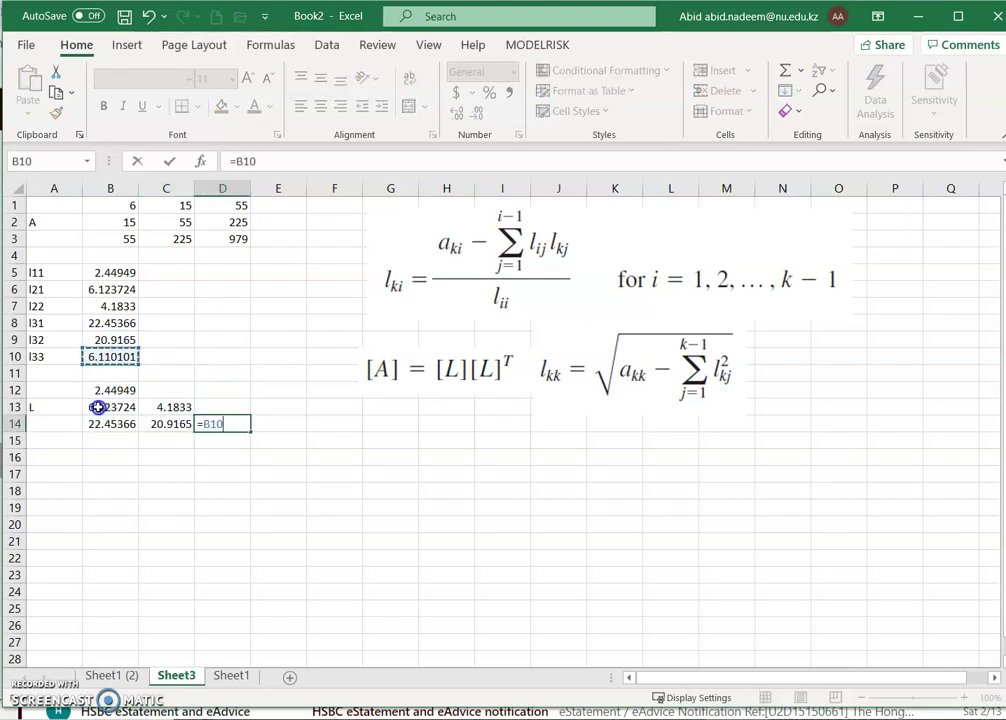
pyautogui.press('Return')
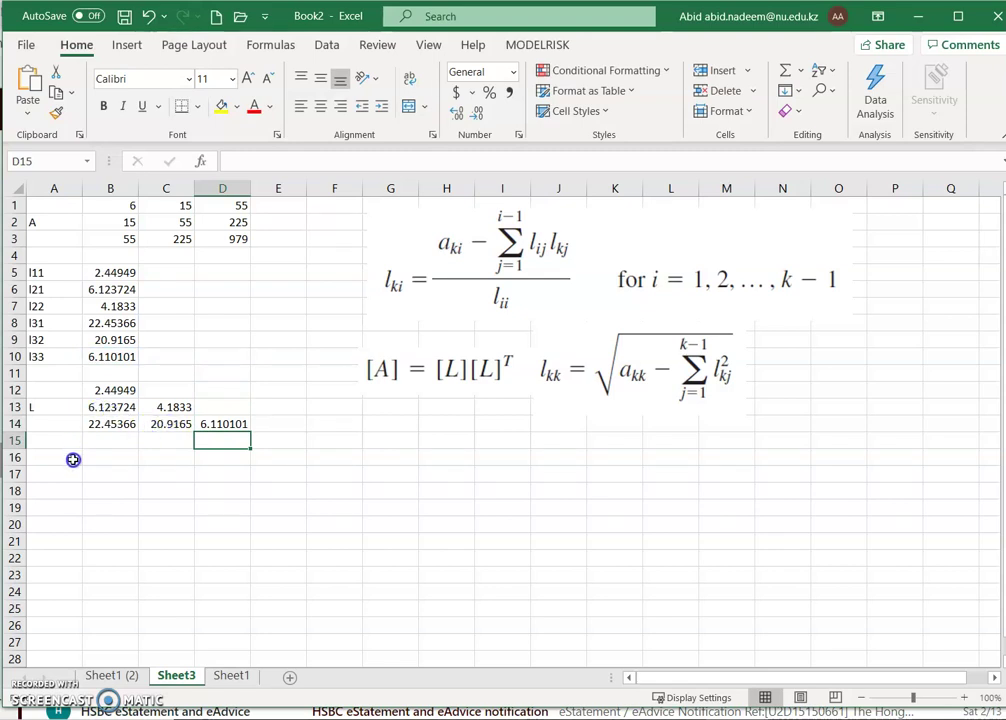
# Step: Enter 0 in the upper triangle cells C12, D12 and D13 of the L matrix
pyautogui.click(163, 392)
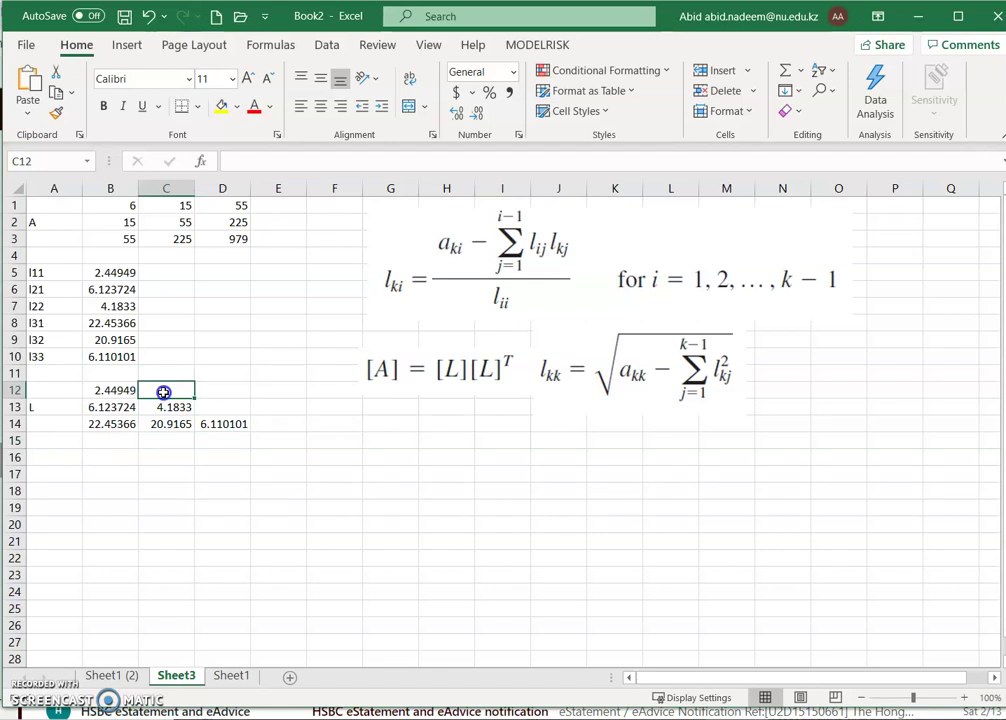
pyautogui.write('0')
pyautogui.press('Tab')
pyautogui.write('0')
pyautogui.press('Tab')
pyautogui.press('Left')
pyautogui.press('Down')
pyautogui.write('0')
pyautogui.press('Return')
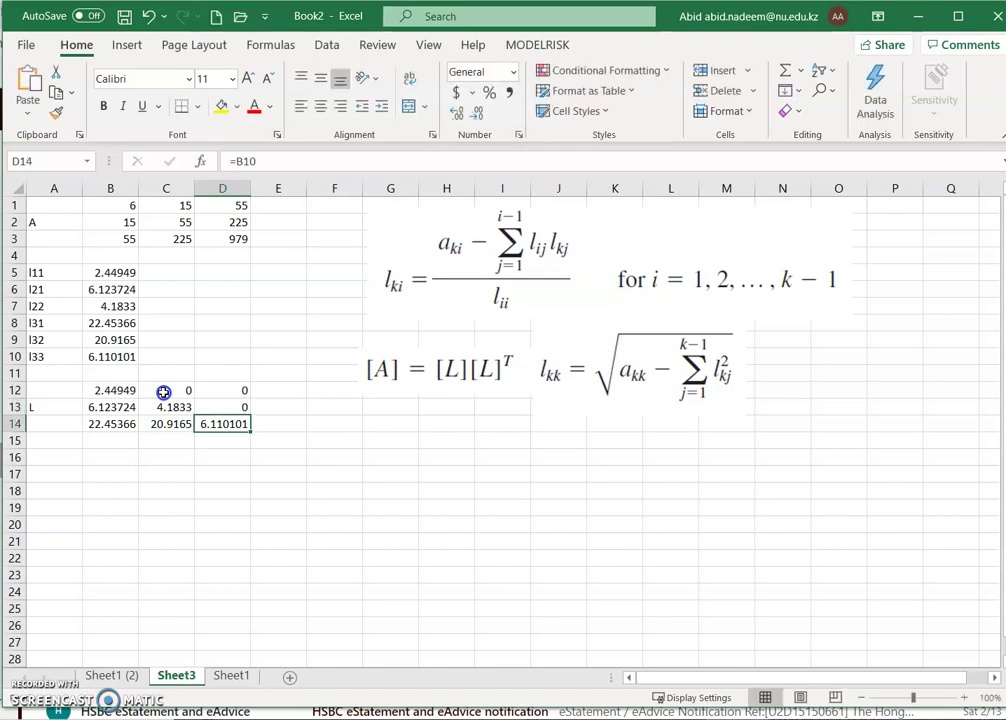
# Step: Enter the label "L transpose" in cell A16 below the L matrix
pyautogui.press('Left')
pyautogui.press('Left')
pyautogui.press('Down')
pyautogui.press('Down')
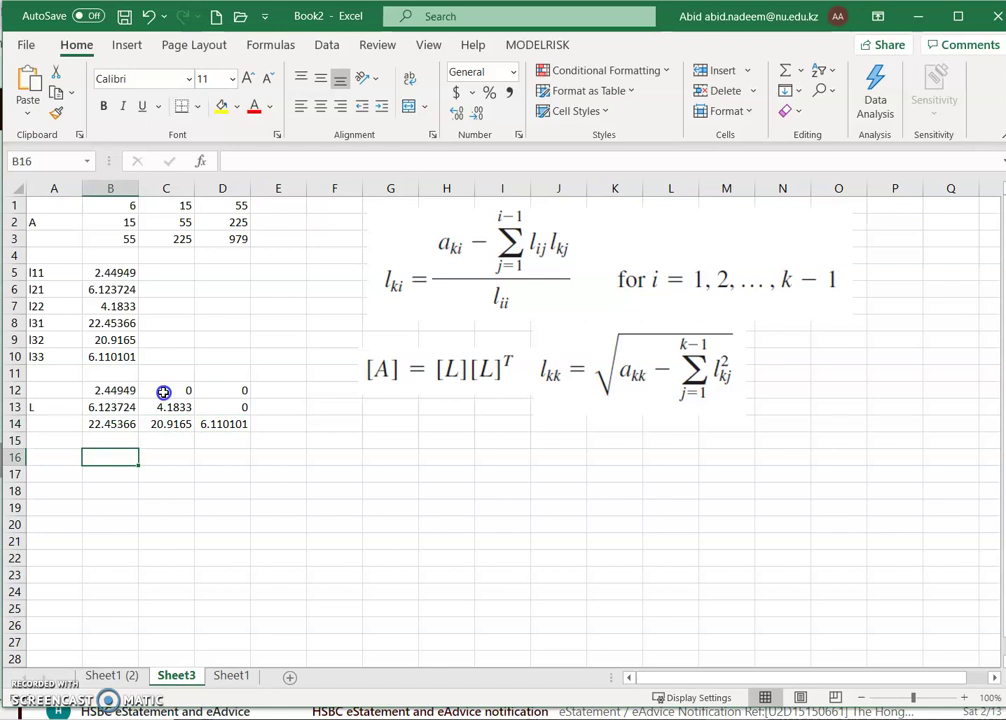
pyautogui.press('Left')
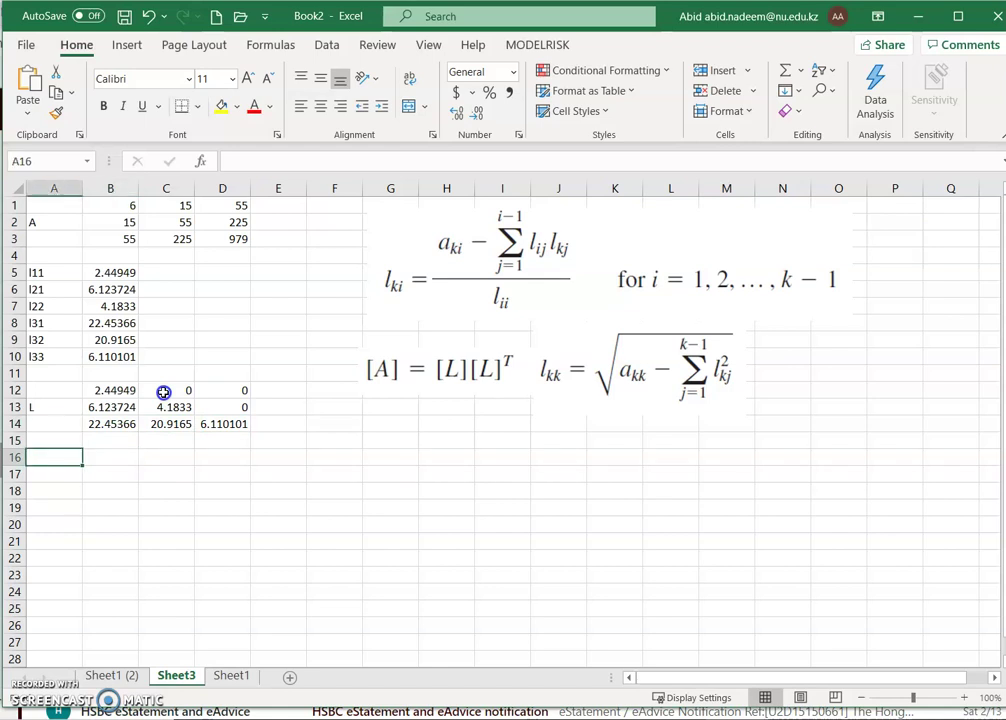
pyautogui.write('L')
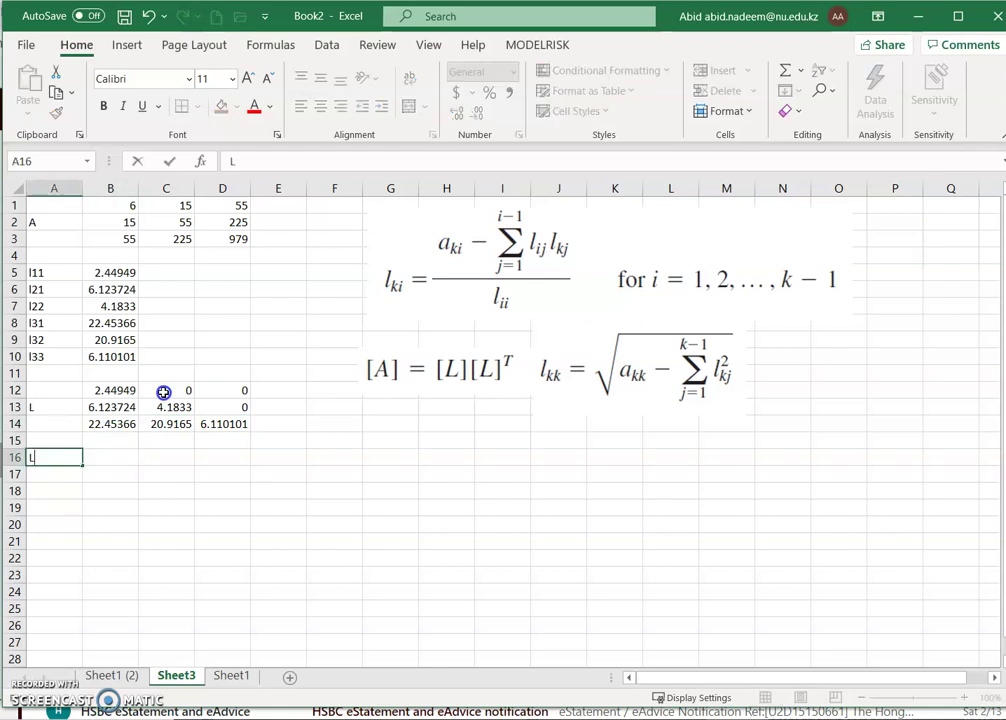
pyautogui.write(' transpose')
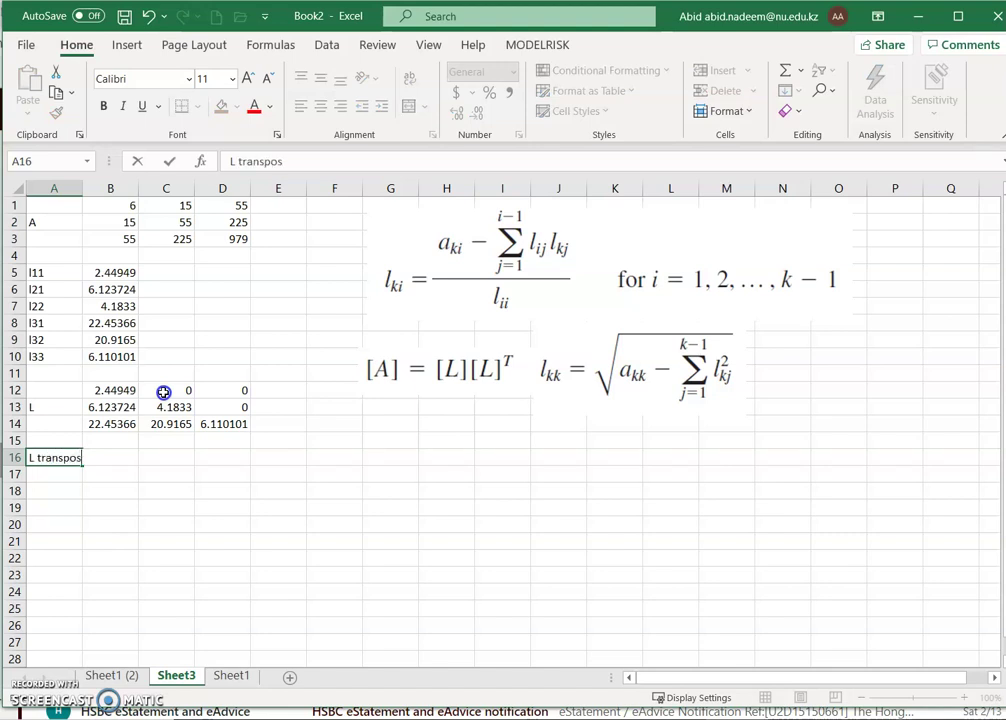
pyautogui.press('Return')
pyautogui.press('Up')
pyautogui.press('Right')
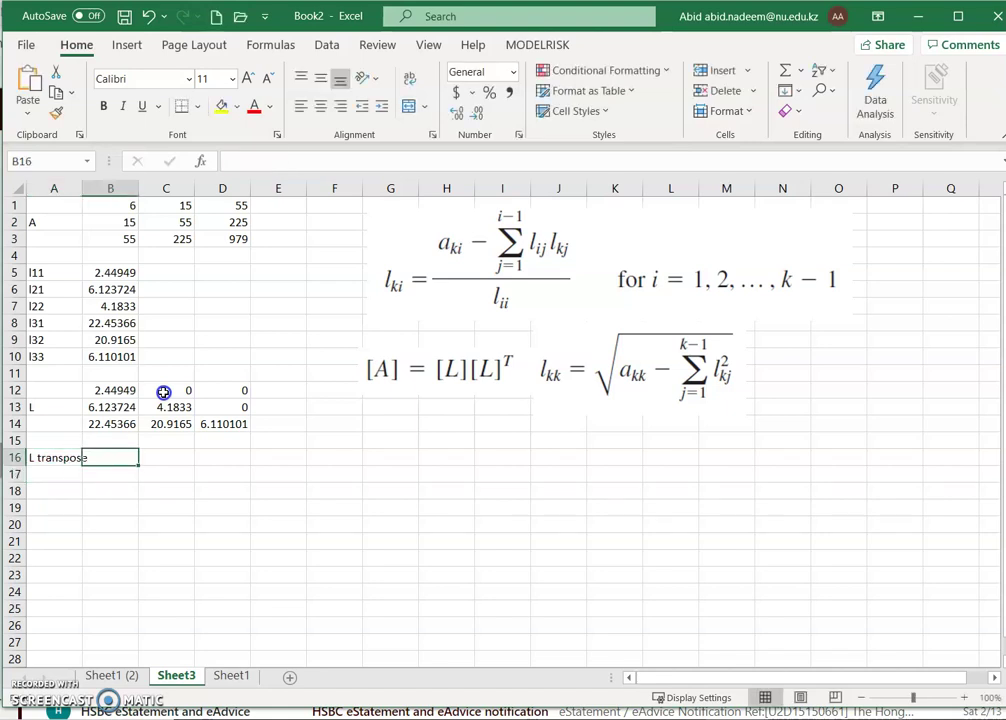
# Step: Move the "L transpose" label to cell A17 and select the 3×3 range B16:D18 beside it
pyautogui.click(54, 468)
pyautogui.click(52, 460)
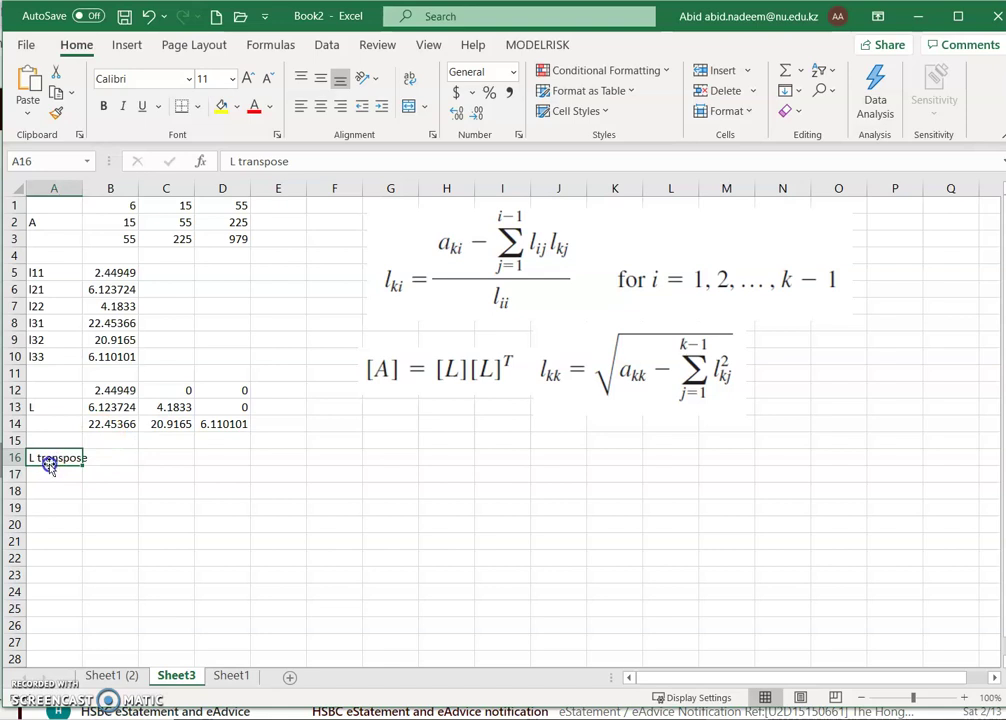
pyautogui.moveTo(49, 465); pyautogui.dragTo(213, 500)
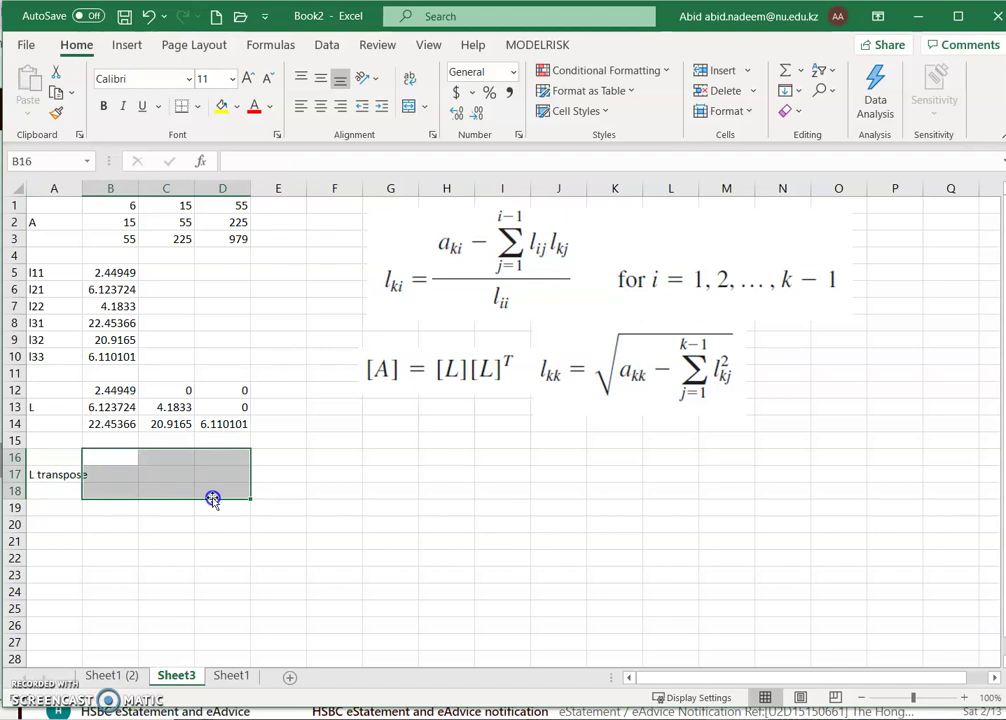
# Step: Fill B16:D18 with the array formula =TRANSPOSE(B12:D14) to produce the transpose of the L matrix
pyautogui.write('=')
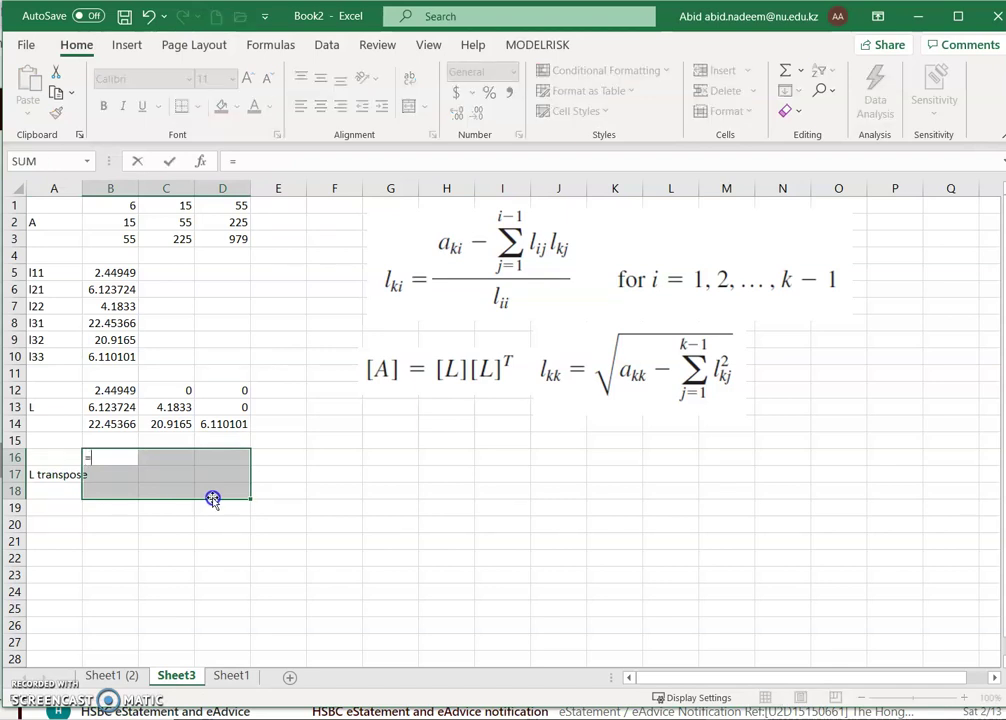
pyautogui.write('transpo')
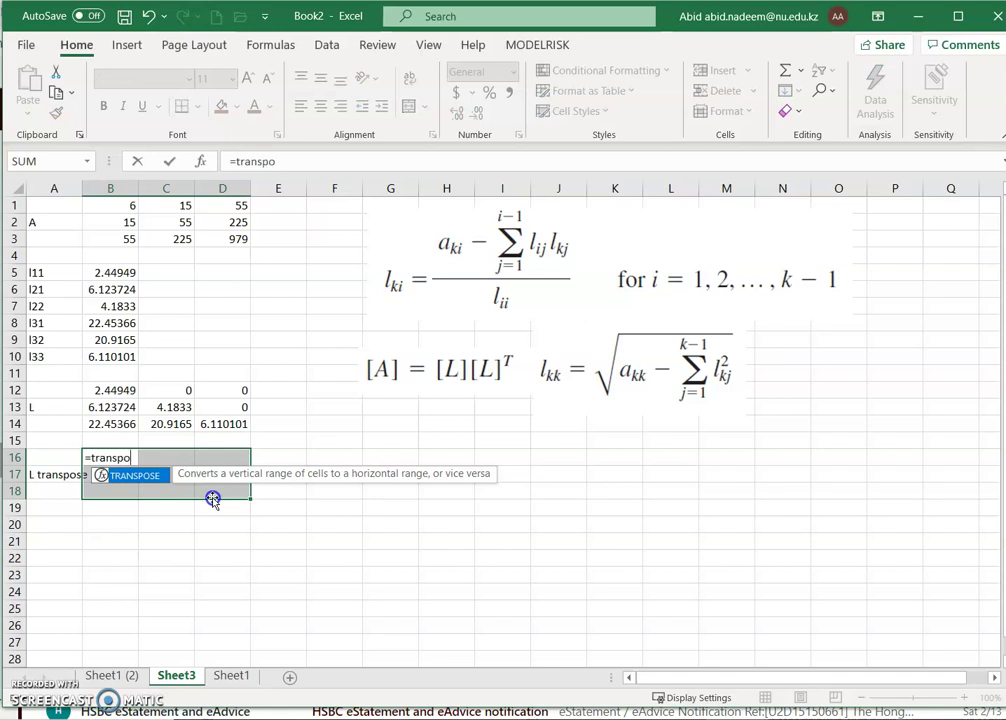
pyautogui.write('se(')
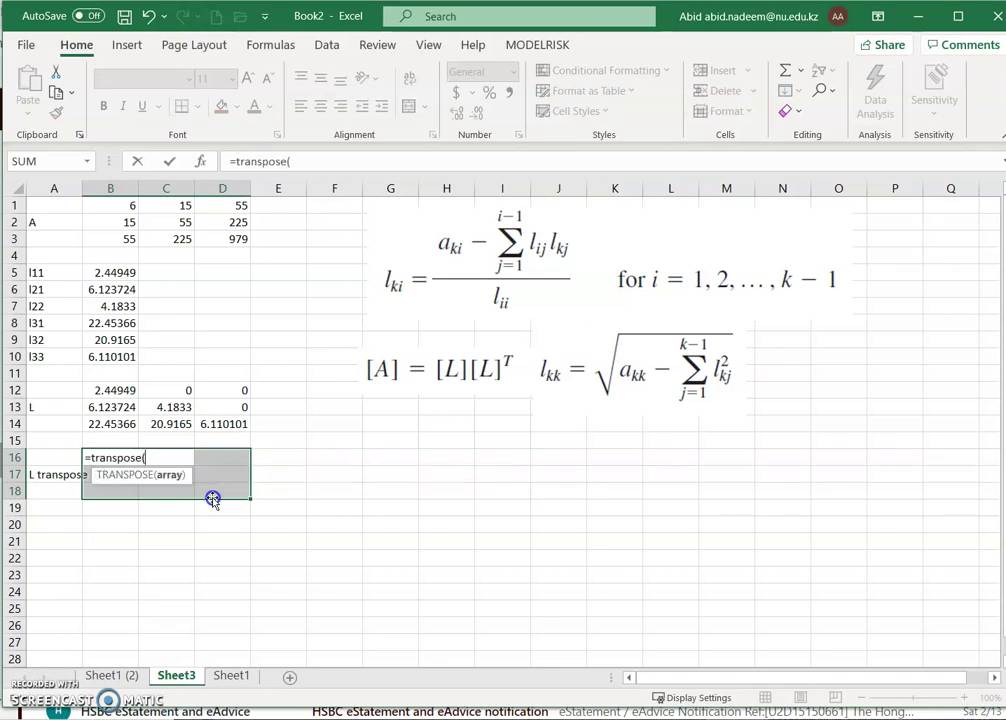
pyautogui.moveTo(108, 394); pyautogui.dragTo(204, 423)
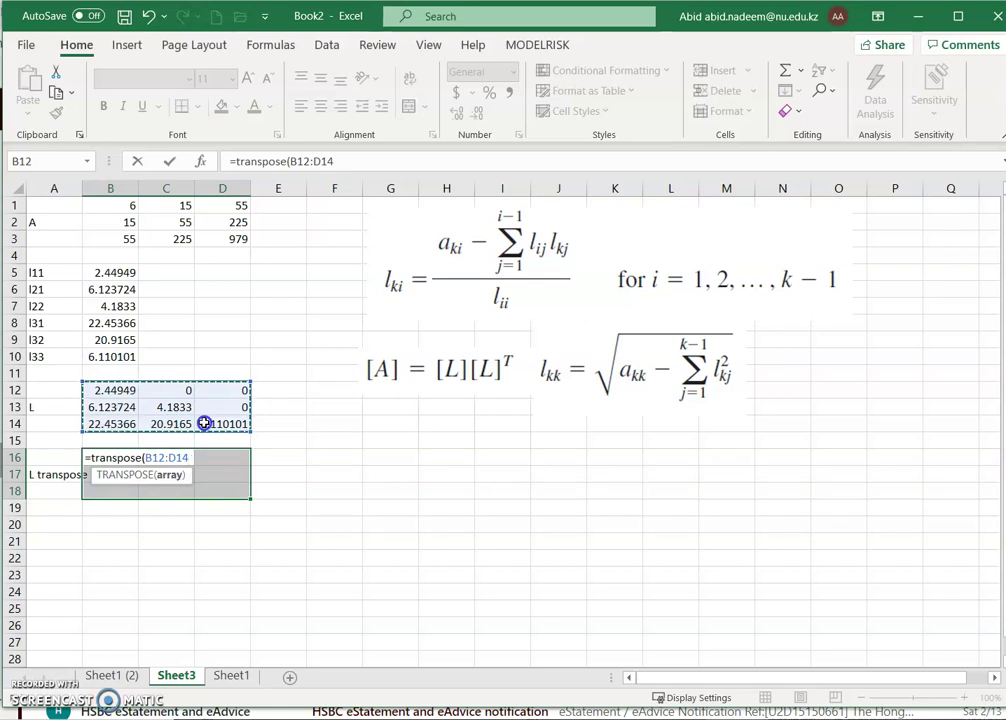
pyautogui.hotkey('ctrl', 'shift', 'Return')
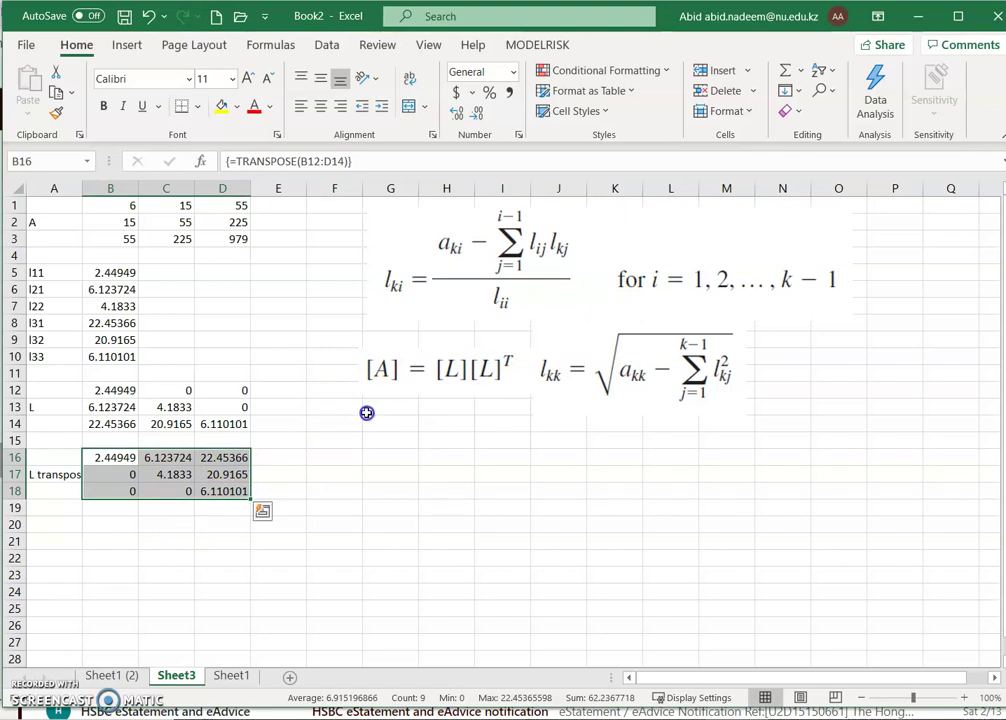
# Step: Enter the label "verify" in cell F17, beside the L transpose matrix
pyautogui.click(330, 473)
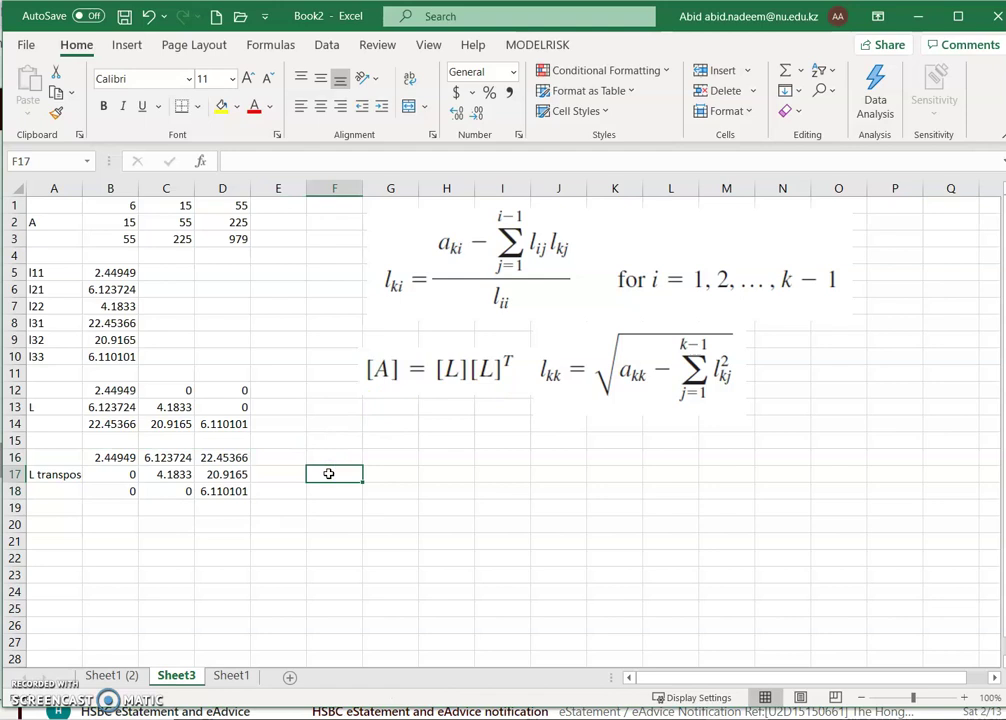
pyautogui.write('ver')
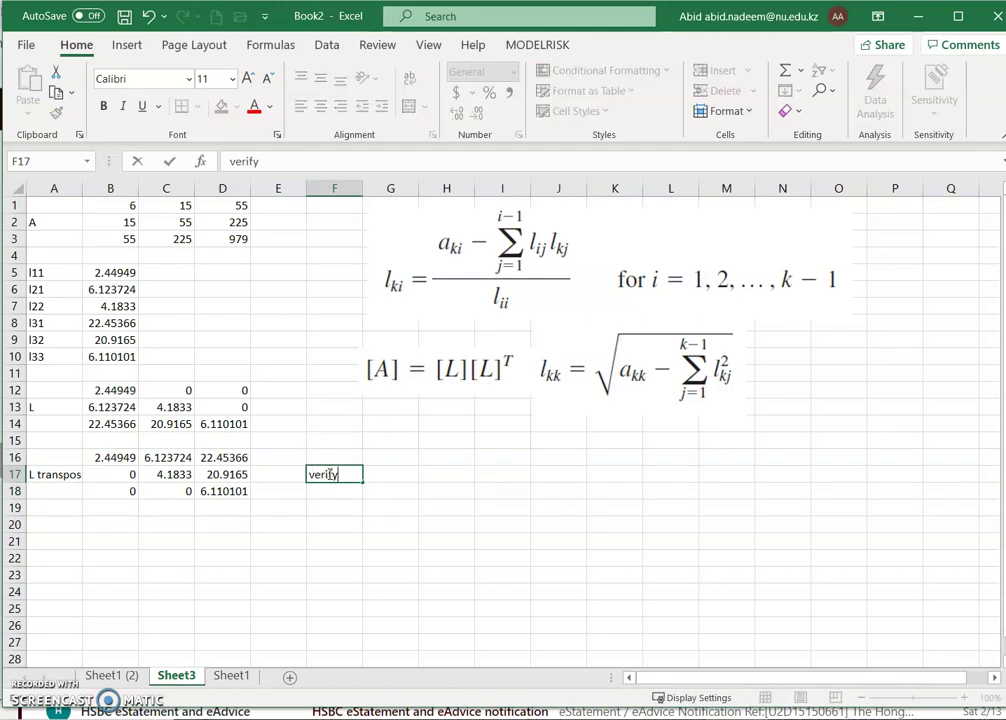
pyautogui.write('ify')
pyautogui.press('Return')
pyautogui.press('Up')
pyautogui.press('Up')
pyautogui.press('Right')
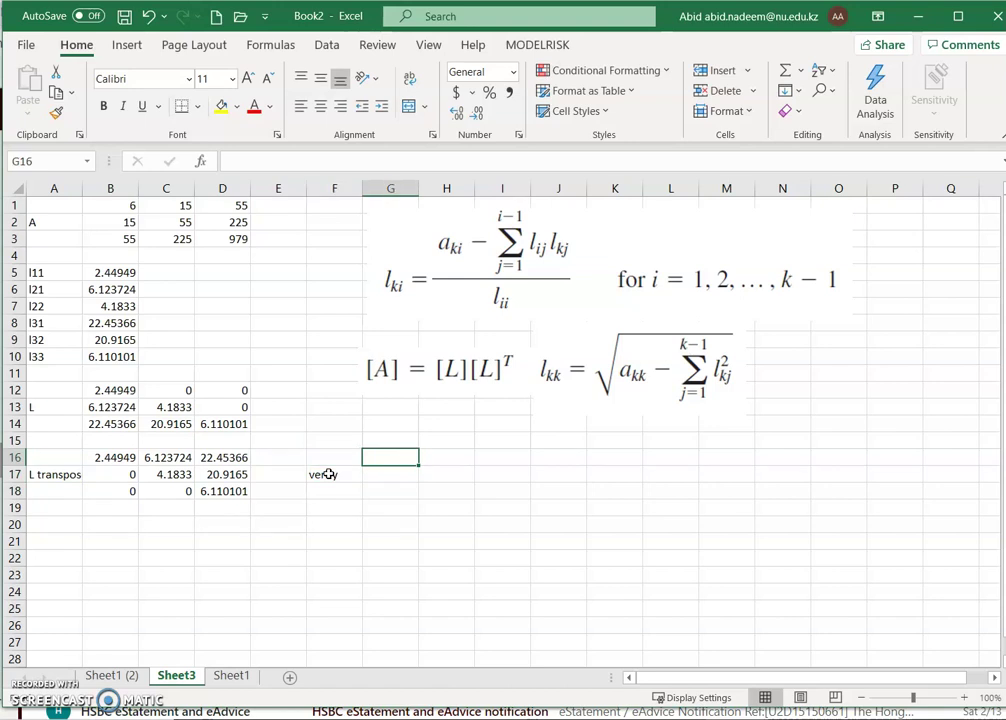
# Step: Multiply L by its transpose in G16:I18 with the array formula =MMULT(B12:D14,B16:D18)
pyautogui.moveTo(391, 456); pyautogui.dragTo(494, 487)
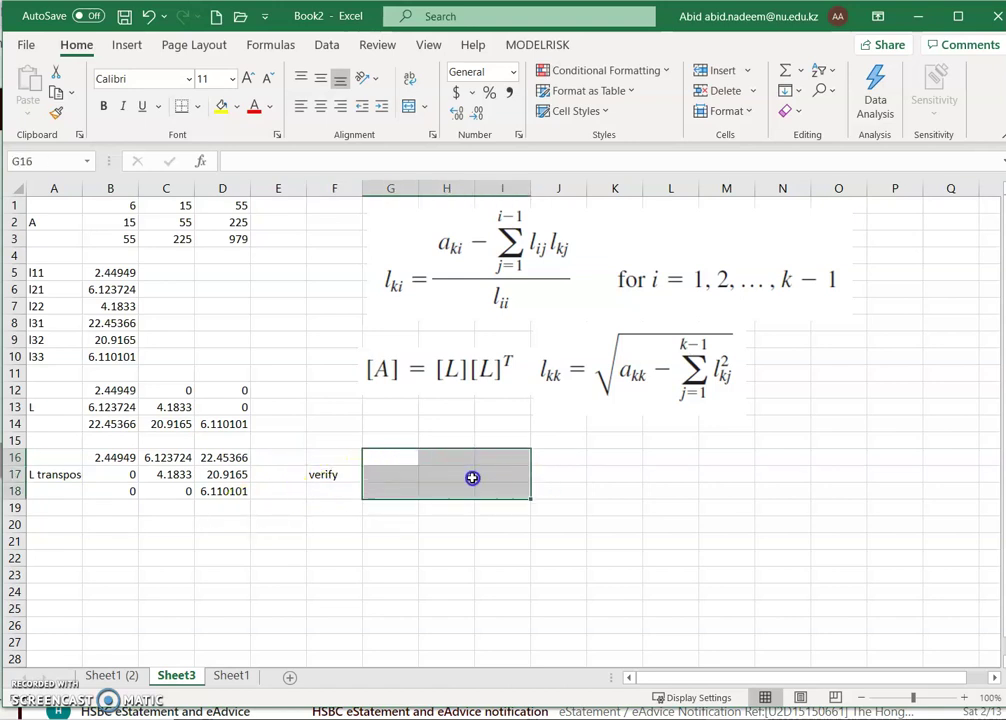
pyautogui.write('=')
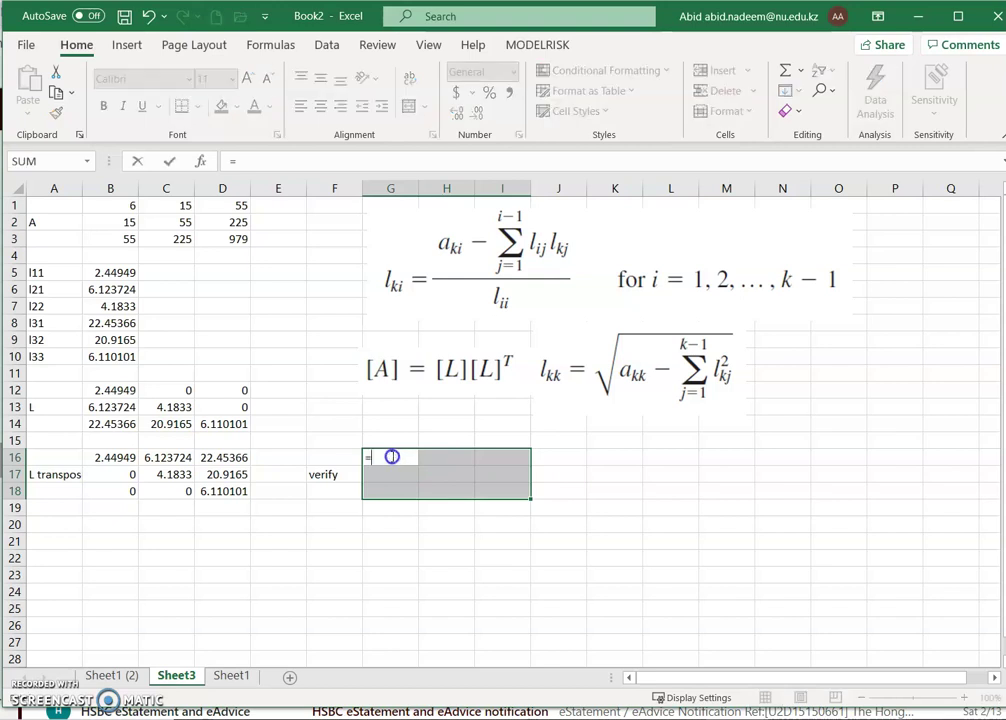
pyautogui.write('mmu')
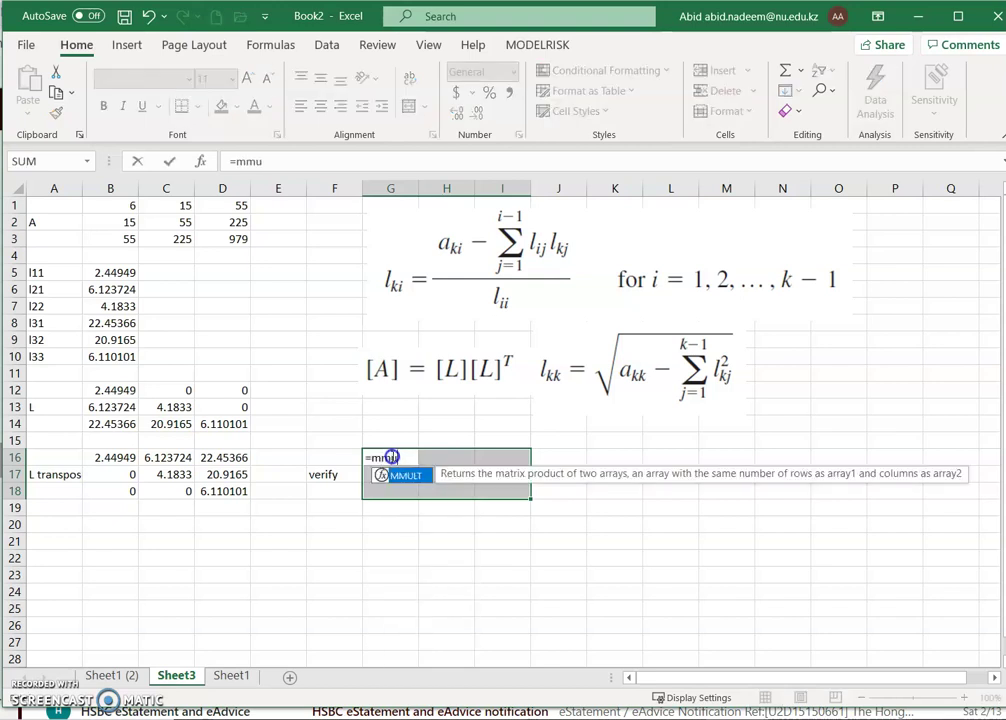
pyautogui.write('lt(')
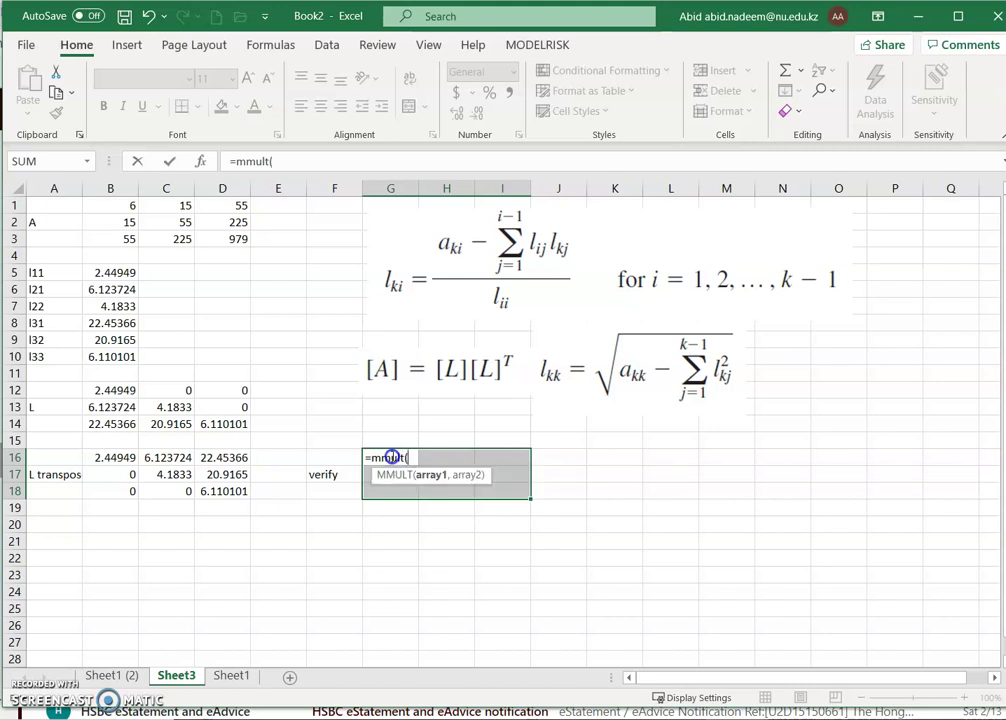
pyautogui.moveTo(120, 390); pyautogui.dragTo(220, 424)
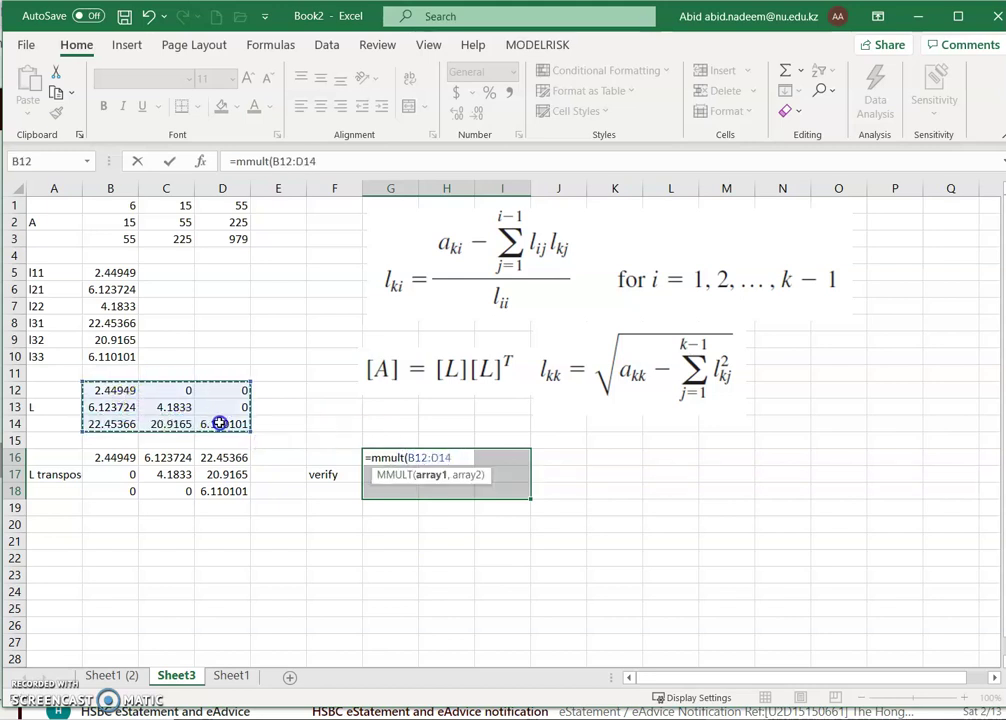
pyautogui.write(',')
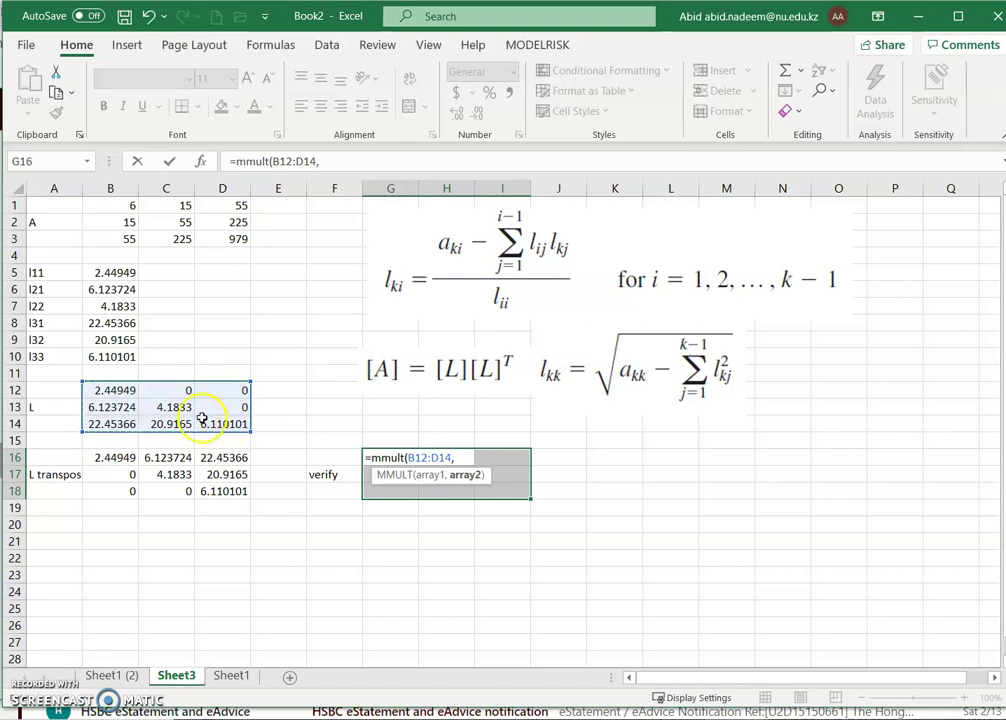
pyautogui.moveTo(108, 457); pyautogui.dragTo(220, 497)
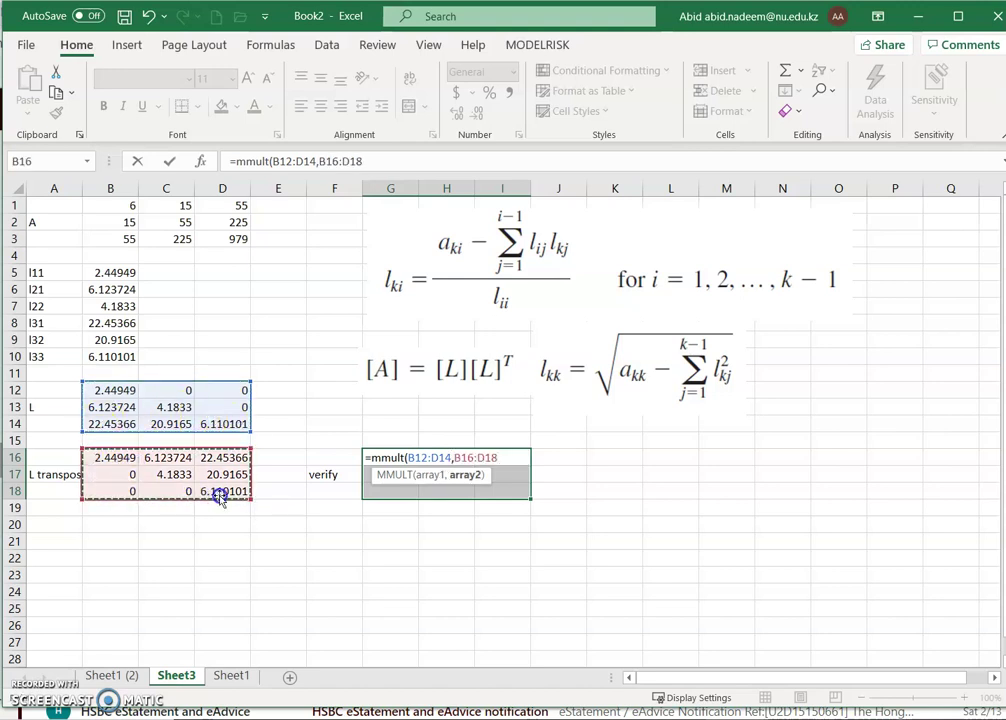
pyautogui.write(')')
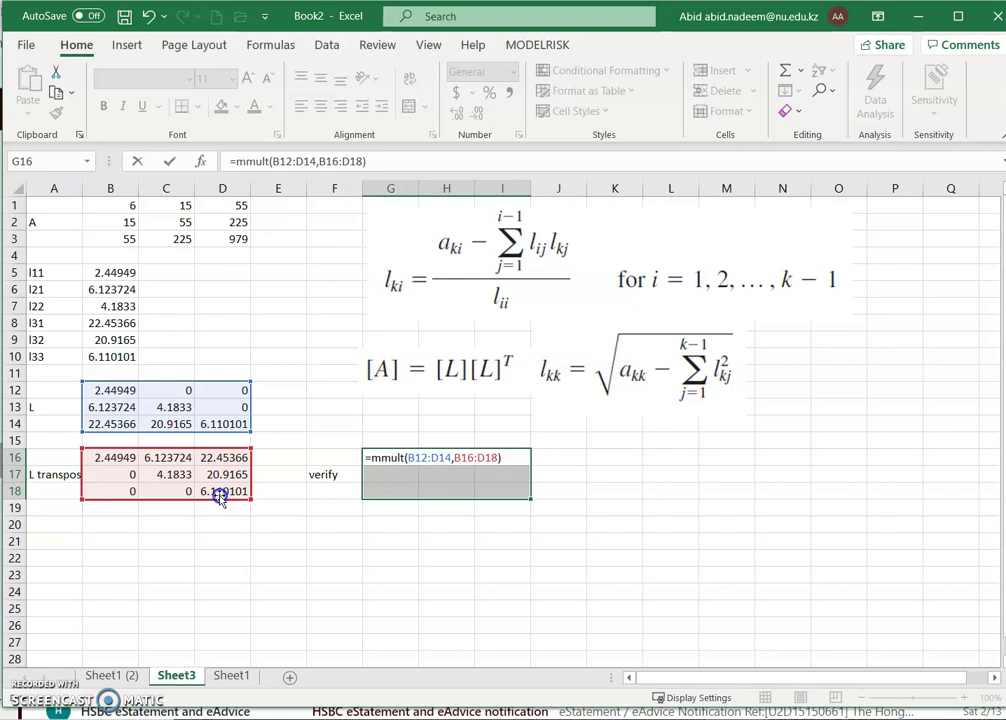
pyautogui.hotkey('ctrl', 'shift', 'Return')
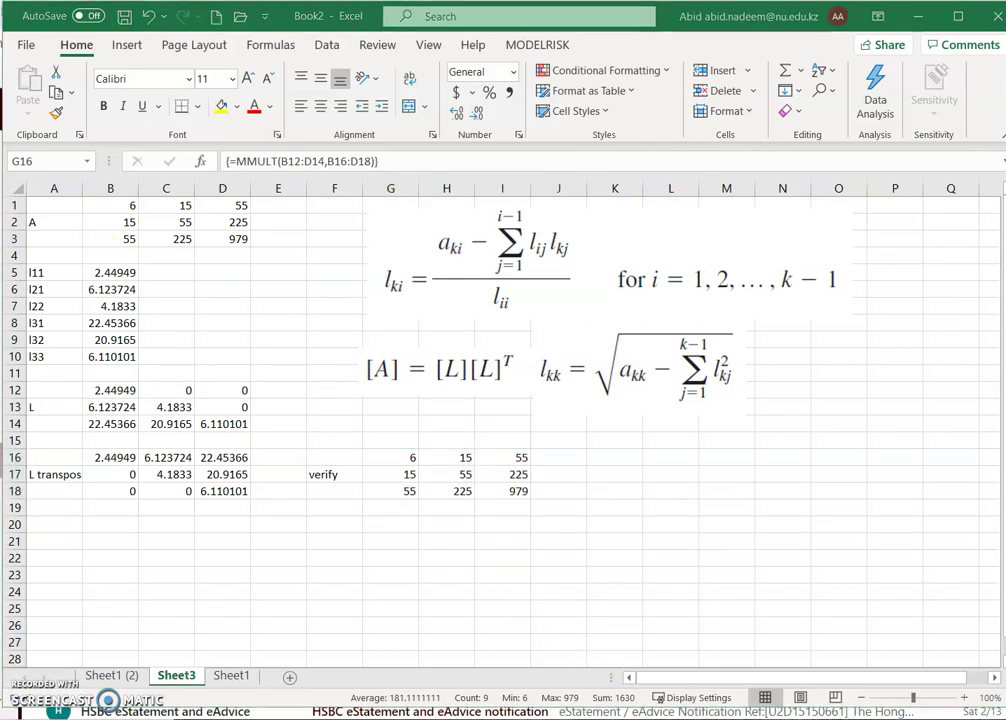
# Step: Switch to the PowerPoint lecture and present the slides from Example 11.2 through to the Gauss-Seidel Method slide
pyautogui.hotkey('alt', 'Tab')
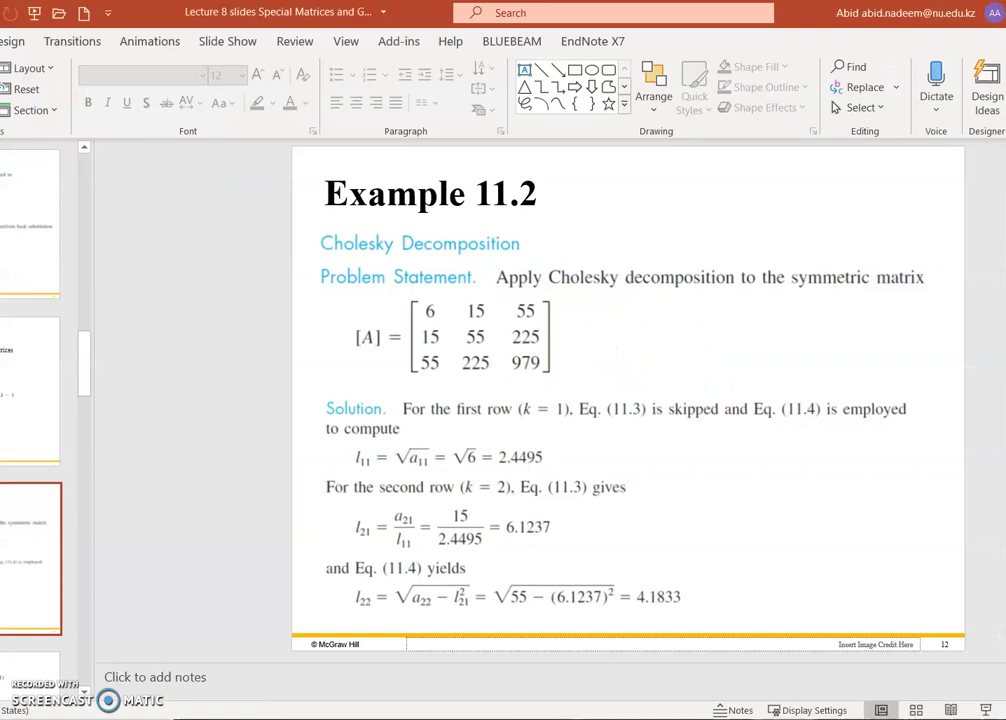
pyautogui.click(989, 711)
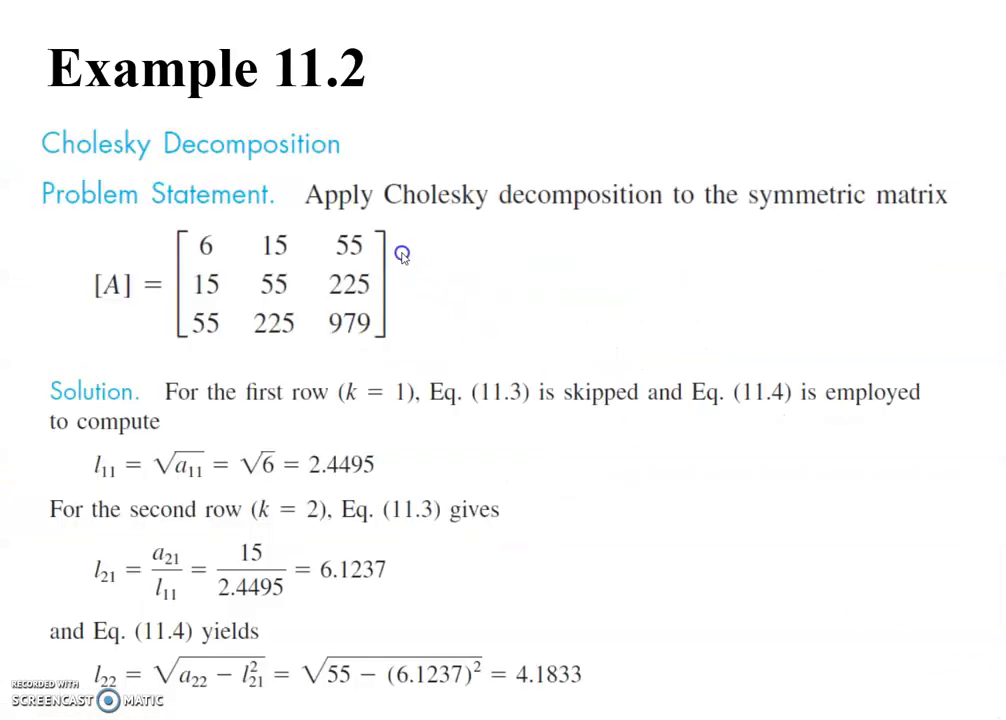
pyautogui.click(399, 360)
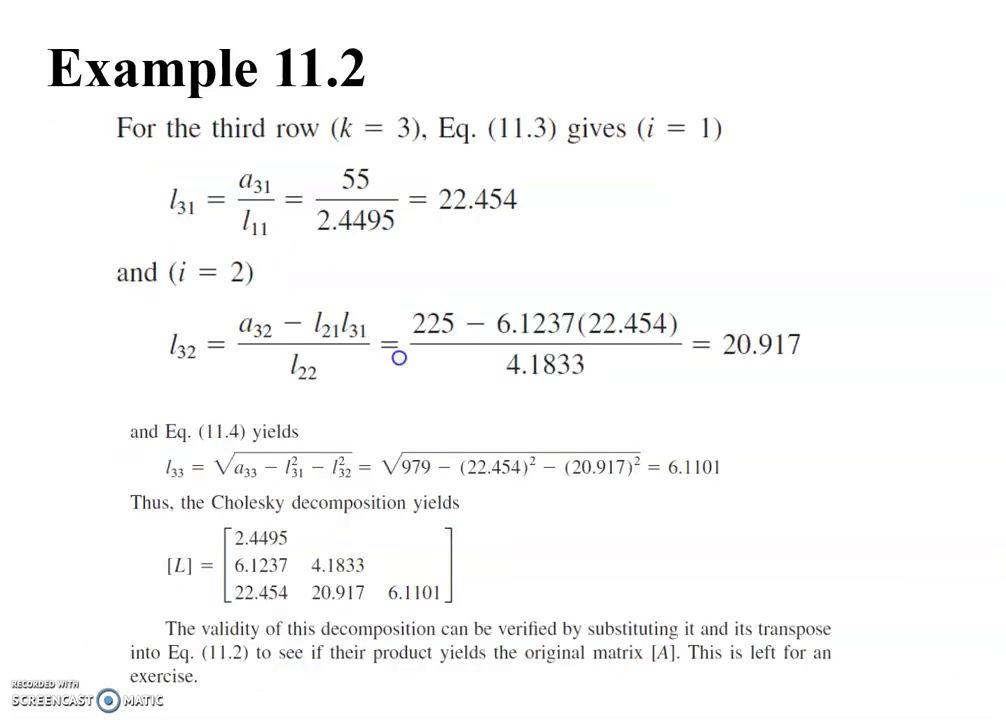
pyautogui.click(399, 357)
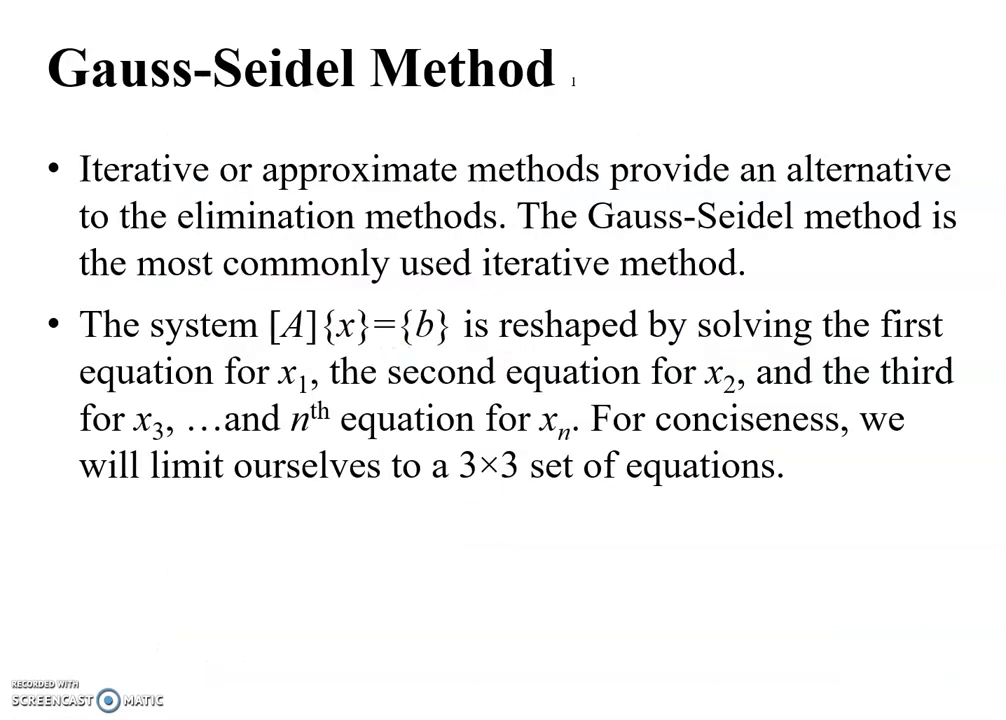
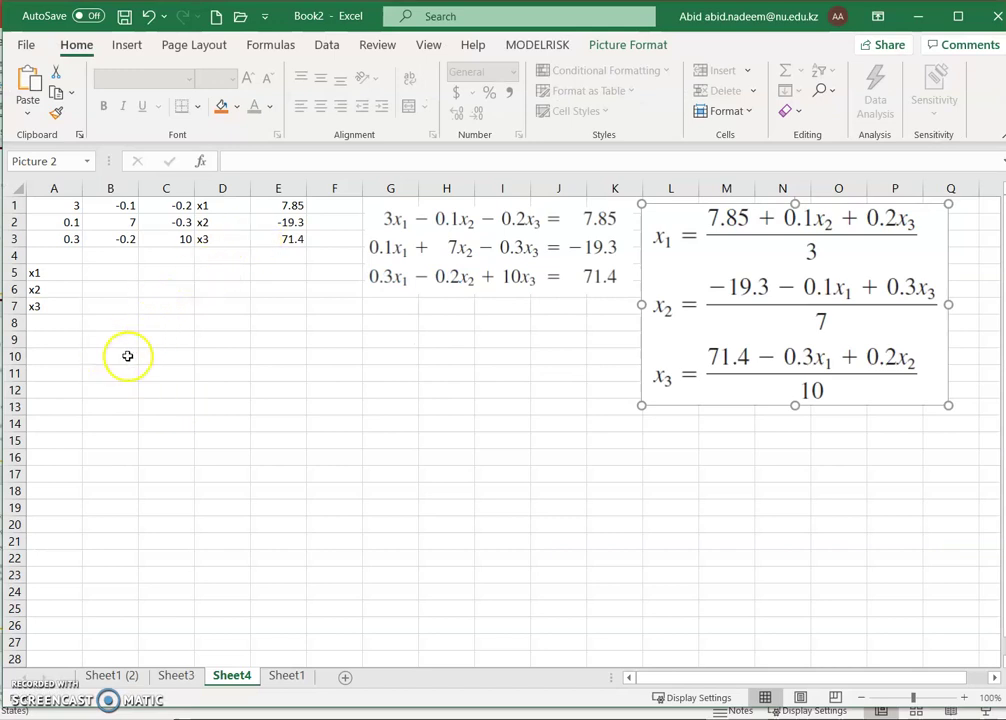
# Step: Move the x1, x2 and x3 labels on Sheet4 down to cells A8:A10
pyautogui.moveTo(63, 203); pyautogui.dragTo(280, 246)
pyautogui.moveTo(78, 206); pyautogui.dragTo(160, 234)
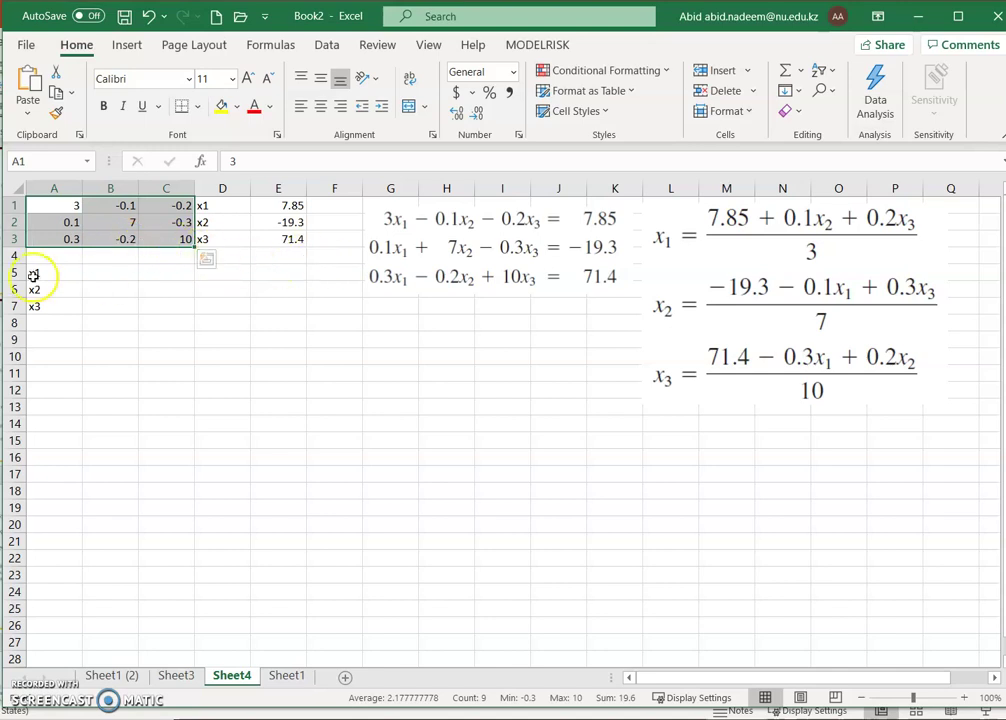
pyautogui.moveTo(38, 271); pyautogui.dragTo(43, 366)
# Step: Enter initial guesses of 0 for x1, x2 and x3 in cells B8:B10
pyautogui.click(97, 326)
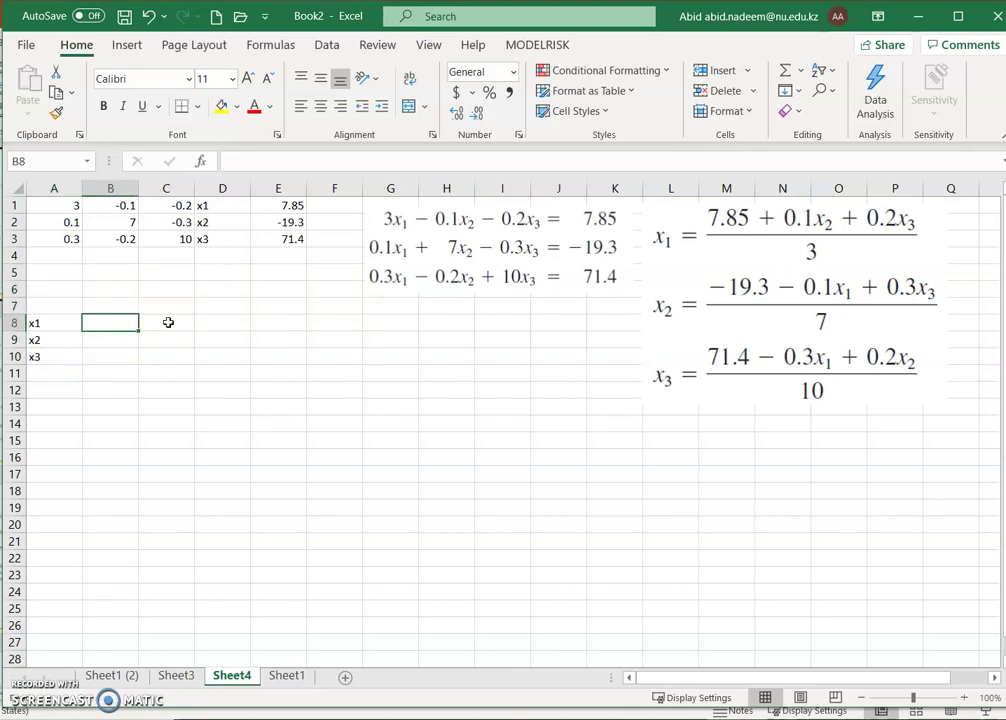
pyautogui.write('0')
pyautogui.press('Return')
pyautogui.write('0')
pyautogui.press('Return')
pyautogui.write('0')
pyautogui.press('Return')
pyautogui.press('Up')
pyautogui.press('Up')
pyautogui.press('Up')
pyautogui.click(168, 322)
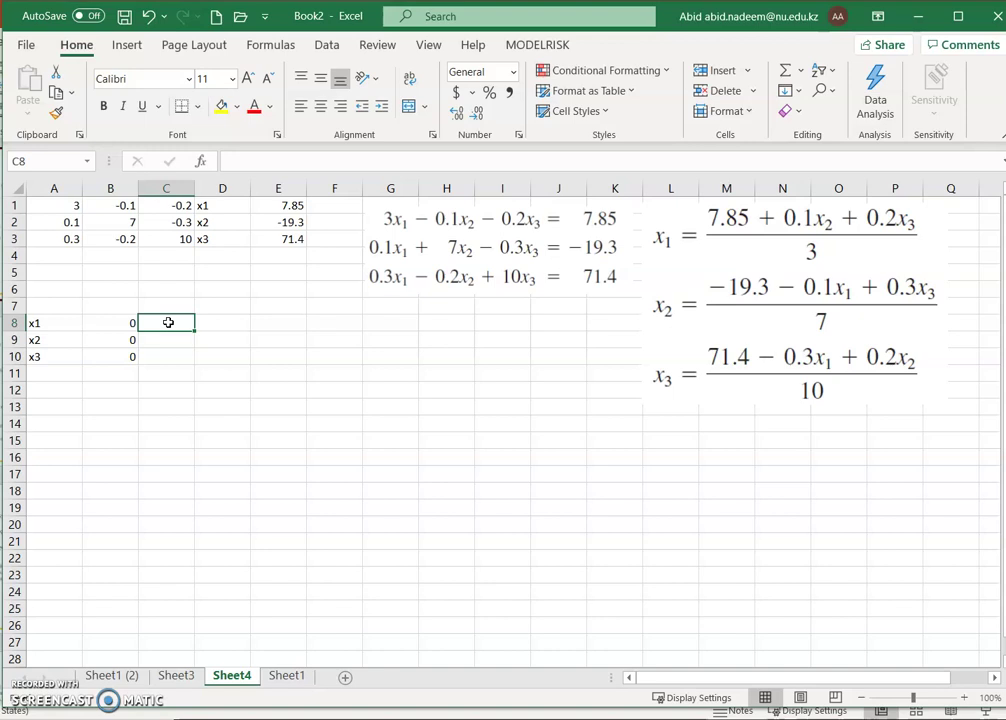
pyautogui.write('=')
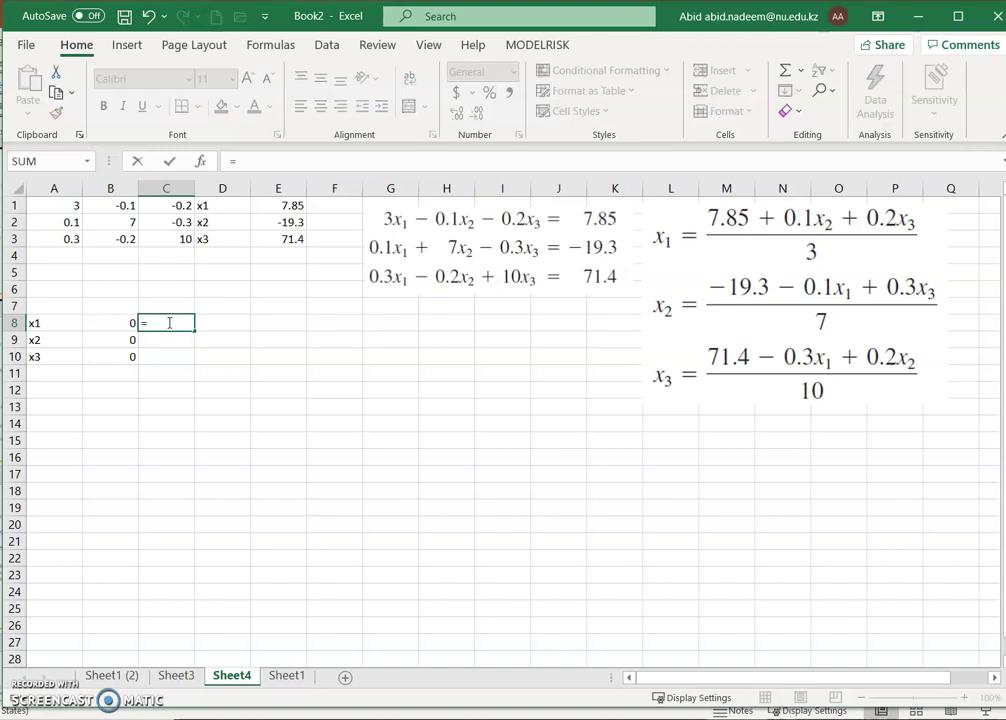
pyautogui.press('Escape')
# Step: Begin the x1 formula in cell C8 as =($E$1, using an absolute reference to the first equation's right-hand side
pyautogui.click(158, 322)
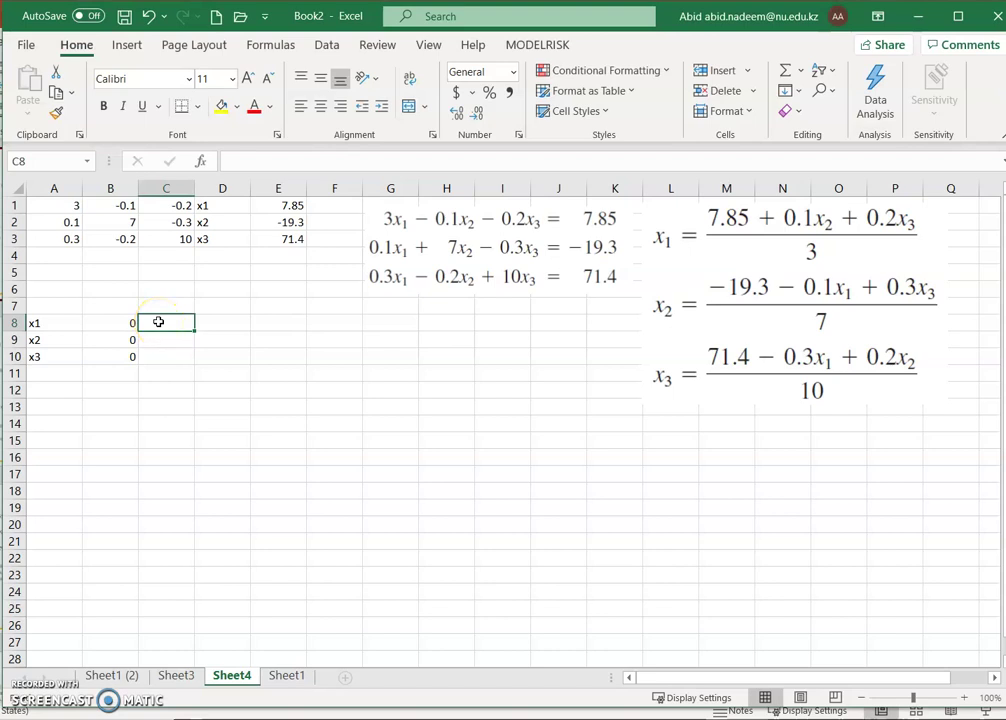
pyautogui.write('=(')
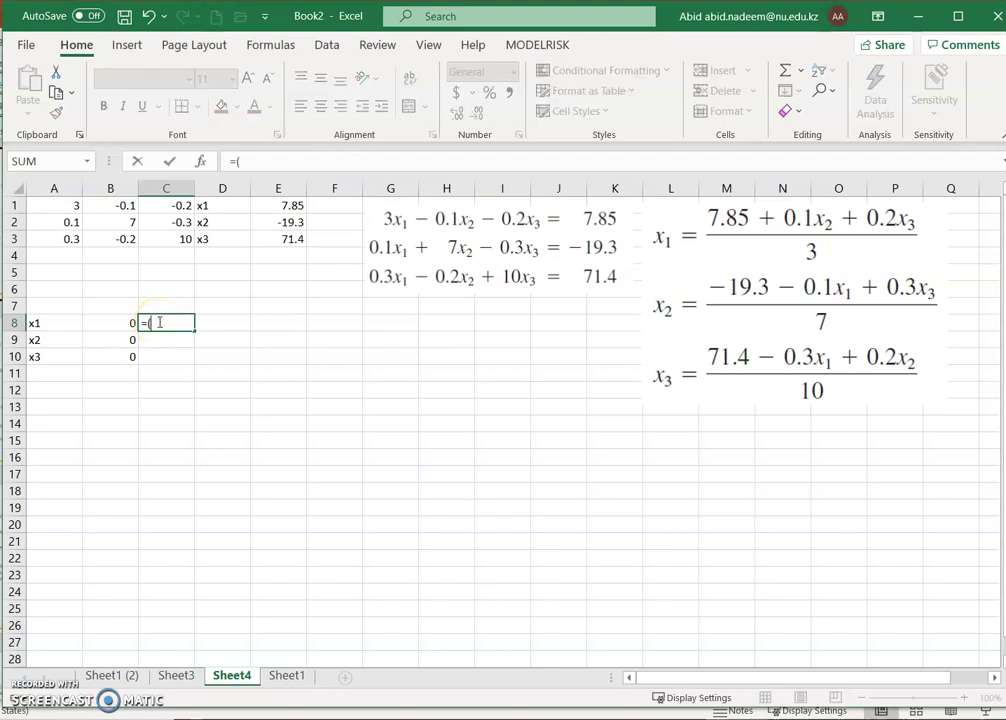
pyautogui.press('Up')
pyautogui.press('Up')
pyautogui.press('Up')
pyautogui.press('Up')
pyautogui.press('Up')
pyautogui.press('Up')
pyautogui.press('Up')
pyautogui.press('Right')
pyautogui.press('Right')
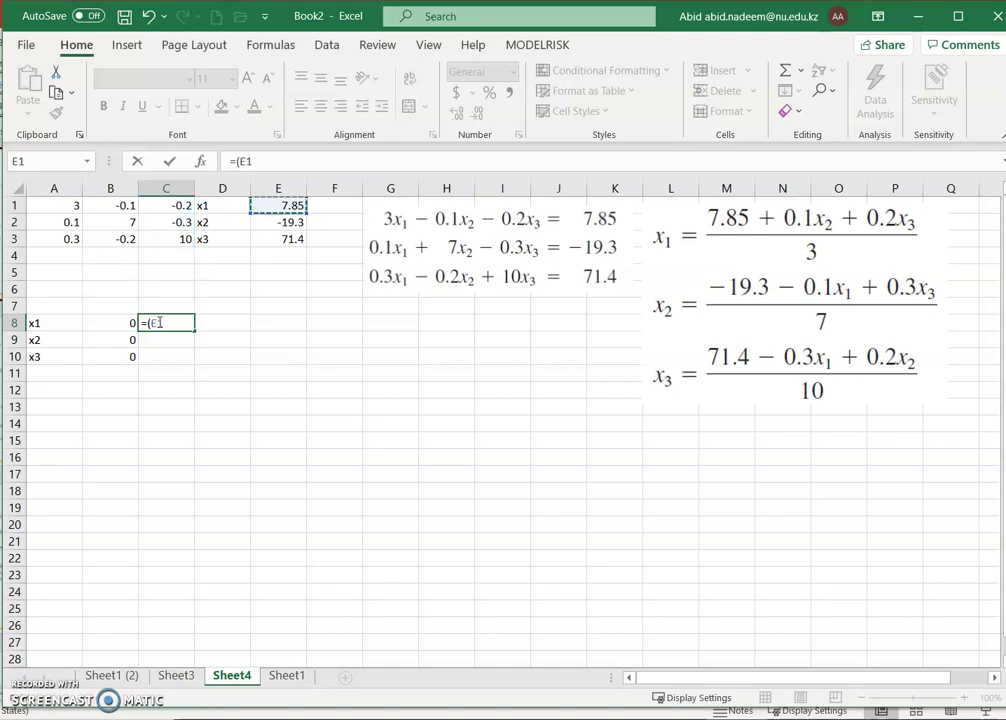
pyautogui.press('F4')
# Step: Extend the x1 formula in C8 with the x2 term -$B$1*B9, keeping the coefficient reference absolute
pyautogui.write('-')
pyautogui.press('Left')
pyautogui.press('Left')
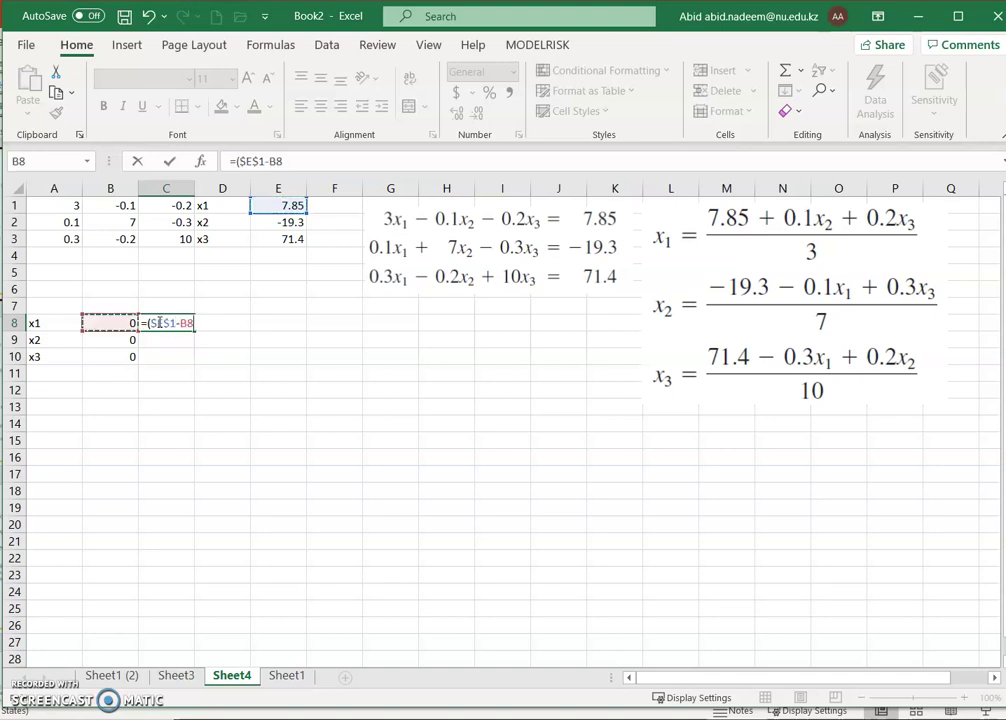
pyautogui.press('Right')
pyautogui.press('Up')
pyautogui.press('Up')
pyautogui.press('Up')
pyautogui.press('Up')
pyautogui.press('Up')
pyautogui.press('Up')
pyautogui.press('Up')
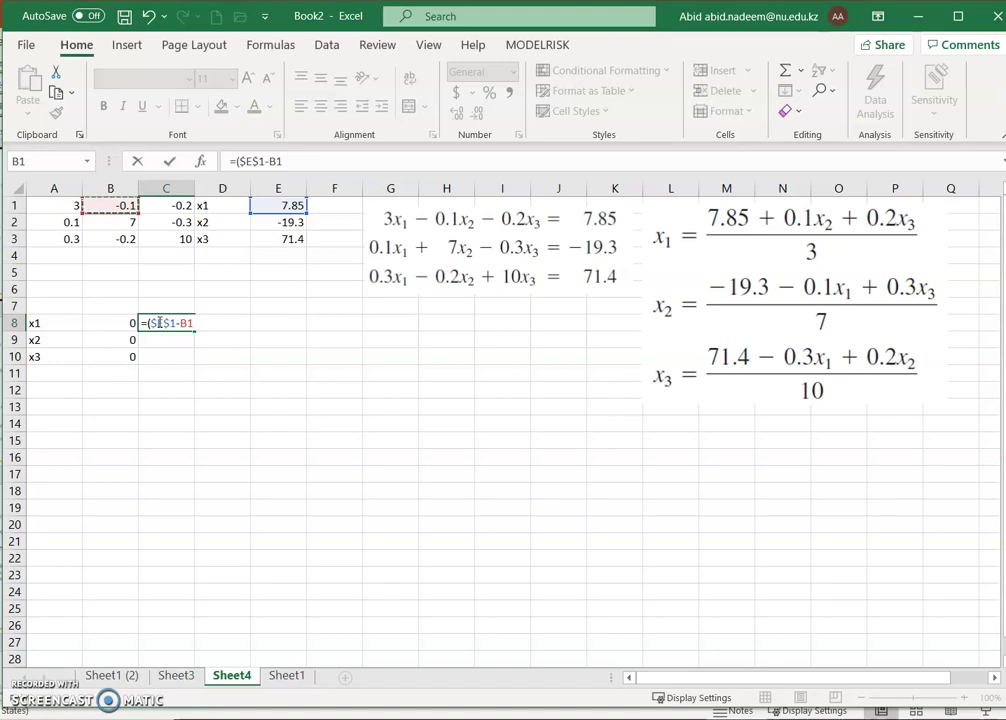
pyautogui.press('F4')
pyautogui.write('*')
pyautogui.press('Left')
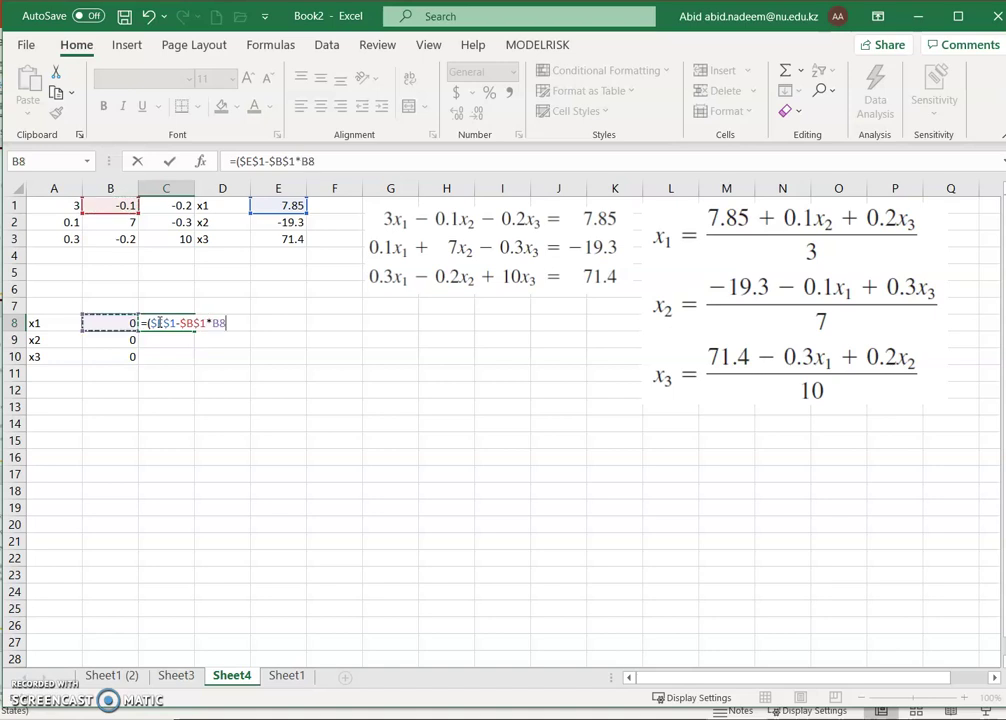
pyautogui.press('Down')
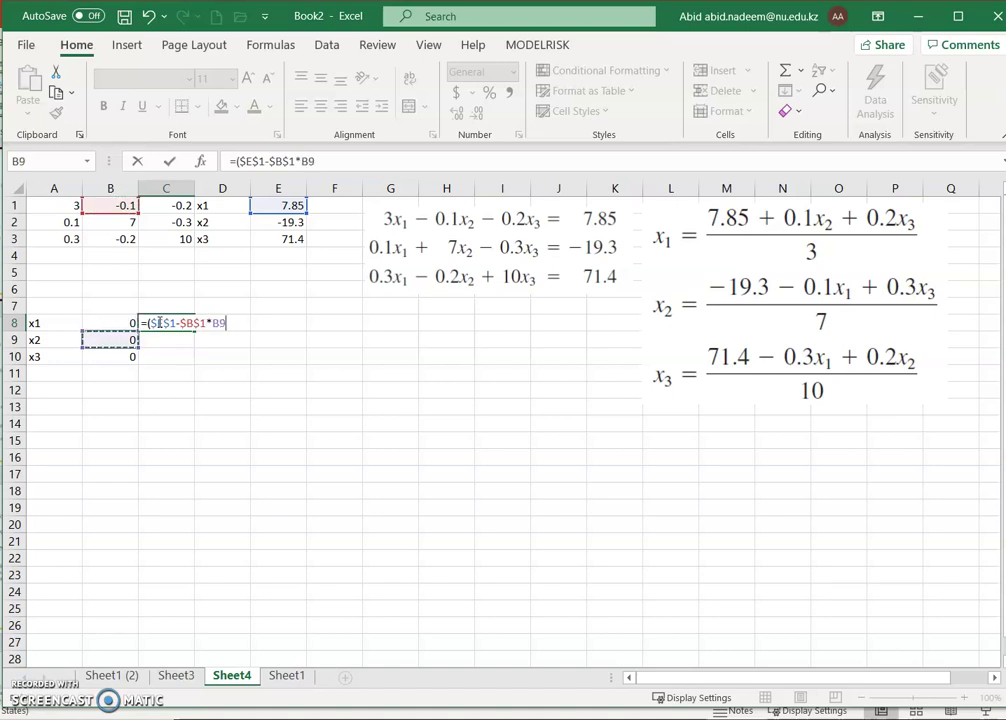
# Step: Extend the x1 formula in C8 with the x3 term -$C$1*B10, keeping the coefficient reference absolute
pyautogui.write('-')
pyautogui.press('Up')
pyautogui.press('Up')
pyautogui.press('Up')
pyautogui.press('Up')
pyautogui.press('Up')
pyautogui.press('Up')
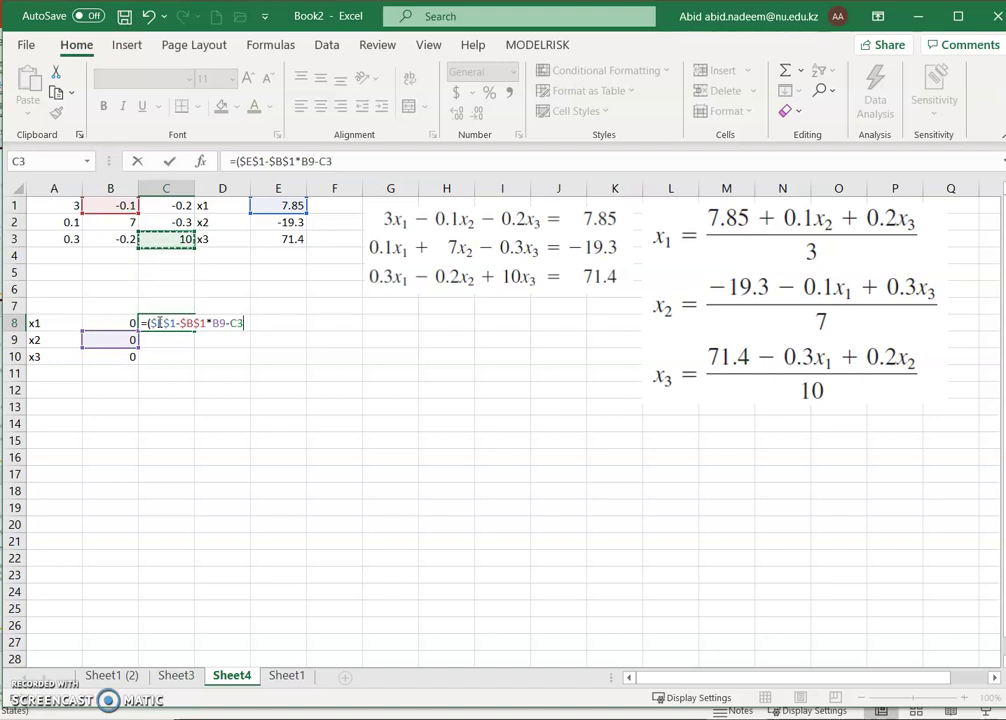
pyautogui.press('Up')
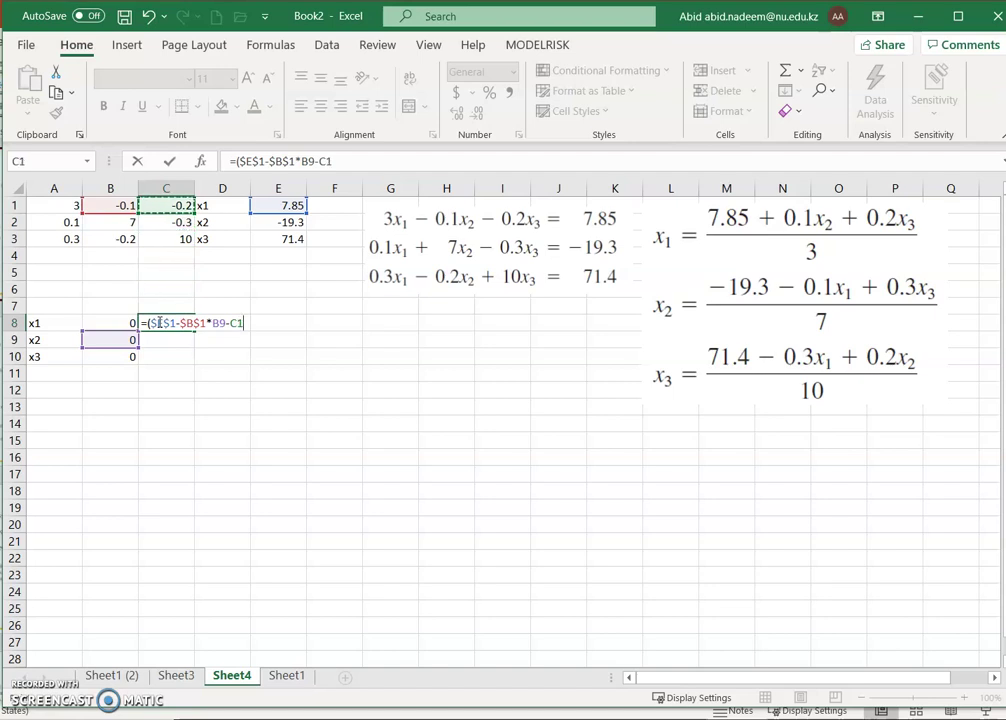
pyautogui.press('F4')
pyautogui.write('*')
pyautogui.press('Left')
pyautogui.press('Up')
pyautogui.press('Up')
pyautogui.press('Up')
pyautogui.press('Up')
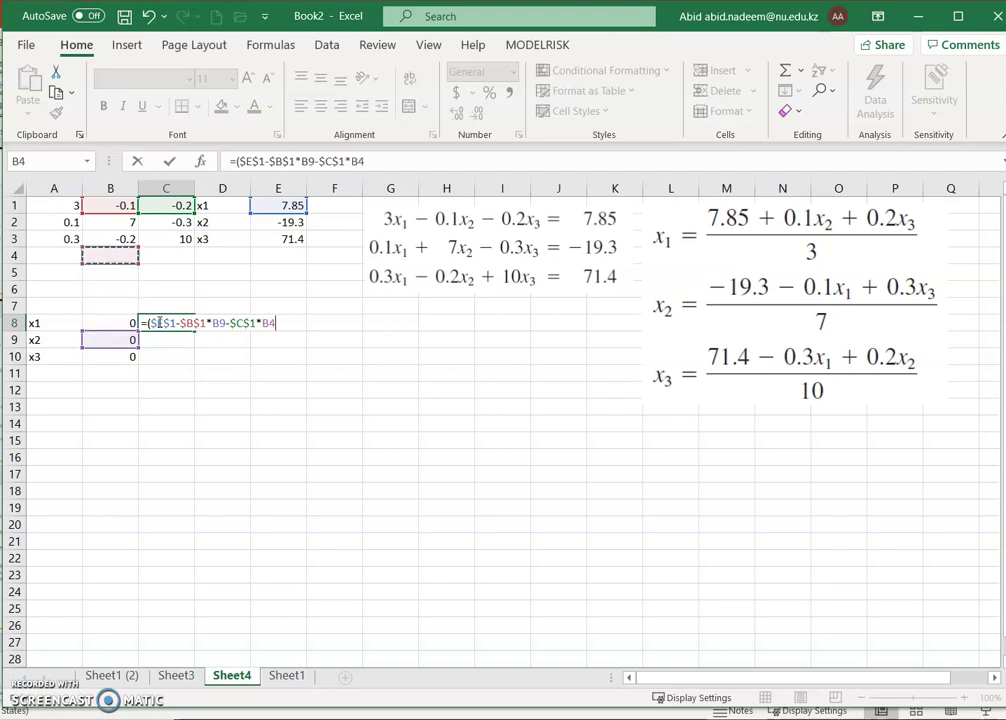
pyautogui.press('Down')
pyautogui.press('Down')
pyautogui.press('Down')
pyautogui.press('Down')
pyautogui.press('Down')
pyautogui.press('Down')
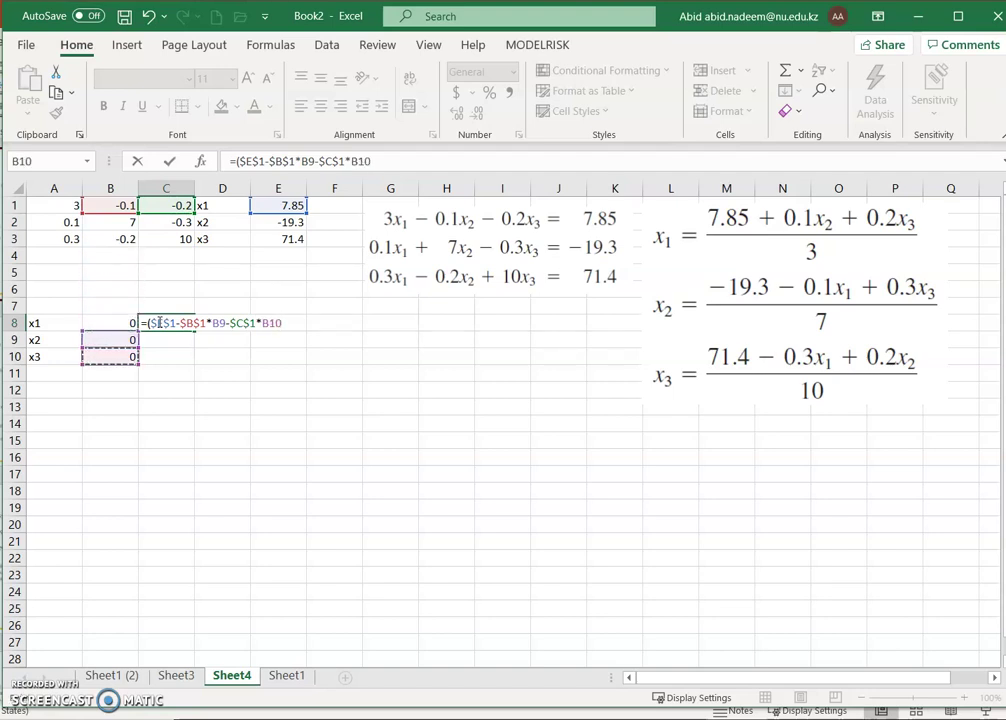
# Step: Finish the x1 formula in C8 by closing the parenthesis and dividing by $A$1 as an absolute reference
pyautogui.write(')/')
pyautogui.press('Up')
pyautogui.press('Up')
pyautogui.press('Up')
pyautogui.press('Up')
pyautogui.press('Up')
pyautogui.press('Up')
pyautogui.press('Up')
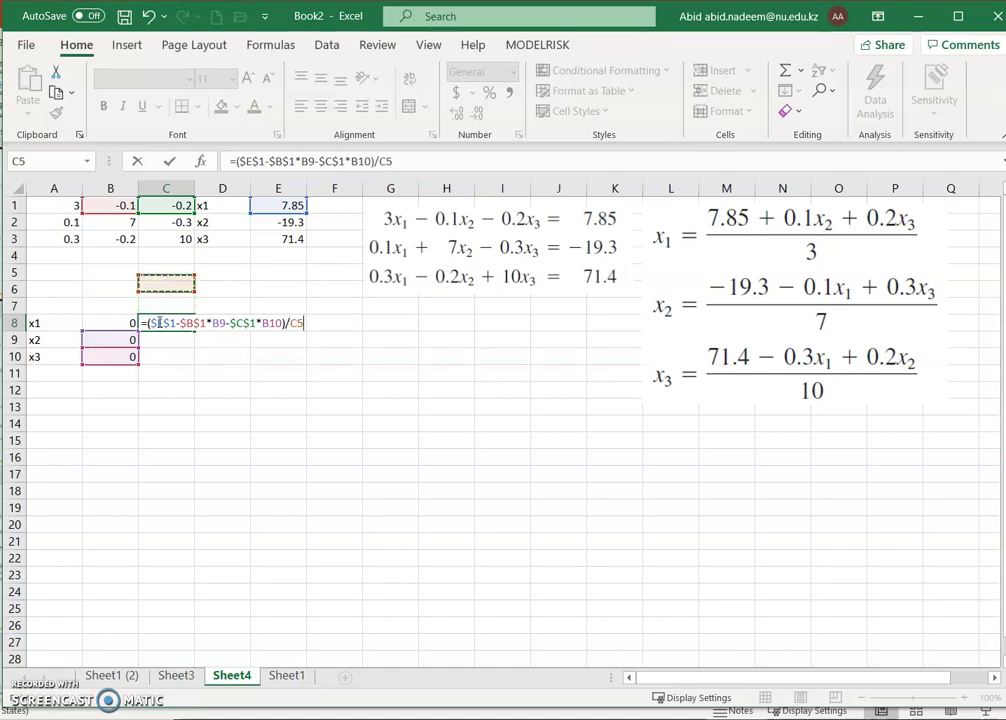
pyautogui.press('Left')
pyautogui.press('Left')
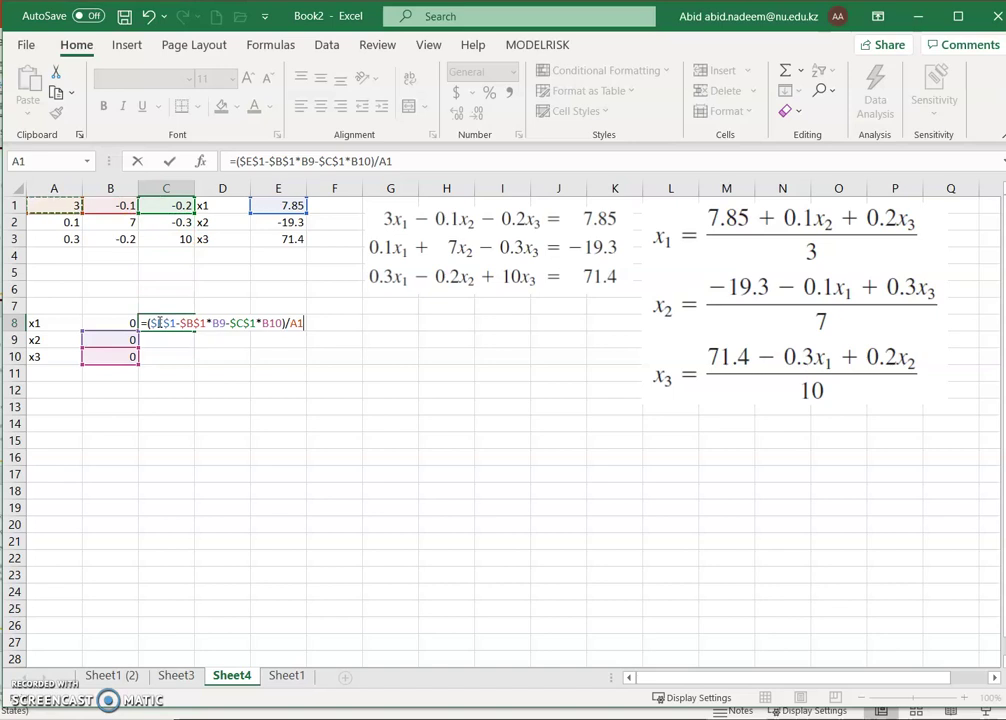
pyautogui.press('F4')
pyautogui.press('Return')
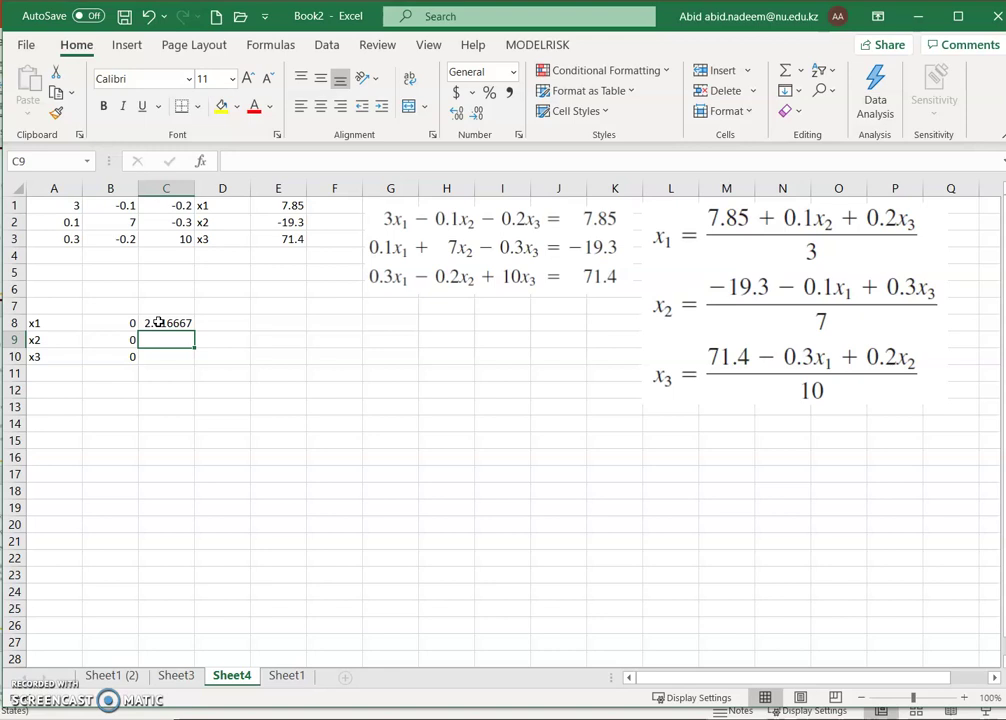
# Step: Begin the x2 formula in cell C9 as =($E$2, using an absolute reference to the second equation's right-hand side
pyautogui.write('=')
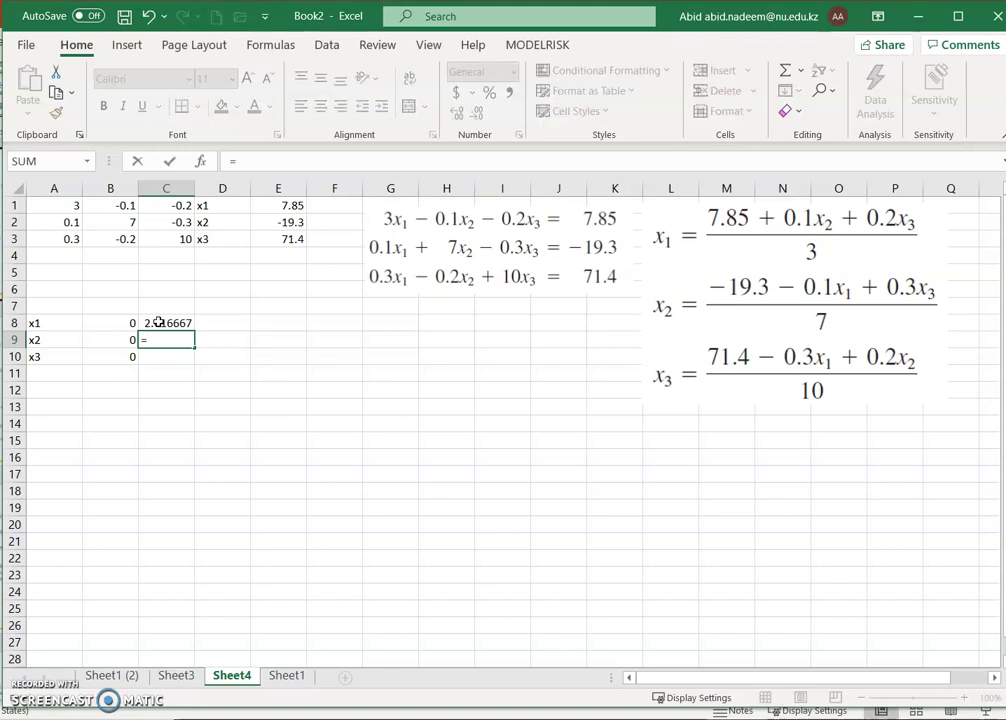
pyautogui.write('(')
pyautogui.press('Up')
pyautogui.press('Up')
pyautogui.press('Up')
pyautogui.press('Up')
pyautogui.press('Up')
pyautogui.press('Up')
pyautogui.press('Up')
pyautogui.press('Right')
pyautogui.press('Right')
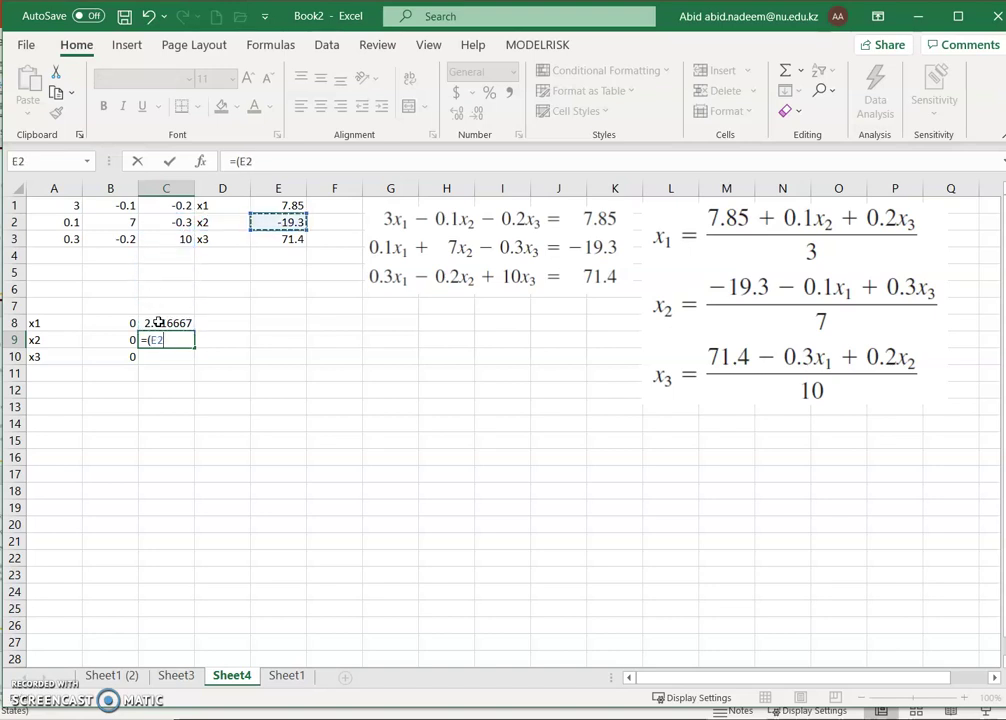
pyautogui.press('F4')
# Step: Extend the x2 formula in C9 with the term -$A$2*C8, combining the absolute coefficient with the new x1 estimate
pyautogui.write('-')
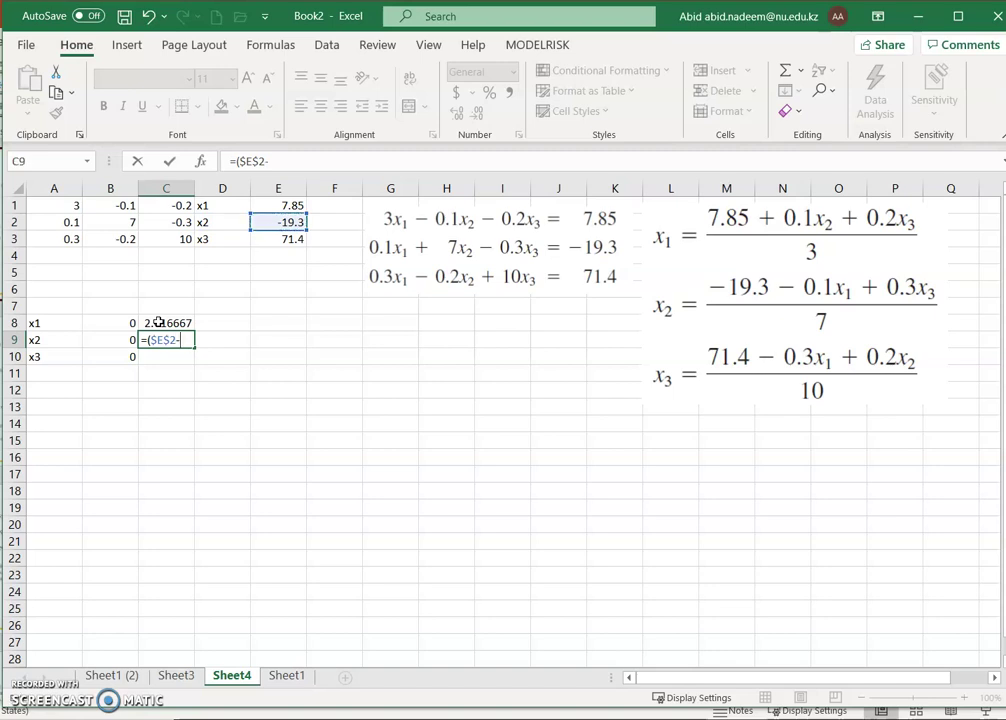
pyautogui.press('Left')
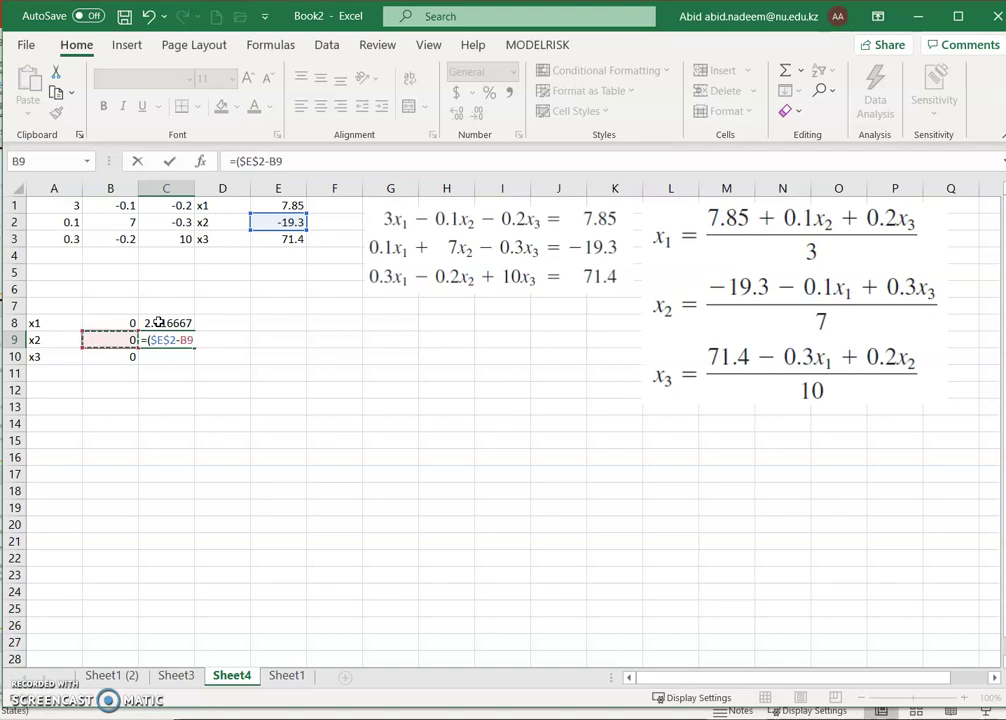
pyautogui.press('Left')
pyautogui.press('Up')
pyautogui.press('Up')
pyautogui.press('Up')
pyautogui.press('Up')
pyautogui.press('Up')
pyautogui.press('Up')
pyautogui.press('Up')
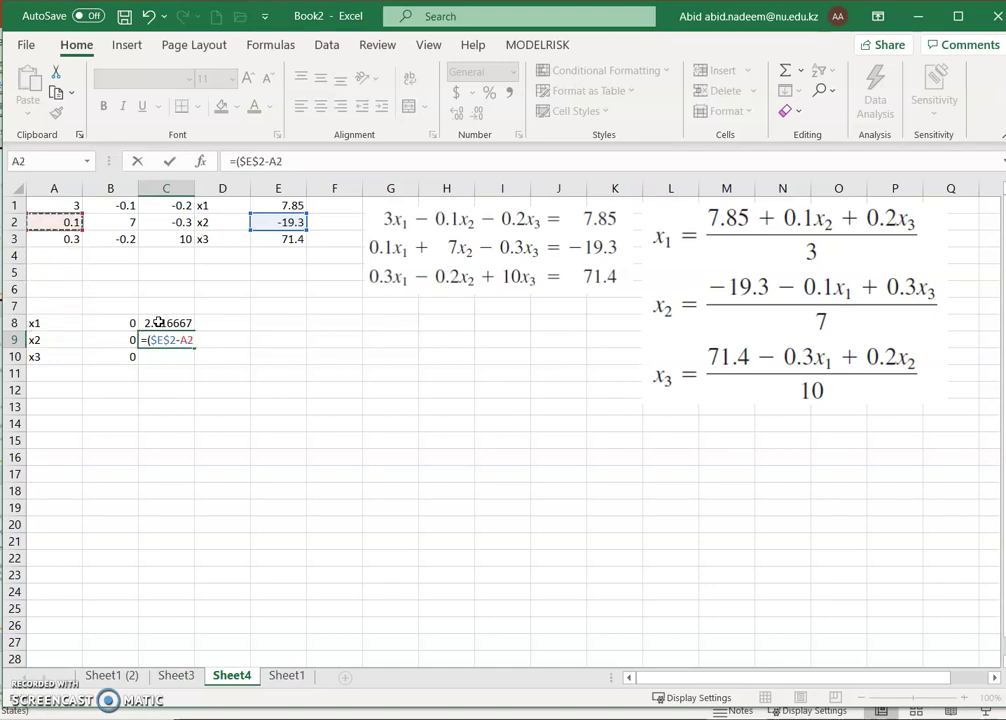
pyautogui.press('F4')
pyautogui.write('*')
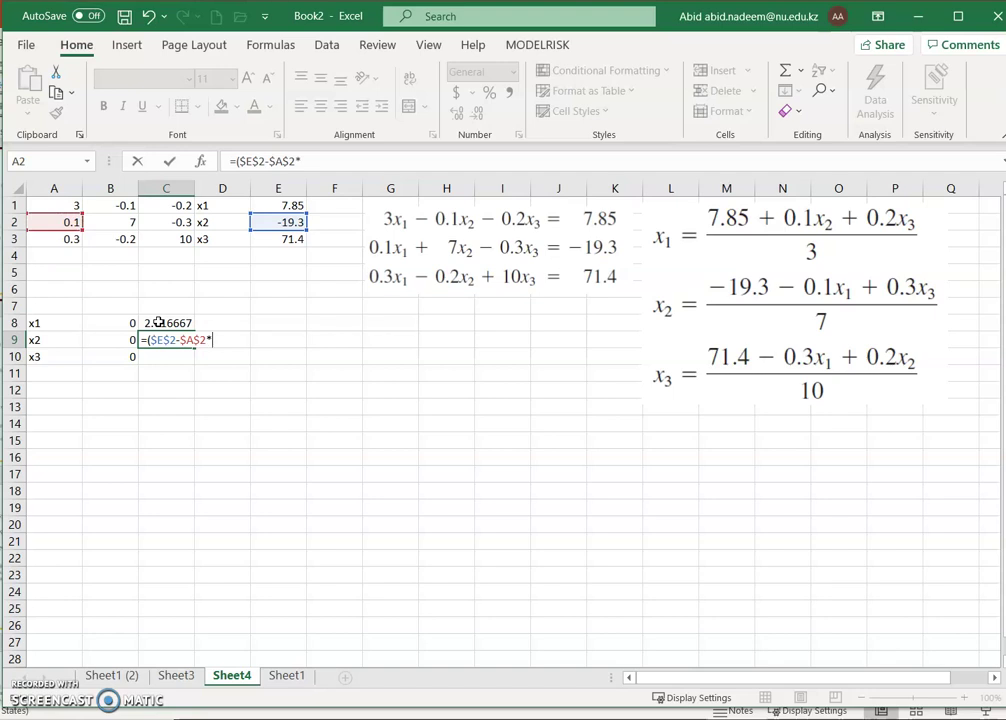
pyautogui.click(159, 323)
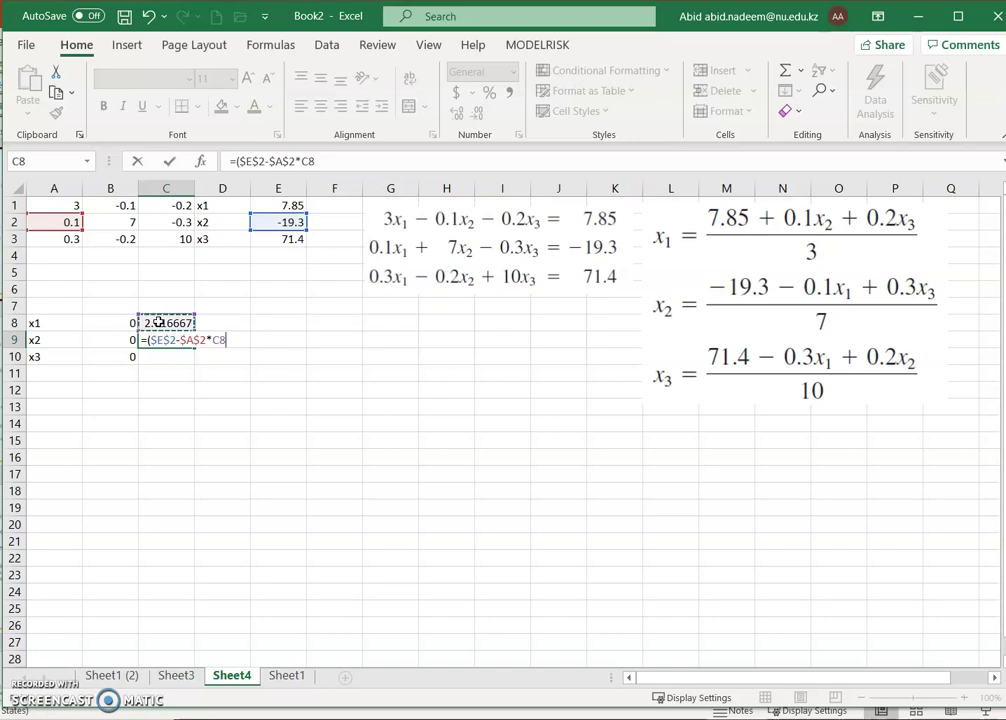
# Step: Add the x3 term -$C$2*B10 to the x2 formula in C9, close the parenthesis and make the coefficient reference absolute
pyautogui.write('-')
pyautogui.press('Up')
pyautogui.press('Up')
pyautogui.press('Up')
pyautogui.press('Up')
pyautogui.press('Up')
pyautogui.press('Up')
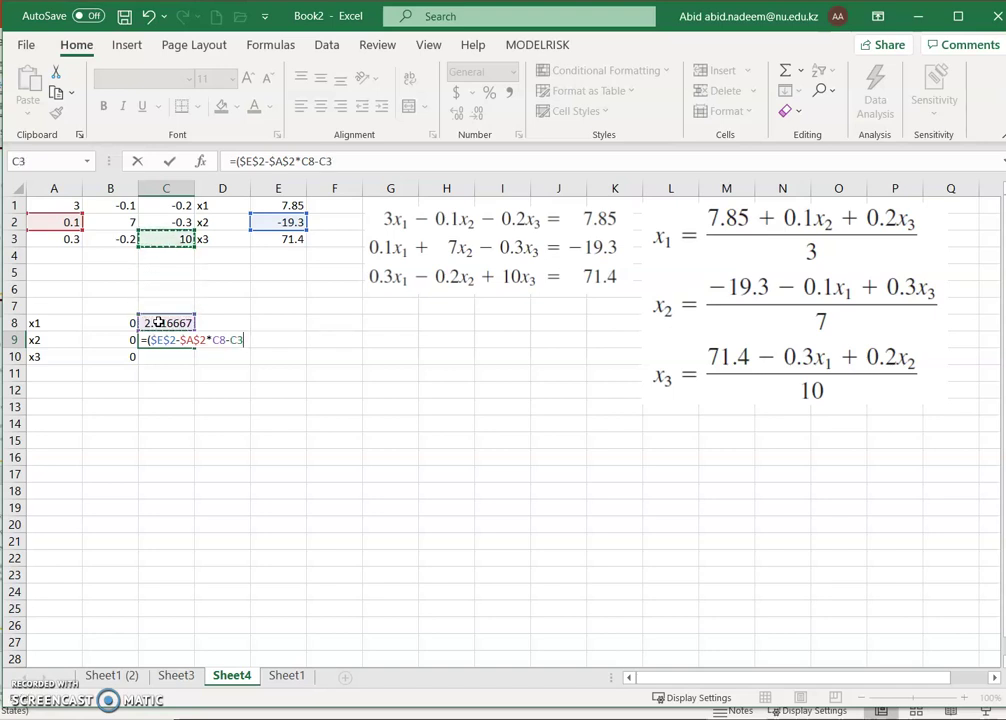
pyautogui.press('Up')
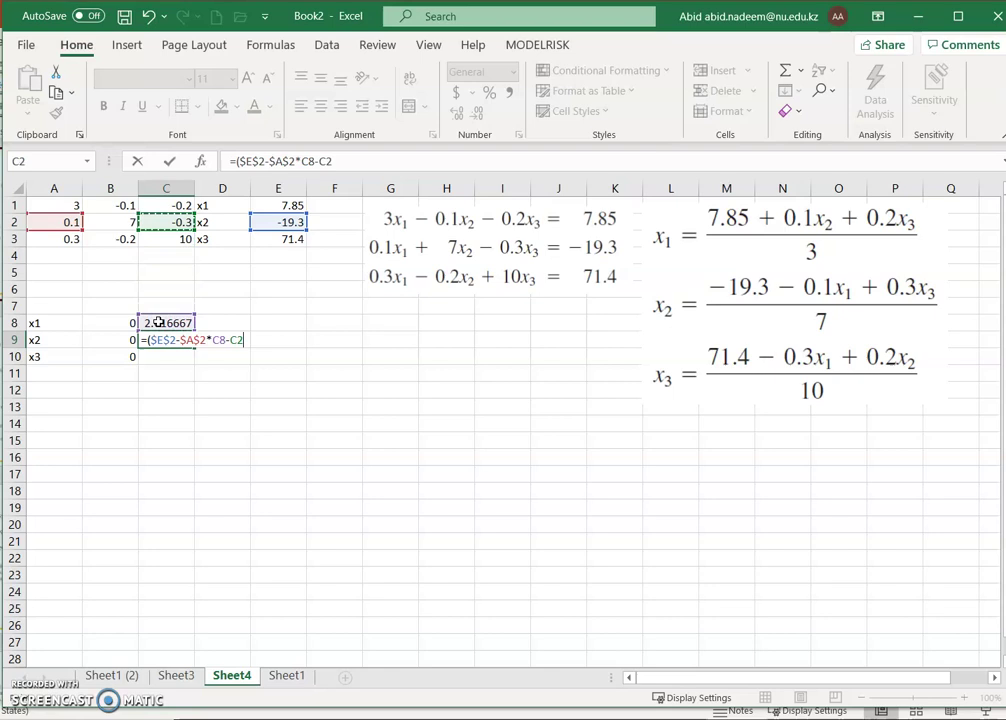
pyautogui.write('*')
pyautogui.press('Up')
pyautogui.press('Left')
pyautogui.press('Down')
pyautogui.press('Down')
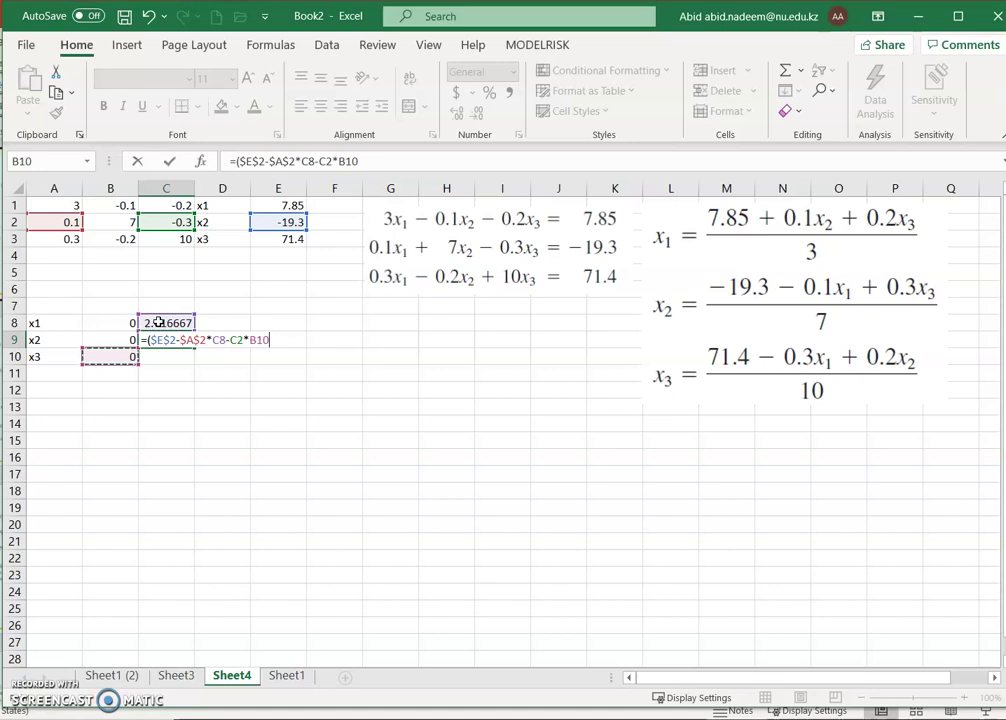
pyautogui.write(')')
pyautogui.click(240, 345)
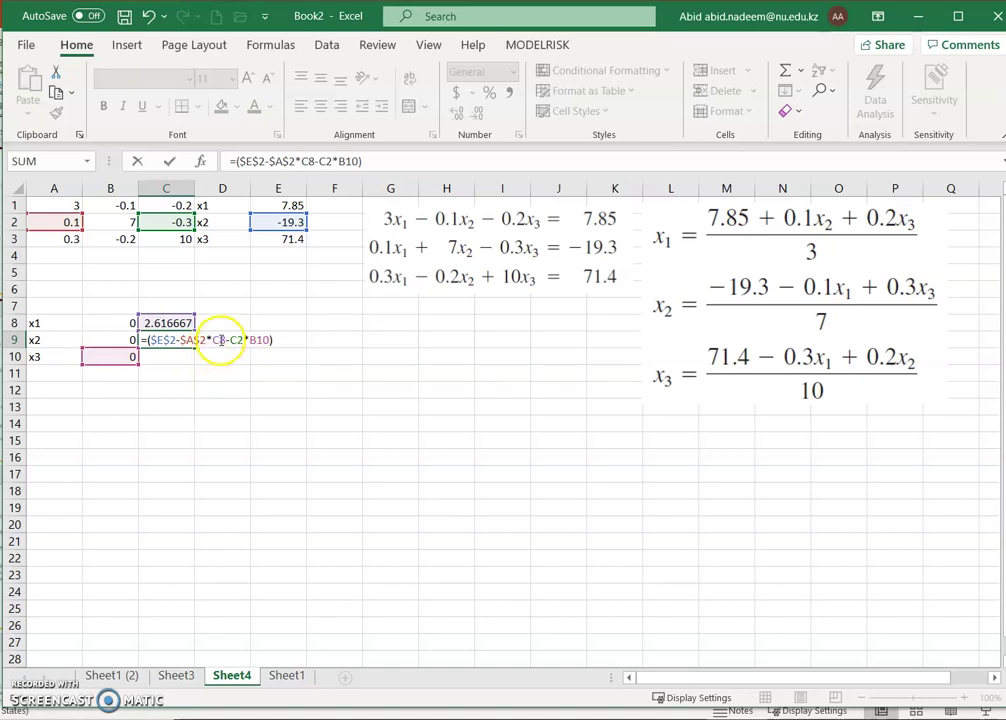
pyautogui.click(236, 340)
pyautogui.press('F4')
# Step: Finish the x2 formula in C9 by dividing the parenthesised expression by $B$2 as an absolute reference
pyautogui.click(287, 340)
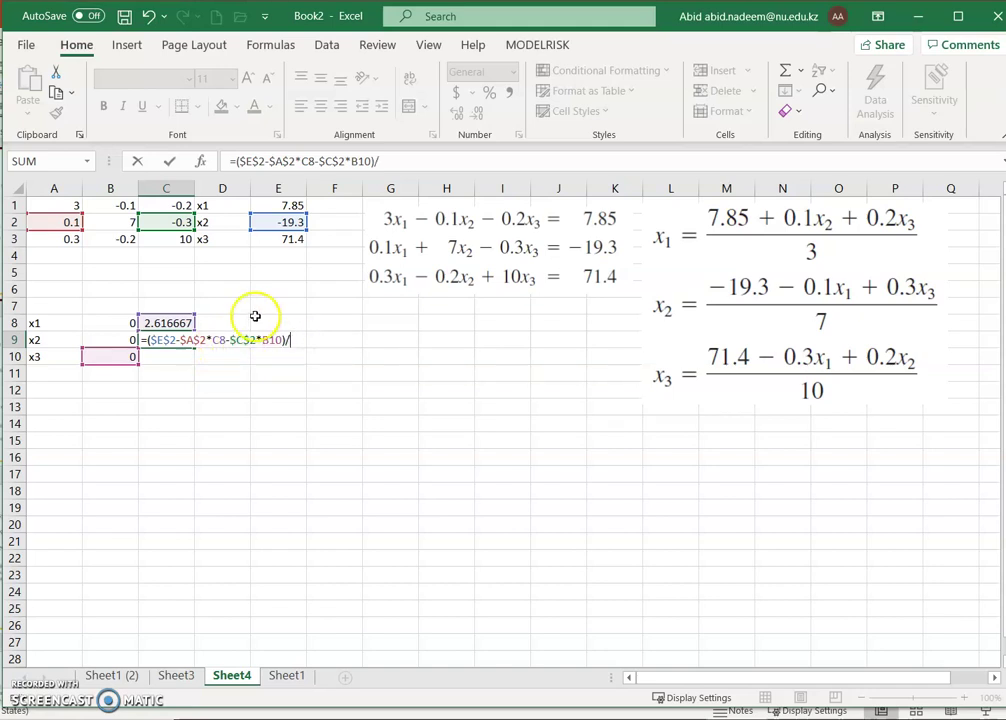
pyautogui.click(128, 220)
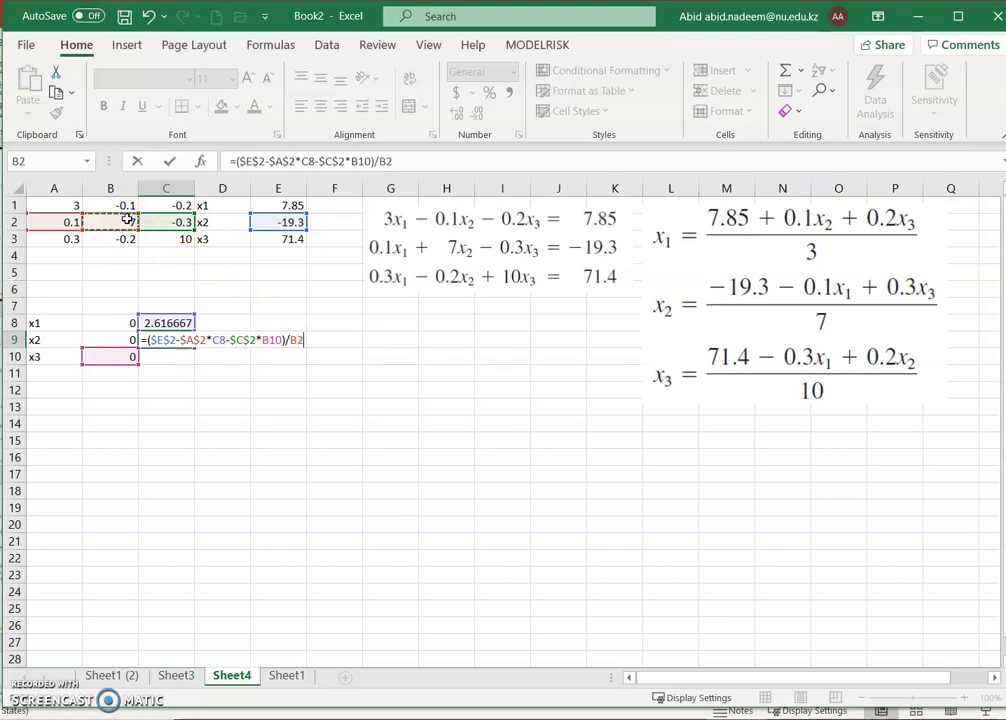
pyautogui.press('F4')
pyautogui.press('Return')
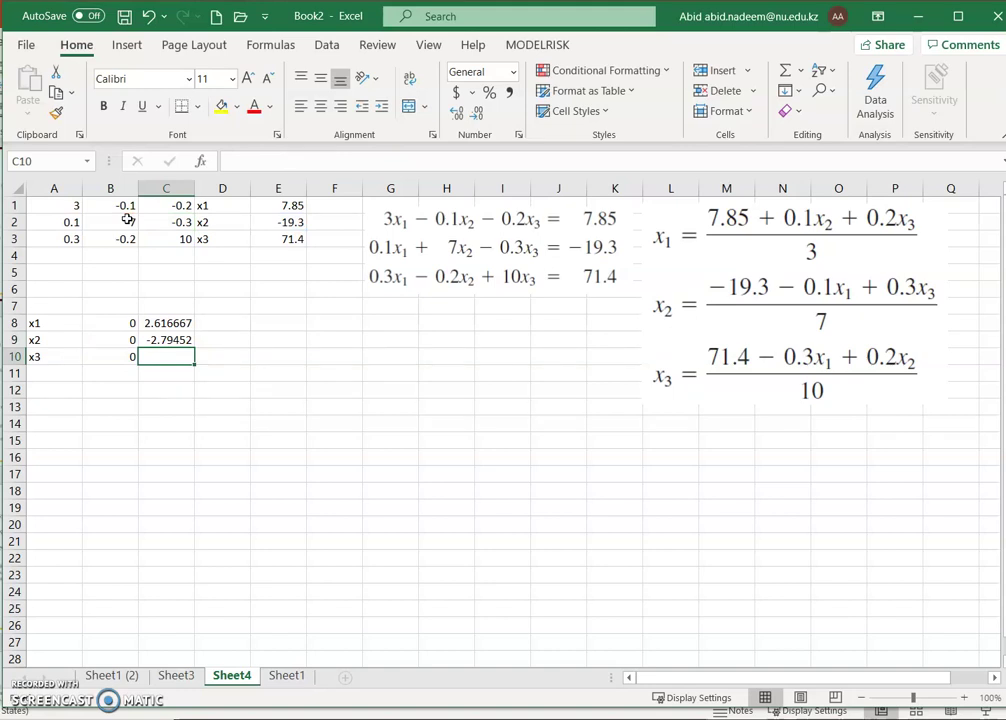
# Step: Begin the x3 formula in cell C10 as =($E$3-$A$3*C8, with absolute references to the right-hand side and coefficient
pyautogui.write('=(')
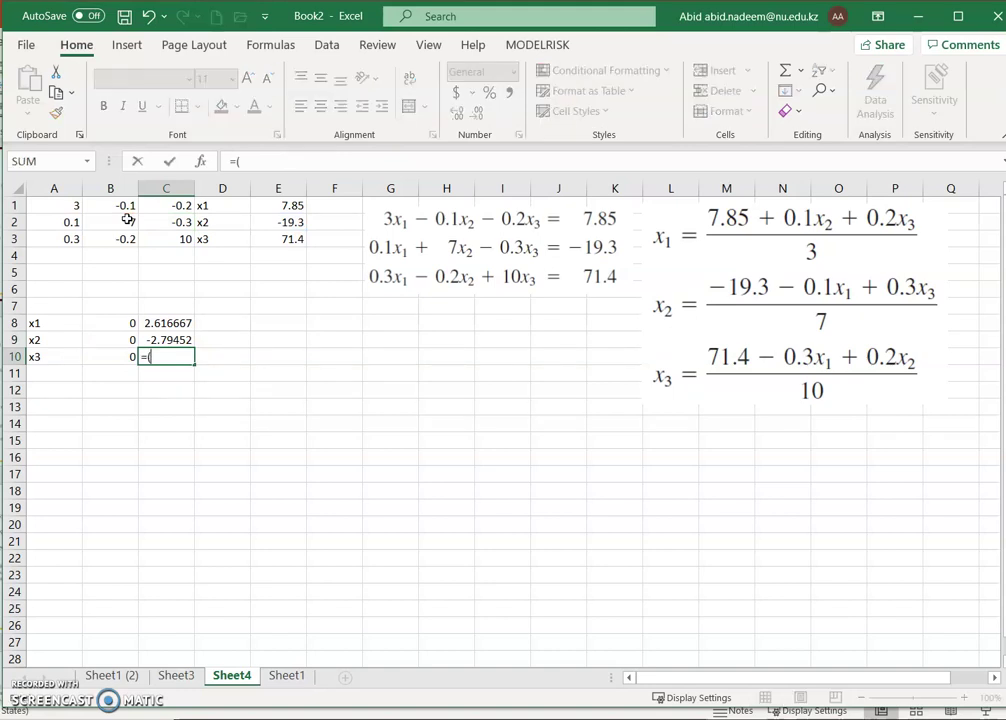
pyautogui.click(286, 239)
pyautogui.press('F4')
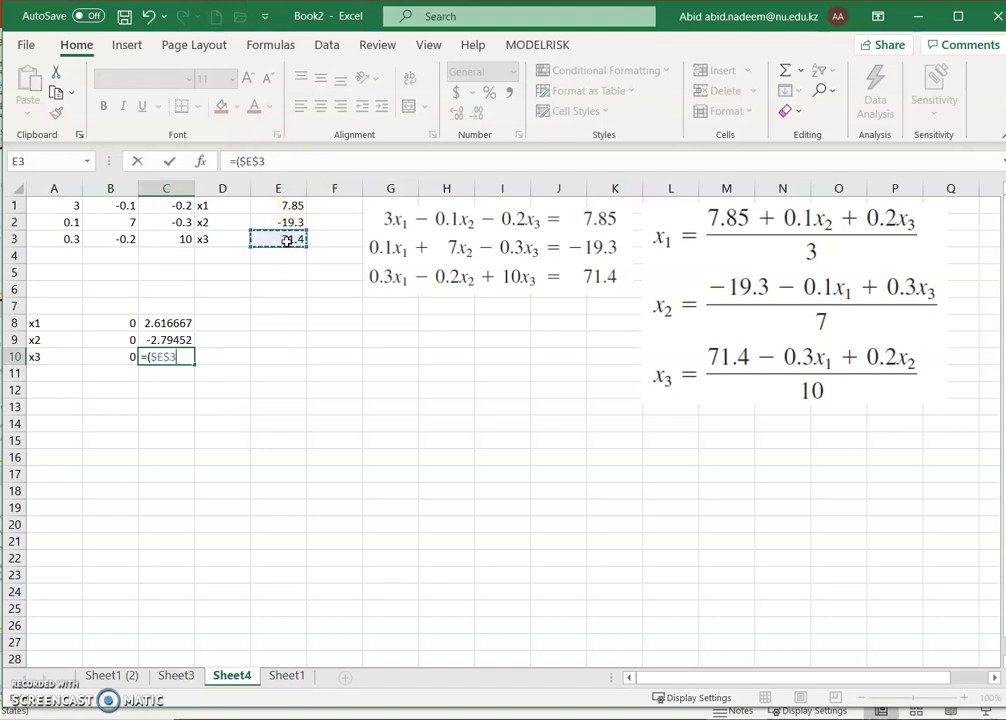
pyautogui.write('-')
pyautogui.click(70, 240)
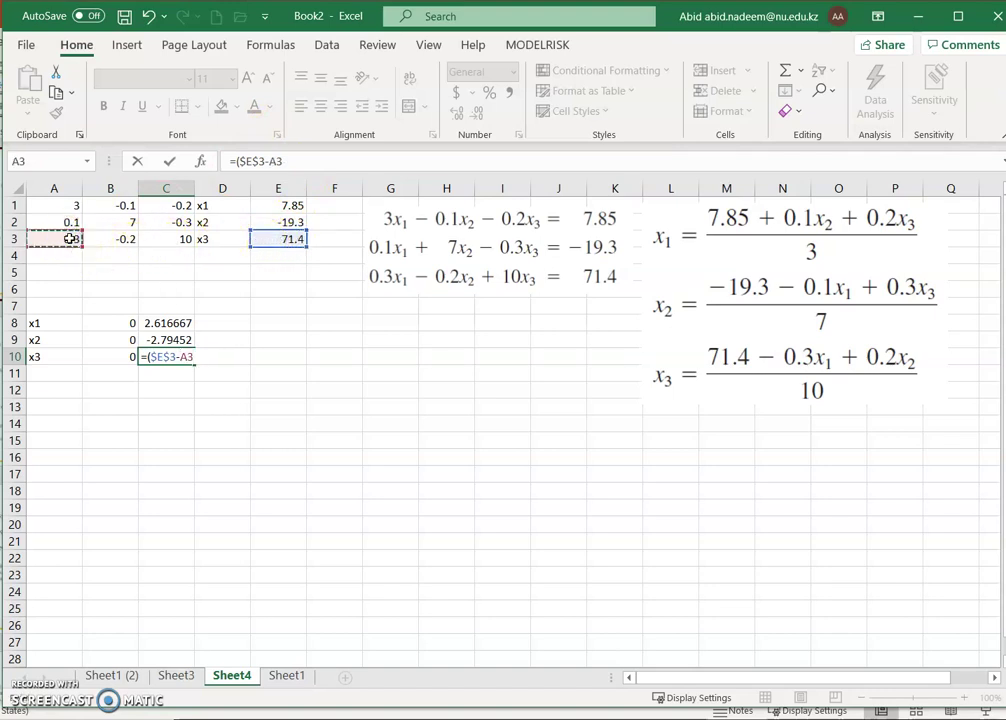
pyautogui.press('F4')
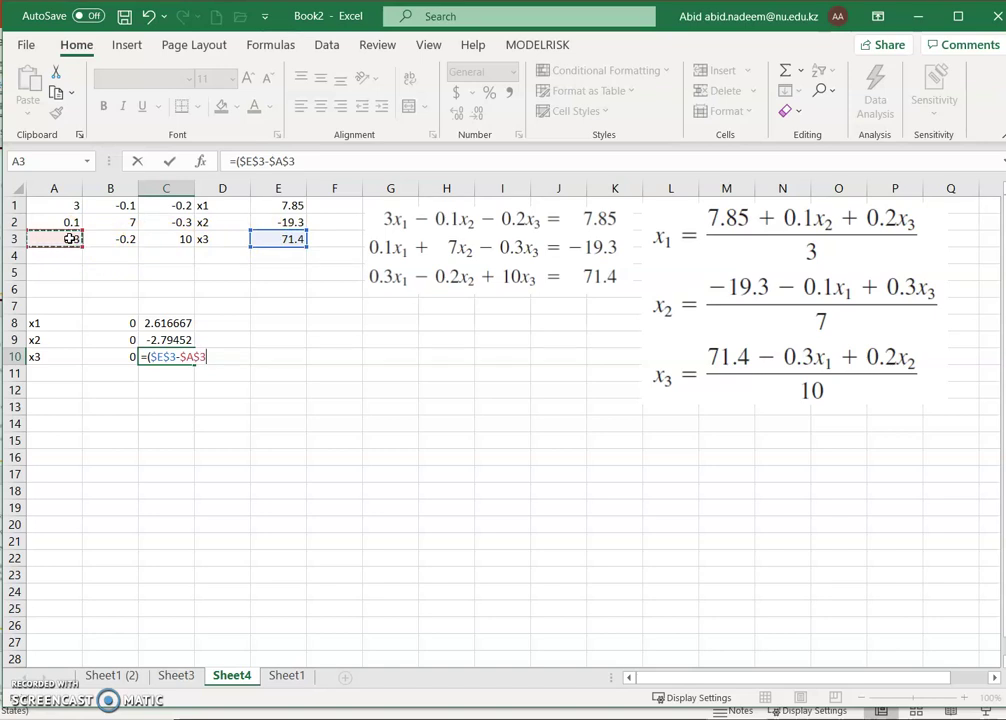
pyautogui.write('*')
pyautogui.click(162, 324)
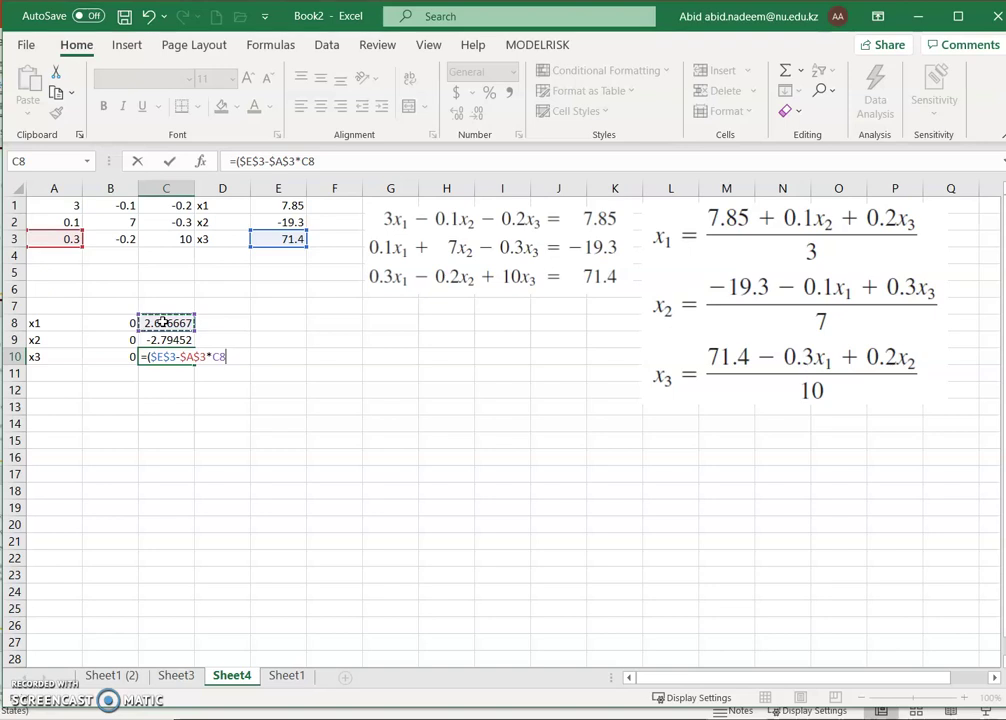
# Step: Extend the x3 formula in C10 with the x2 term -$B$3*C9, making the coefficient reference absolute
pyautogui.write('-')
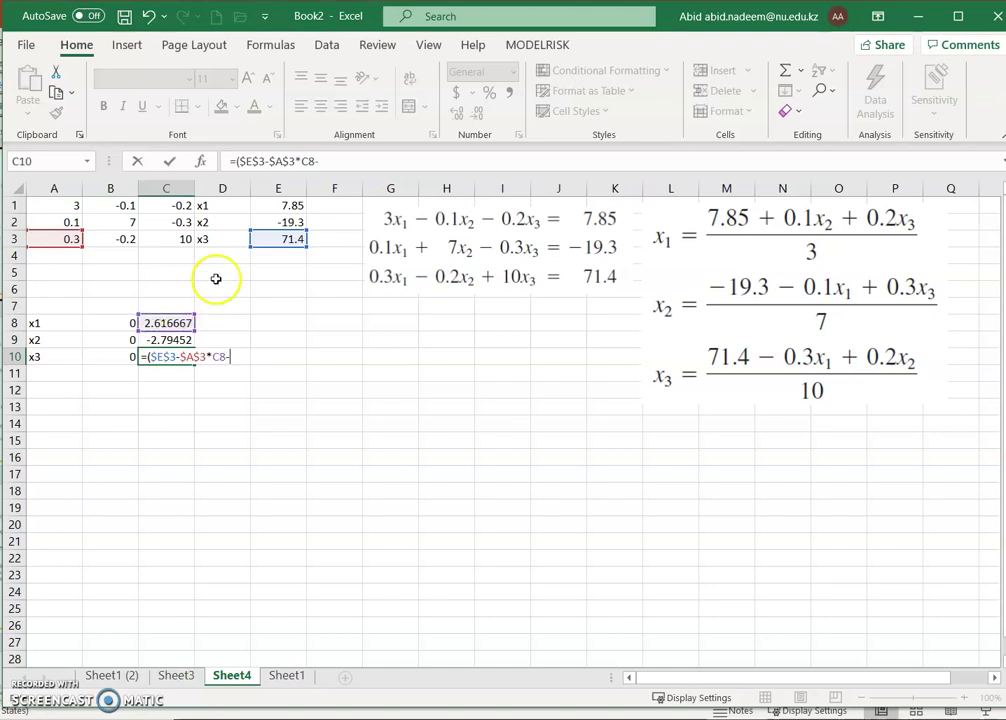
pyautogui.click(127, 238)
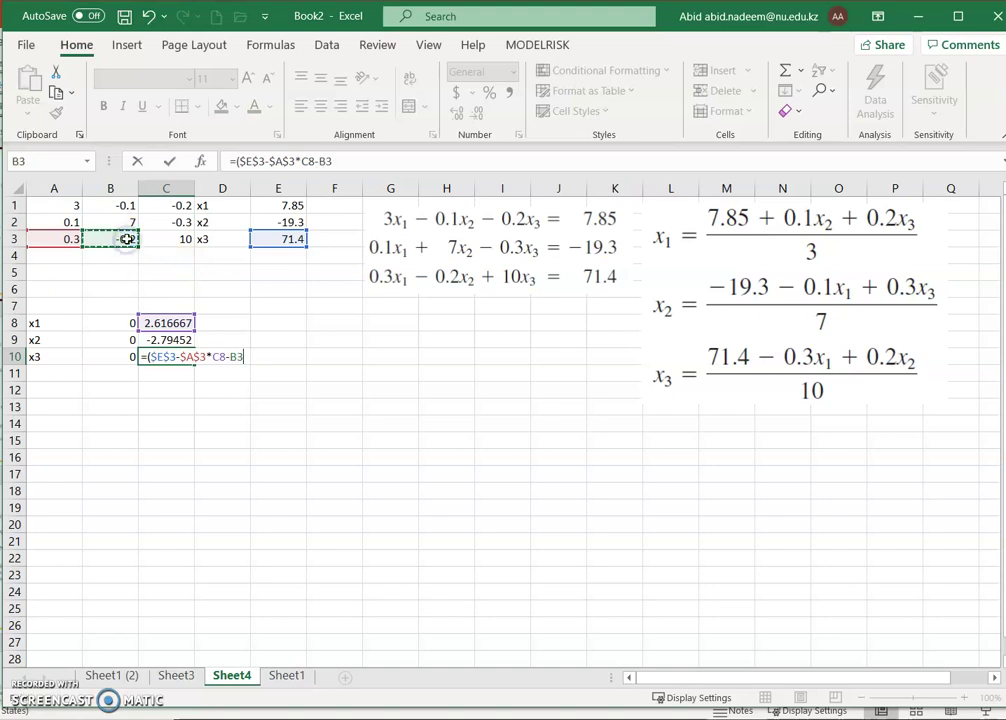
pyautogui.write('*')
pyautogui.click(168, 338)
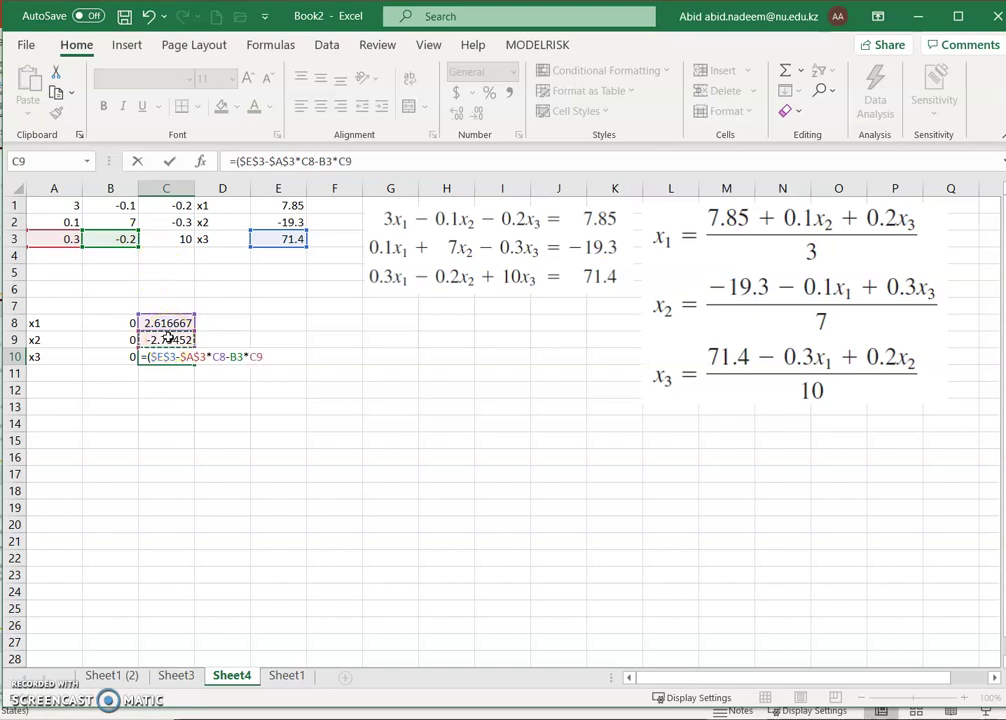
pyautogui.click(237, 357)
pyautogui.press('F4')
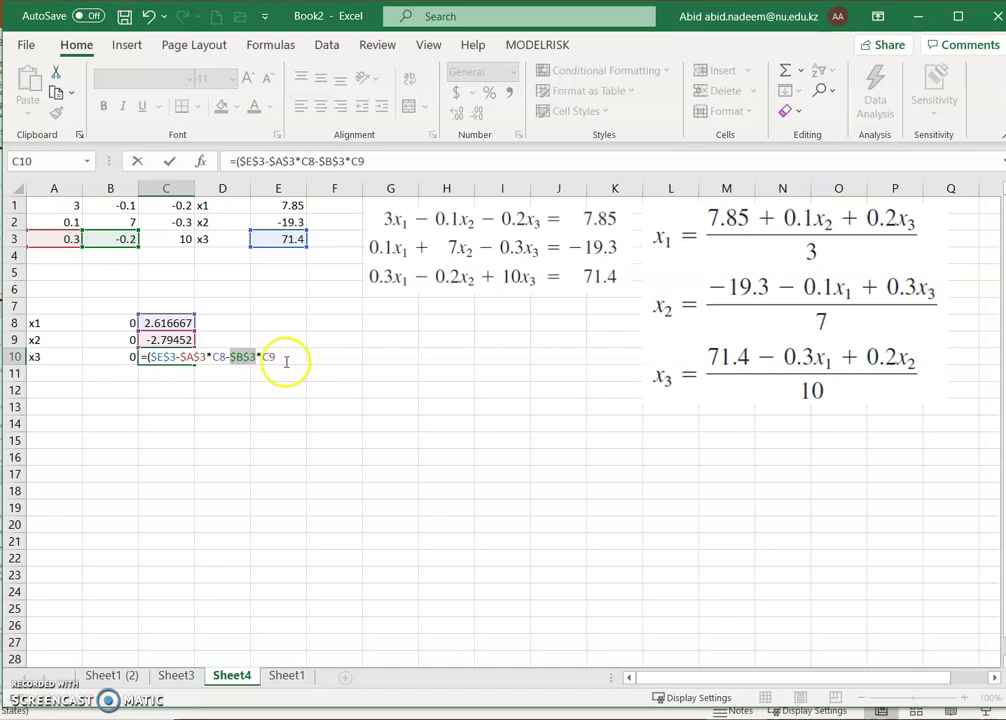
# Step: Finish the x3 formula in C10 by closing the parenthesis and dividing by $C$3 as an absolute reference
pyautogui.click(278, 359)
pyautogui.write(')/')
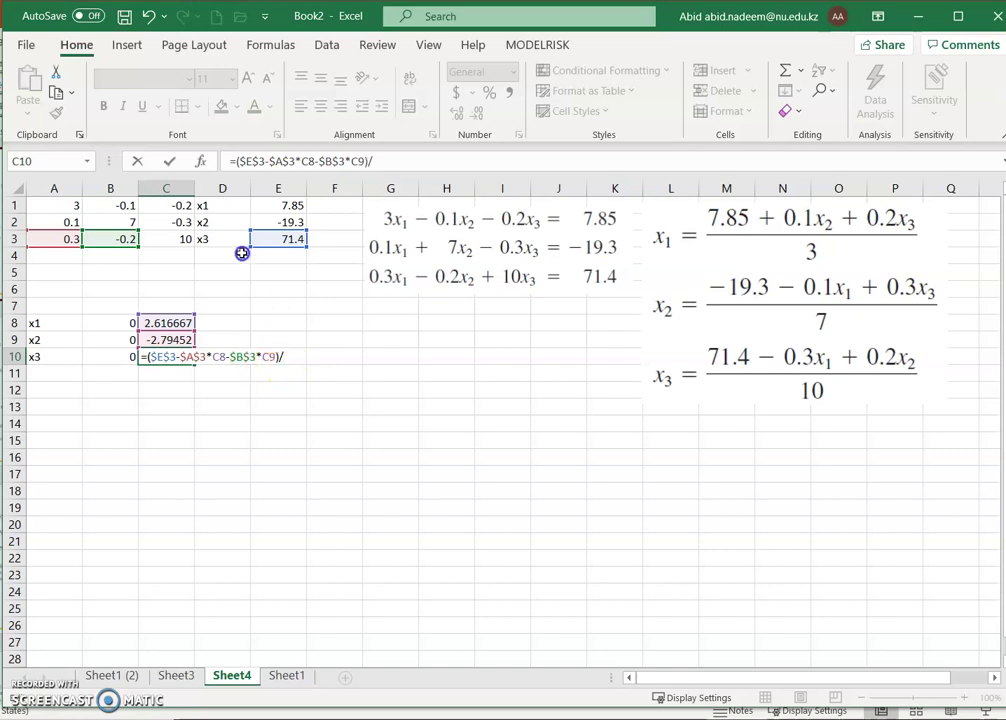
pyautogui.click(186, 239)
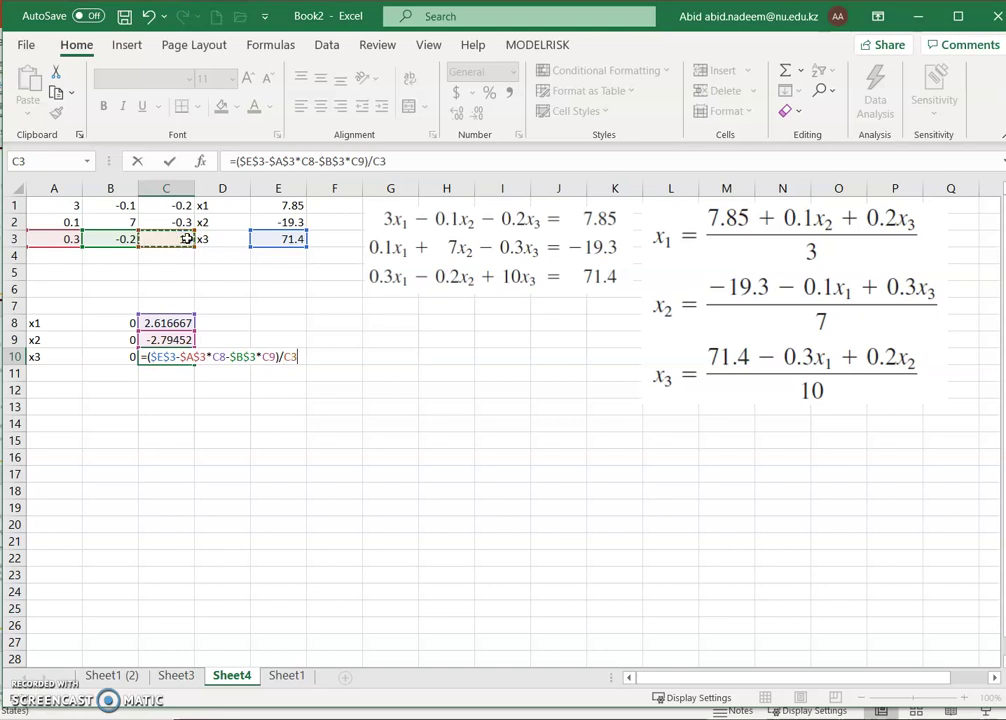
pyautogui.press('F4')
pyautogui.press('Return')
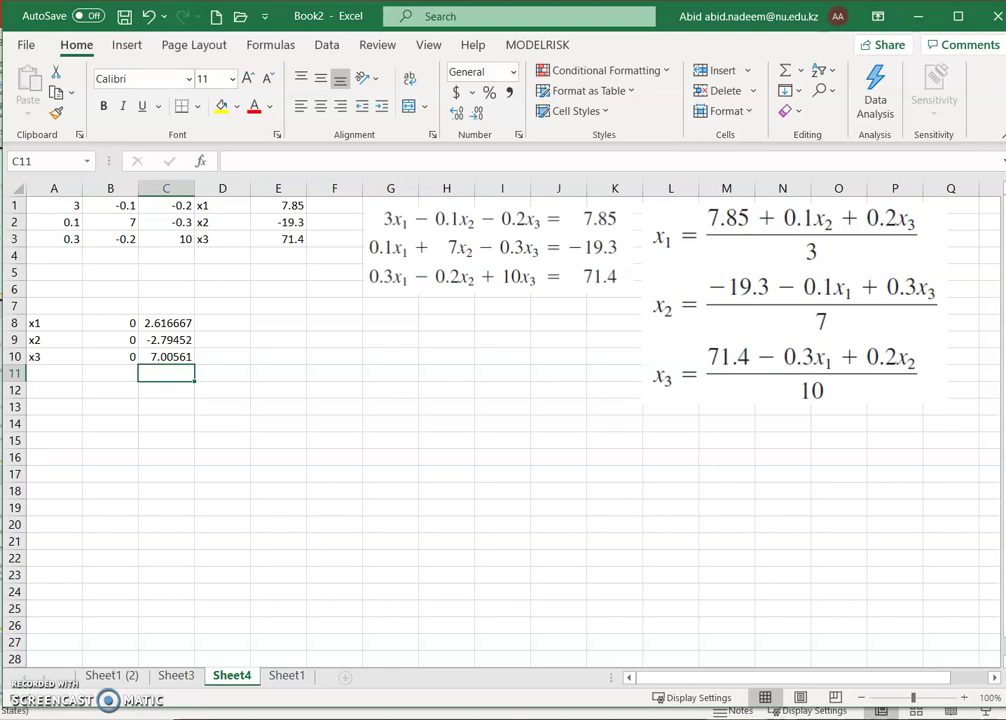
# Step: Fill the x1, x2 and x3 formulas in C8:C10 across to column F for three more iterations
pyautogui.moveTo(164, 323); pyautogui.dragTo(228, 367)
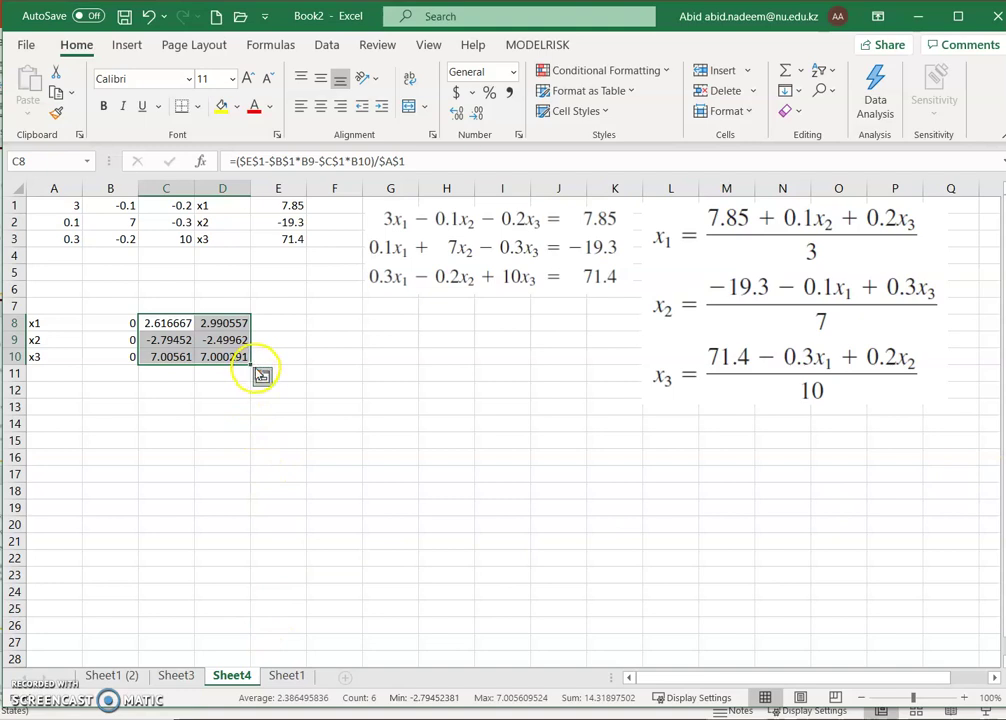
pyautogui.moveTo(251, 366); pyautogui.dragTo(300, 360)
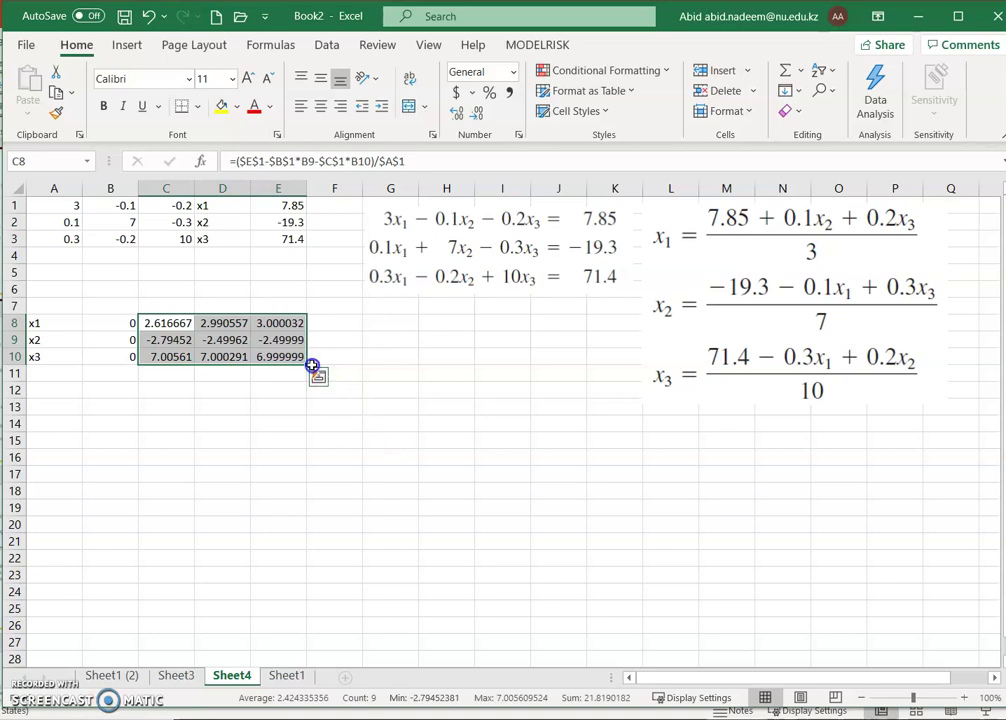
pyautogui.moveTo(310, 366); pyautogui.dragTo(352, 372)
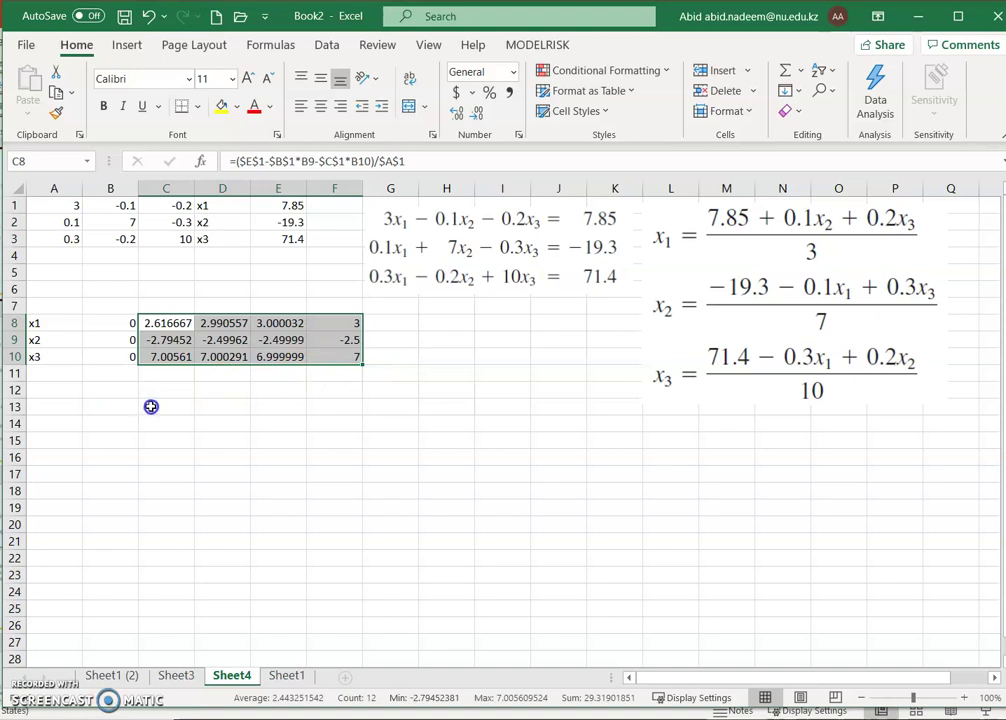
# Step: Label the approximate error rows in cells A11:A13 as eax1, eax2 and eax3
pyautogui.click(63, 373)
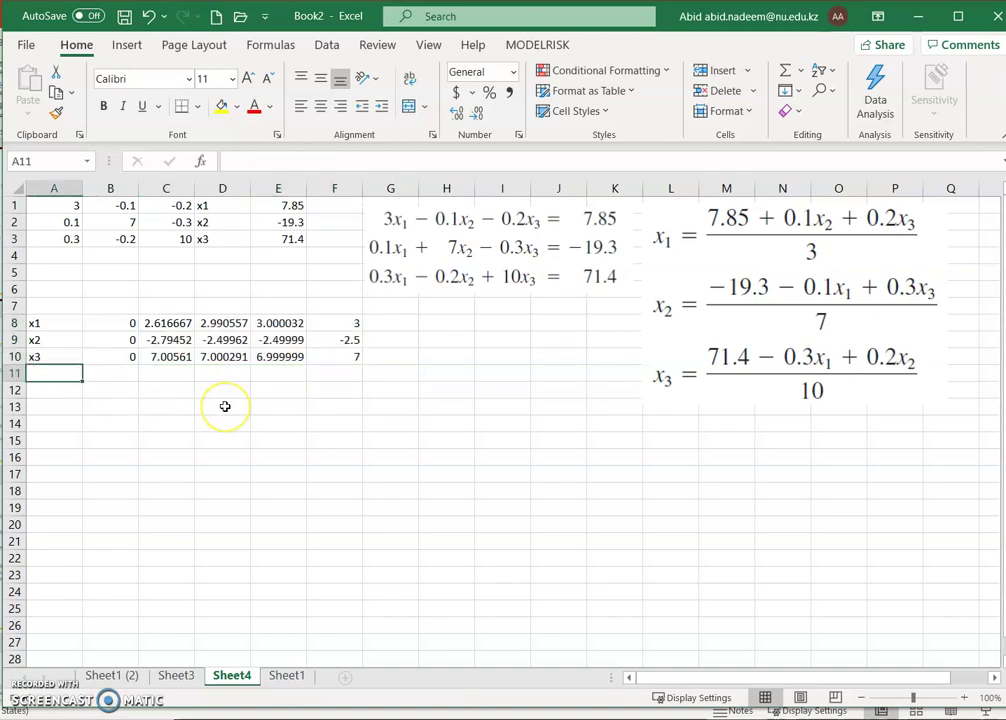
pyautogui.write('eax')
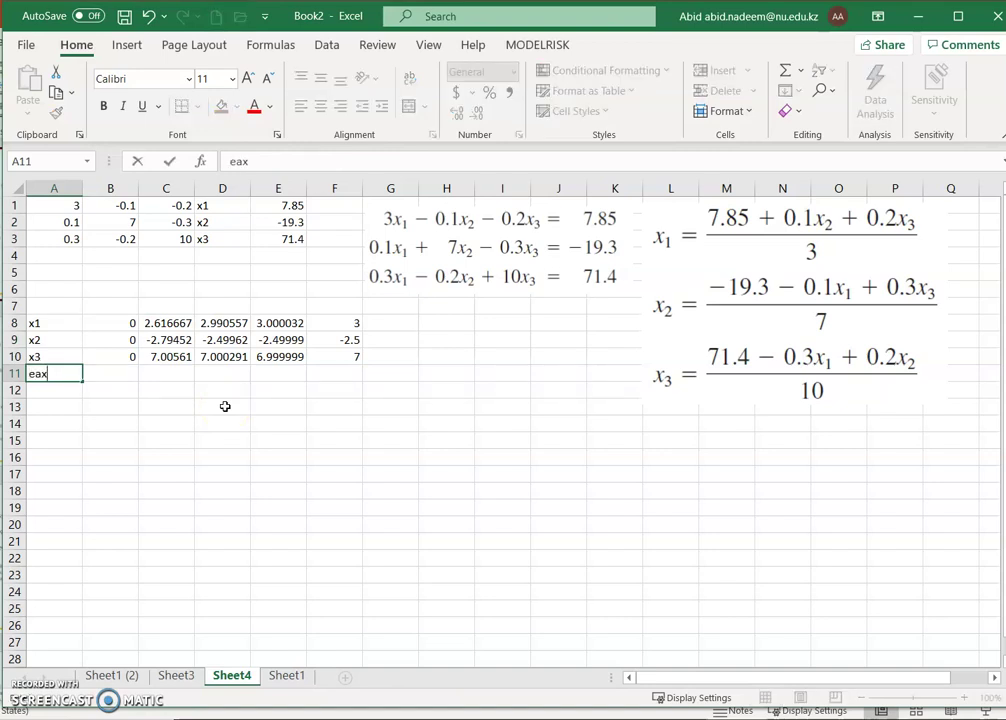
pyautogui.write('1')
pyautogui.press('Return')
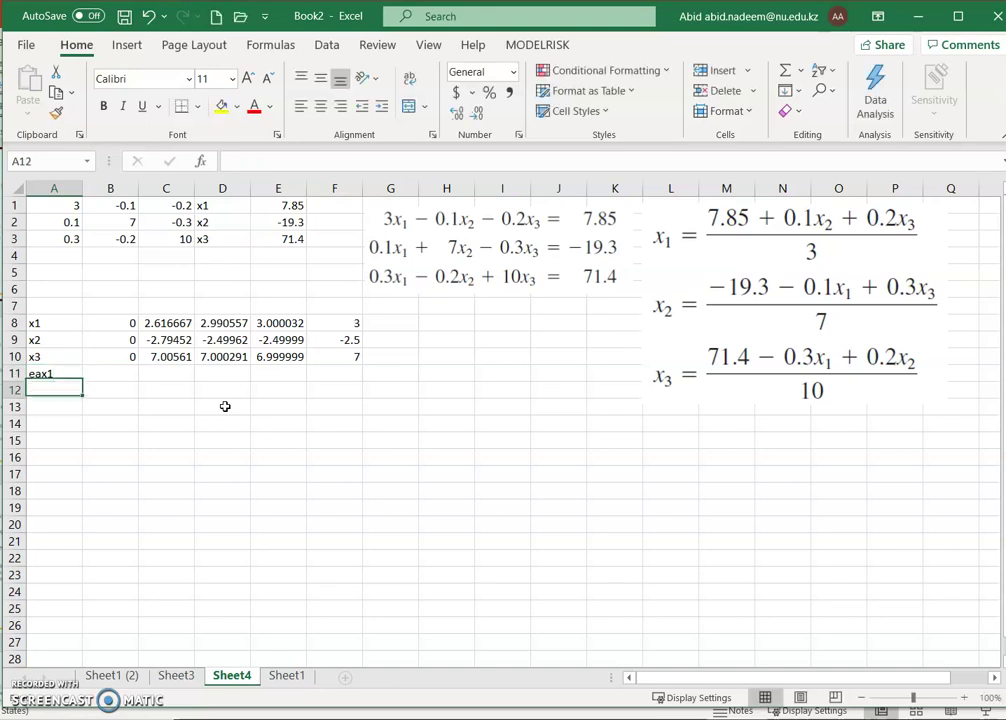
pyautogui.write('eax1')
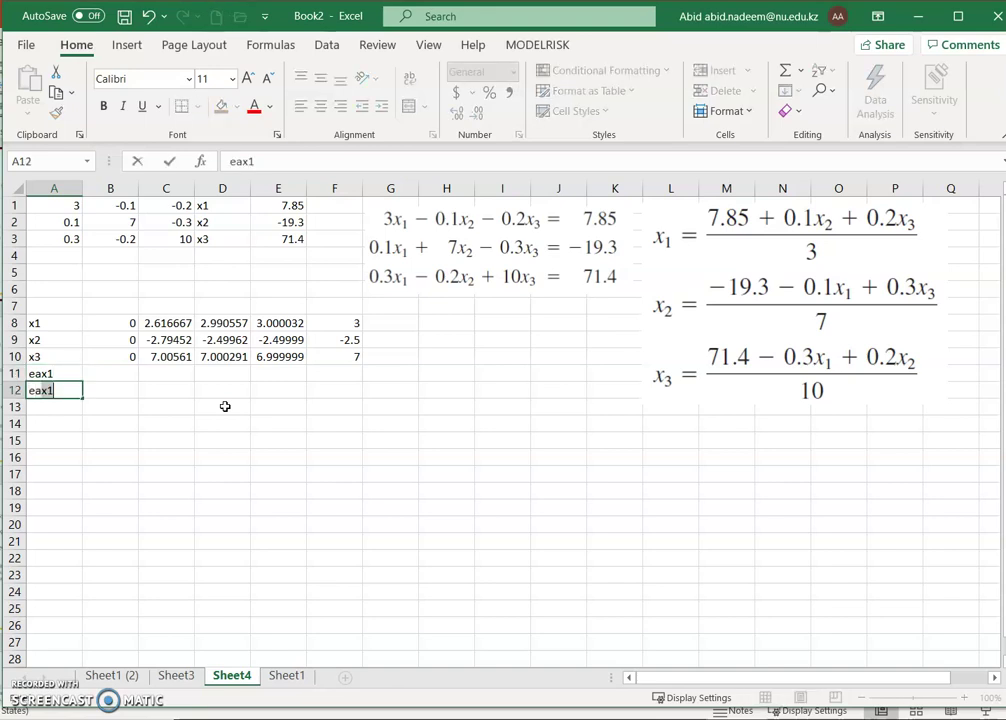
pyautogui.press('BackSpace')
pyautogui.write('2')
pyautogui.press('Return')
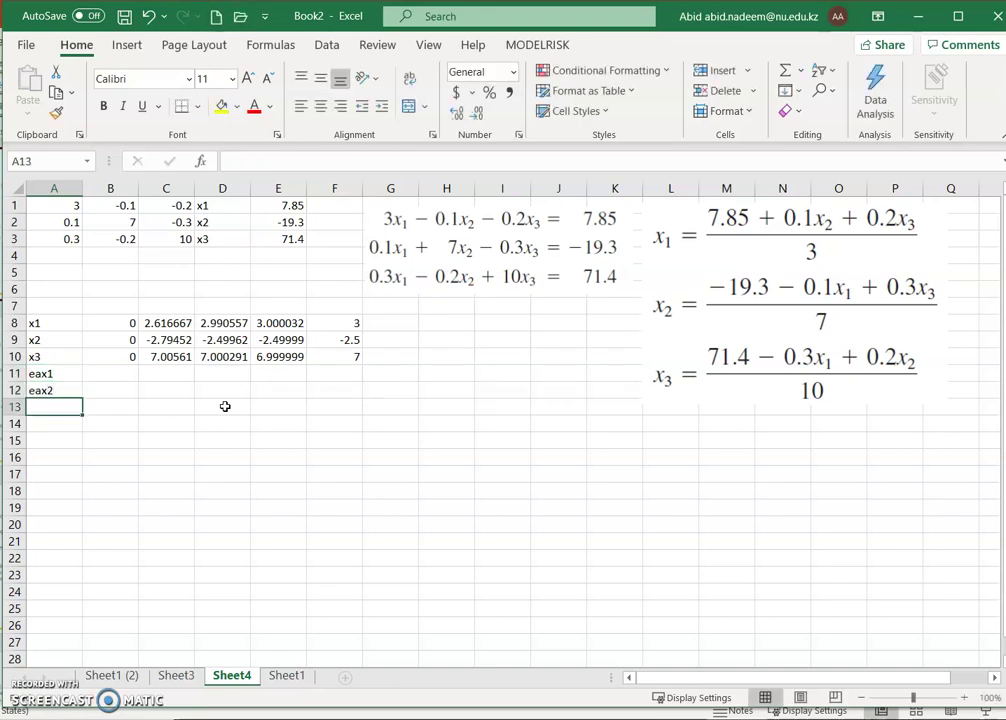
pyautogui.write('eax3')
pyautogui.press('Return')
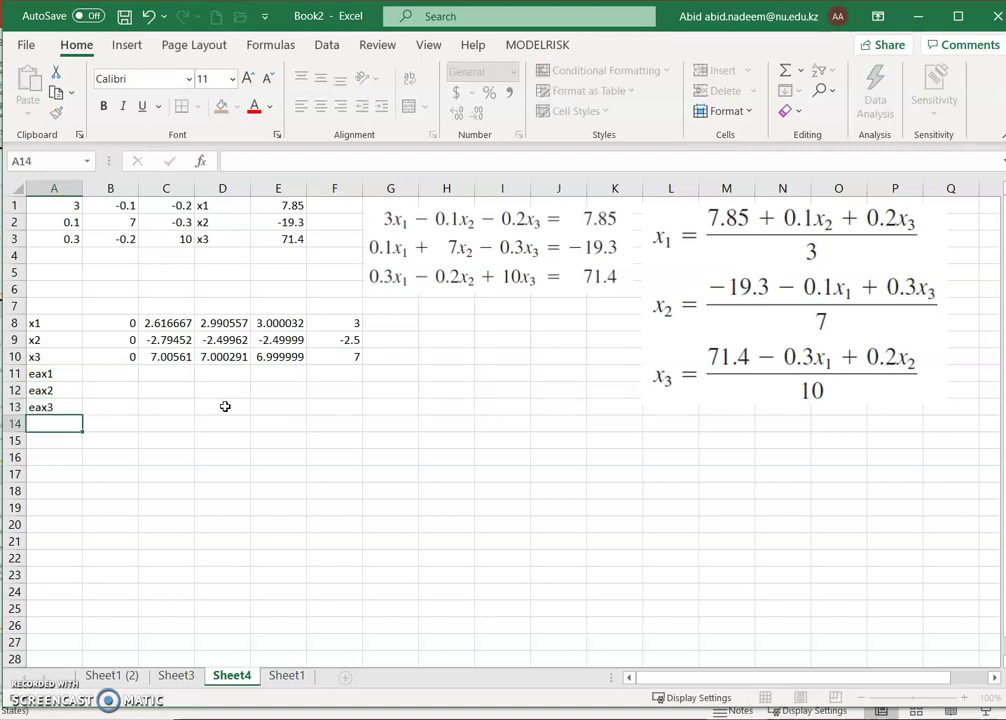
# Step: Begin the x1 error formula in cell C11 as =(C8-B8, the current estimate minus the previous one
pyautogui.press('Up')
pyautogui.press('Up')
pyautogui.press('Up')
pyautogui.press('Right')
pyautogui.press('Right')
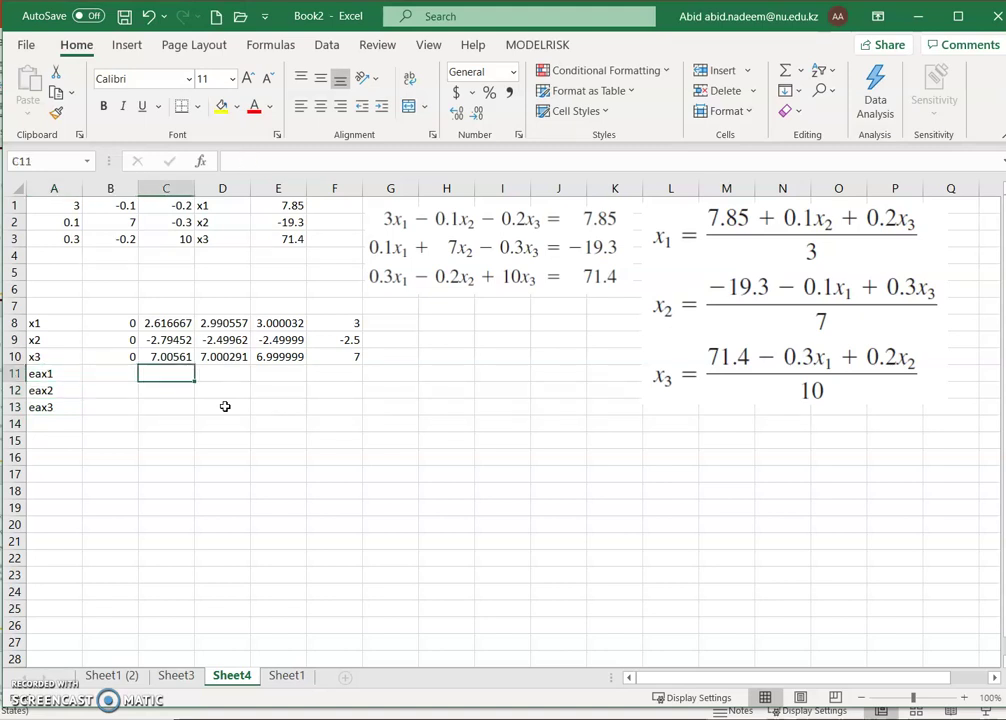
pyautogui.write('=')
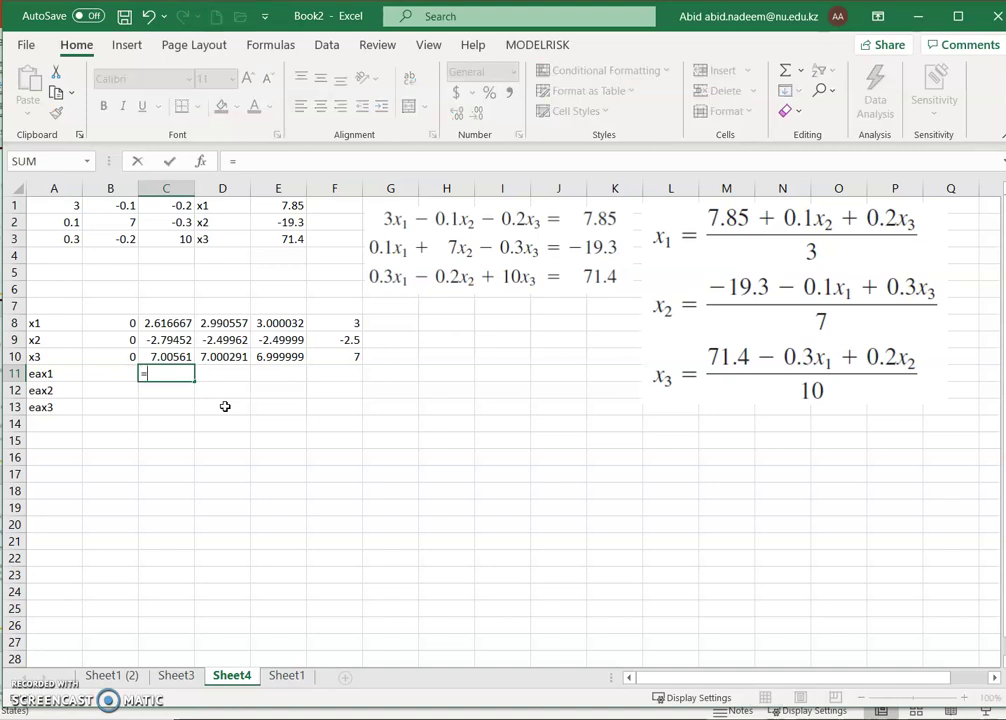
pyautogui.write('(')
pyautogui.press('Up')
pyautogui.press('Up')
pyautogui.press('Up')
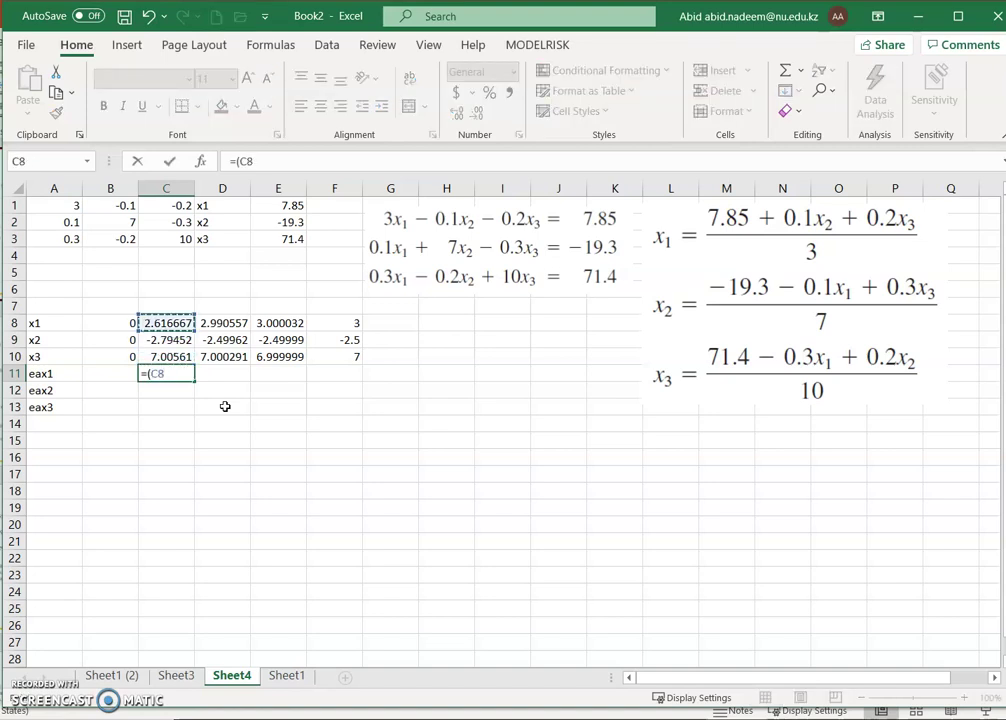
pyautogui.write('-')
pyautogui.press('Left')
pyautogui.press('Up')
pyautogui.press('Up')
pyautogui.press('Up')
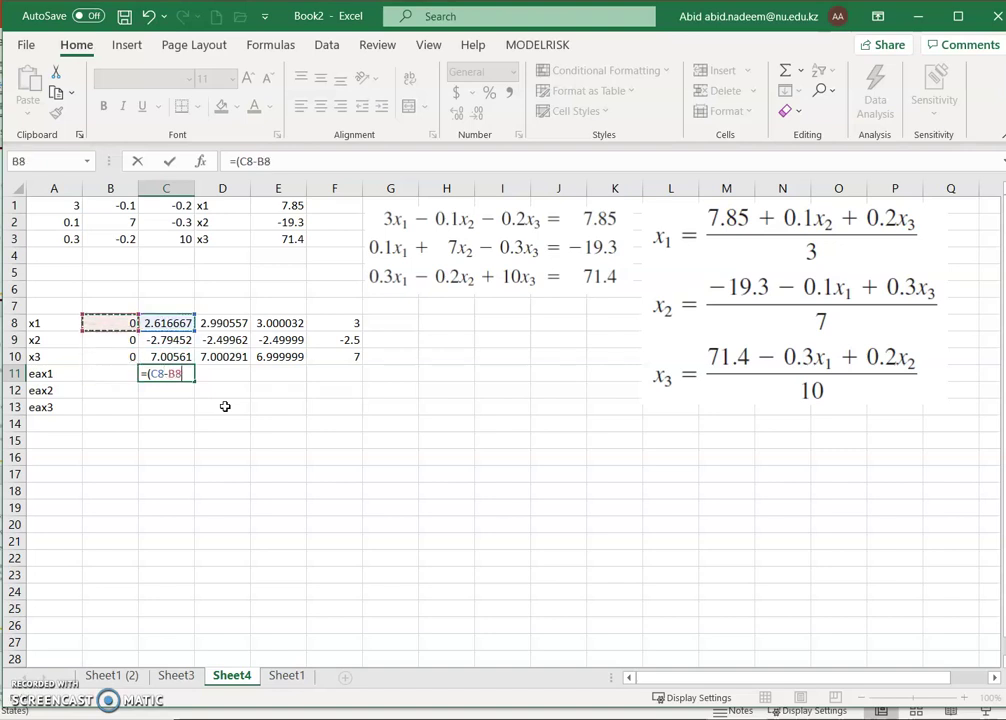
# Step: Finish the C11 error formula by closing the parenthesis, dividing by C8 and multiplying by 100
pyautogui.write(')/')
pyautogui.press('Up')
pyautogui.press('Up')
pyautogui.press('Up')
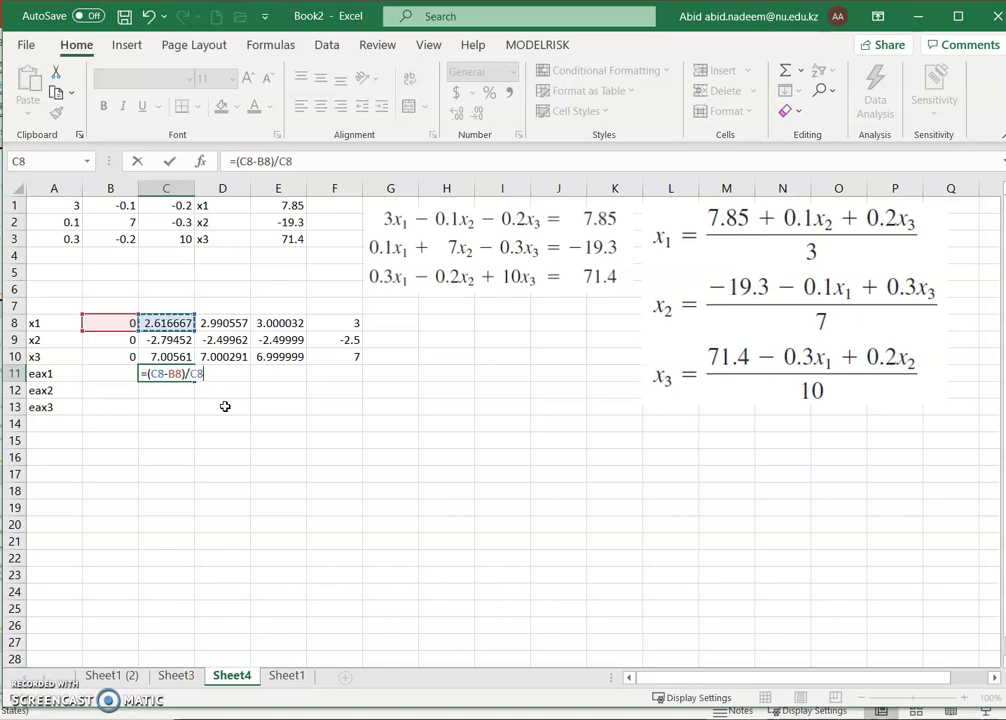
pyautogui.write('*1')
pyautogui.write('00')
pyautogui.press('Return')
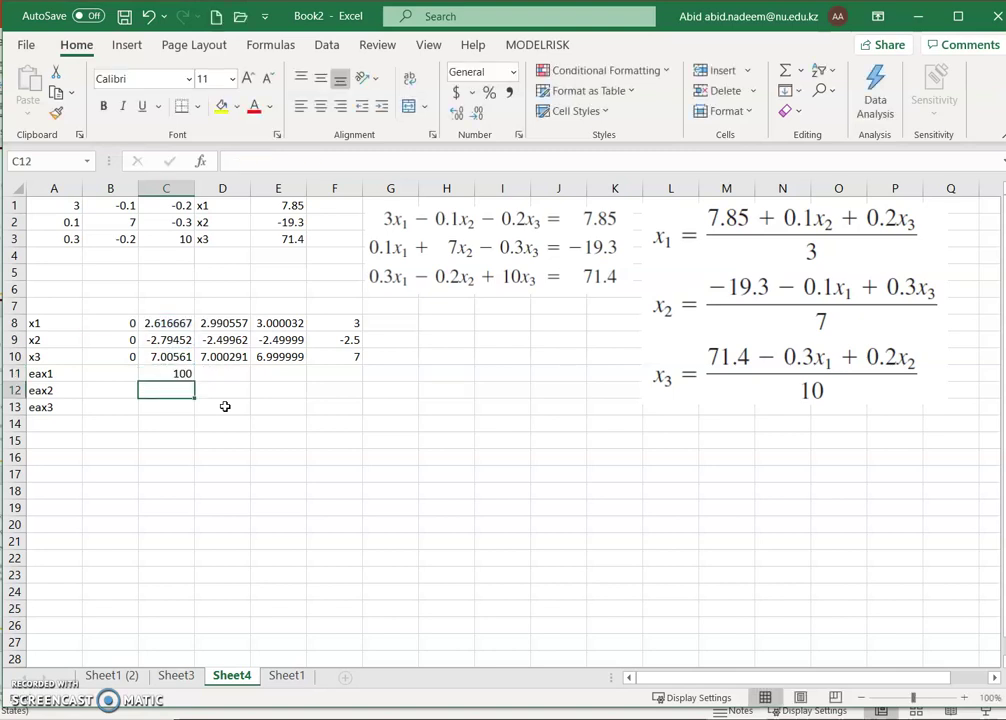
# Step: Wrap the C11 error formula in the absolute value function so it reads =ABS((C8-B8)/C8*100)
pyautogui.press('Up')
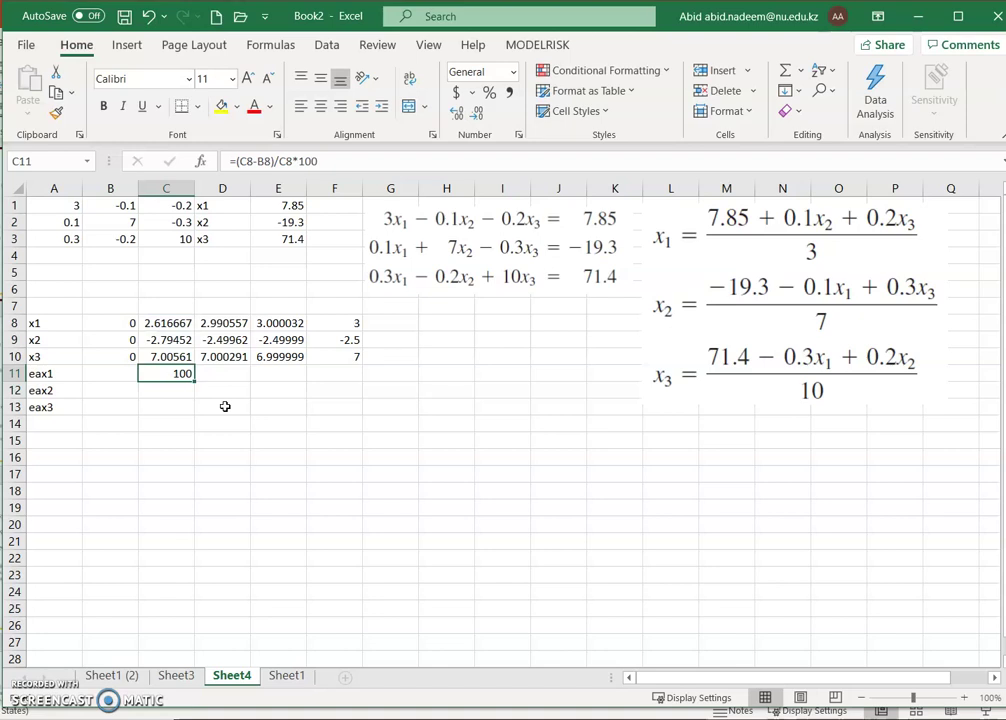
pyautogui.press('F2')
pyautogui.press('Left')
pyautogui.press('Left')
pyautogui.press('Left')
pyautogui.press('Left')
pyautogui.press('Left')
pyautogui.press('Left')
pyautogui.press('Left')
pyautogui.write('ab')
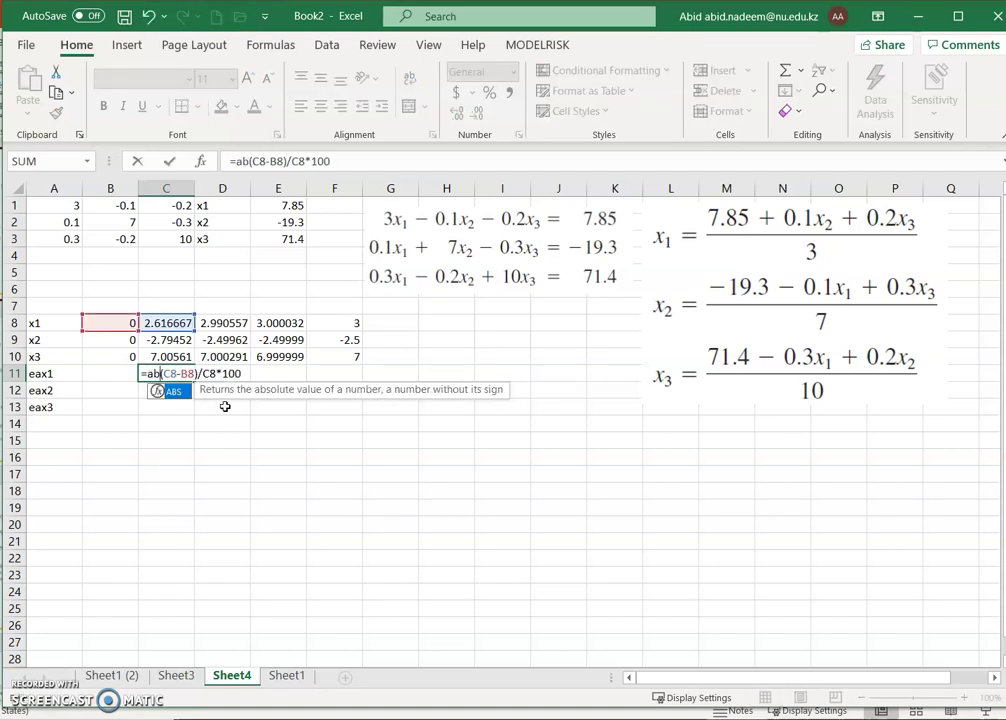
pyautogui.write('s(')
pyautogui.press('Right')
pyautogui.press('Right')
pyautogui.press('Right')
pyautogui.press('Right')
pyautogui.press('Right')
pyautogui.press('Right')
pyautogui.press('Right')
pyautogui.press('Right')
pyautogui.press('Right')
pyautogui.press('Right')
pyautogui.press('Right')
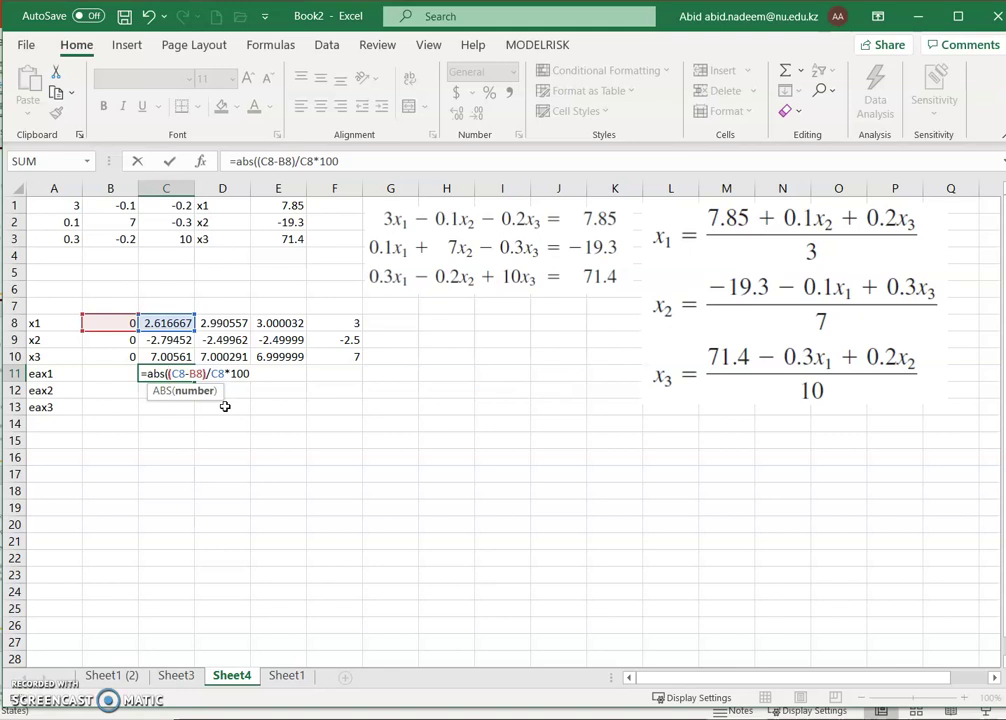
pyautogui.press('Right')
pyautogui.press('Right')
pyautogui.press('Right')
pyautogui.press('Return')
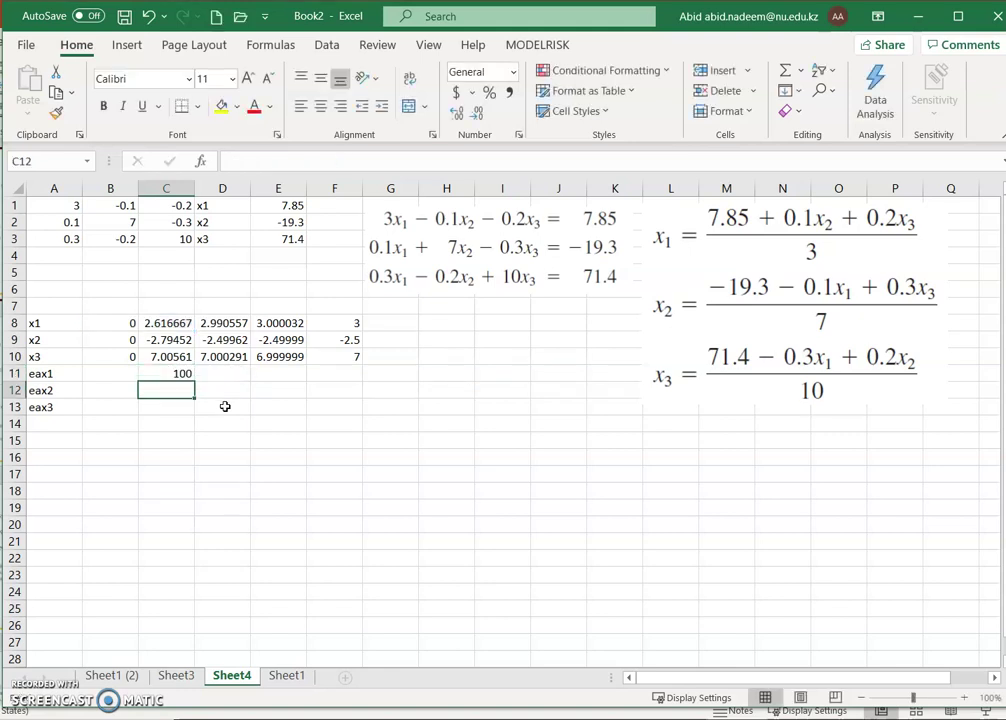
# Step: Fill the C11 error formula across to column F and down to row 13 for all three unknowns
pyautogui.press('Up')
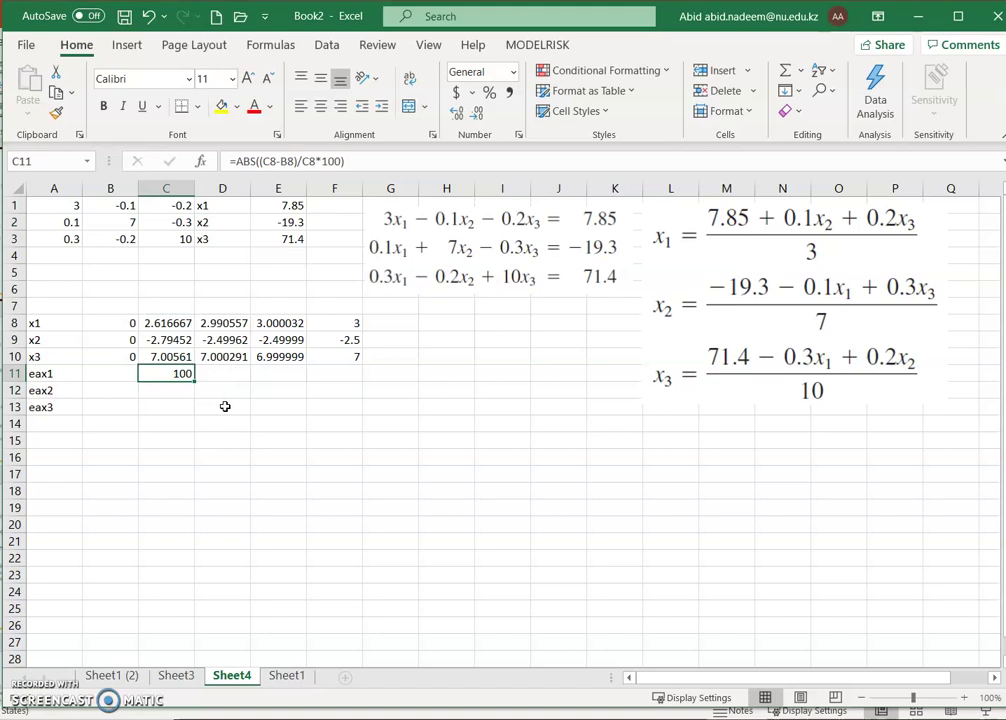
pyautogui.moveTo(195, 382); pyautogui.dragTo(352, 388)
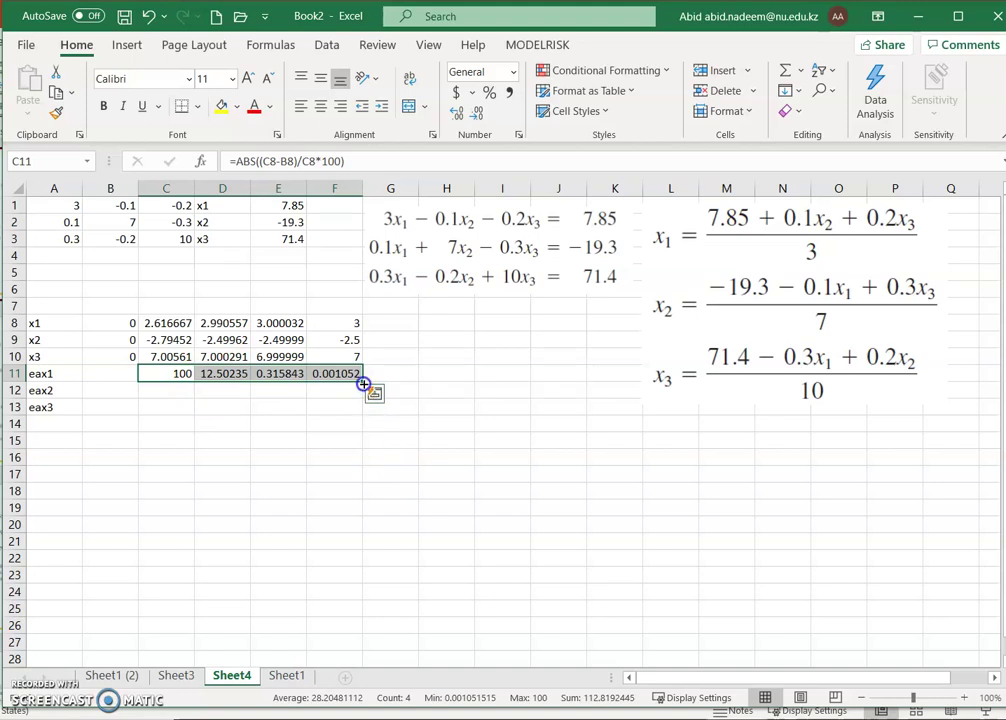
pyautogui.moveTo(363, 384); pyautogui.dragTo(362, 410)
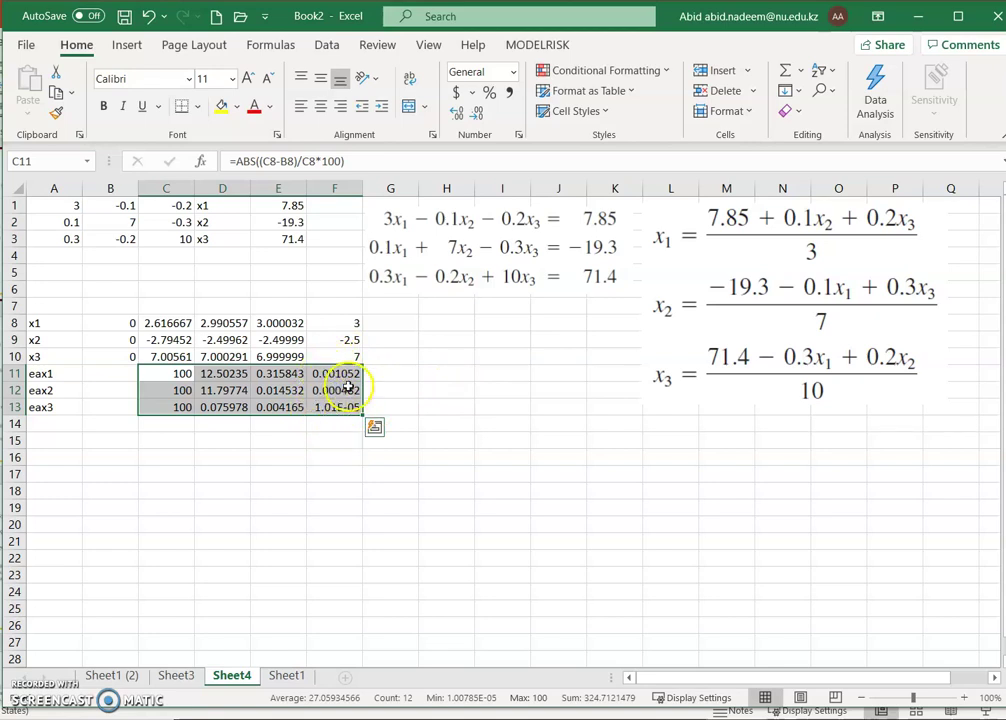
# Step: Examine the final x1, x2 and x3 estimates in F8:F10 and compare them with the first iteration in column C
pyautogui.click(338, 322)
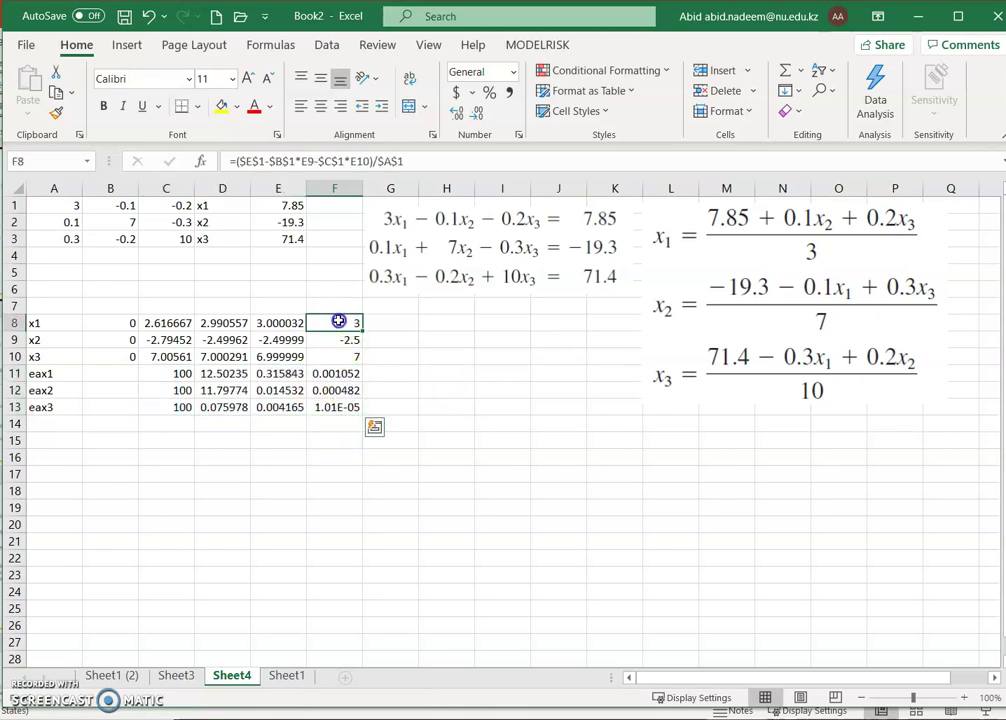
pyautogui.click(336, 354)
pyautogui.moveTo(331, 322); pyautogui.dragTo(332, 353)
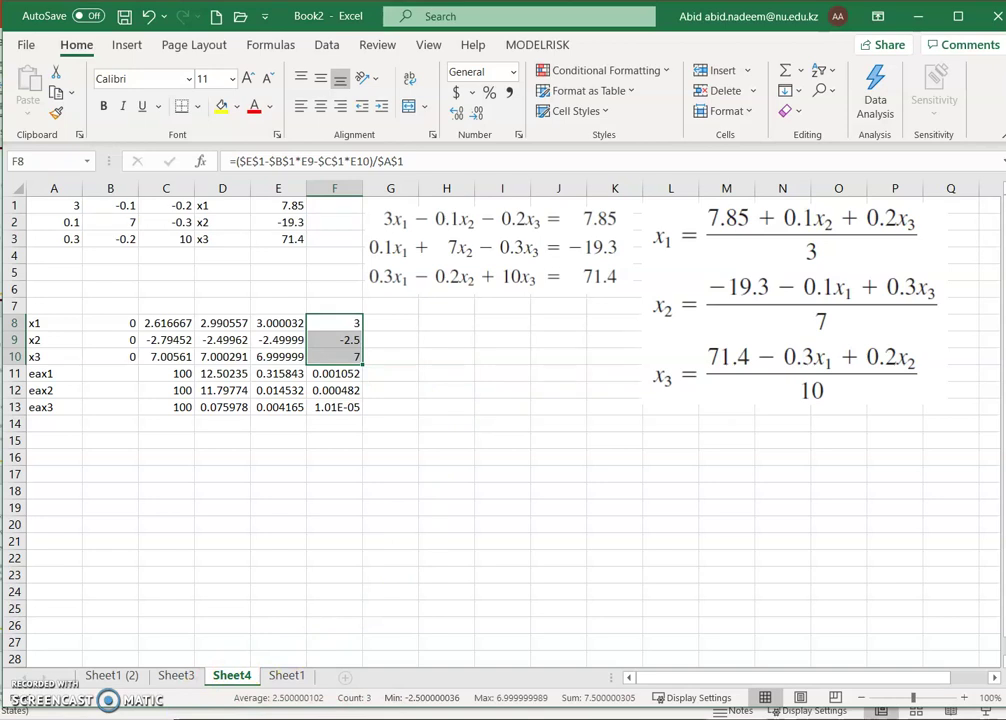
pyautogui.click(164, 336)
pyautogui.click(164, 325)
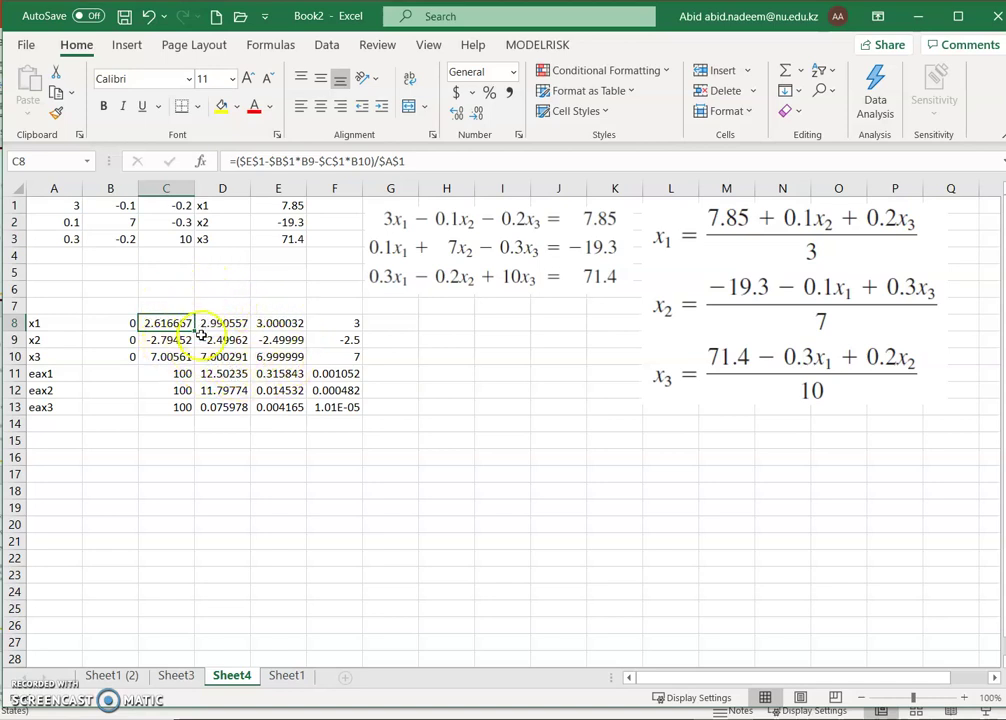
pyautogui.click(350, 323)
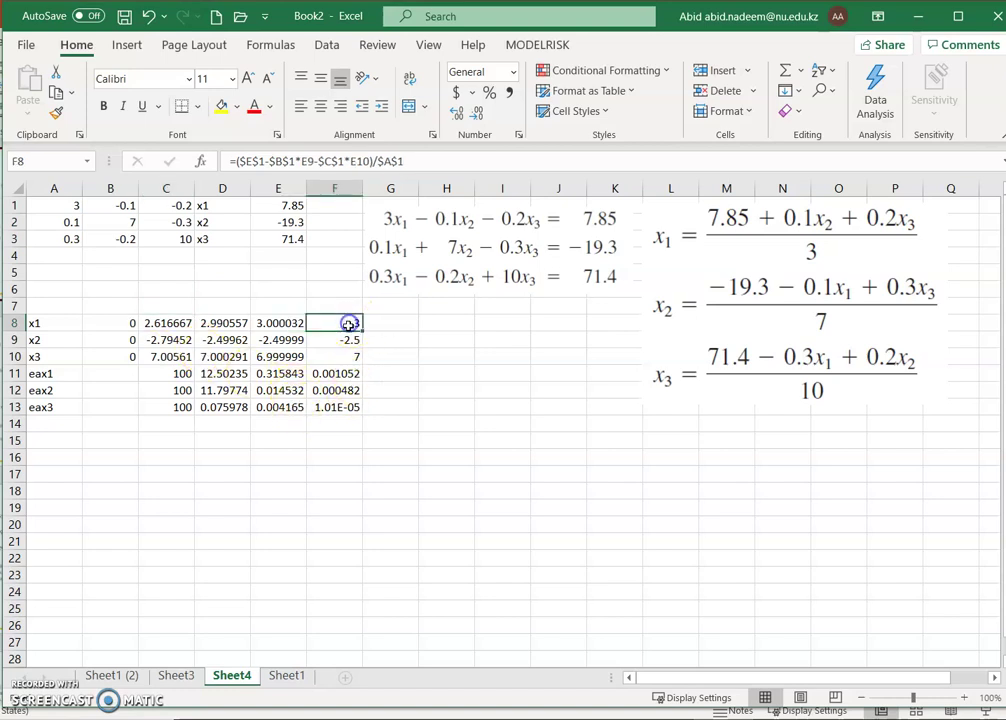
pyautogui.moveTo(331, 321); pyautogui.dragTo(333, 355)
pyautogui.click(377, 442)
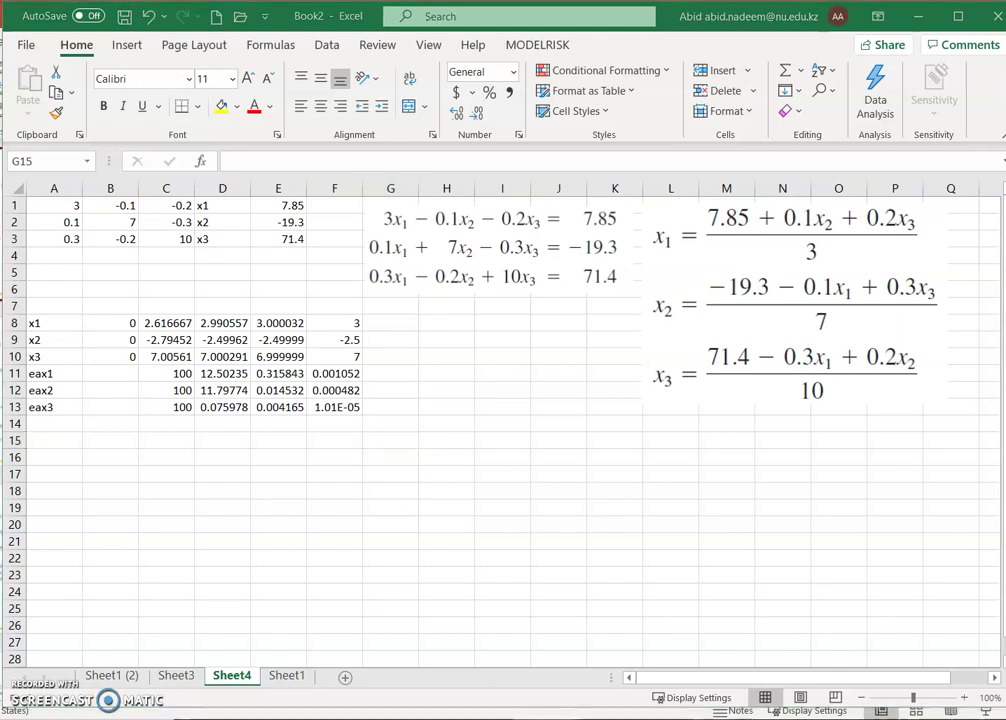
# Step: Switch to the PowerPoint lecture, present it from the Example 11.3 slide and advance to the Gauss-seidel Versus Jacobi slide
pyautogui.hotkey('alt', 'Tab')
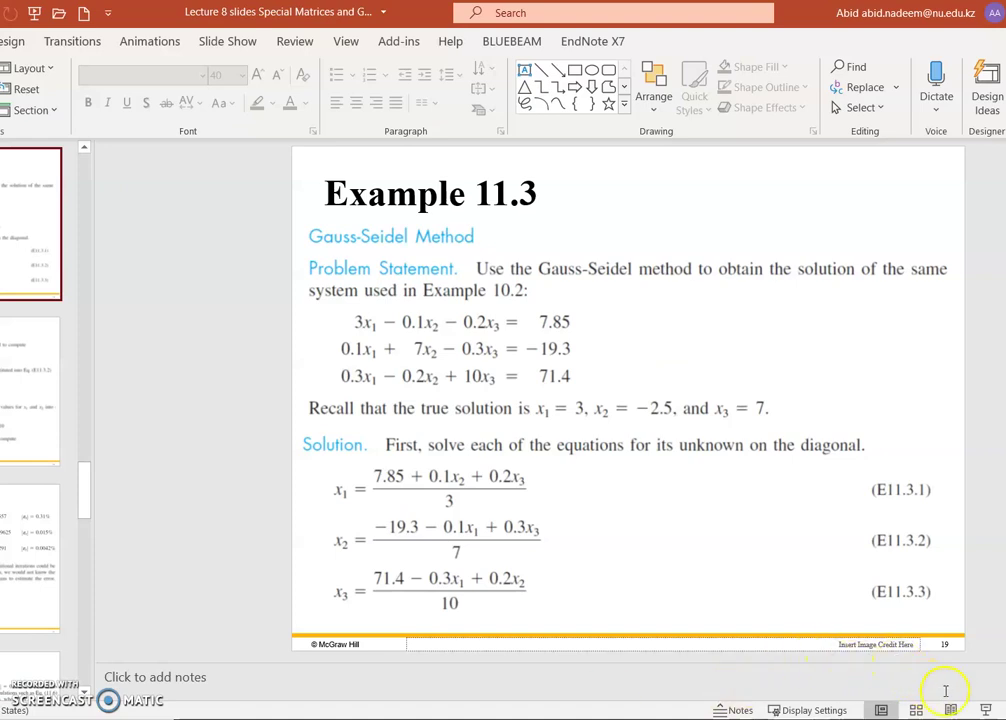
pyautogui.click(985, 710)
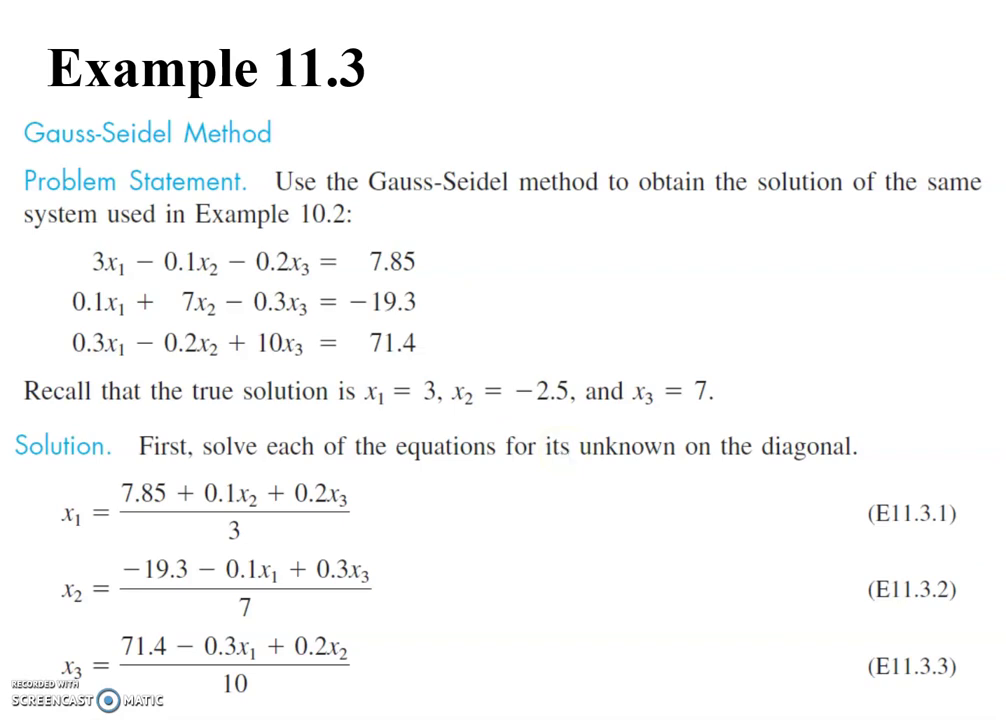
pyautogui.click(563, 450)
pyautogui.click(563, 450)
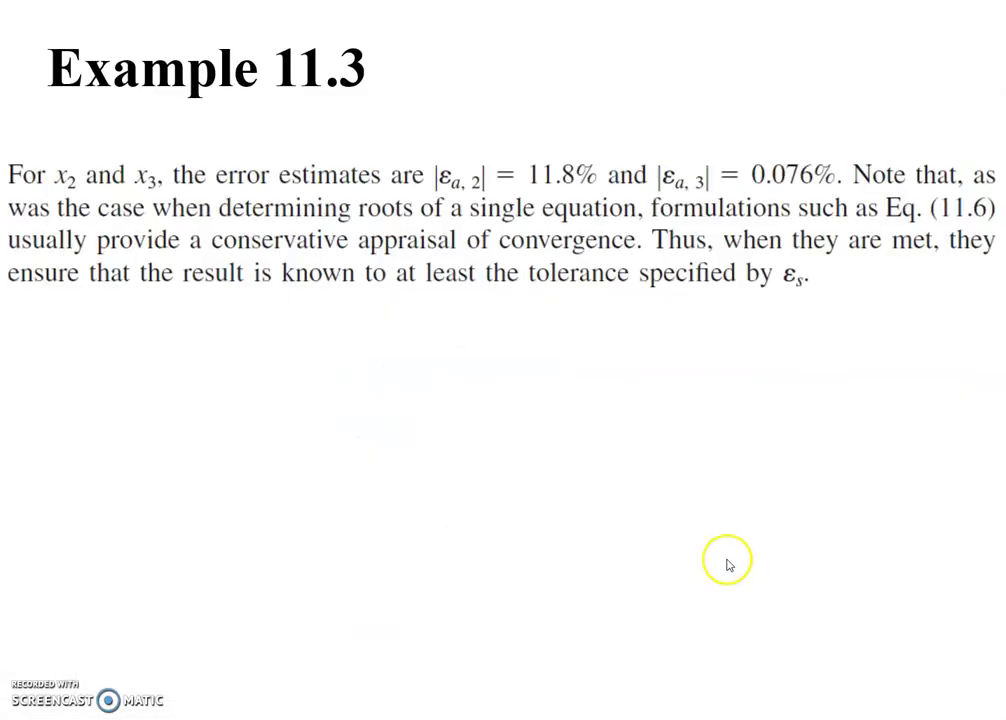
pyautogui.click(727, 565)
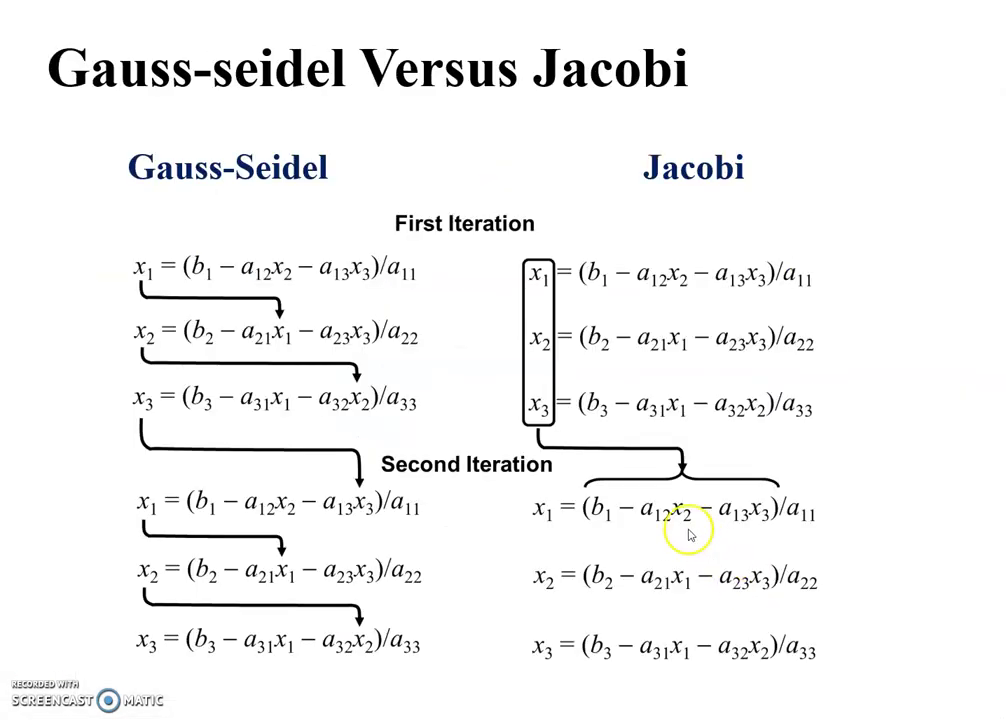
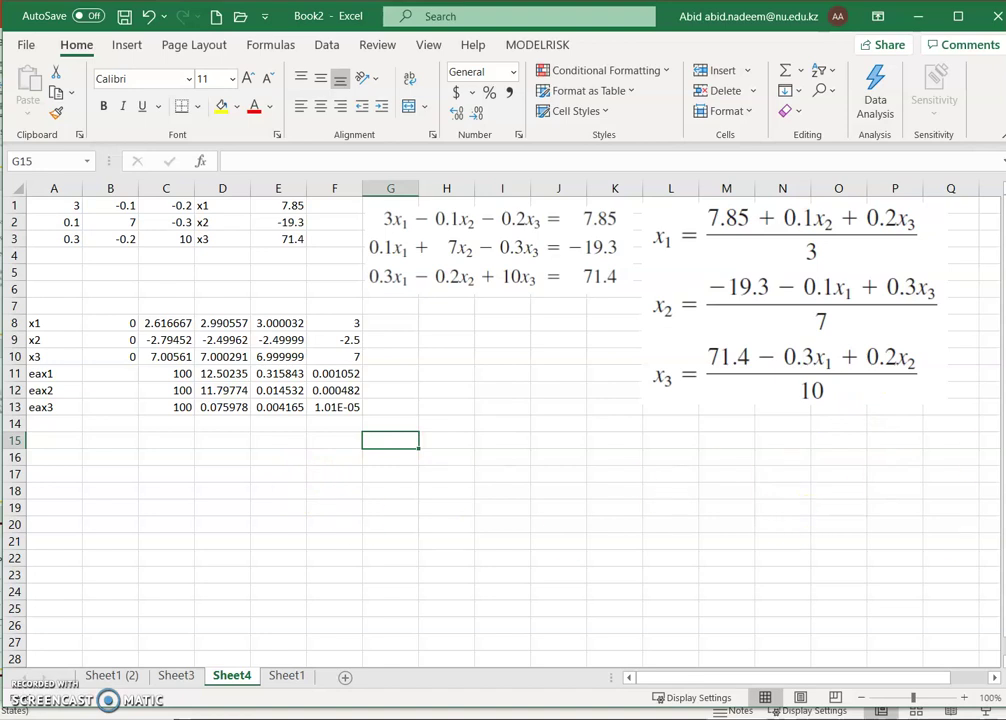
# Step: Add a new worksheet in the Excel workbook and paste the copied matrix equation picture at cell B2
pyautogui.click(345, 677)
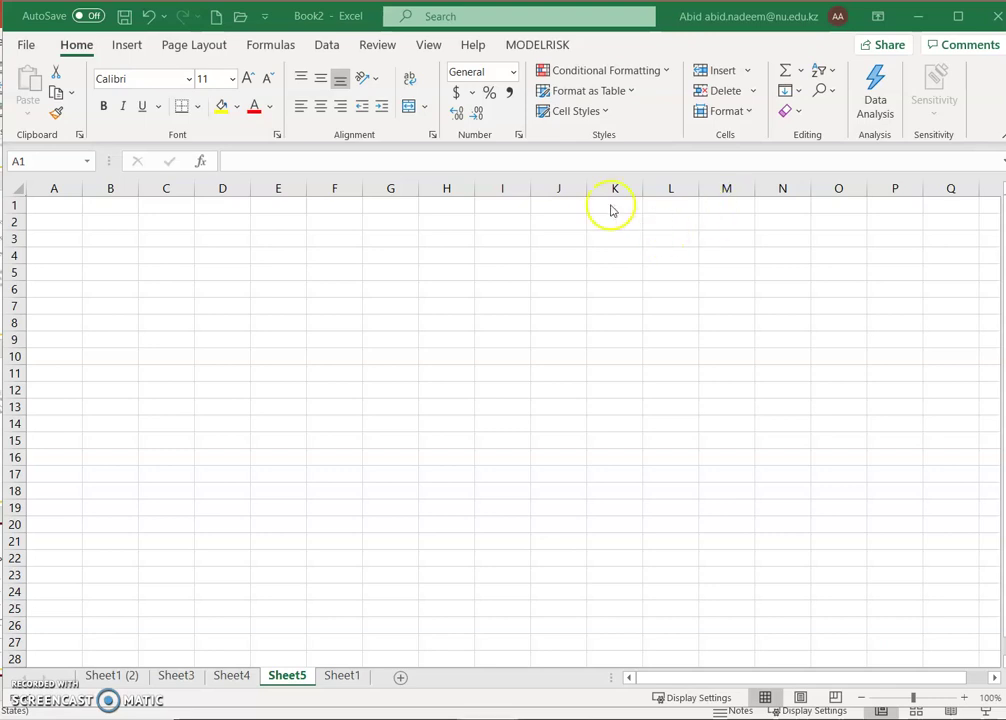
pyautogui.click(93, 222)
pyautogui.rightClick(93, 222)
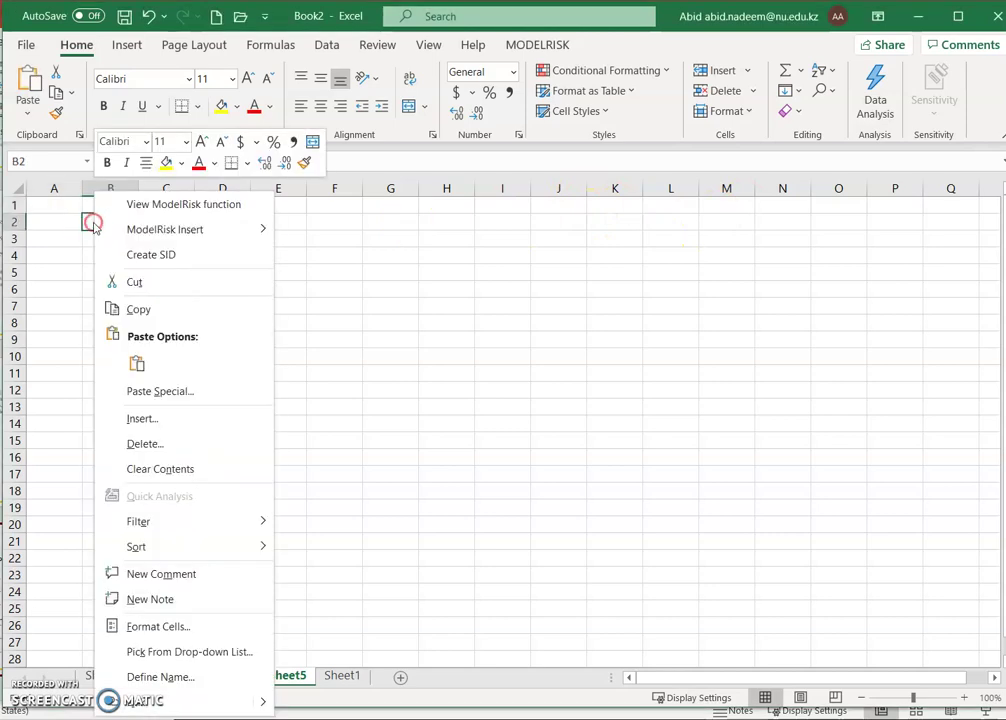
pyautogui.click(139, 362)
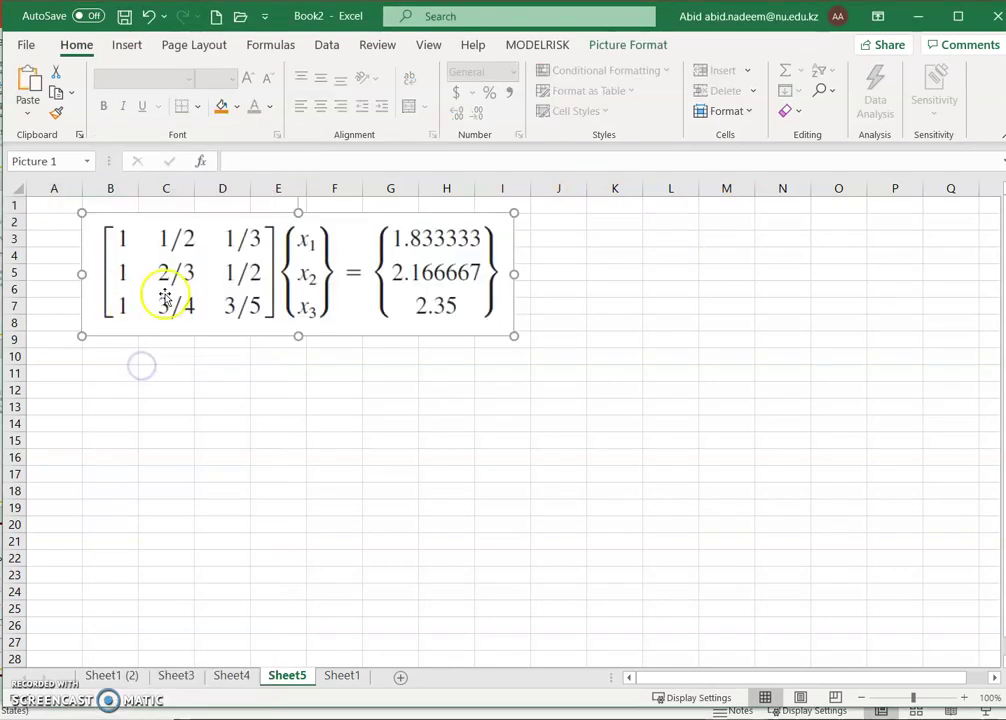
# Step: Enter 1 in each of cells B11 to B13 as the first column of the coefficient matrix
pyautogui.click(111, 373)
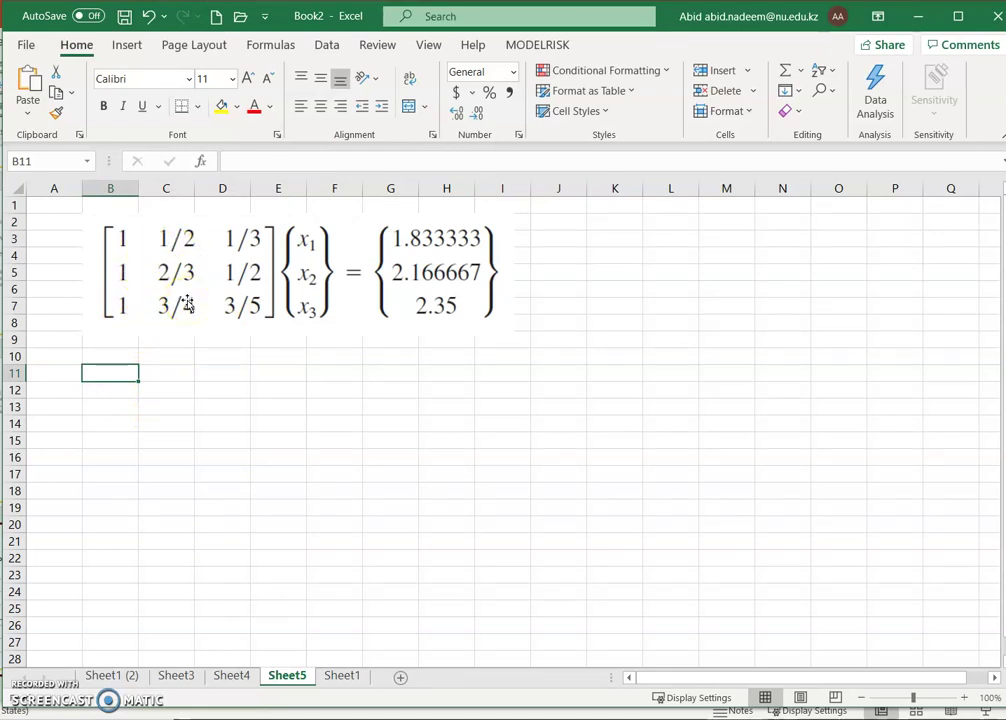
pyautogui.write('1')
pyautogui.press('Return')
pyautogui.write('1')
pyautogui.press('Return')
pyautogui.write('1')
pyautogui.press('Return')
# Step: Enter the second coefficient column in C11:C13 as the formulas =1/2, =2/3 and =3/4
pyautogui.press('Up')
pyautogui.press('Up')
pyautogui.press('Up')
pyautogui.press('Right')
pyautogui.press('Up')
pyautogui.press('Down')
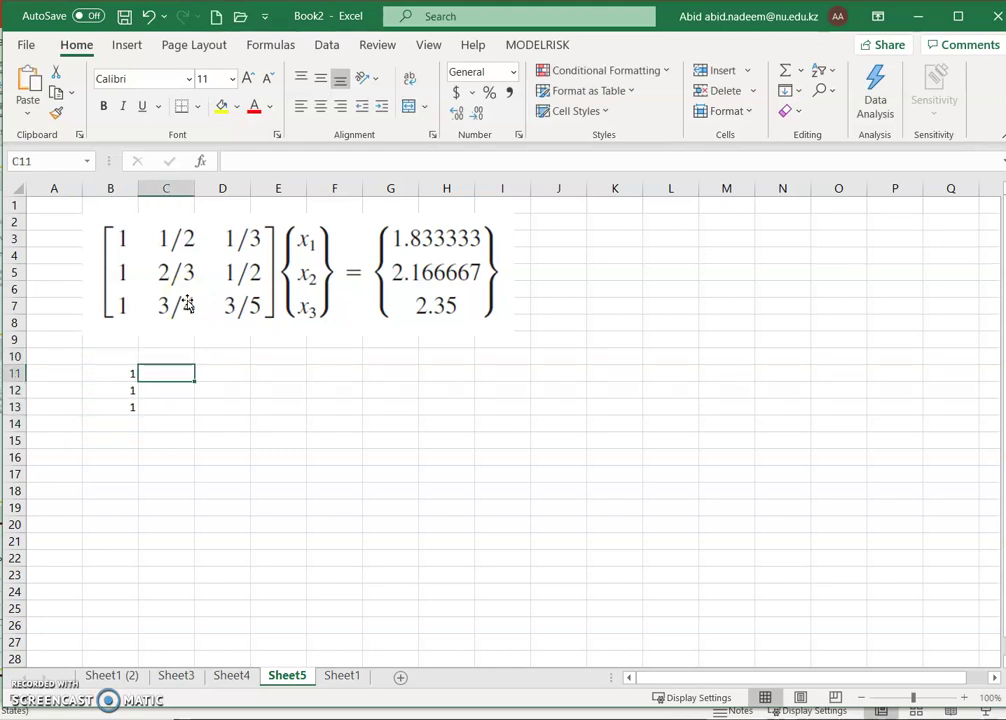
pyautogui.write('=1/2')
pyautogui.press('Return')
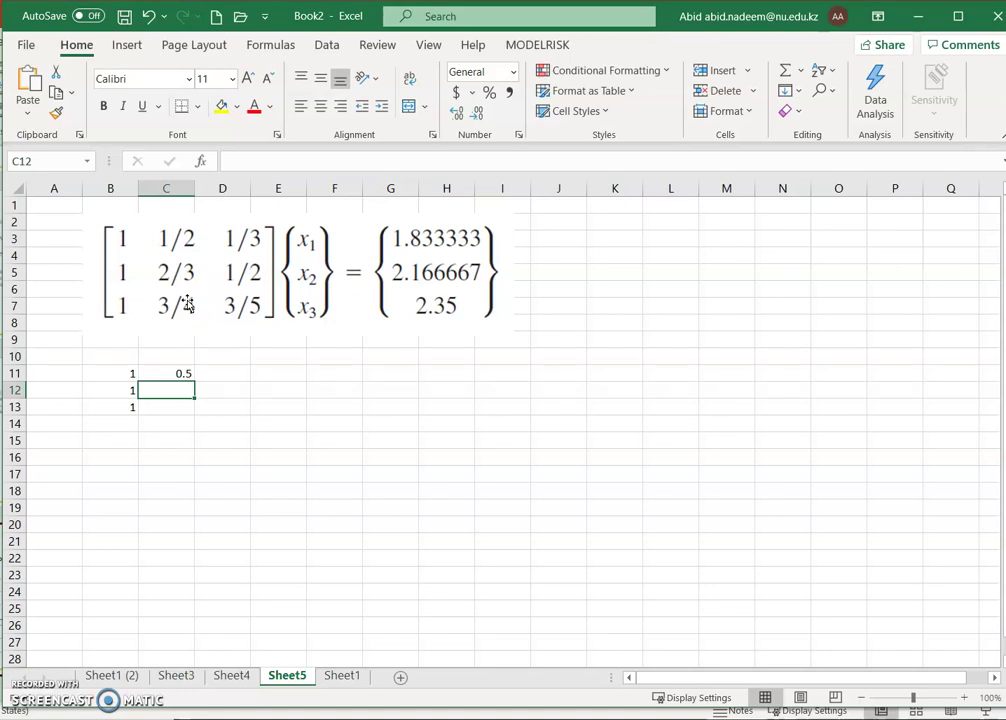
pyautogui.write('=2/3')
pyautogui.press('Return')
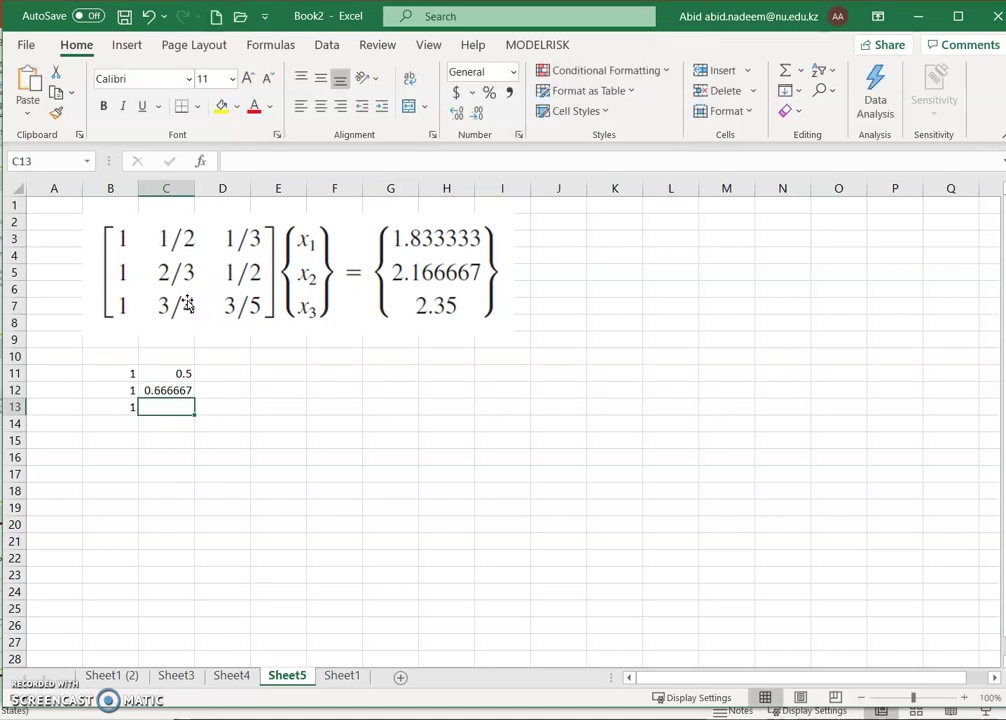
pyautogui.write('=3/4')
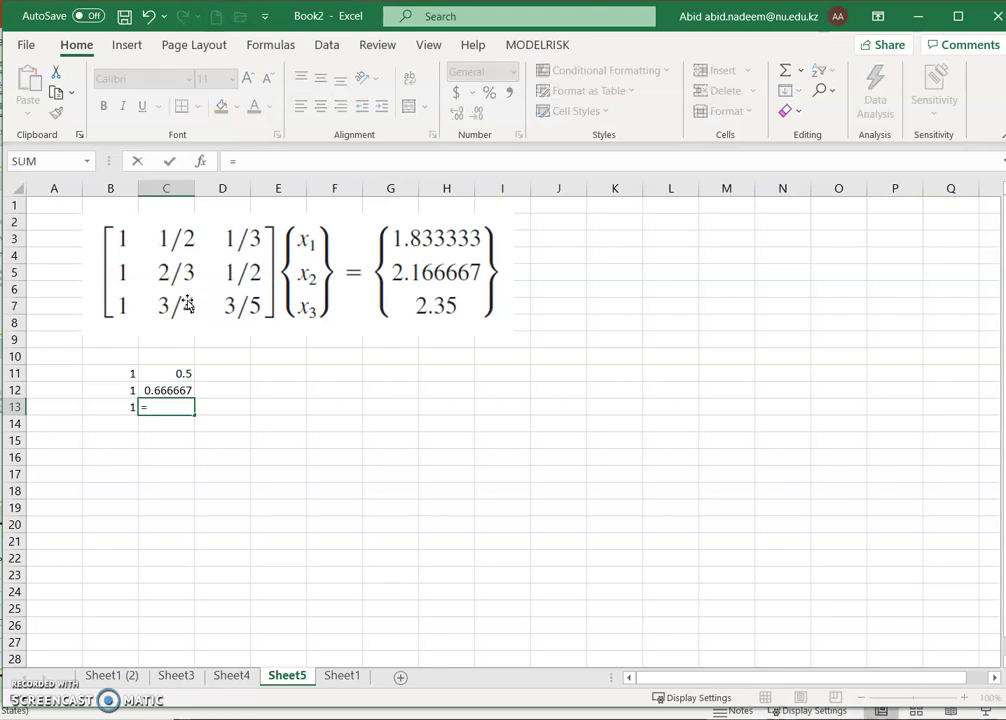
pyautogui.press('Return')
# Step: Enter the third coefficient column in D11:D13 as the formulas =1/3, =1/2 and =3/5
pyautogui.press('Up')
pyautogui.press('Up')
pyautogui.press('Up')
pyautogui.press('Up')
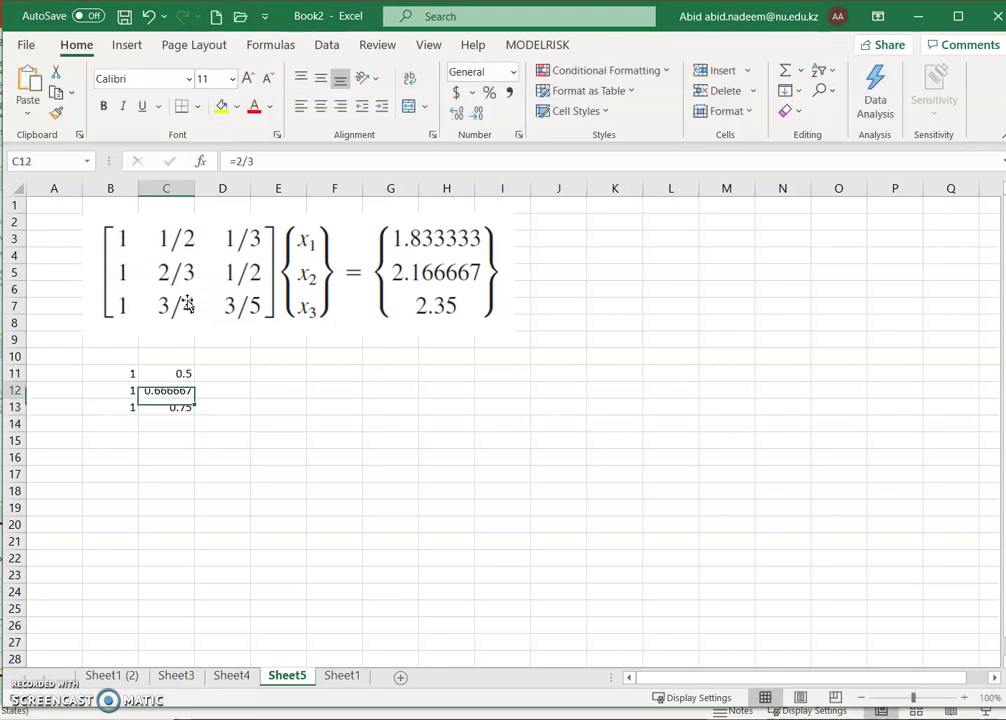
pyautogui.press('Down')
pyautogui.press('Right')
pyautogui.write('=1/3')
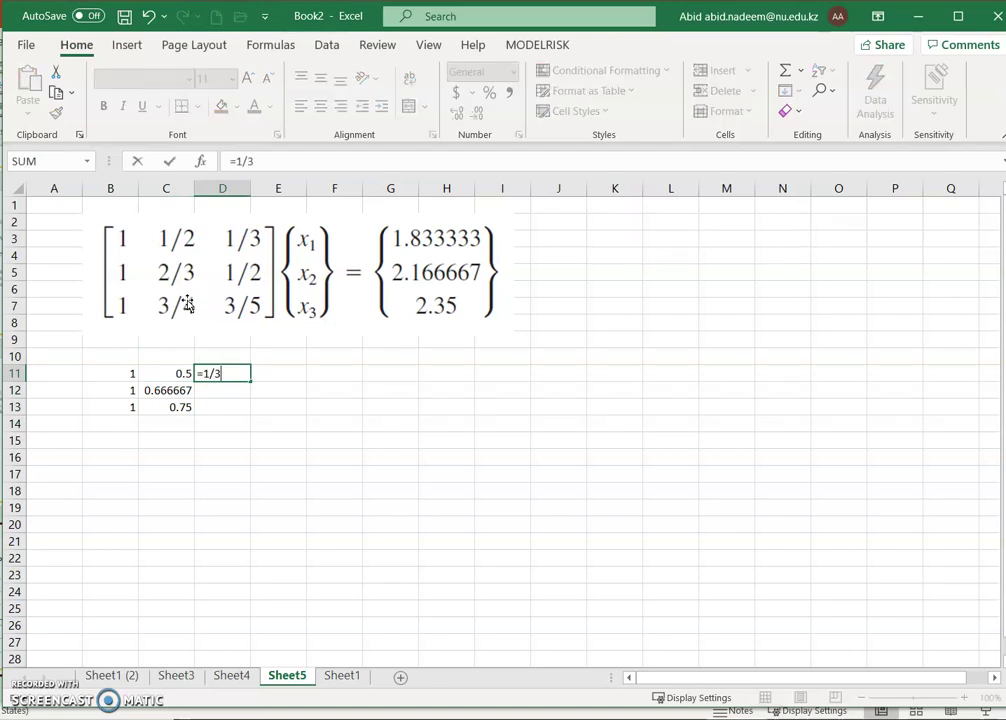
pyautogui.press('Return')
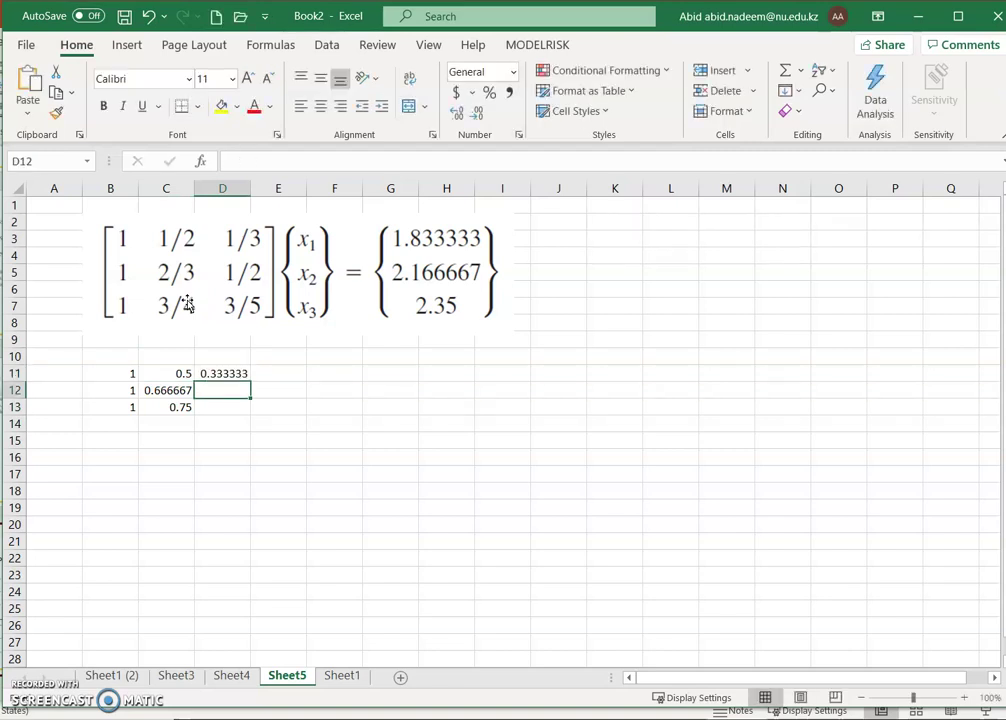
pyautogui.write('=1/2')
pyautogui.press('Return')
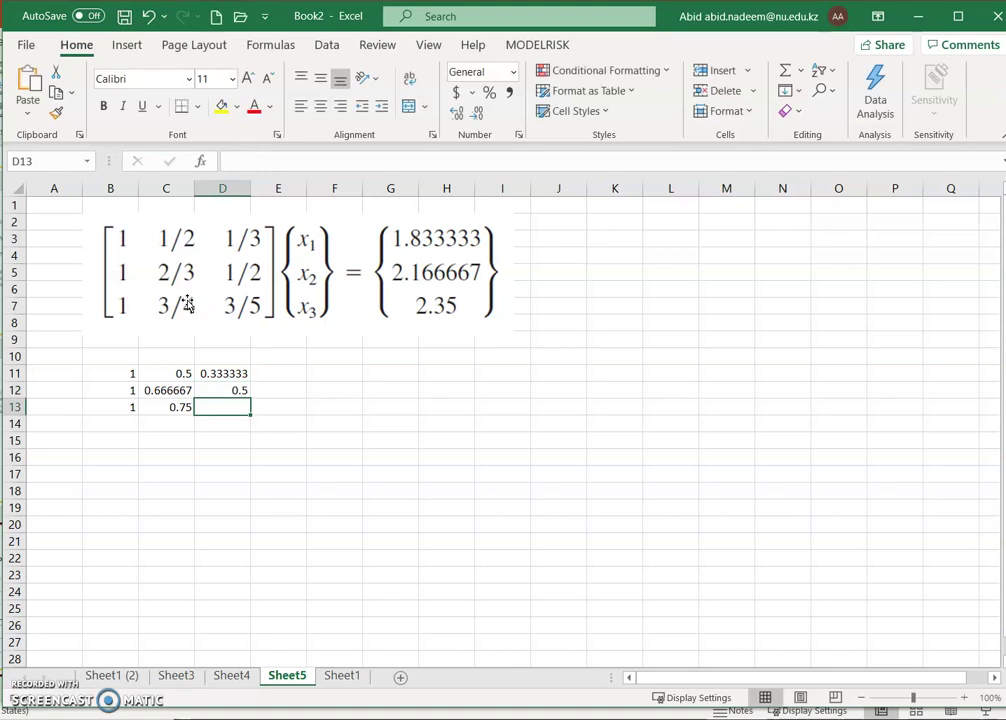
pyautogui.write('=3/5')
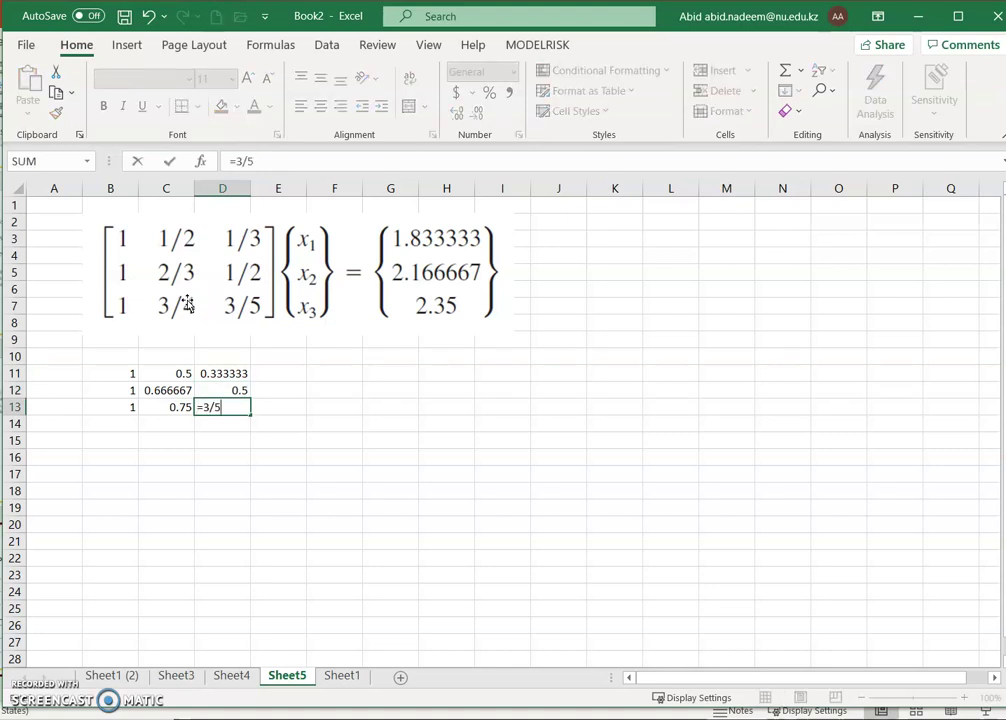
pyautogui.press('Return')
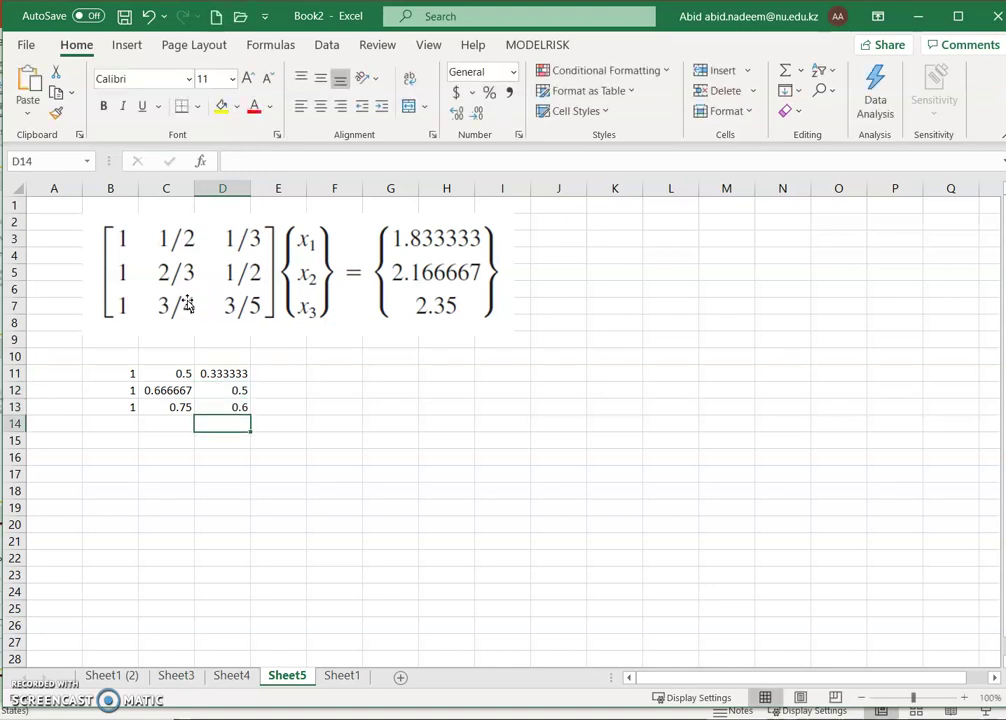
# Step: Label the unknowns x1, x2 and x3 in cells E11 to E13 beside the coefficient matrix
pyautogui.press('Up')
pyautogui.press('Up')
pyautogui.press('Up')
pyautogui.press('Right')
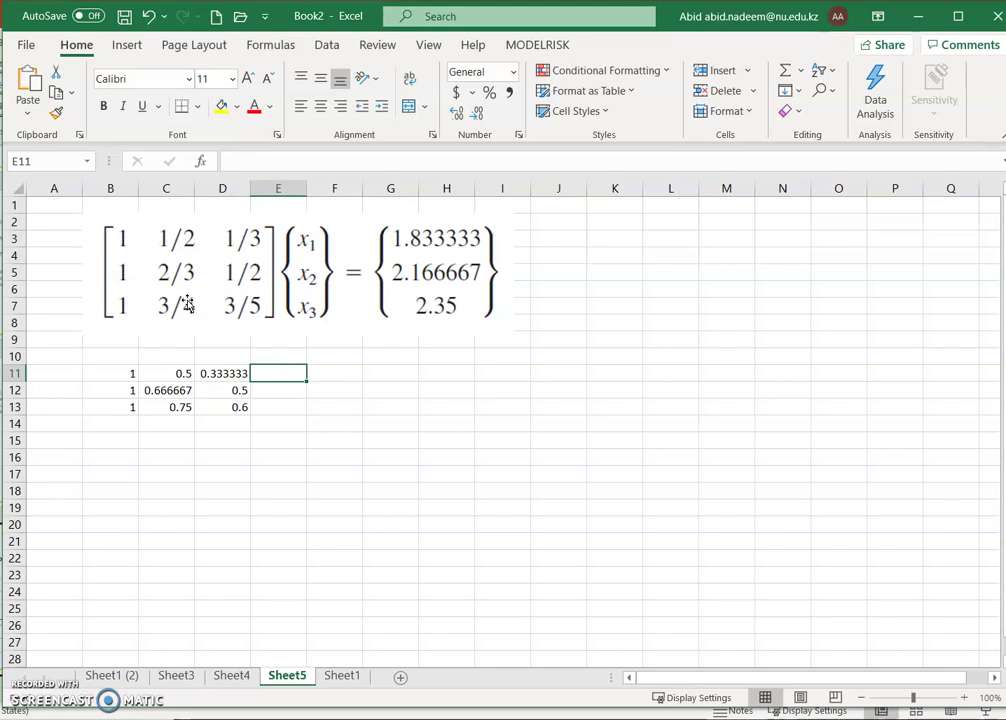
pyautogui.write('x')
pyautogui.press('Return')
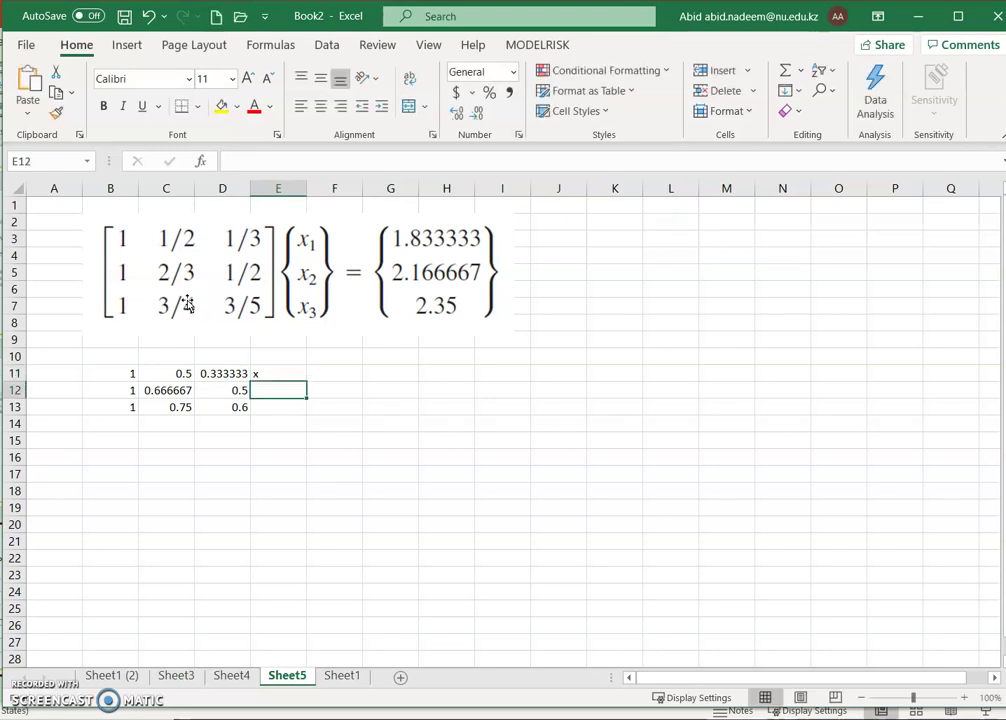
pyautogui.press('Up')
pyautogui.press('F2')
pyautogui.write('1')
pyautogui.press('Return')
pyautogui.write('x2')
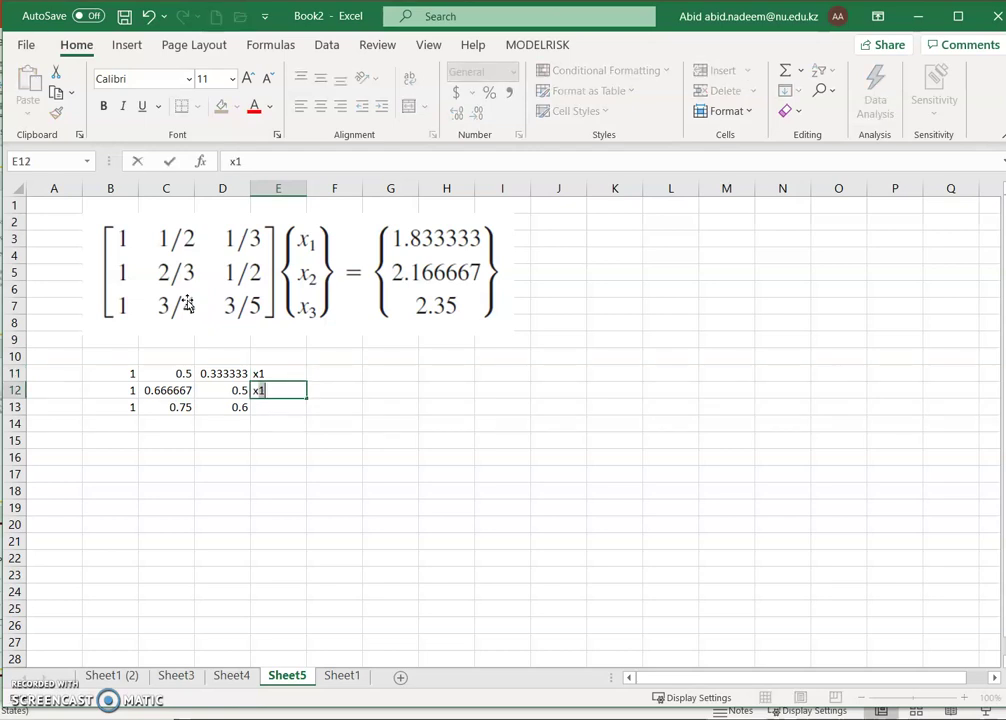
pyautogui.press('Return')
pyautogui.write('x3')
pyautogui.press('Return')
# Step: Enter the right-hand-side values 1.833333, 2.166667 and 2.35 in cells F11 to F13
pyautogui.press('Up')
pyautogui.press('Up')
pyautogui.press('Up')
pyautogui.press('Right')
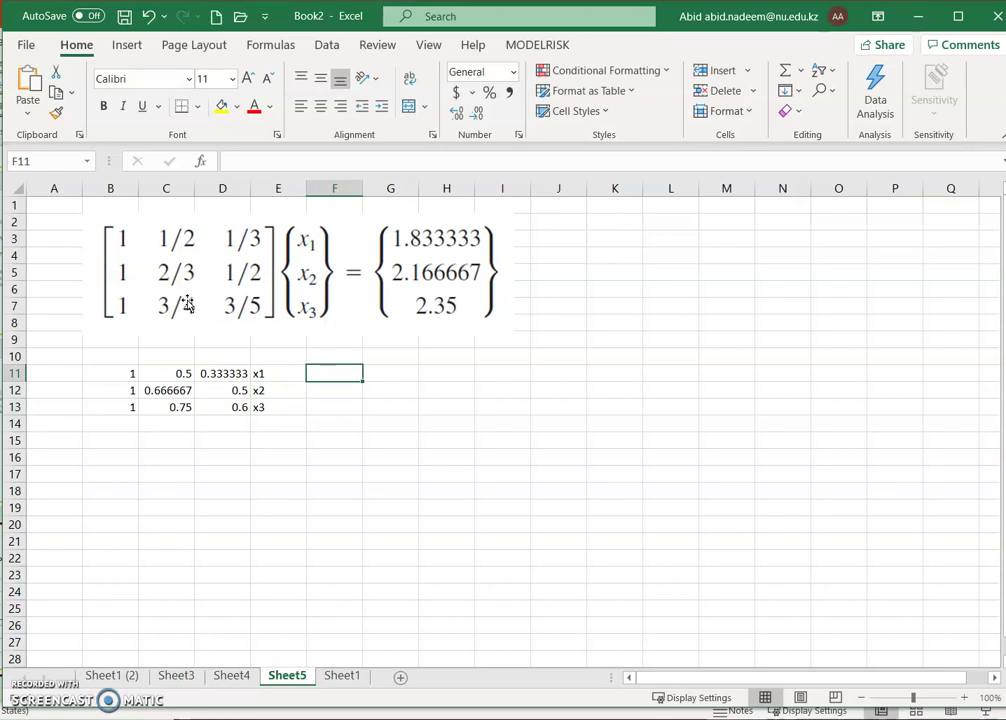
pyautogui.write('1.8')
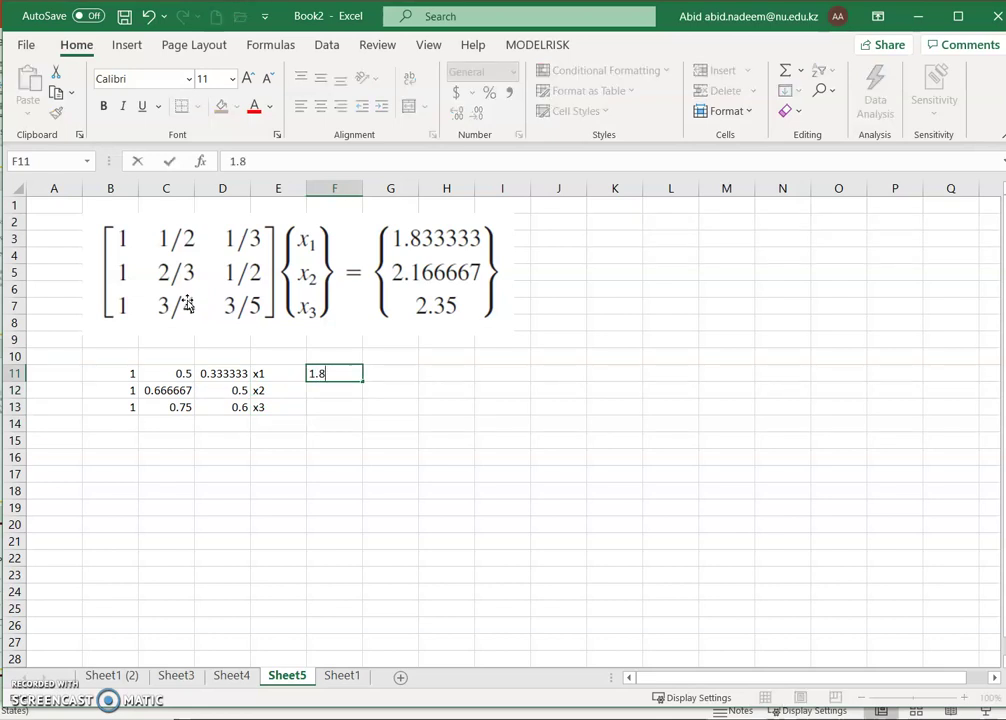
pyautogui.write('33333')
pyautogui.press('Return')
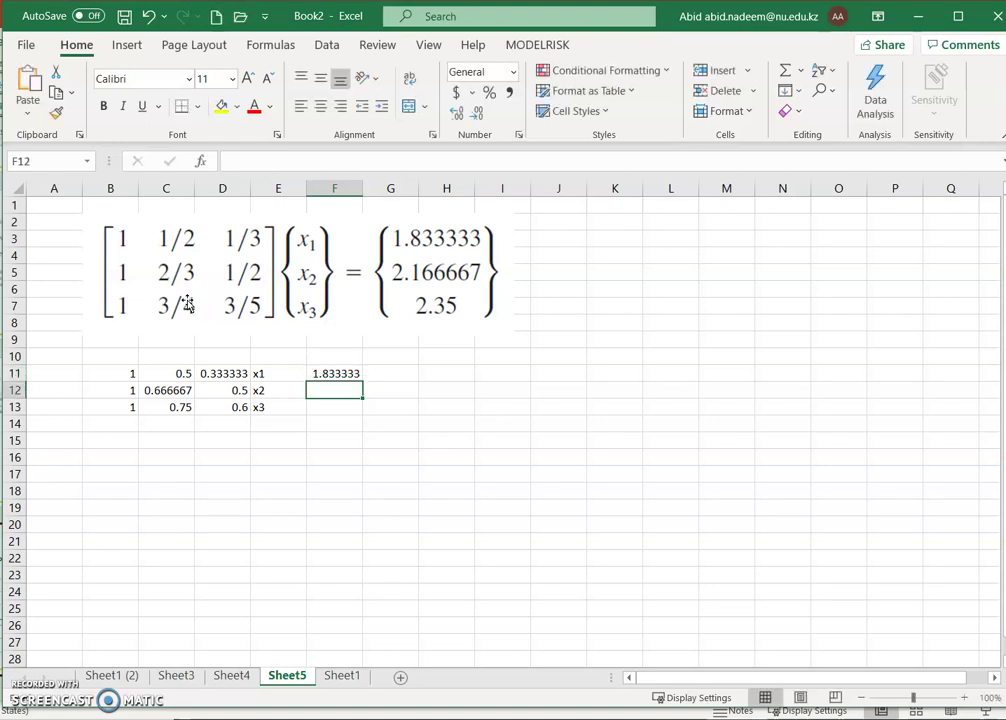
pyautogui.write('2.1')
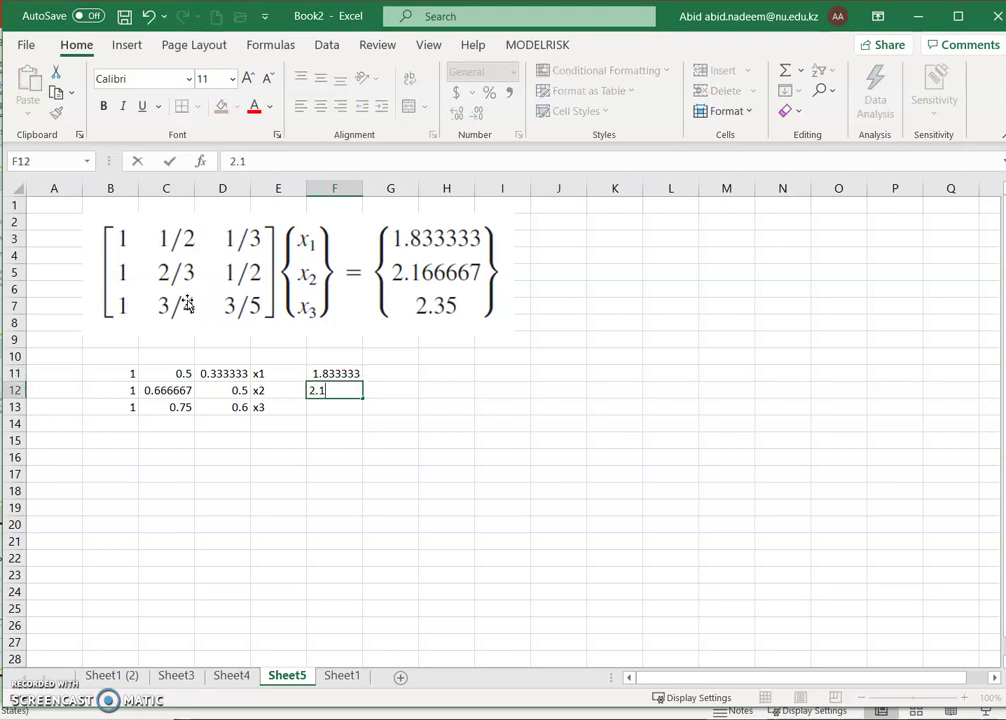
pyautogui.write('66667')
pyautogui.press('Return')
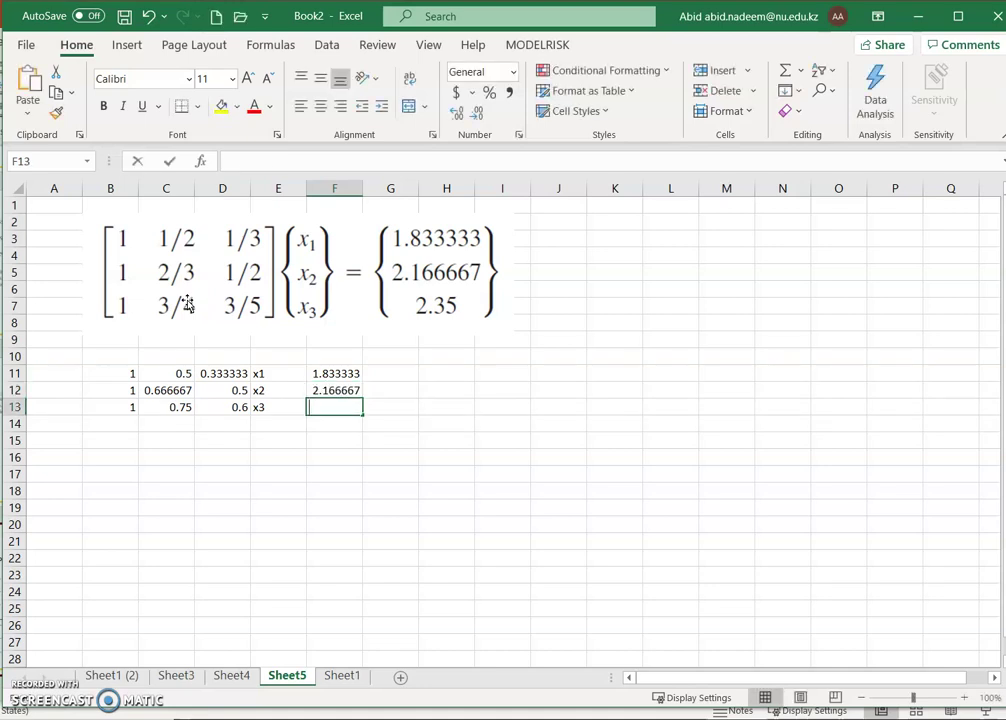
pyautogui.write('2.35')
pyautogui.press('Return')
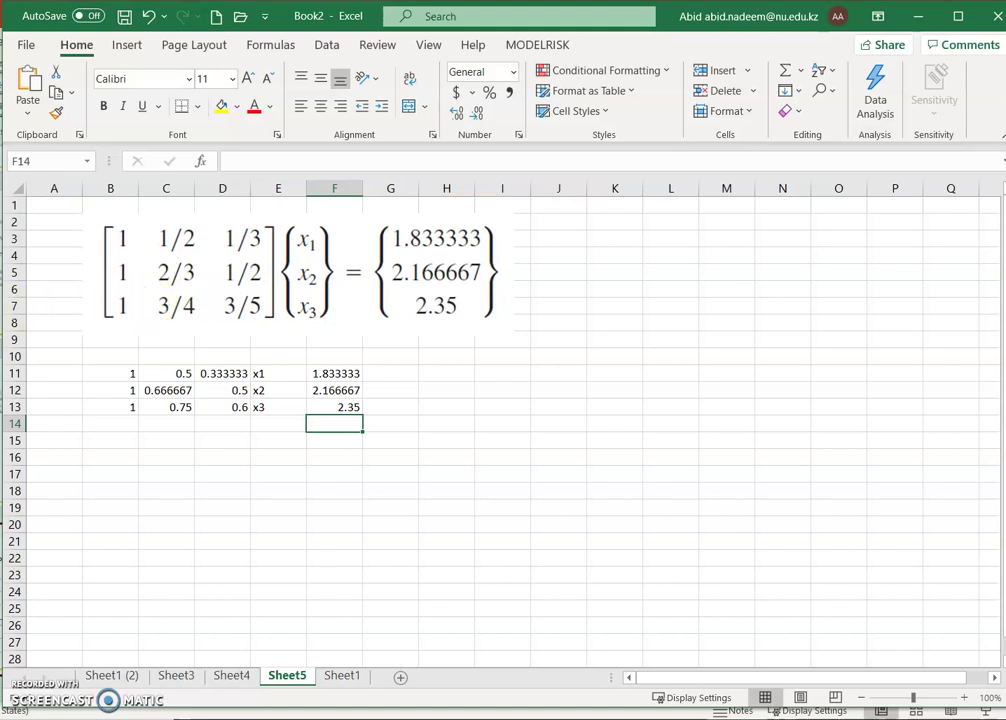
# Step: Label the coefficient matrix A in cell A12
pyautogui.click(60, 388)
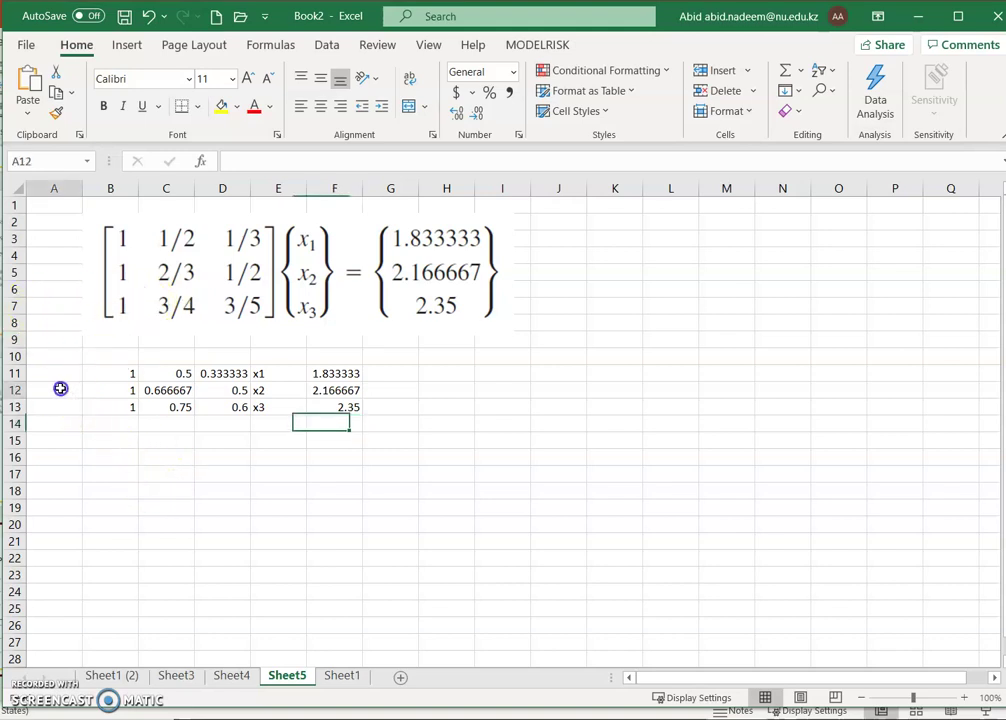
pyautogui.write('A')
pyautogui.press('Return')
# Step: Compute the inverse of matrix B11:D13 in B15:D17 with the array formula =MINVERSE(B11:D13)
pyautogui.press('Return')
pyautogui.press('Return')
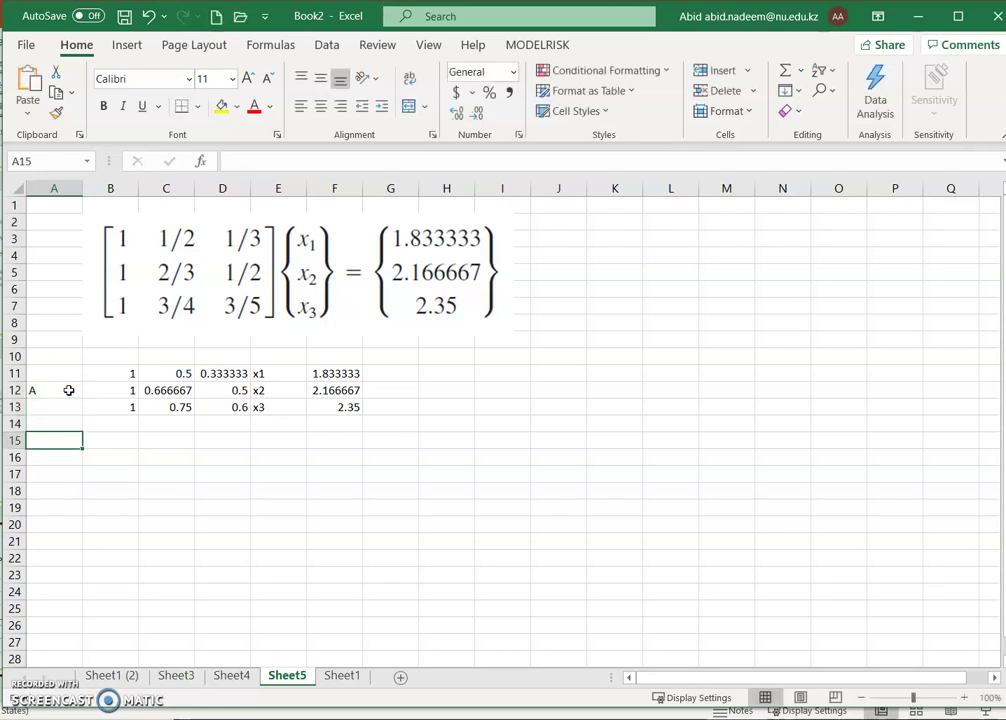
pyautogui.press('Right')
pyautogui.press('Right')
pyautogui.press('Left')
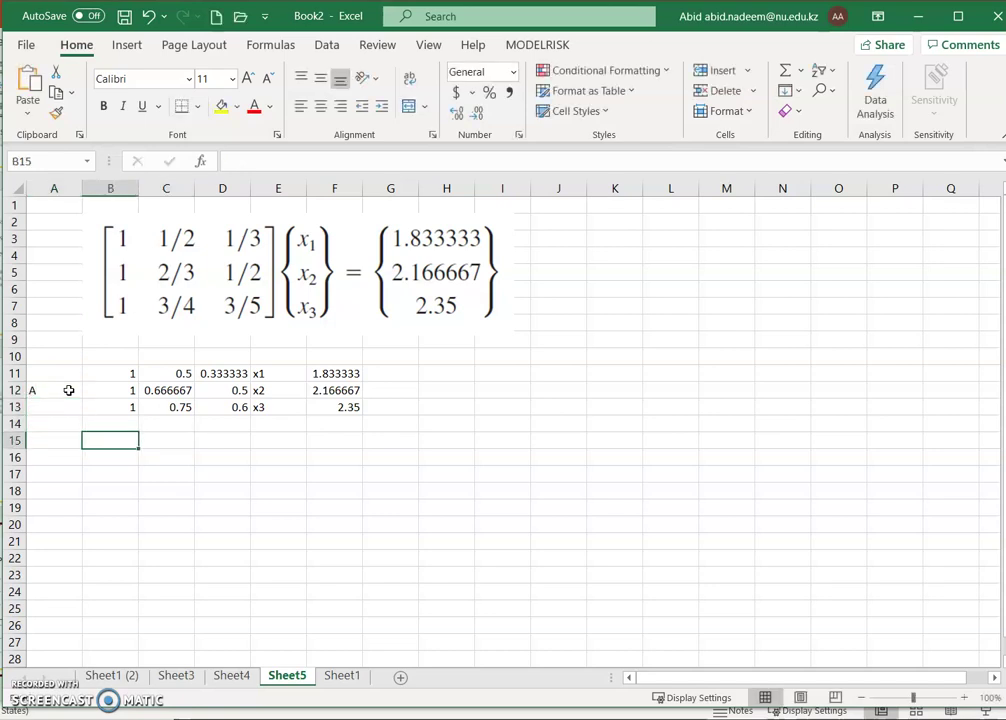
pyautogui.moveTo(128, 436); pyautogui.dragTo(238, 467)
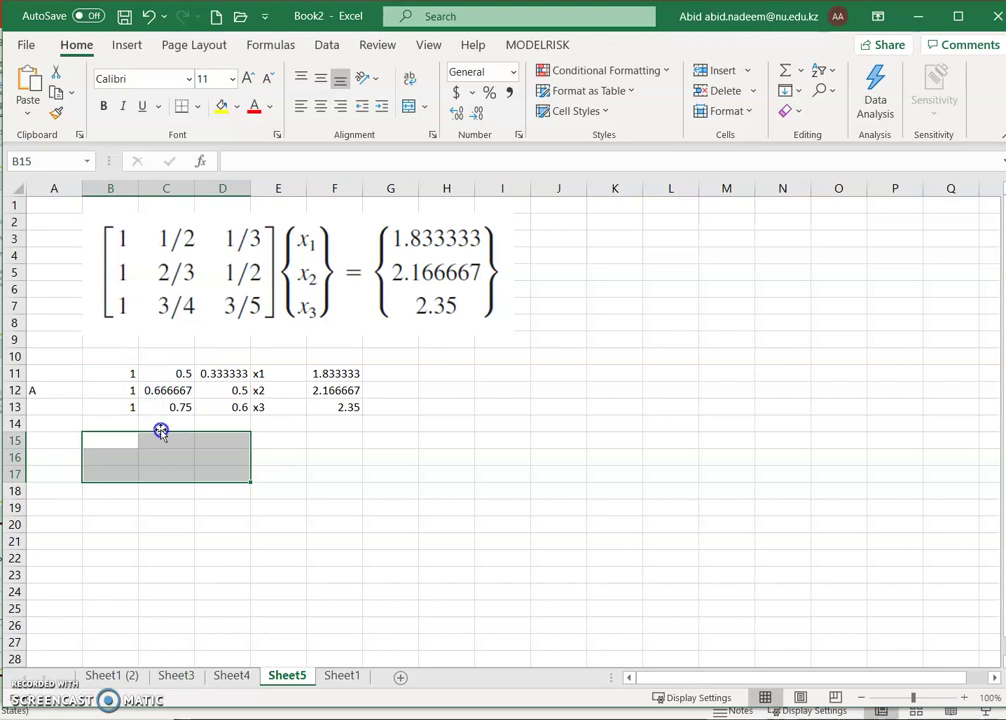
pyautogui.write('=')
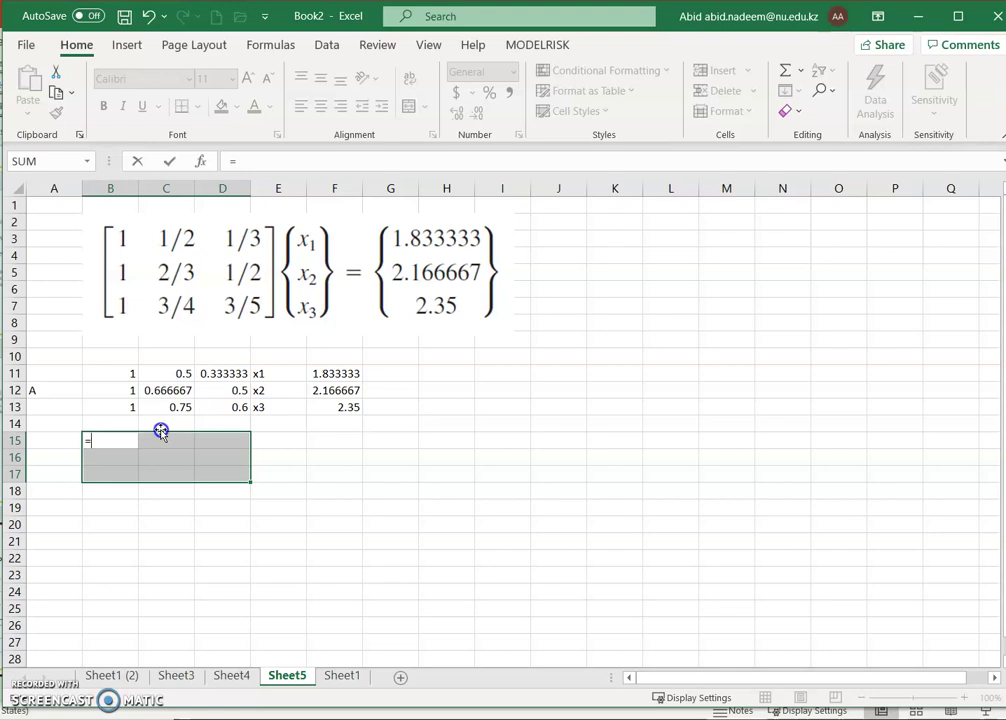
pyautogui.write('minve')
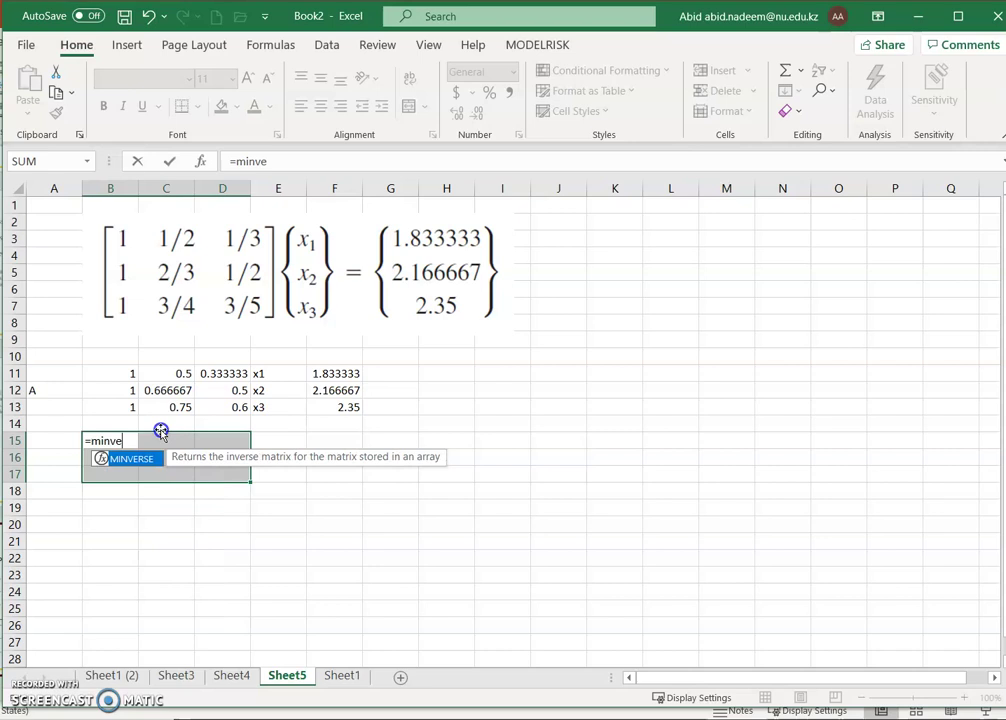
pyautogui.write('rse')
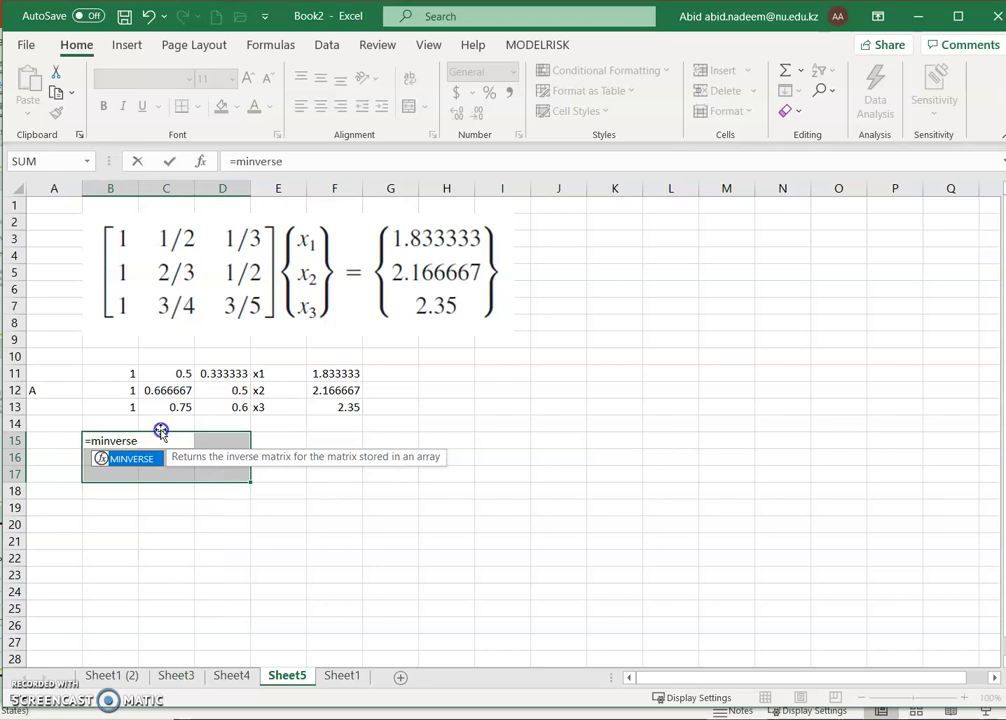
pyautogui.write('(')
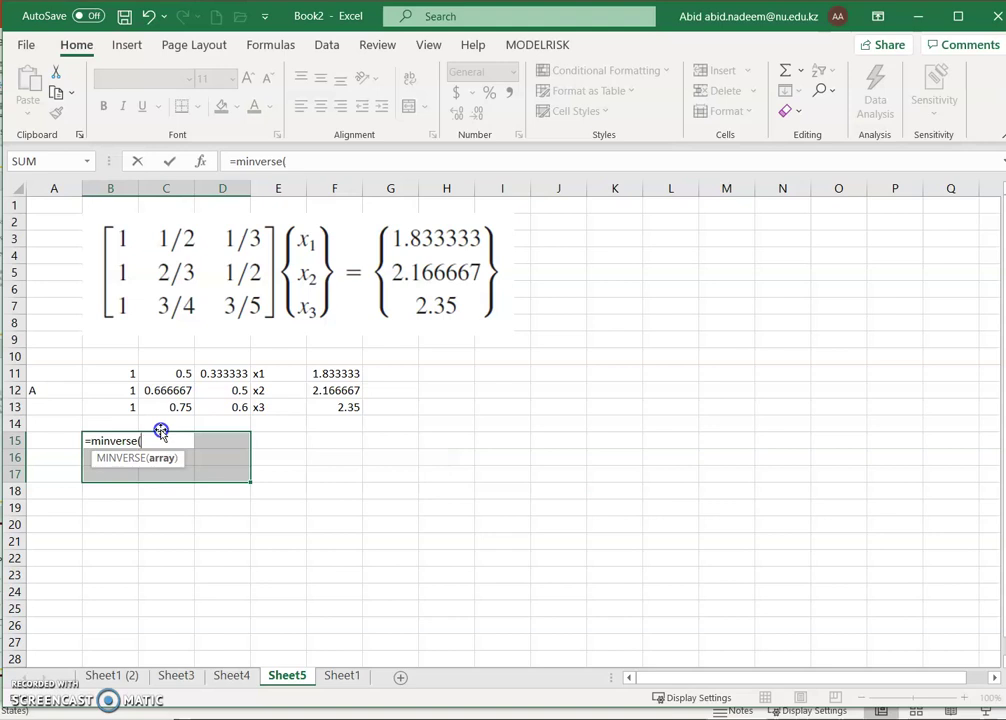
pyautogui.moveTo(131, 376); pyautogui.dragTo(225, 406)
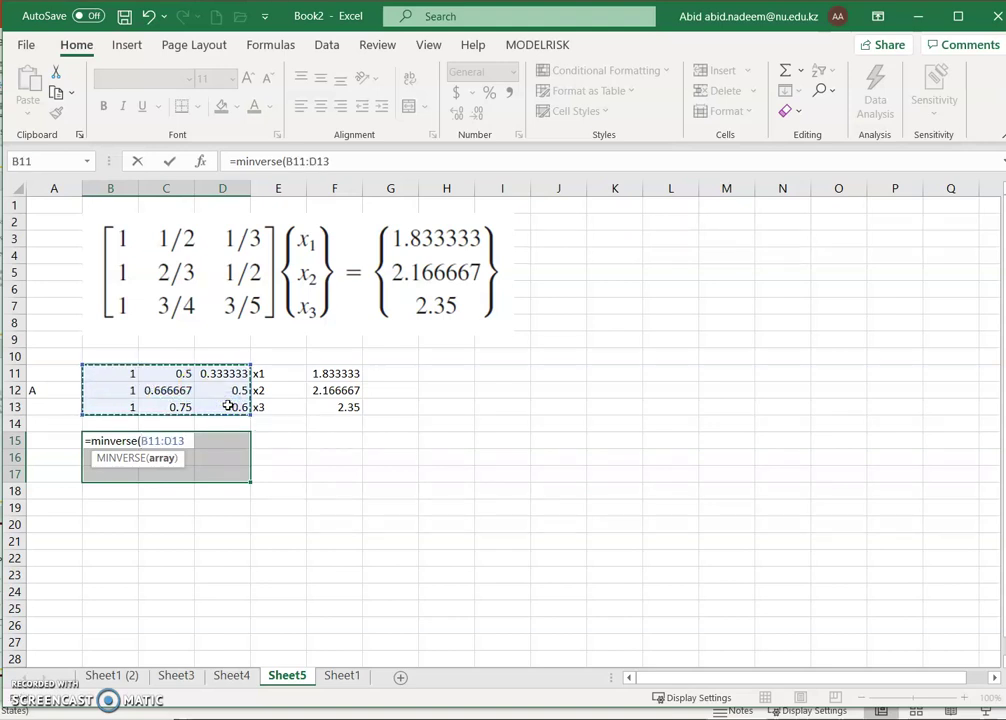
pyautogui.hotkey('ctrl', 'shift', 'Return')
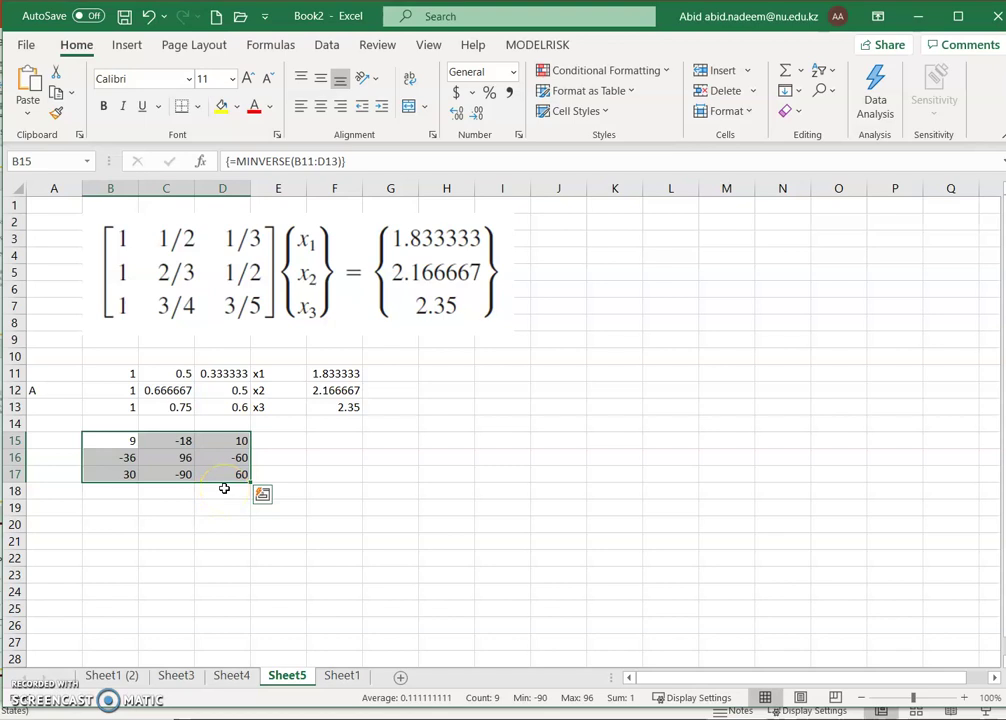
# Step: Label the inverse matrix "A inv" in cell A16
pyautogui.click(49, 455)
pyautogui.write('A inv')
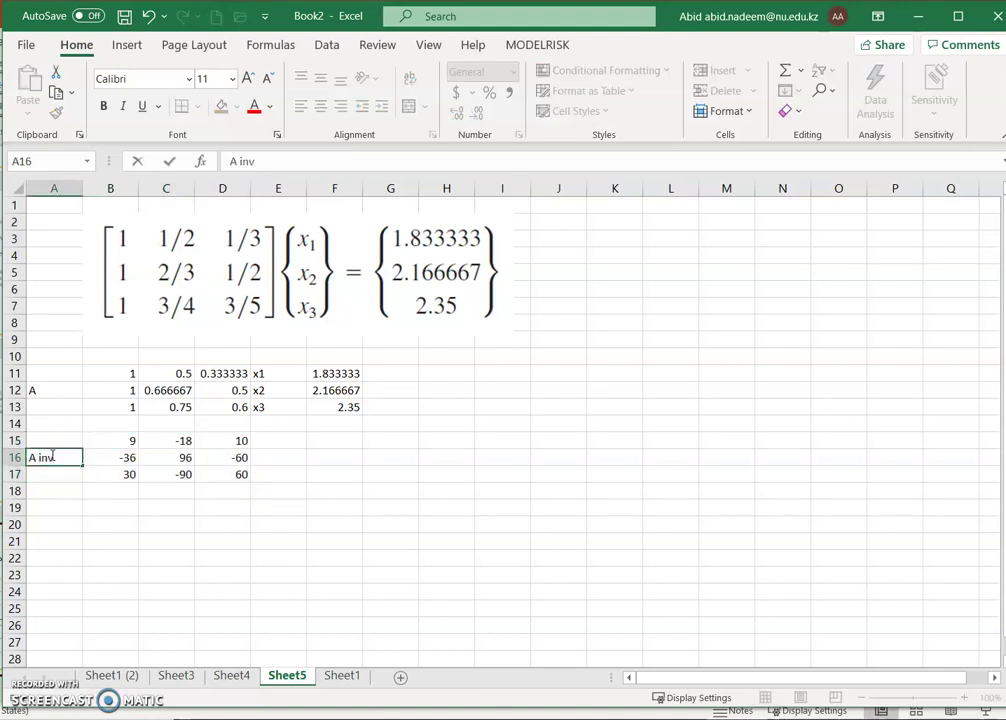
pyautogui.press('Return')
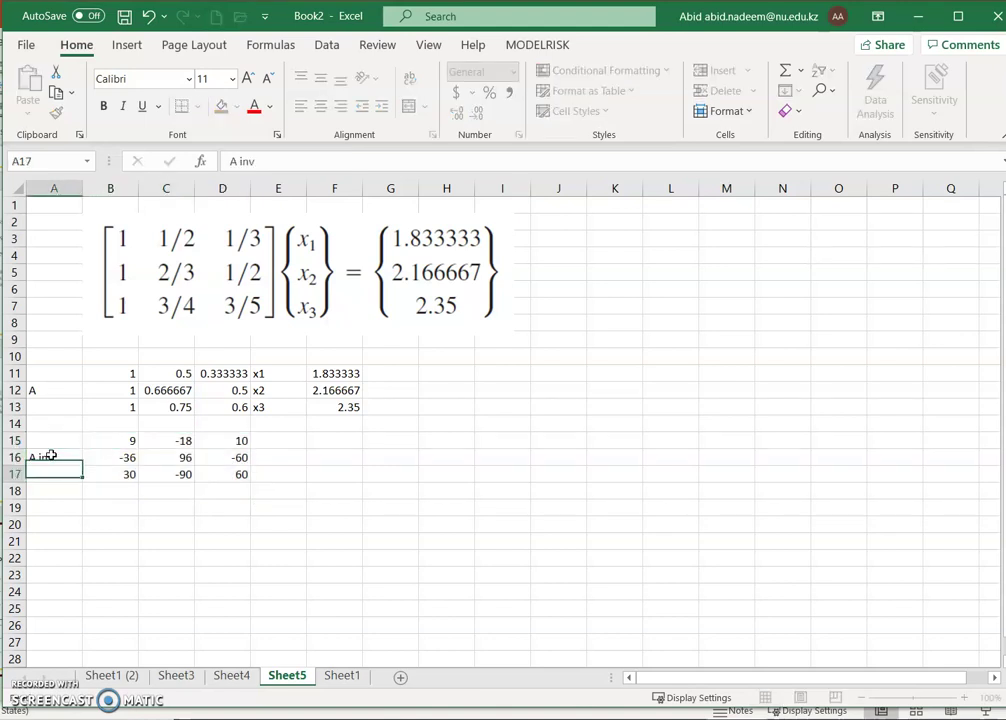
# Step: Enter a multiplication sign X in cell E16 beside the inverse matrix
pyautogui.press('Right')
pyautogui.press('Right')
pyautogui.press('Right')
pyautogui.press('Right')
pyautogui.press('Right')
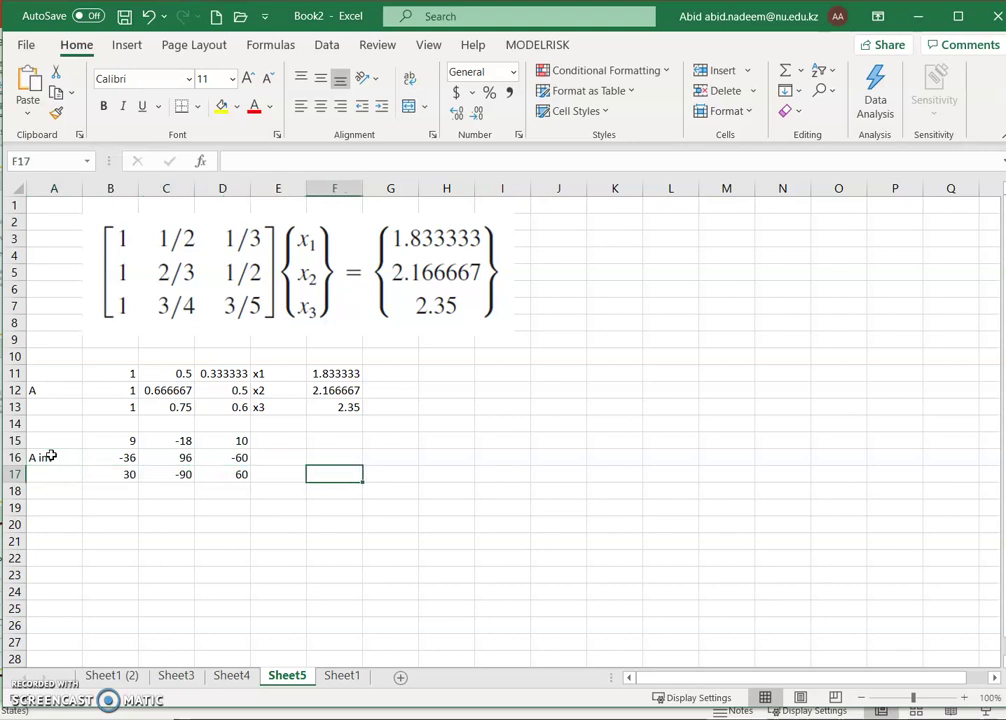
pyautogui.press('Up')
pyautogui.press('Left')
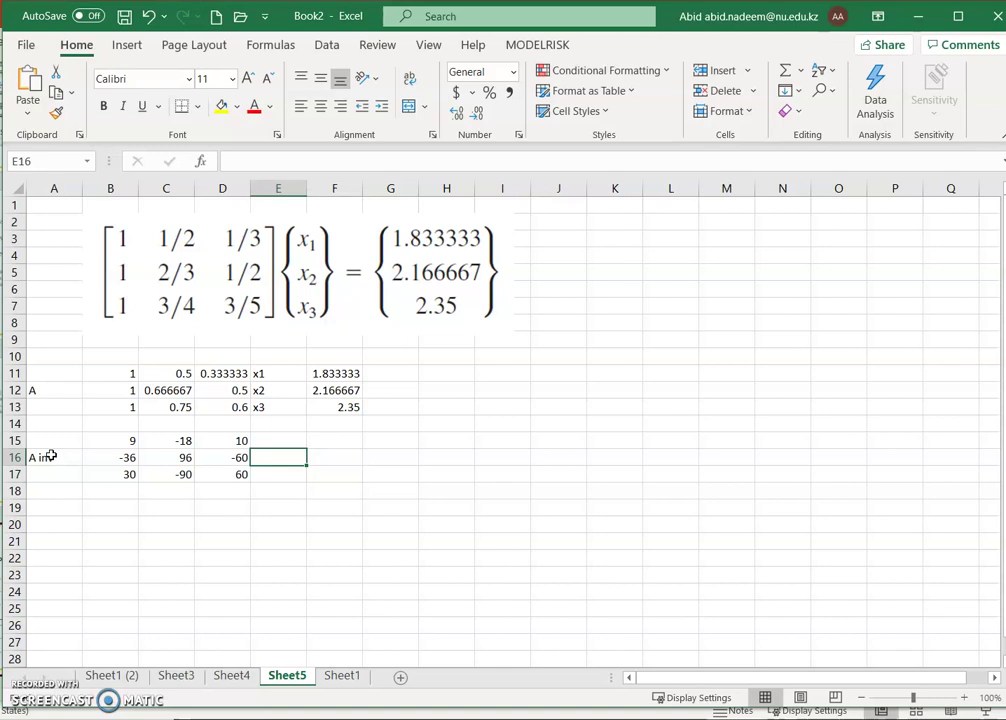
pyautogui.write('X')
pyautogui.press('Up')
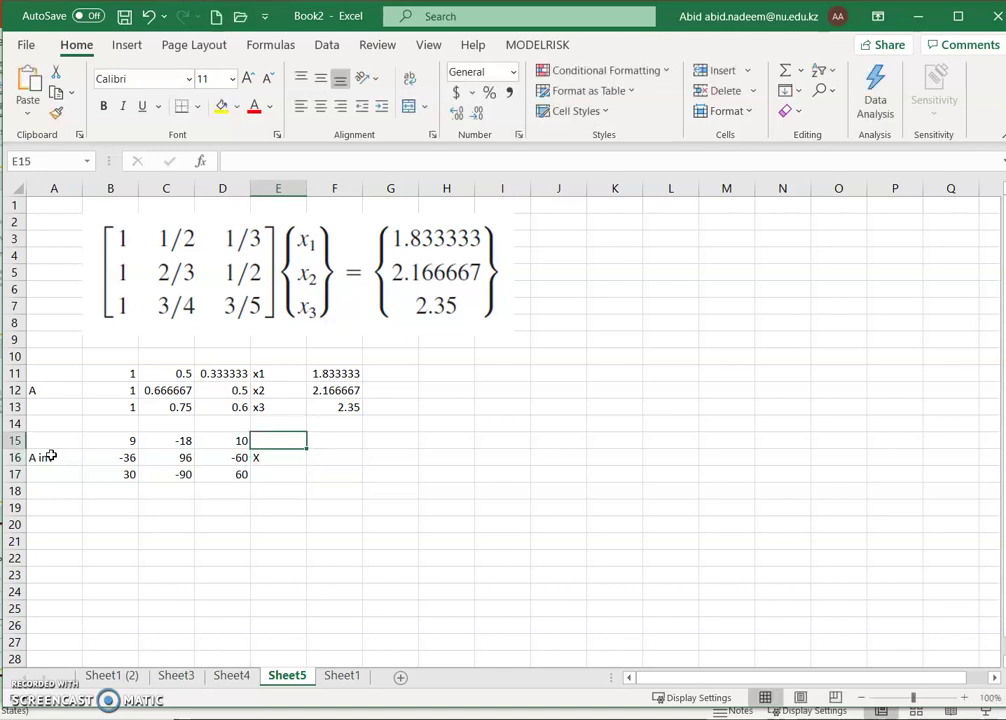
# Step: Multiply the inverse matrix by the right-hand-side vector in F15:F17 with the array formula =MMULT(B15:D17,F11:F13)
pyautogui.press('Right')
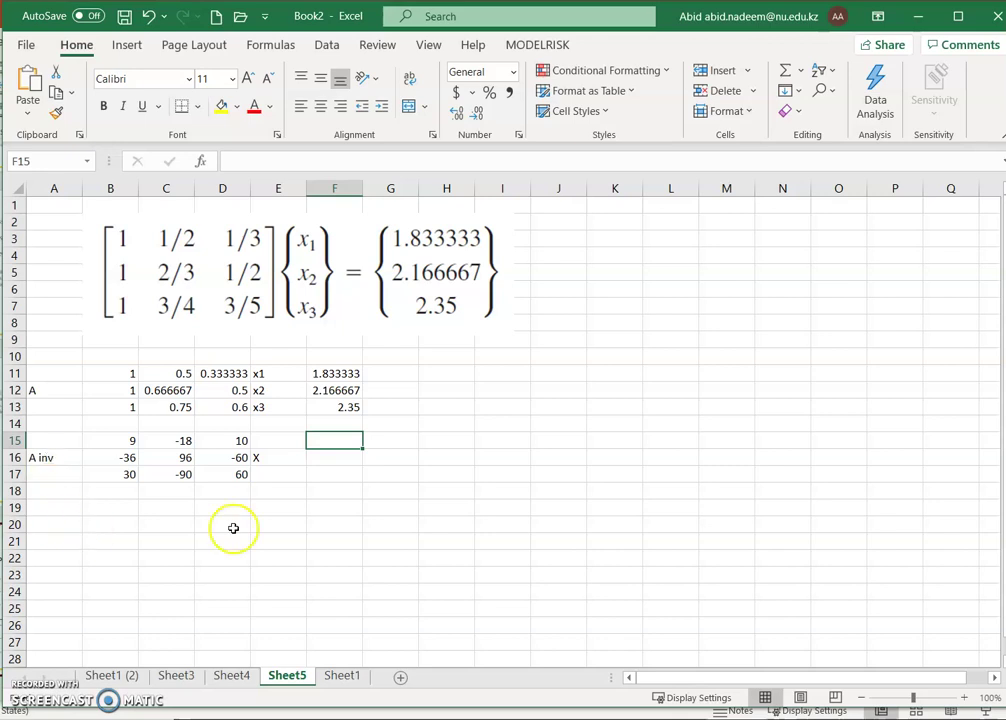
pyautogui.moveTo(330, 436); pyautogui.dragTo(328, 472)
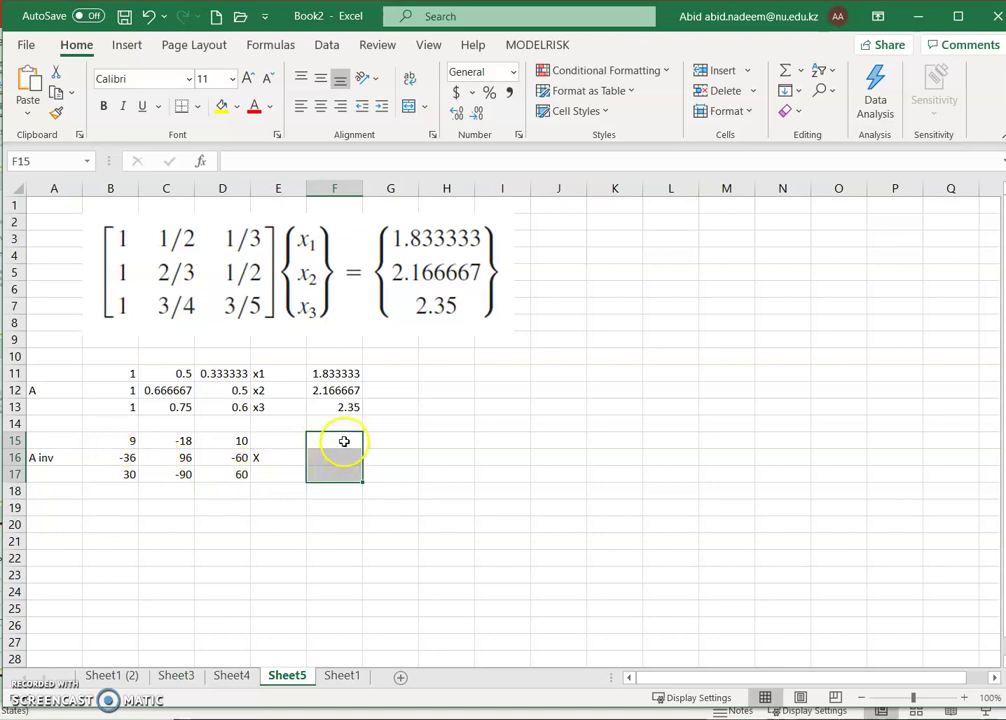
pyautogui.write('=')
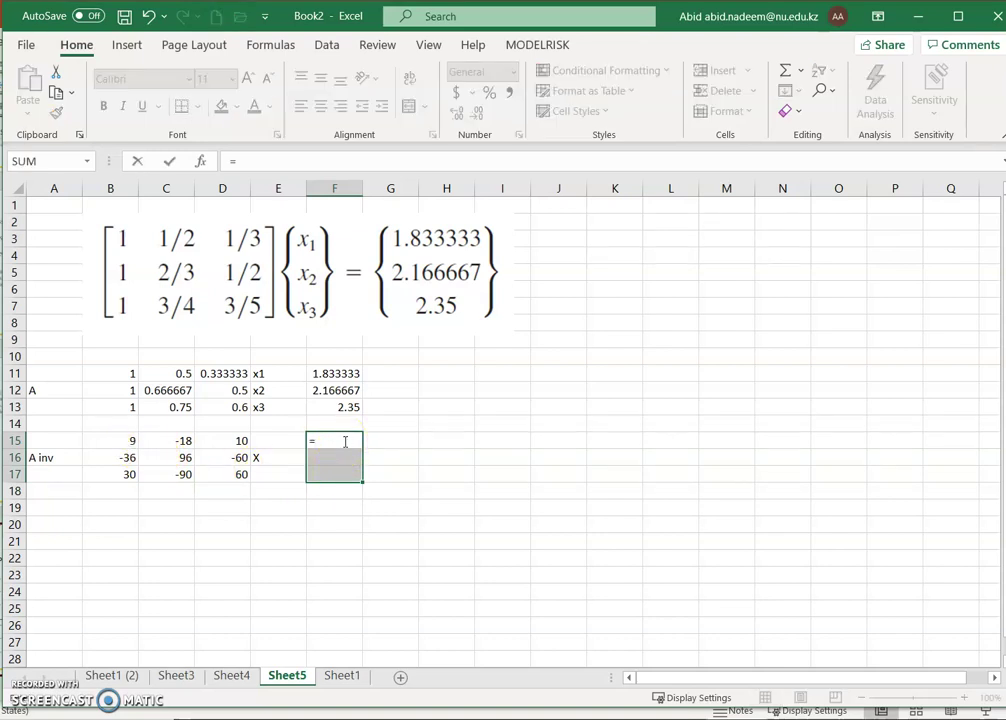
pyautogui.write('mmul')
pyautogui.write('t(')
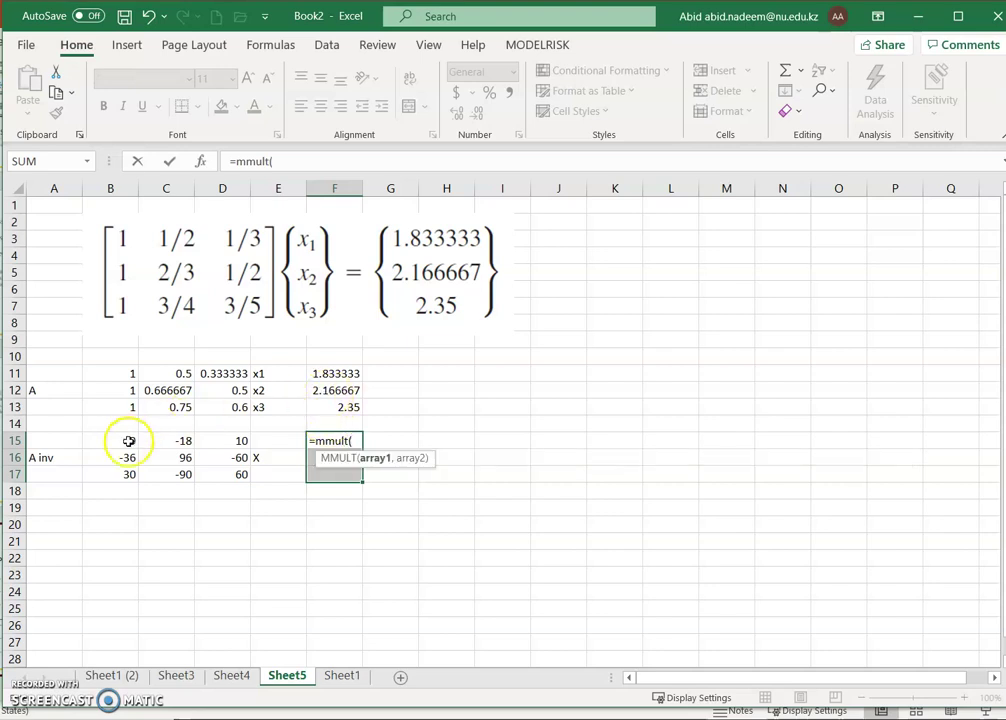
pyautogui.moveTo(128, 441); pyautogui.dragTo(200, 477)
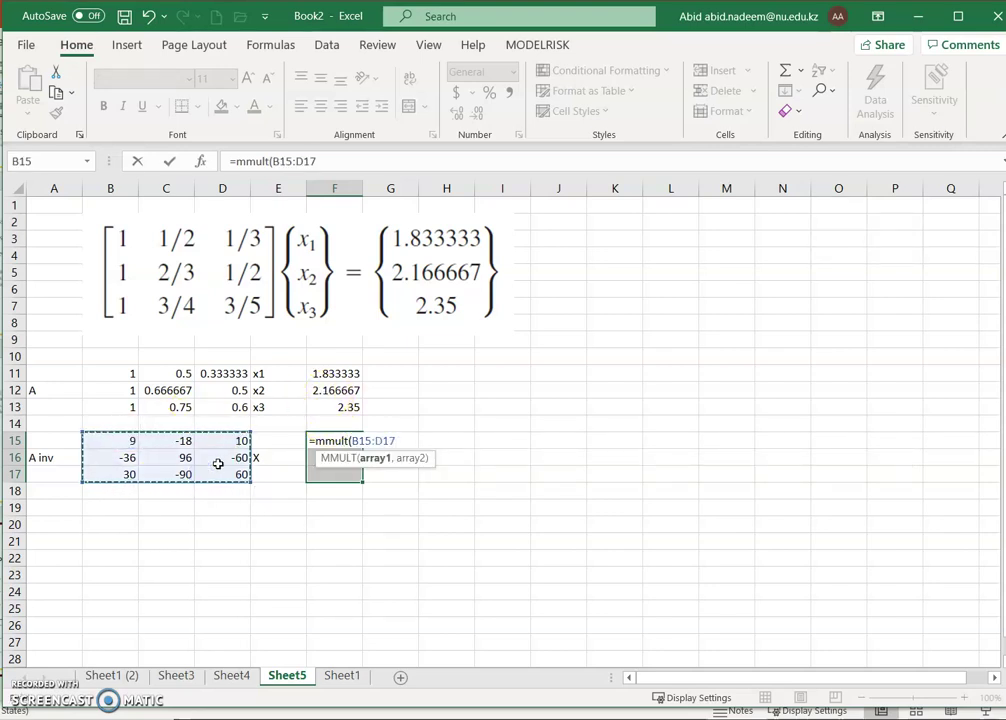
pyautogui.write(',')
pyautogui.moveTo(322, 373); pyautogui.dragTo(323, 400)
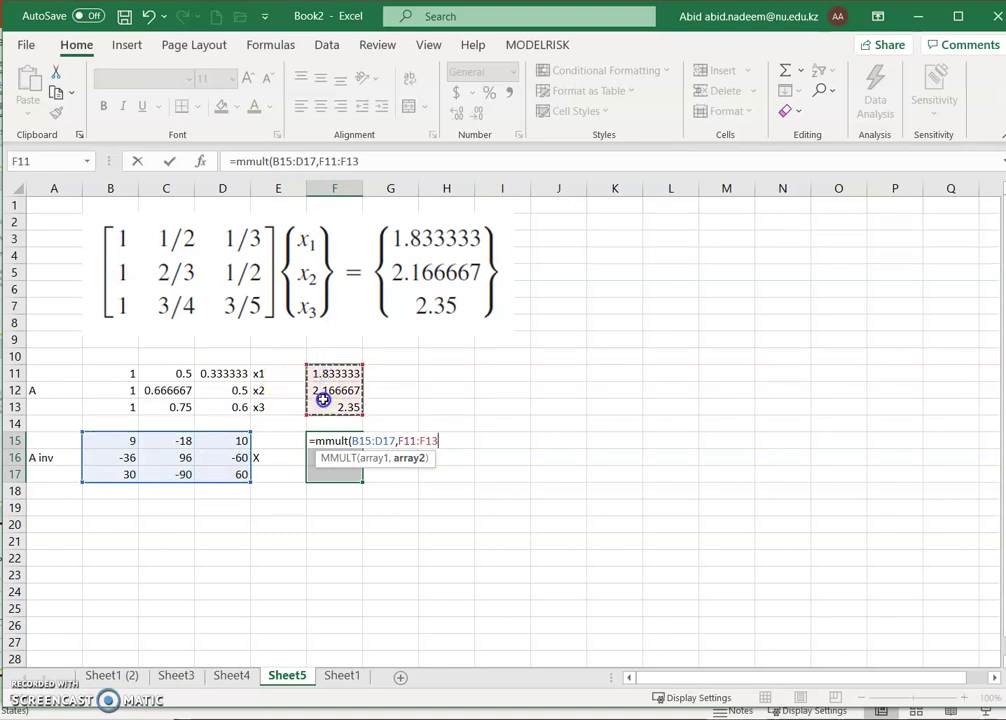
pyautogui.hotkey('ctrl', 'shift', 'Return')
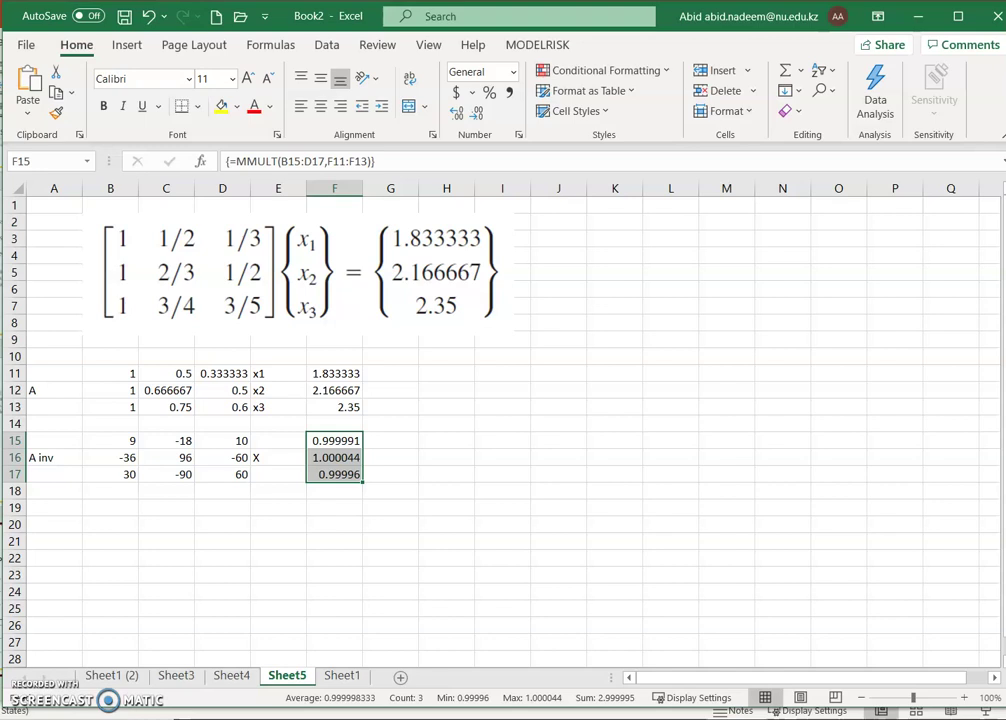
# Step: Switch to MATLAB and empty the workspace and the Command Window with the commands clear and clc
pyautogui.click(105, 440)
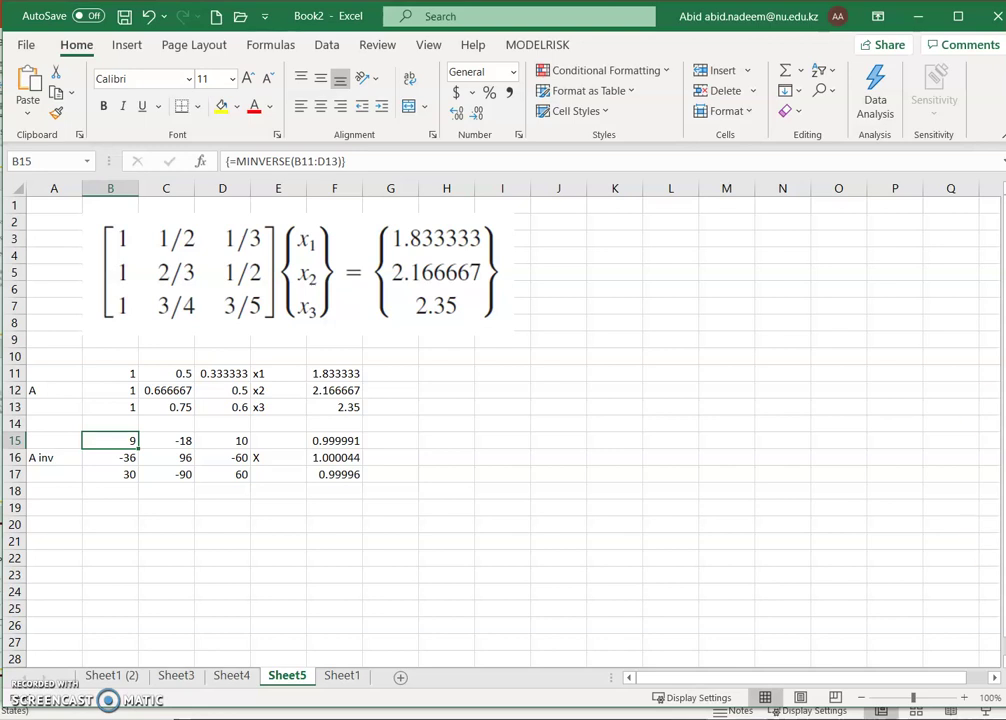
pyautogui.click(157, 707)
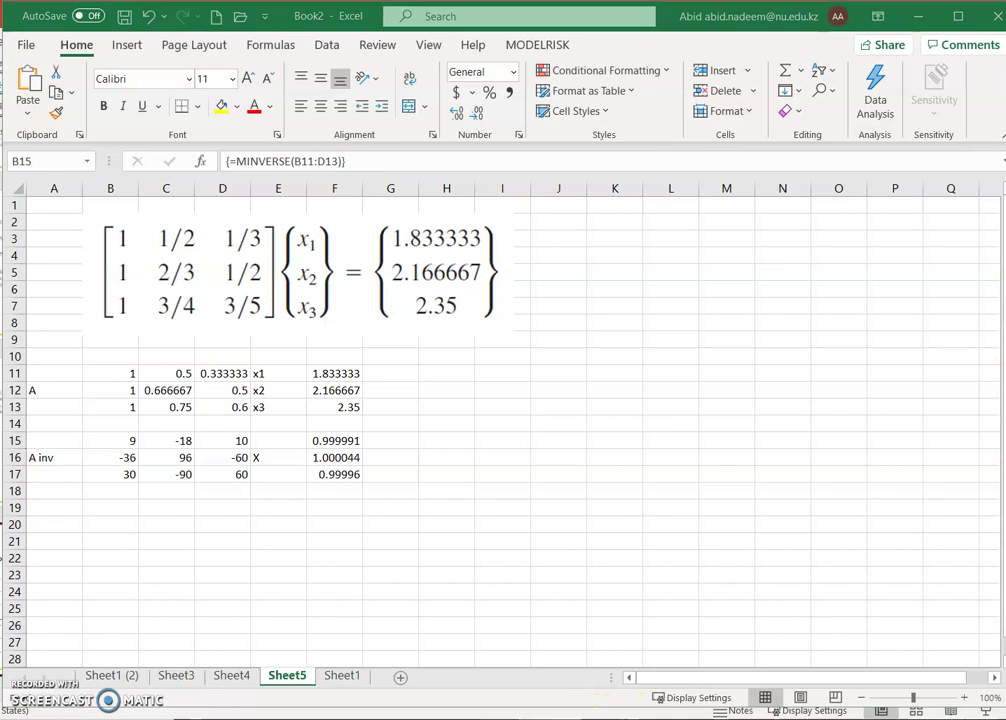
pyautogui.moveTo(870, 719)
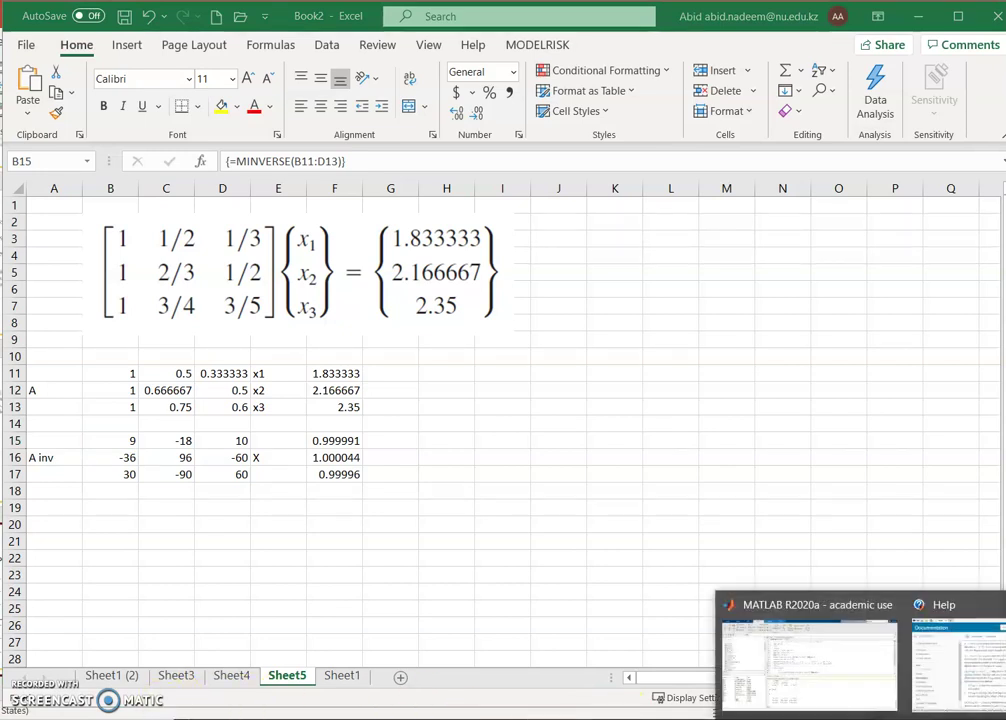
pyautogui.click(832, 687)
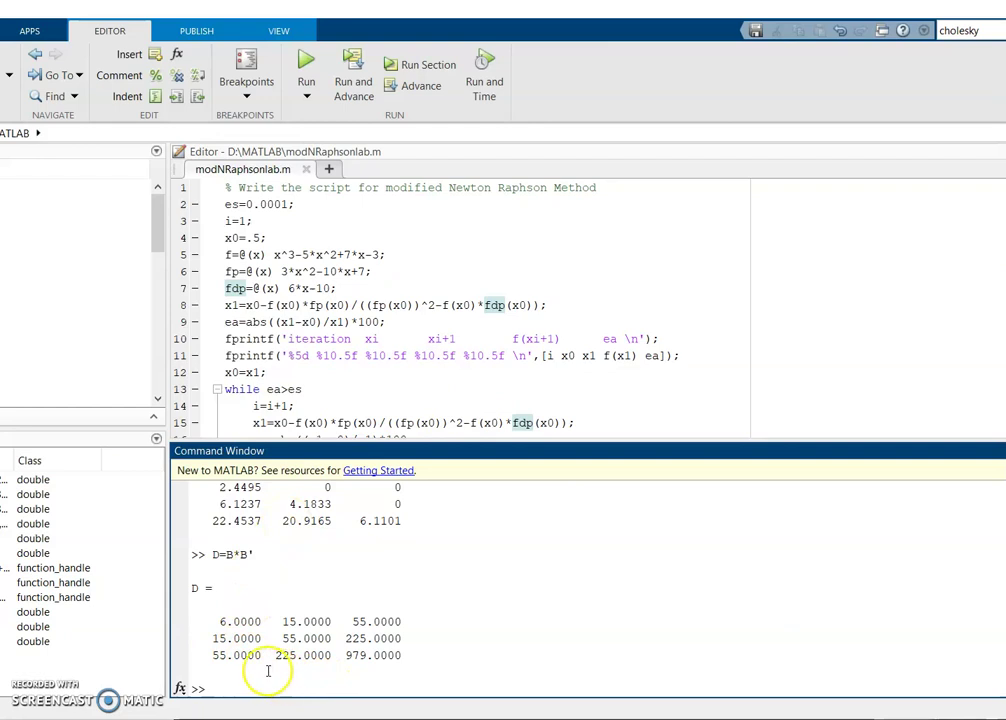
pyautogui.write('clear')
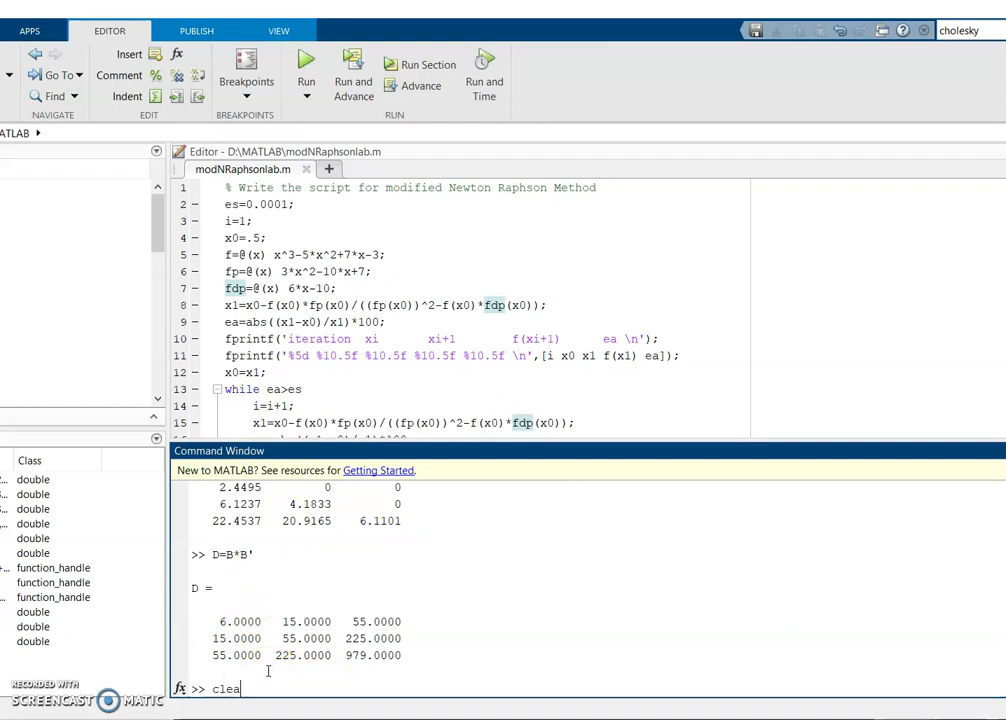
pyautogui.press('Return')
pyautogui.write('clc')
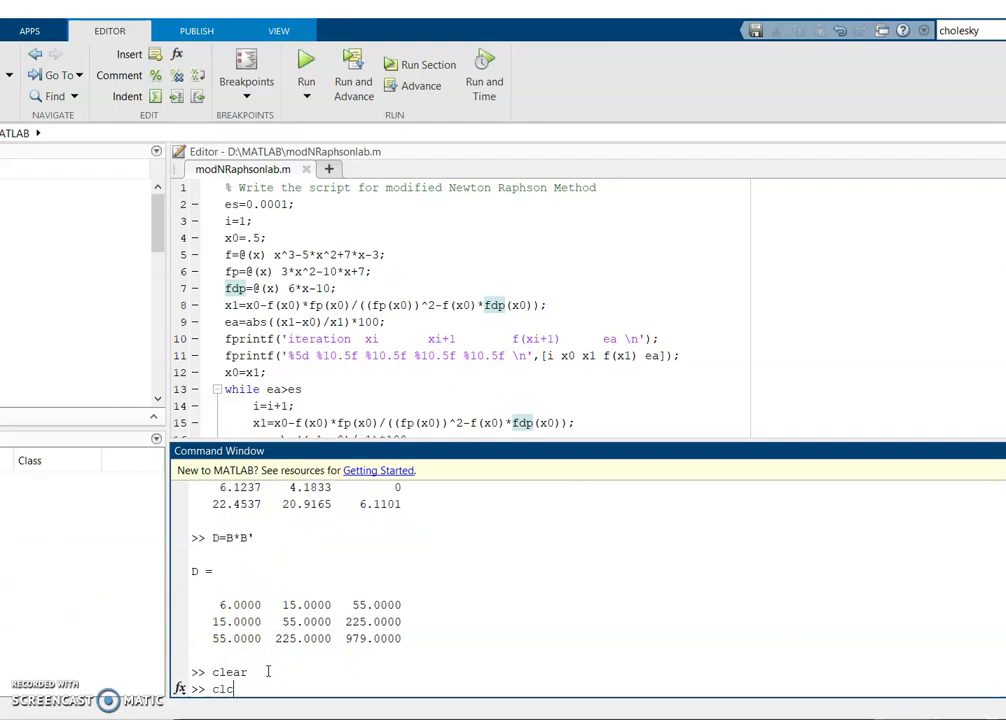
pyautogui.press('Return')
pyautogui.click(256, 655)
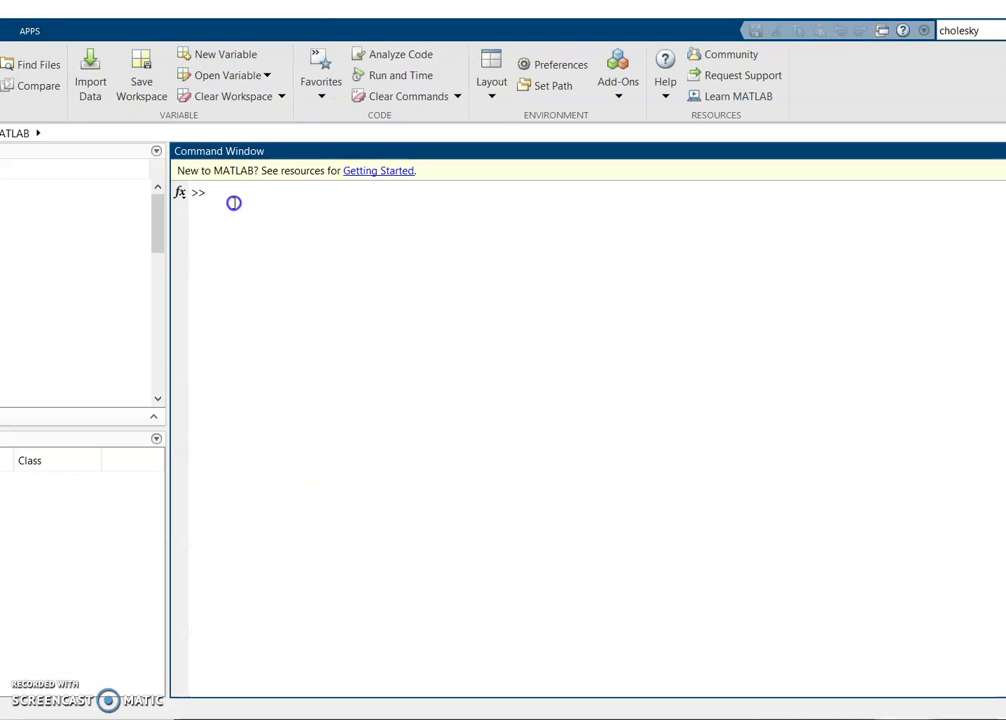
# Step: Define the coefficient matrix in the Command Window as A=[1 1/2 1/3;1 2/3 1/2;1 3/4 3/5]
pyautogui.write('A')
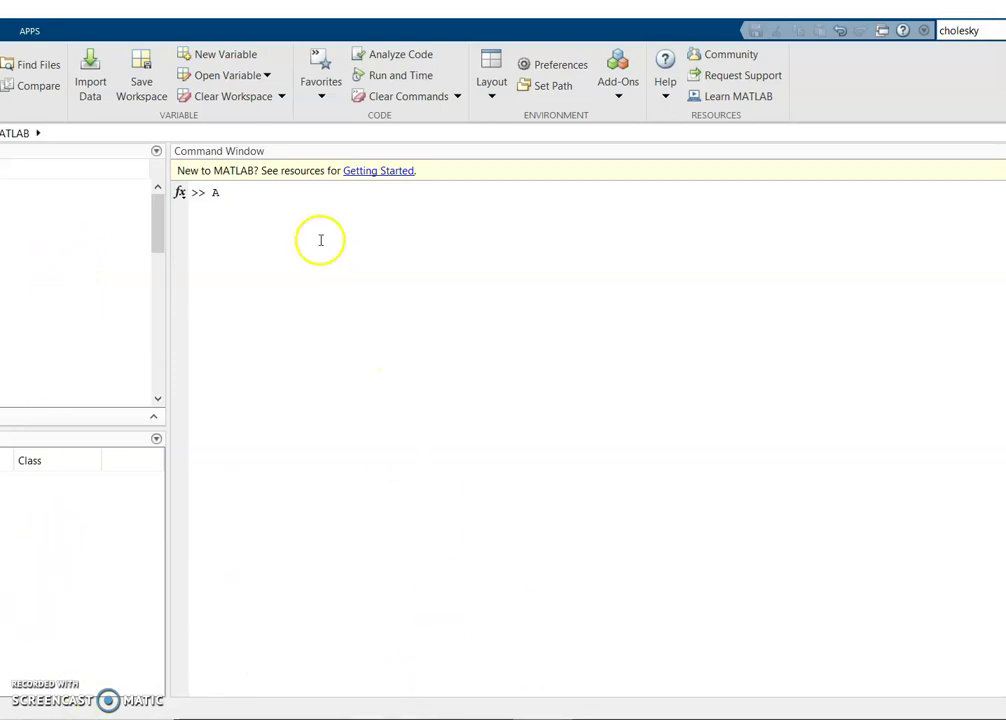
pyautogui.click(250, 204)
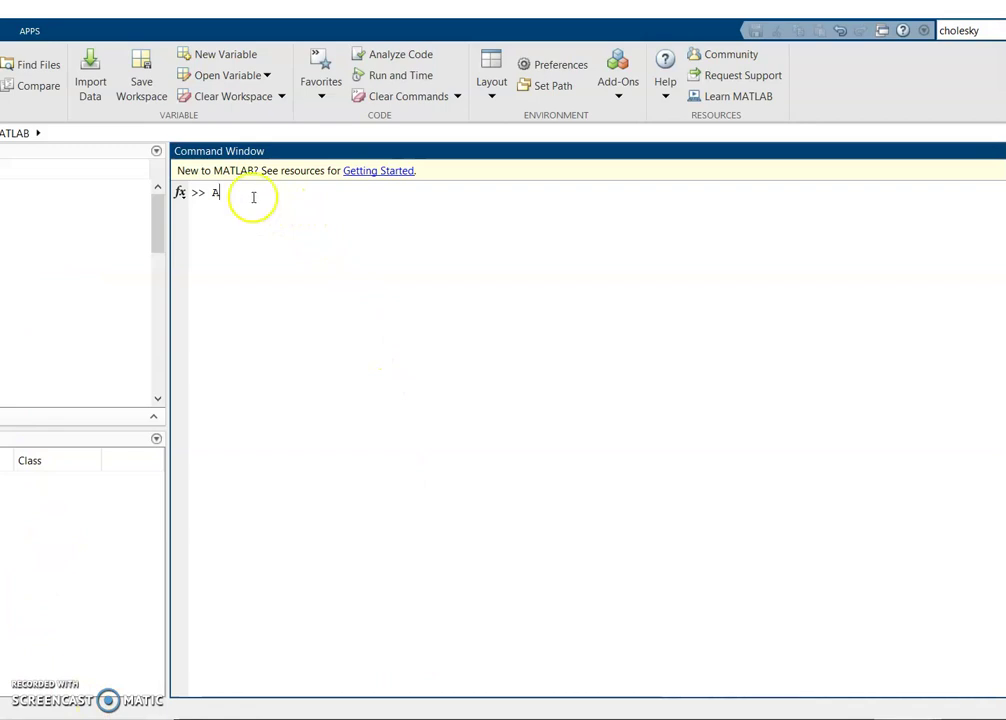
pyautogui.write('=')
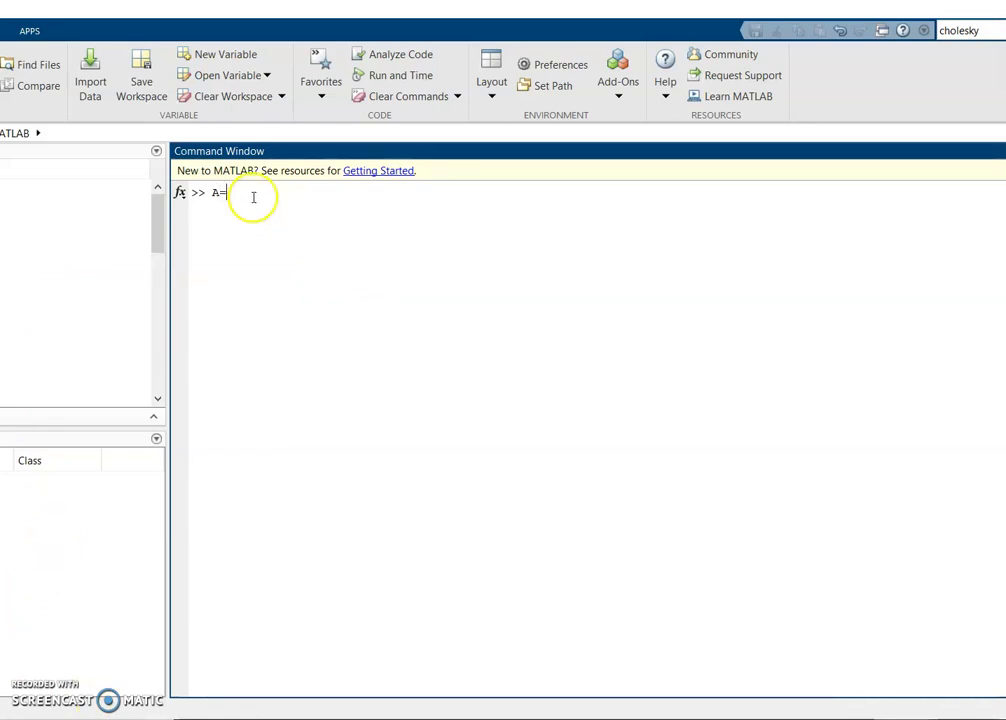
pyautogui.write('[1 1/2 1/3;')
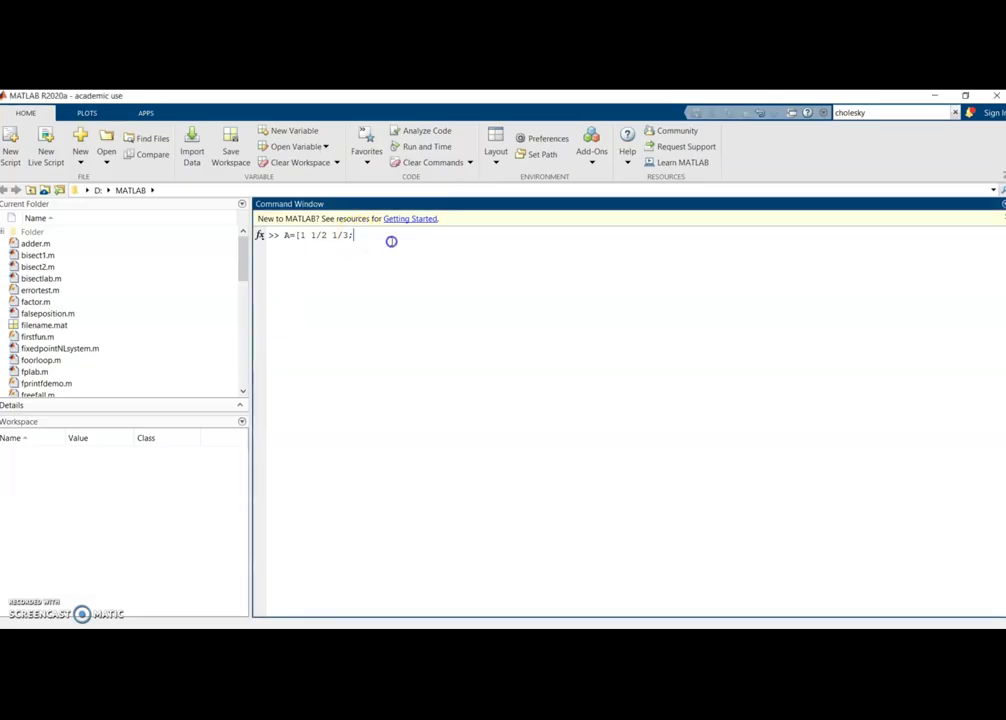
pyautogui.write('1 2/3 1/2;1 3/4 3/5]')
pyautogui.press('Return')
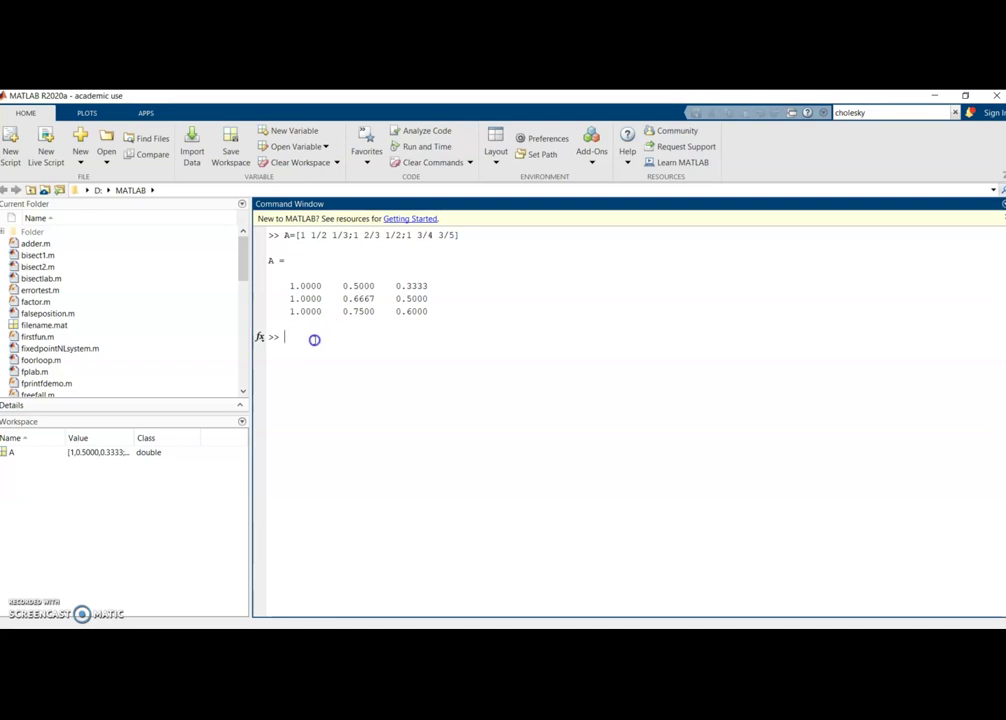
# Step: Begin defining the right-hand-side column vector B with 1+1/2+1/3 as its first entry
pyautogui.write('B=[1+1/2+1/3')
pyautogui.write(';')
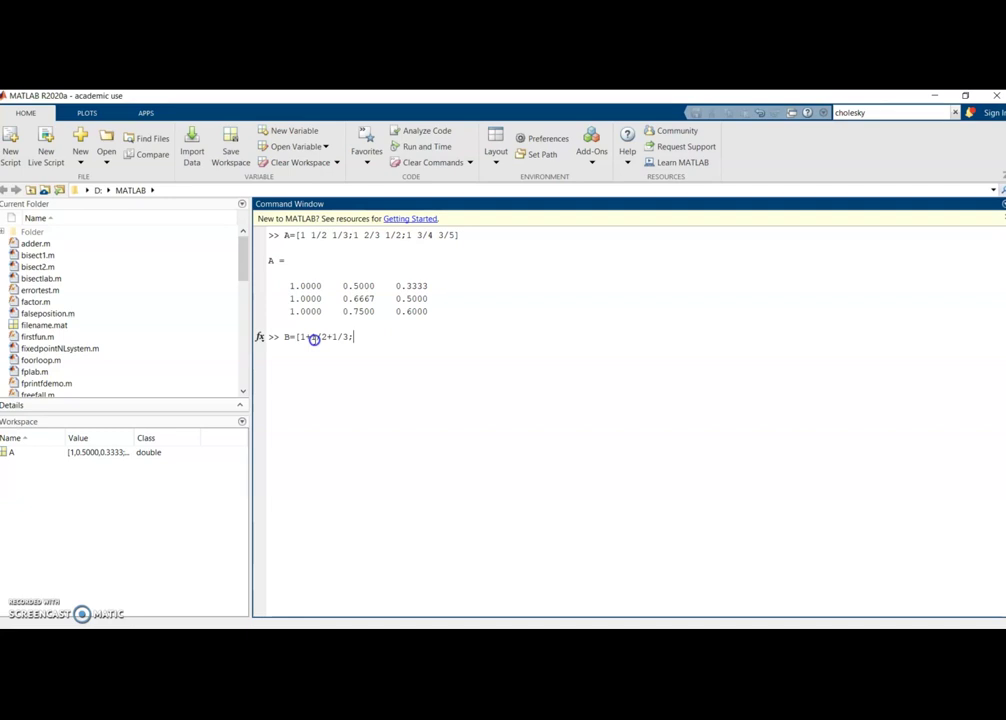